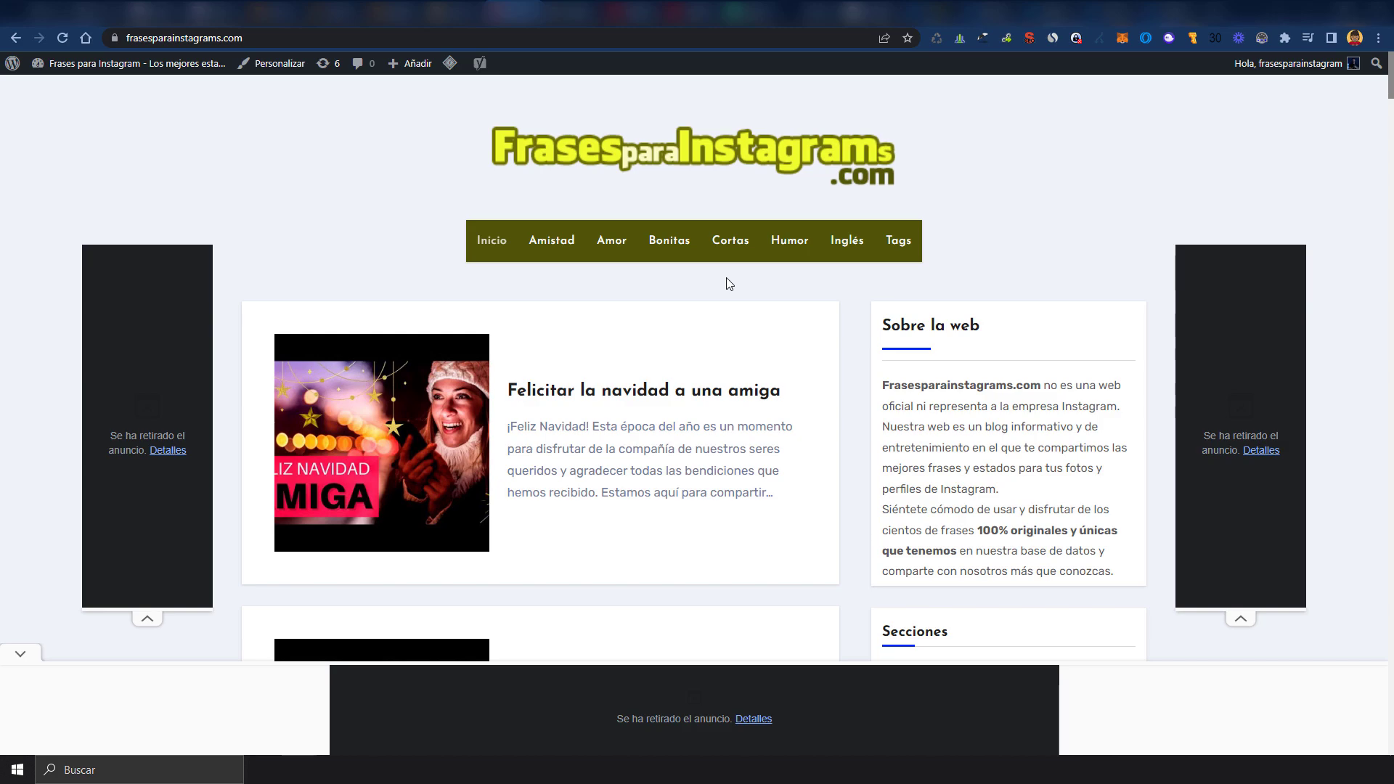
Scroll down the home page's recent posts to reach 'Felicitar la navidad a una amiga'
{"action": "scroll", "coordinate": [716, 404], "scroll_direction": "down", "scroll_amount": 3}
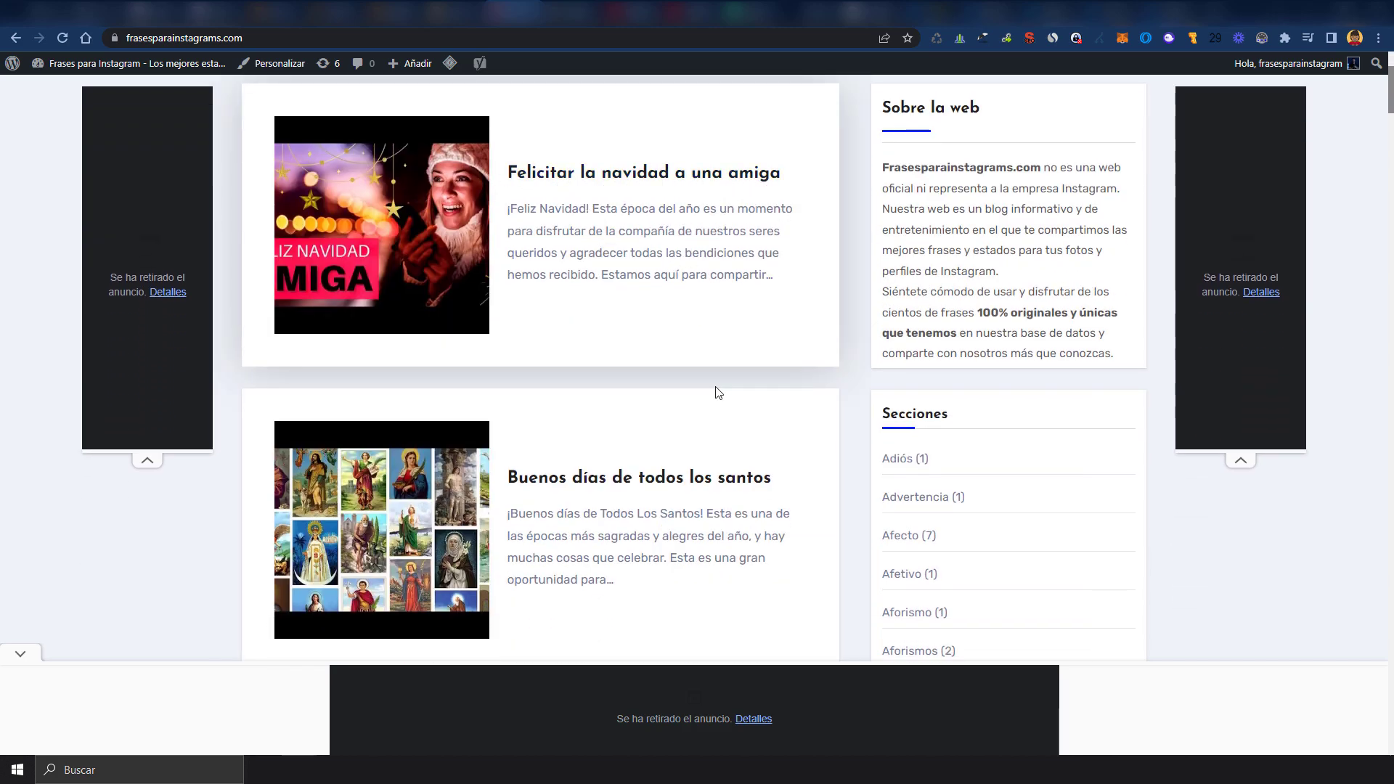
{"action": "scroll", "coordinate": [552, 484], "scroll_direction": "down", "scroll_amount": 4}
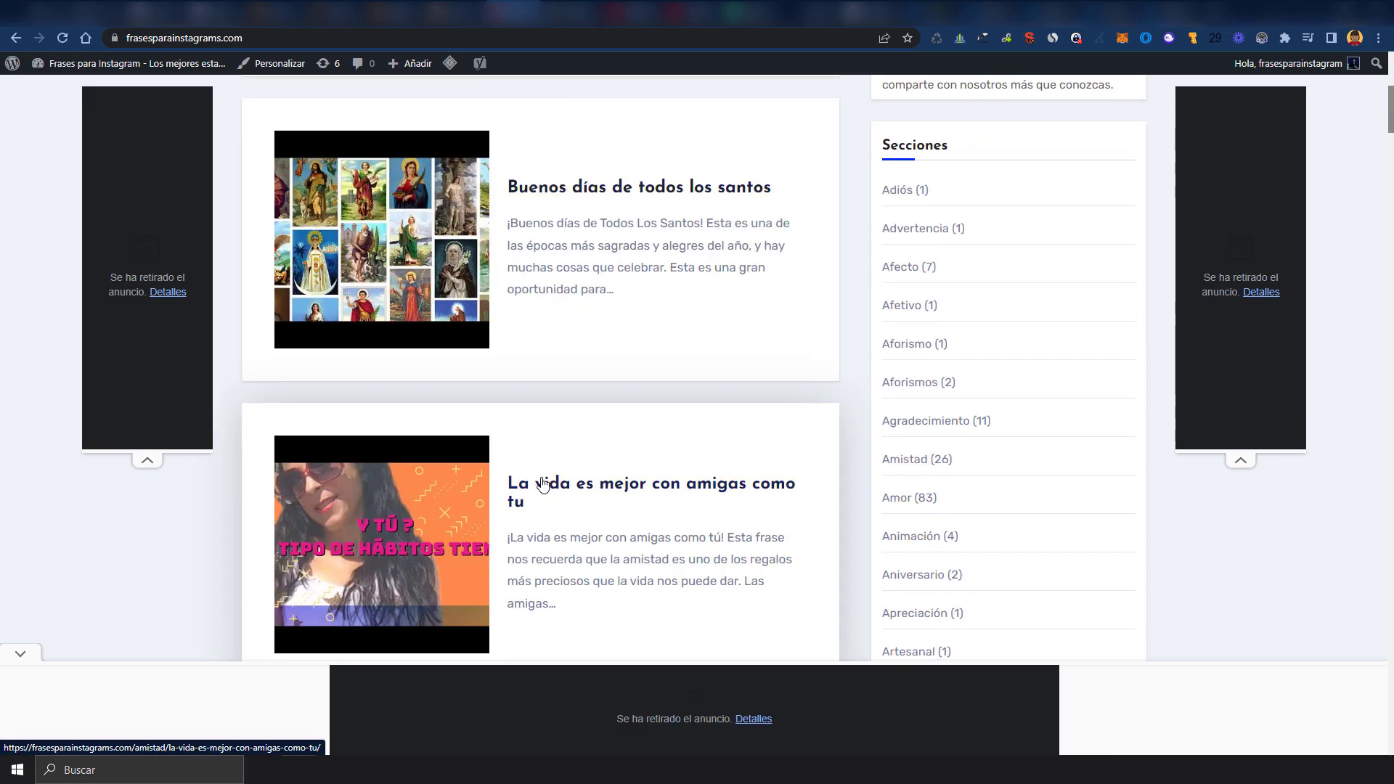
{"action": "scroll", "coordinate": [777, 523], "scroll_direction": "down", "scroll_amount": 4}
{"action": "scroll", "coordinate": [733, 479], "scroll_direction": "down", "scroll_amount": 2}
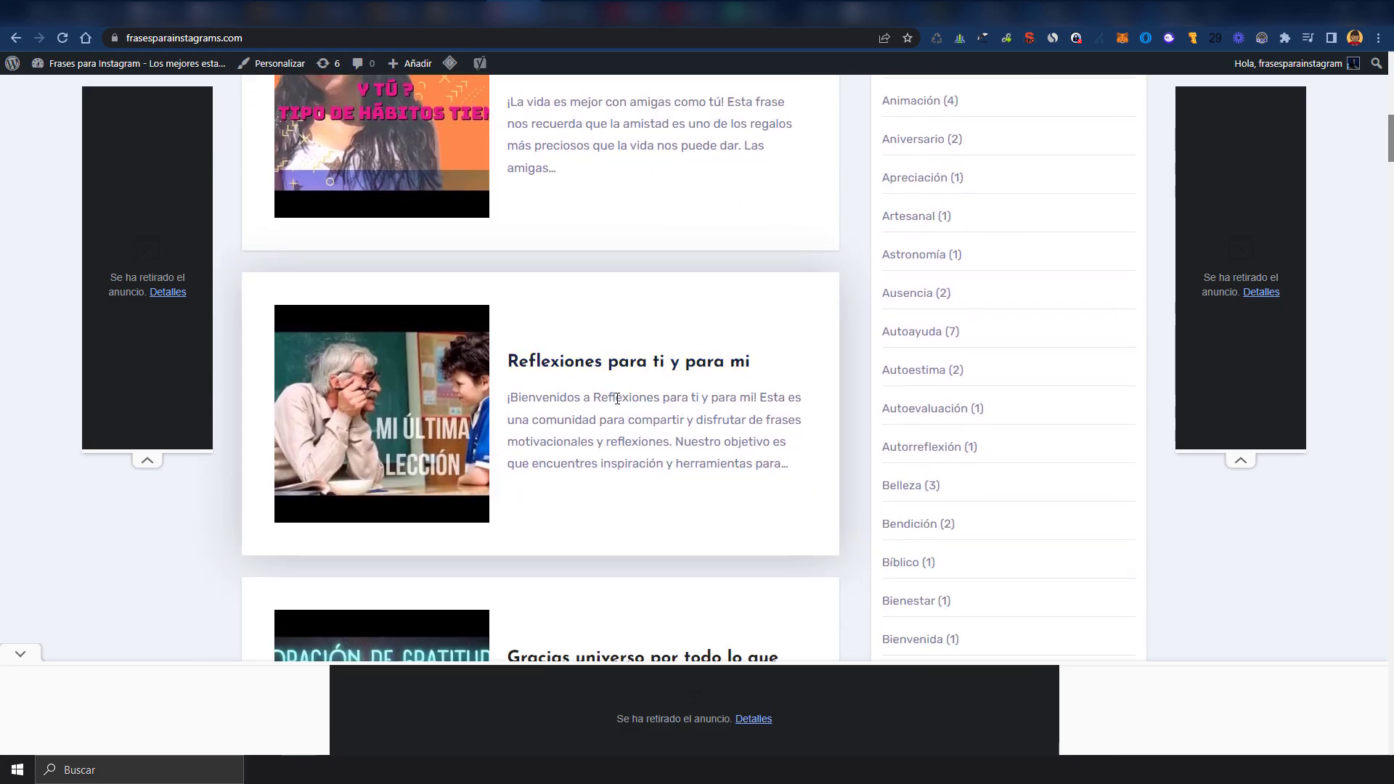
{"action": "scroll", "coordinate": [624, 421], "scroll_direction": "down", "scroll_amount": 5}
{"action": "scroll", "coordinate": [641, 448], "scroll_direction": "down", "scroll_amount": 5}
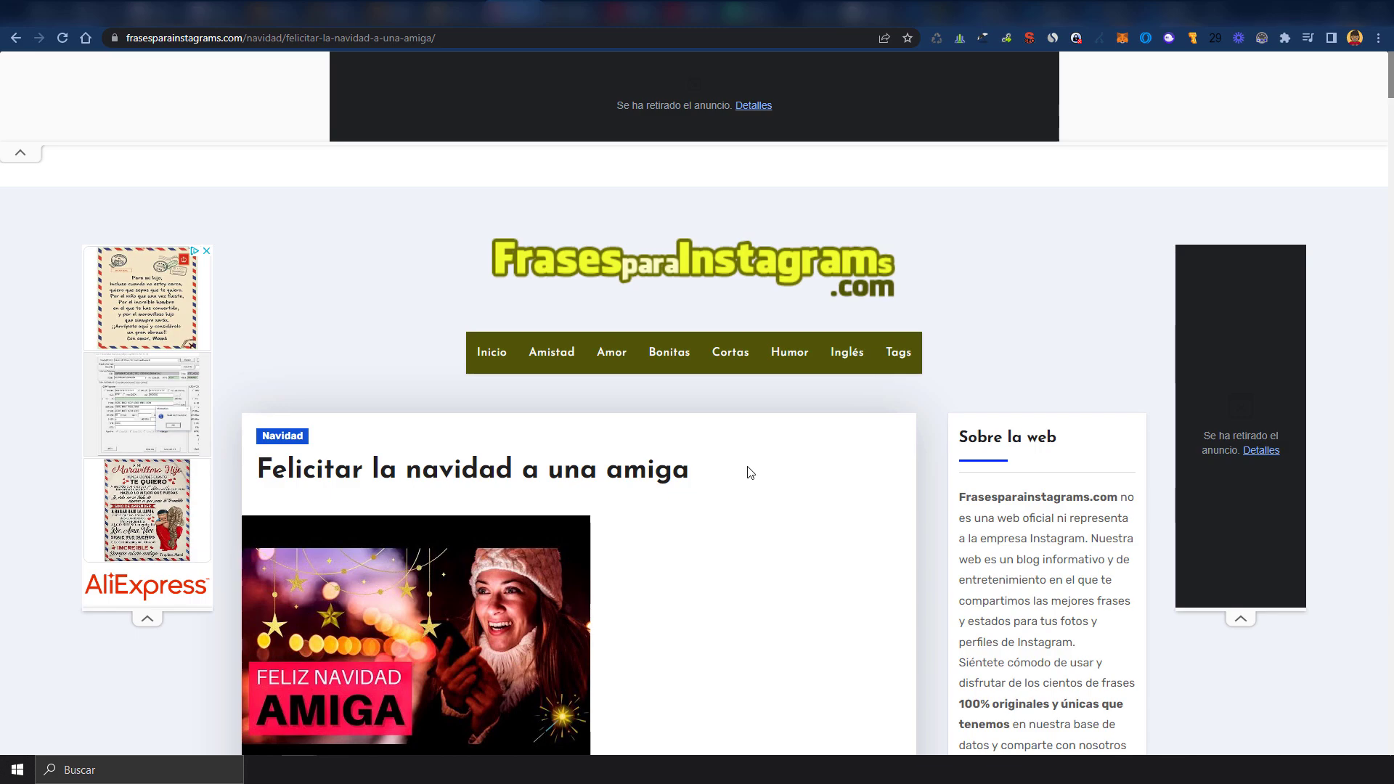
{"action": "scroll", "coordinate": [788, 472], "scroll_direction": "down", "scroll_amount": 3}
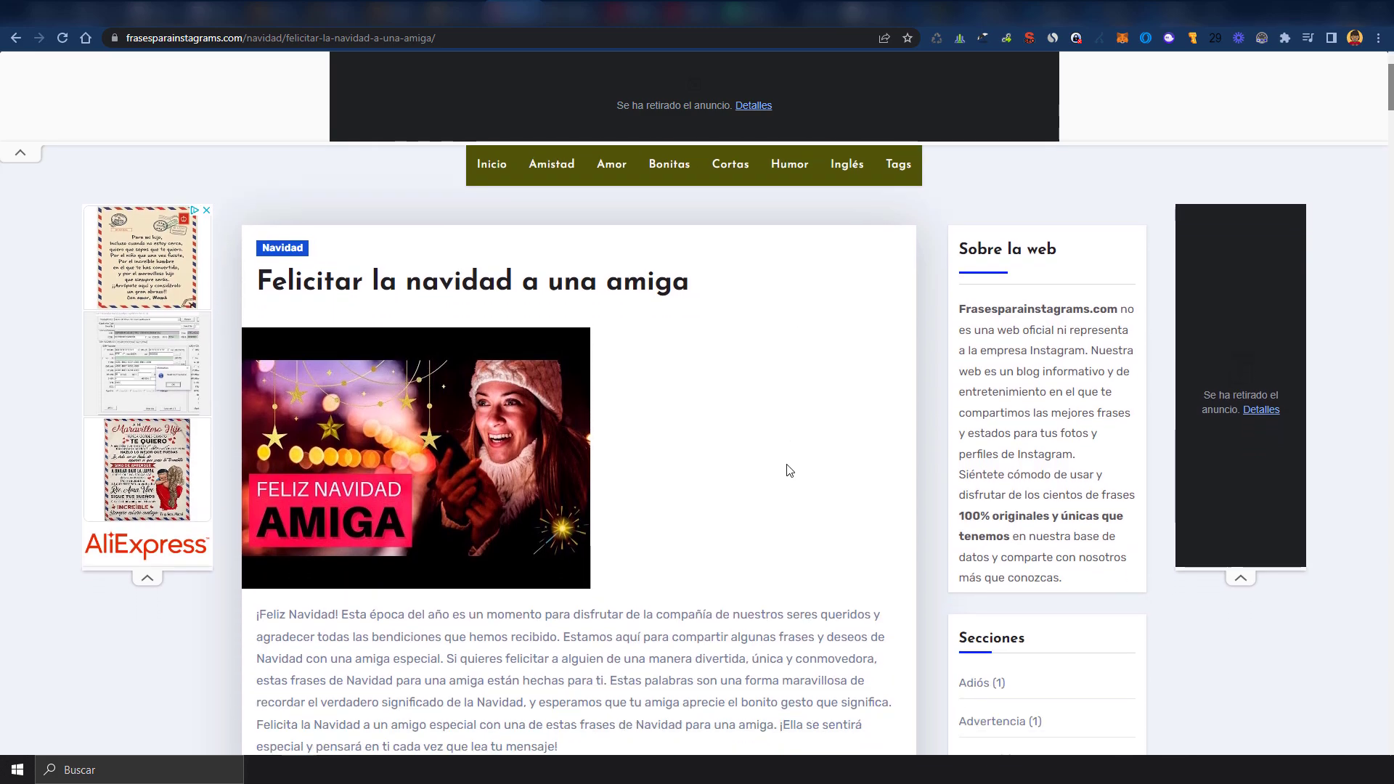
{"action": "scroll", "coordinate": [789, 471], "scroll_direction": "down", "scroll_amount": 2}
{"action": "scroll", "coordinate": [664, 435], "scroll_direction": "down", "scroll_amount": 1}
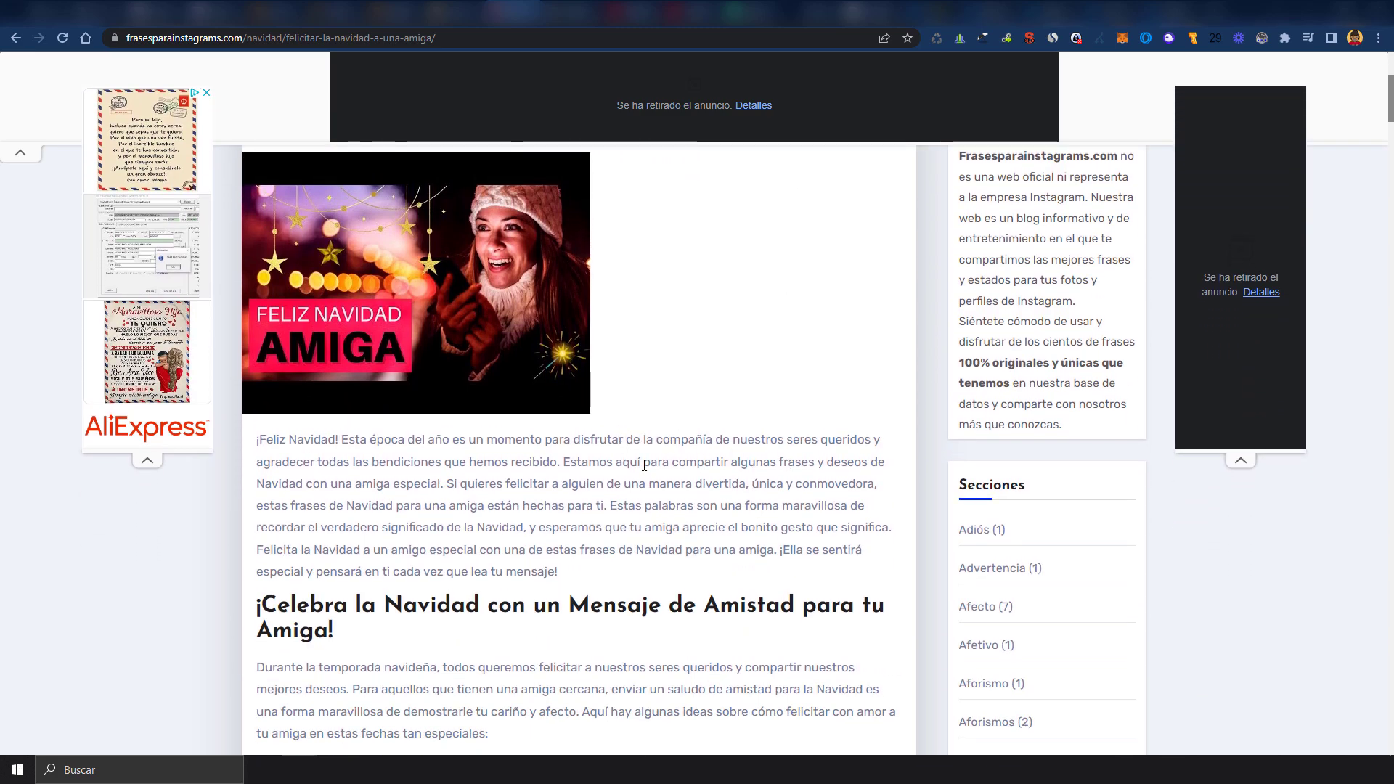
{"action": "scroll", "coordinate": [716, 461], "scroll_direction": "up", "scroll_amount": 3}
{"action": "scroll", "coordinate": [718, 461], "scroll_direction": "up", "scroll_amount": 1}
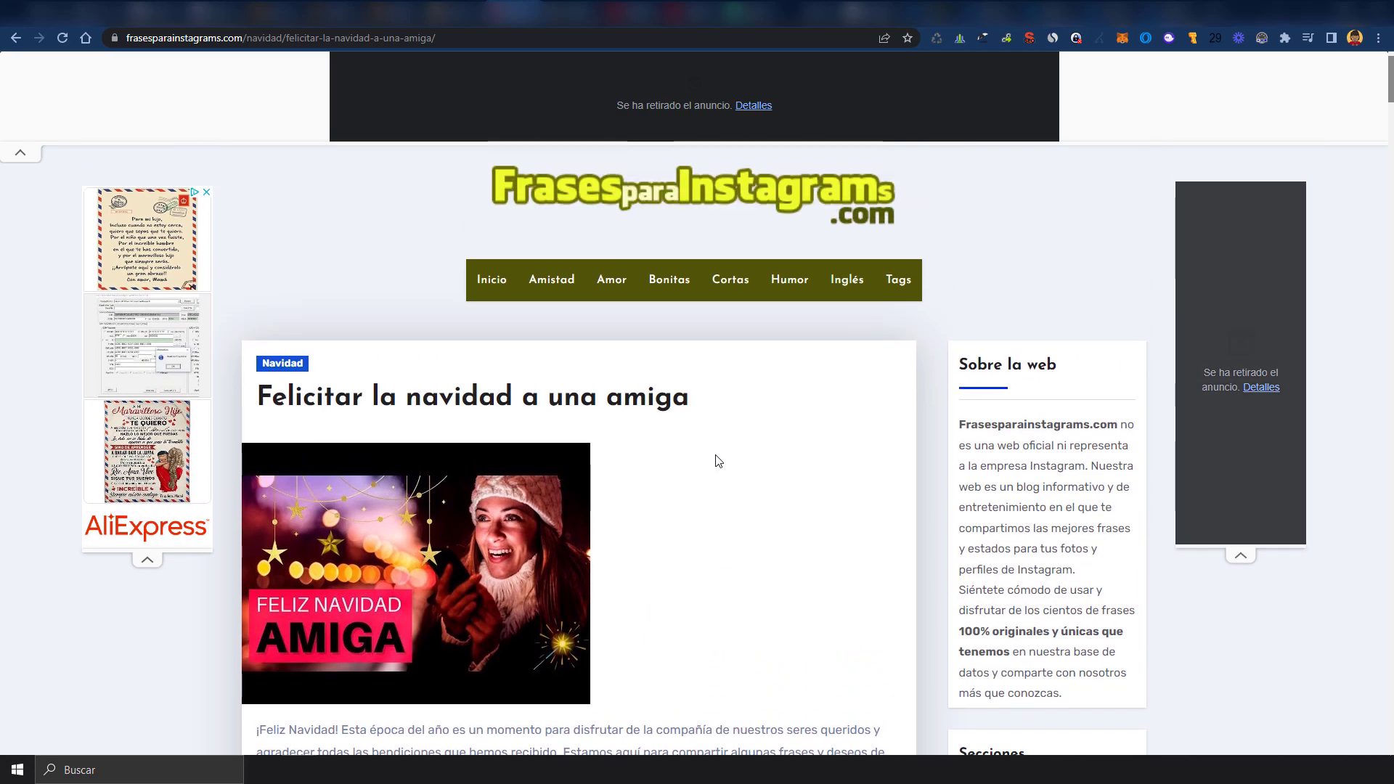
{"action": "scroll", "coordinate": [719, 465], "scroll_direction": "up", "scroll_amount": 1}
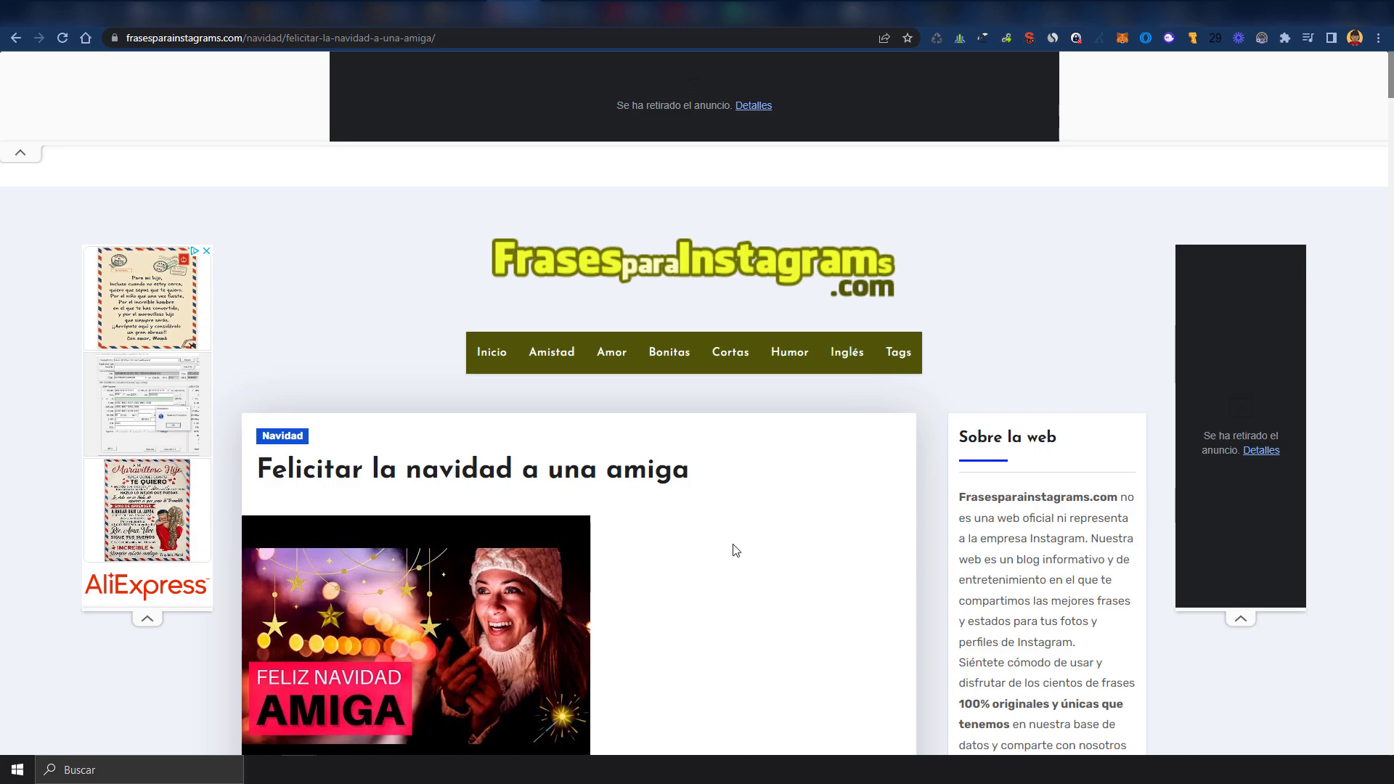
{"action": "scroll", "coordinate": [739, 543], "scroll_direction": "down", "scroll_amount": 3}
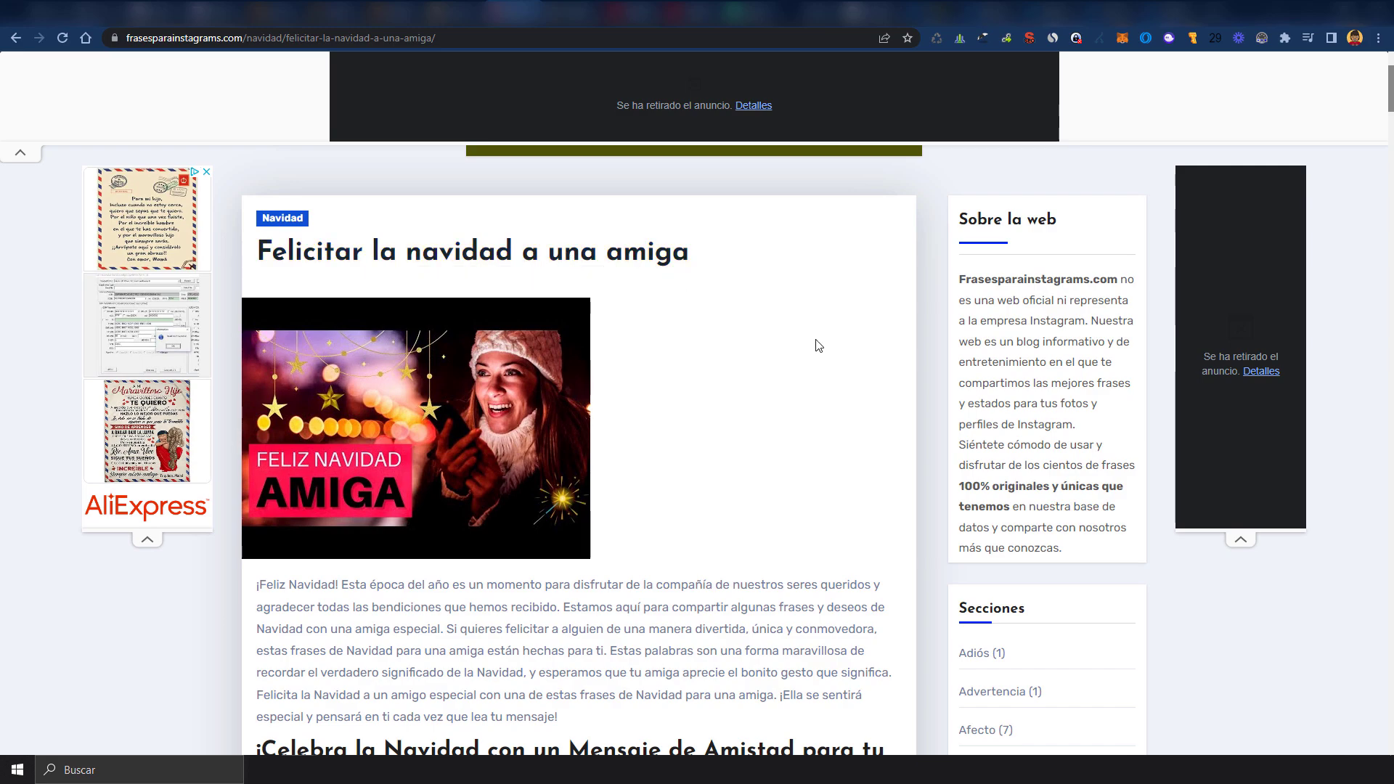
{"action": "scroll", "coordinate": [777, 417], "scroll_direction": "down", "scroll_amount": 2}
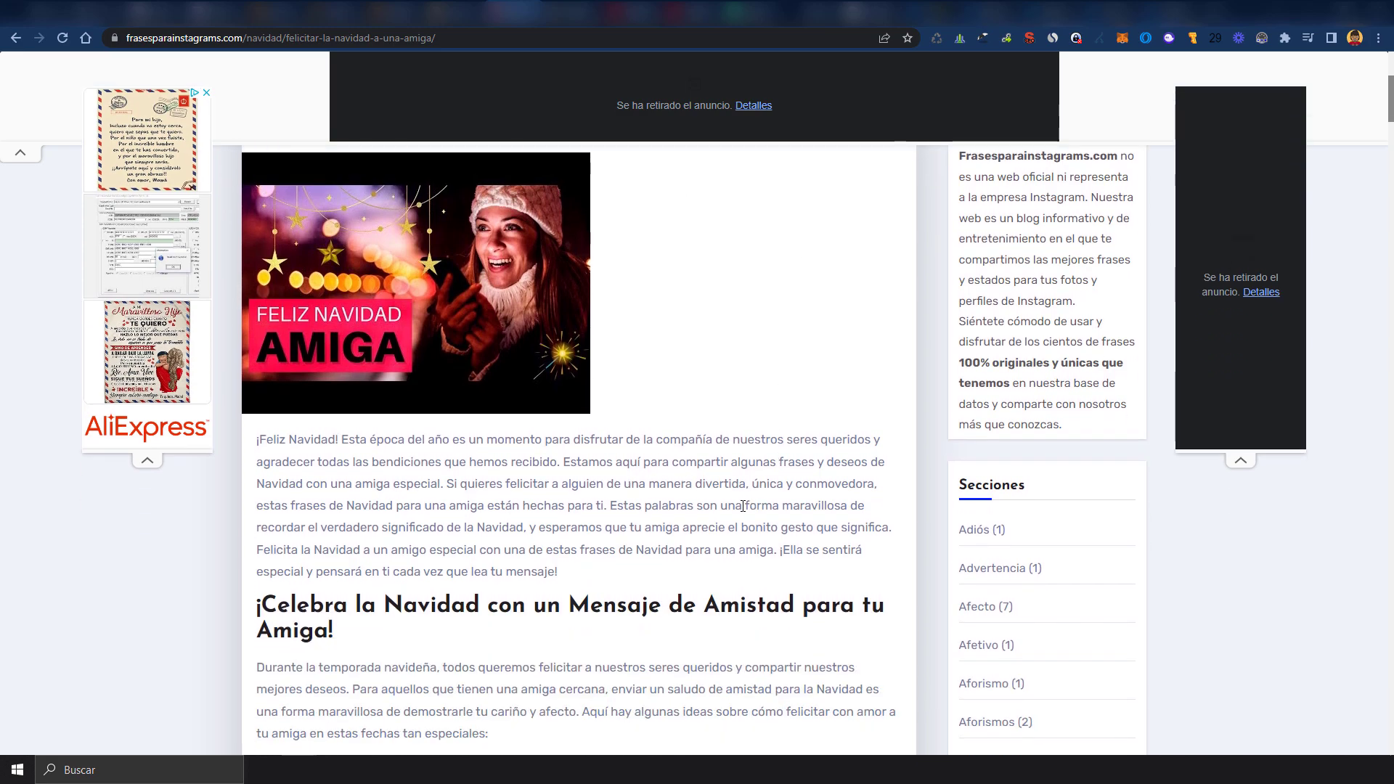
{"action": "scroll", "coordinate": [743, 506], "scroll_direction": "down", "scroll_amount": 2}
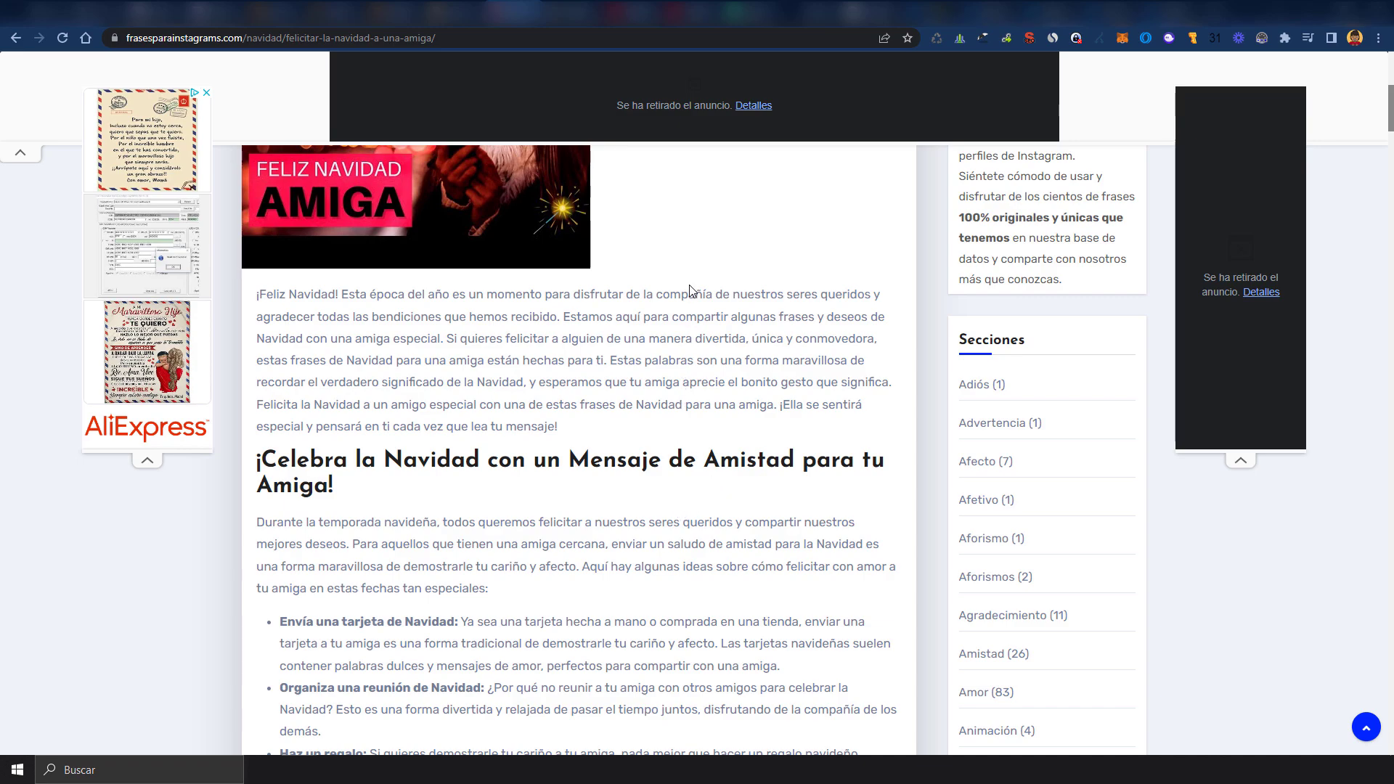
Finish skimming the Christmas article and return to the Publisuites Webs & Blogs listing
{"action": "scroll", "coordinate": [748, 278], "scroll_direction": "down", "scroll_amount": 1}
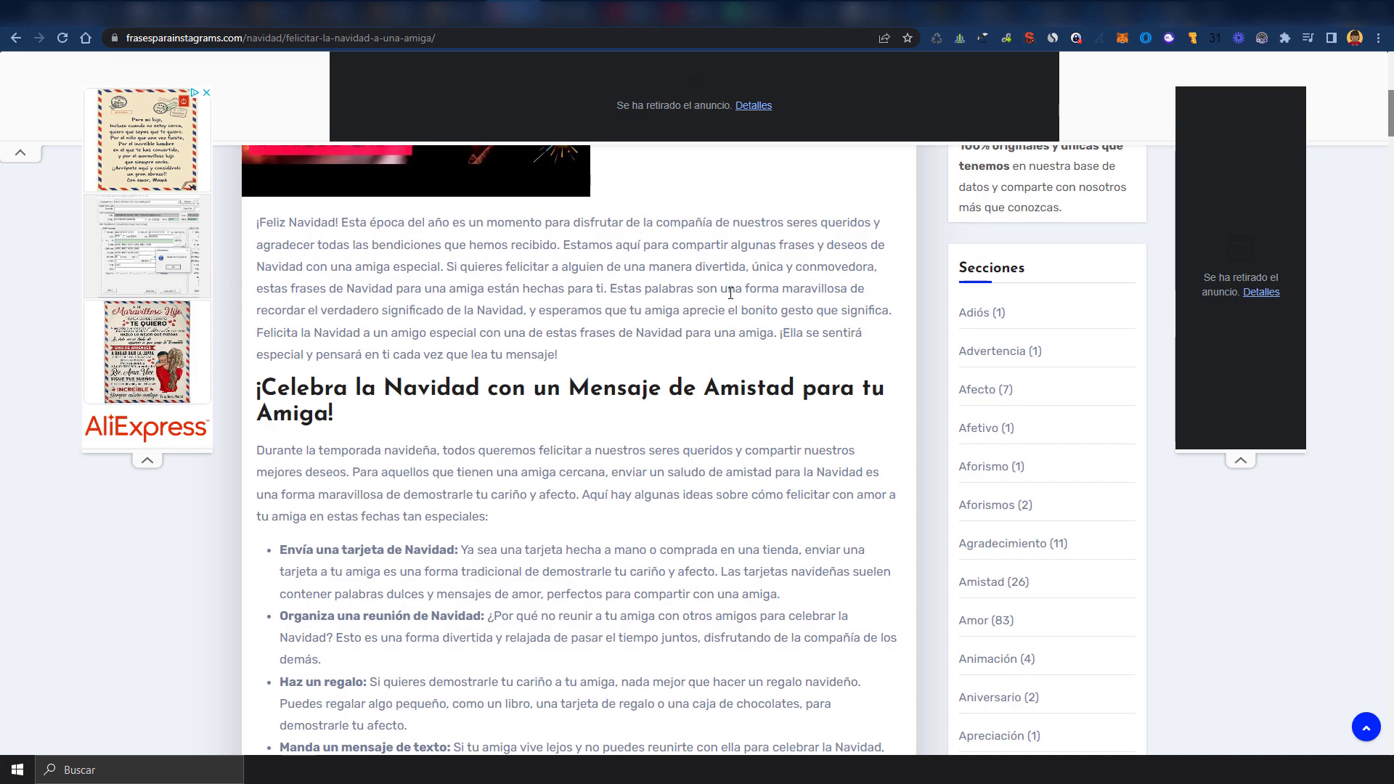
{"action": "scroll", "coordinate": [737, 290], "scroll_direction": "up", "scroll_amount": 4}
{"action": "scroll", "coordinate": [730, 301], "scroll_direction": "down", "scroll_amount": 1}
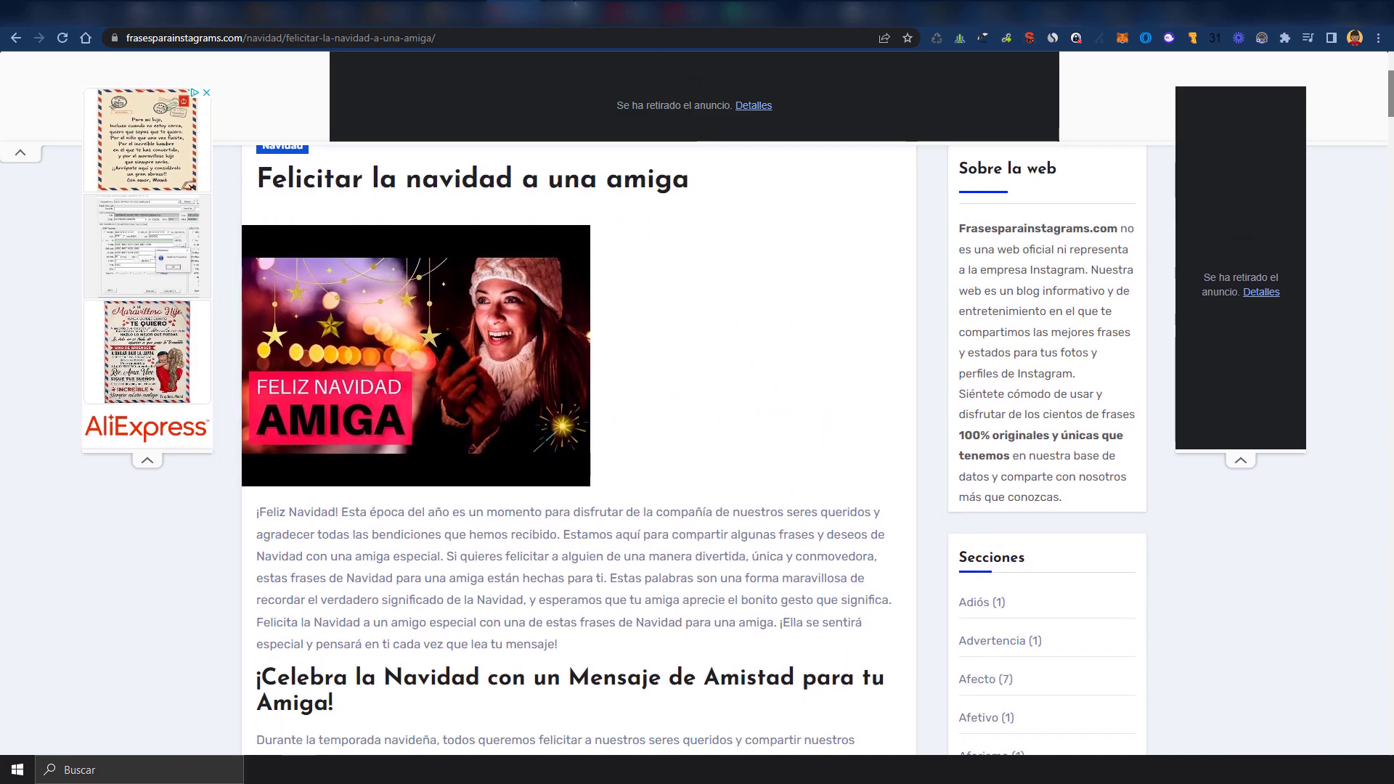
{"action": "left_click", "coordinate": [574, 11]}
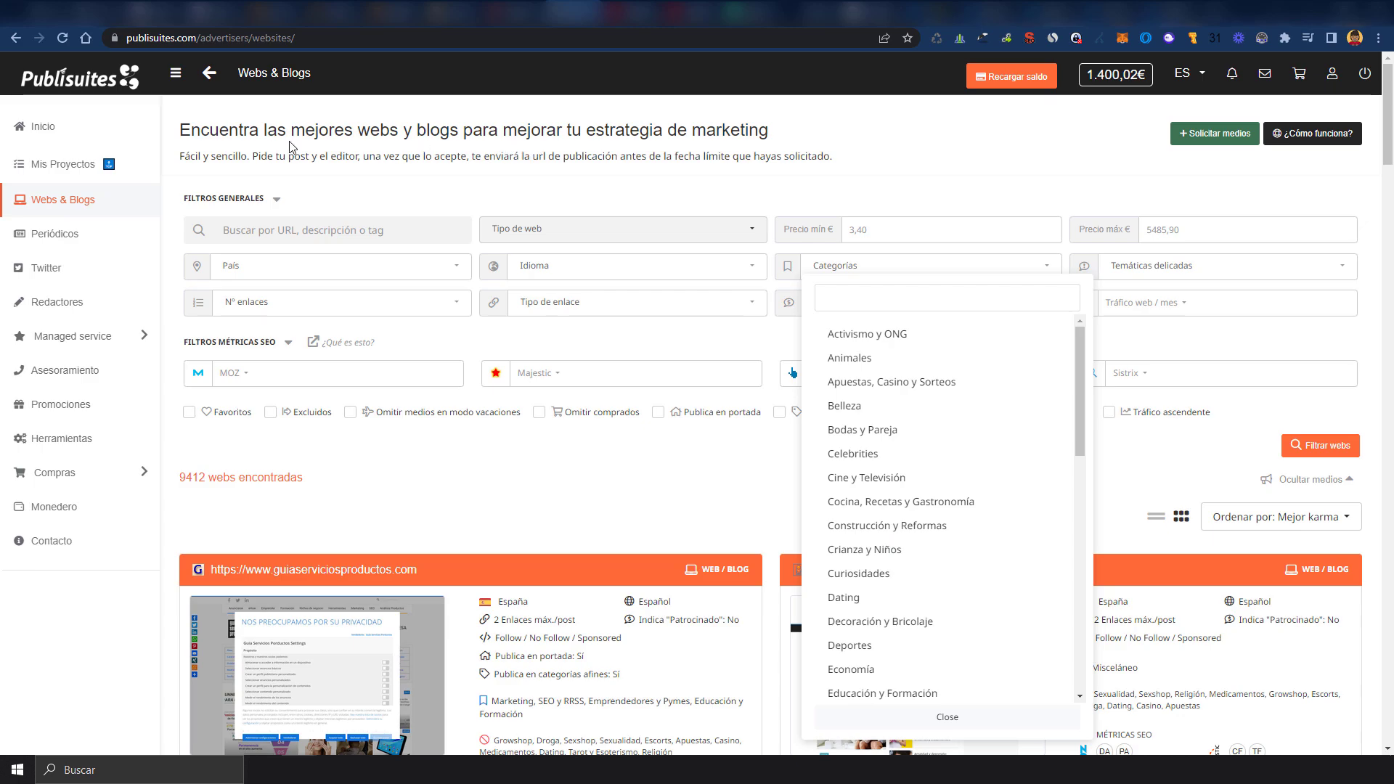
Scroll up and down through the Webs & Blogs category options
{"action": "scroll", "coordinate": [1002, 408], "scroll_direction": "down", "scroll_amount": 1}
{"action": "scroll", "coordinate": [1001, 408], "scroll_direction": "down", "scroll_amount": 3}
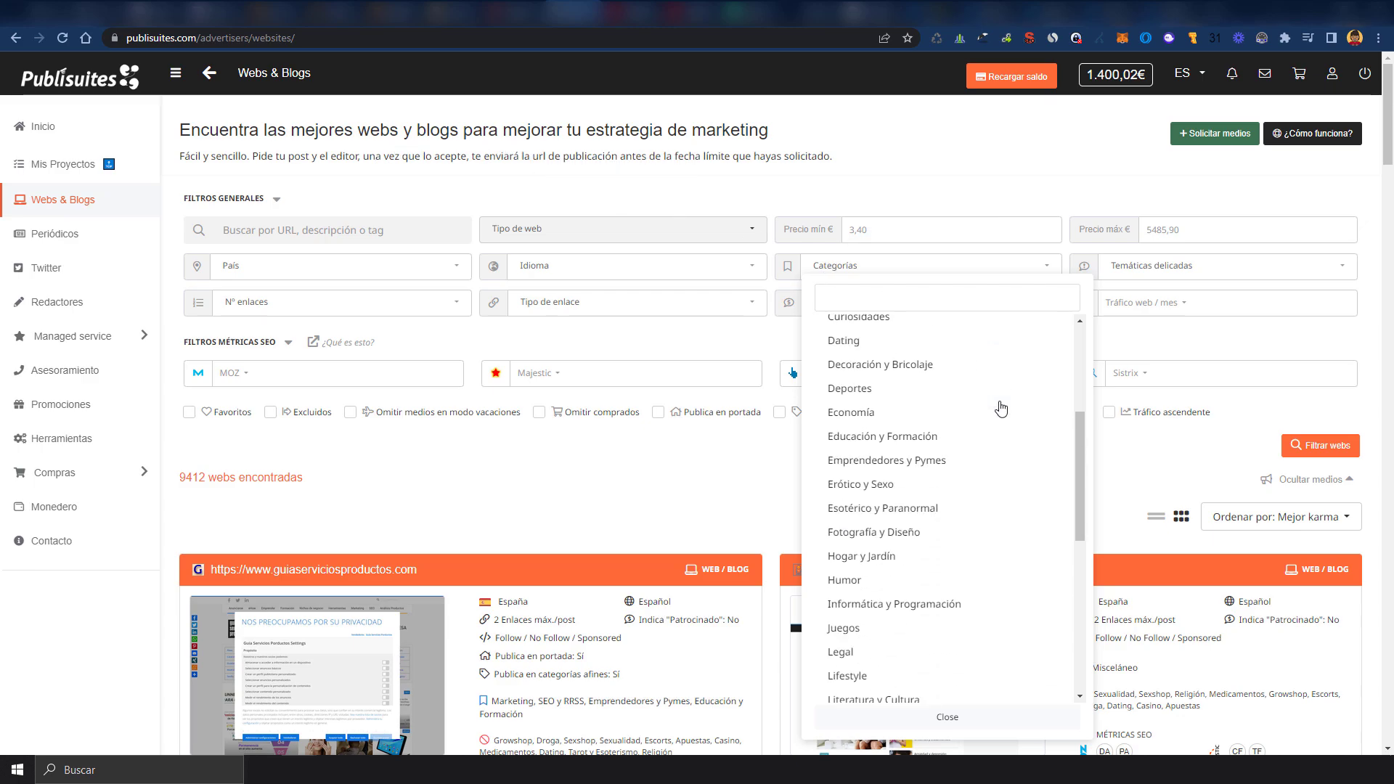
{"action": "scroll", "coordinate": [1002, 409], "scroll_direction": "down", "scroll_amount": 3}
{"action": "scroll", "coordinate": [1001, 408], "scroll_direction": "down", "scroll_amount": 3}
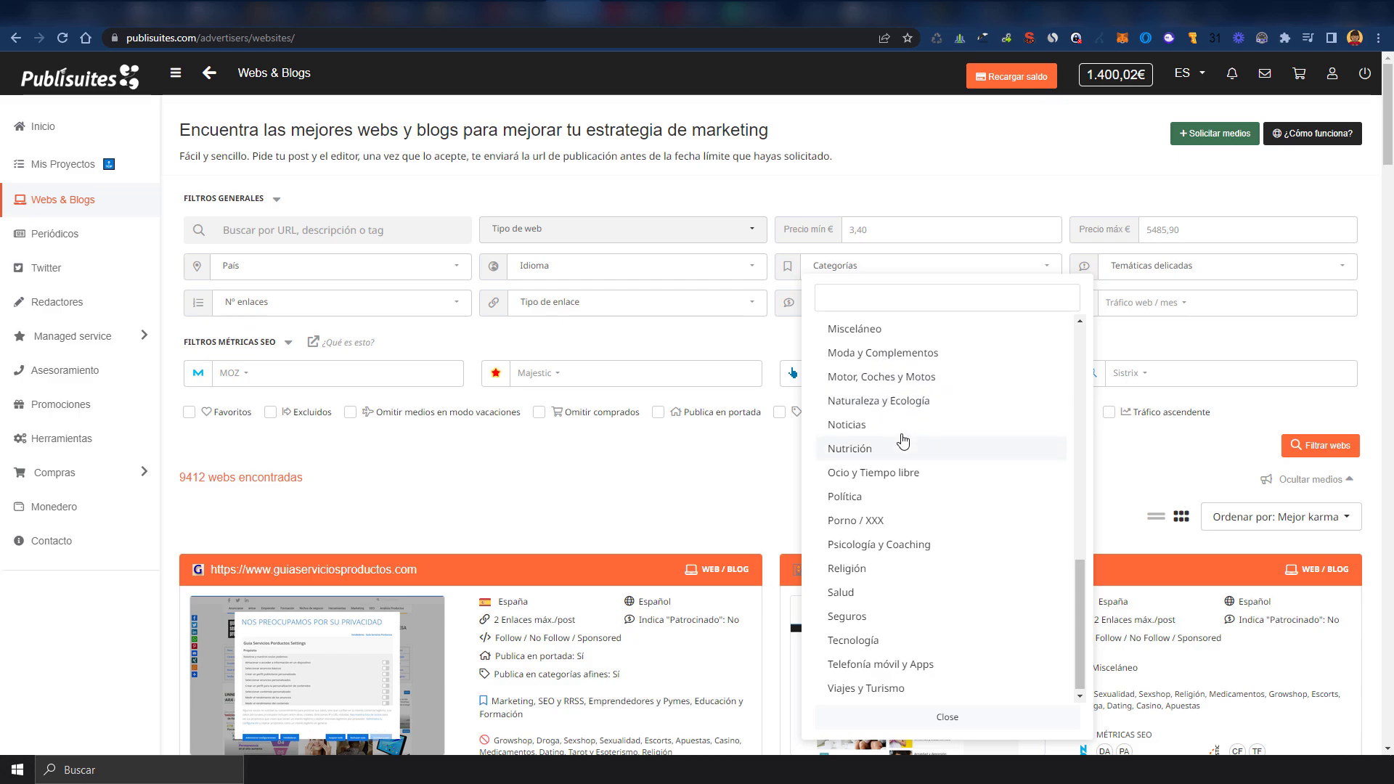
{"action": "scroll", "coordinate": [920, 444], "scroll_direction": "up", "scroll_amount": 2}
{"action": "scroll", "coordinate": [916, 428], "scroll_direction": "up", "scroll_amount": 1}
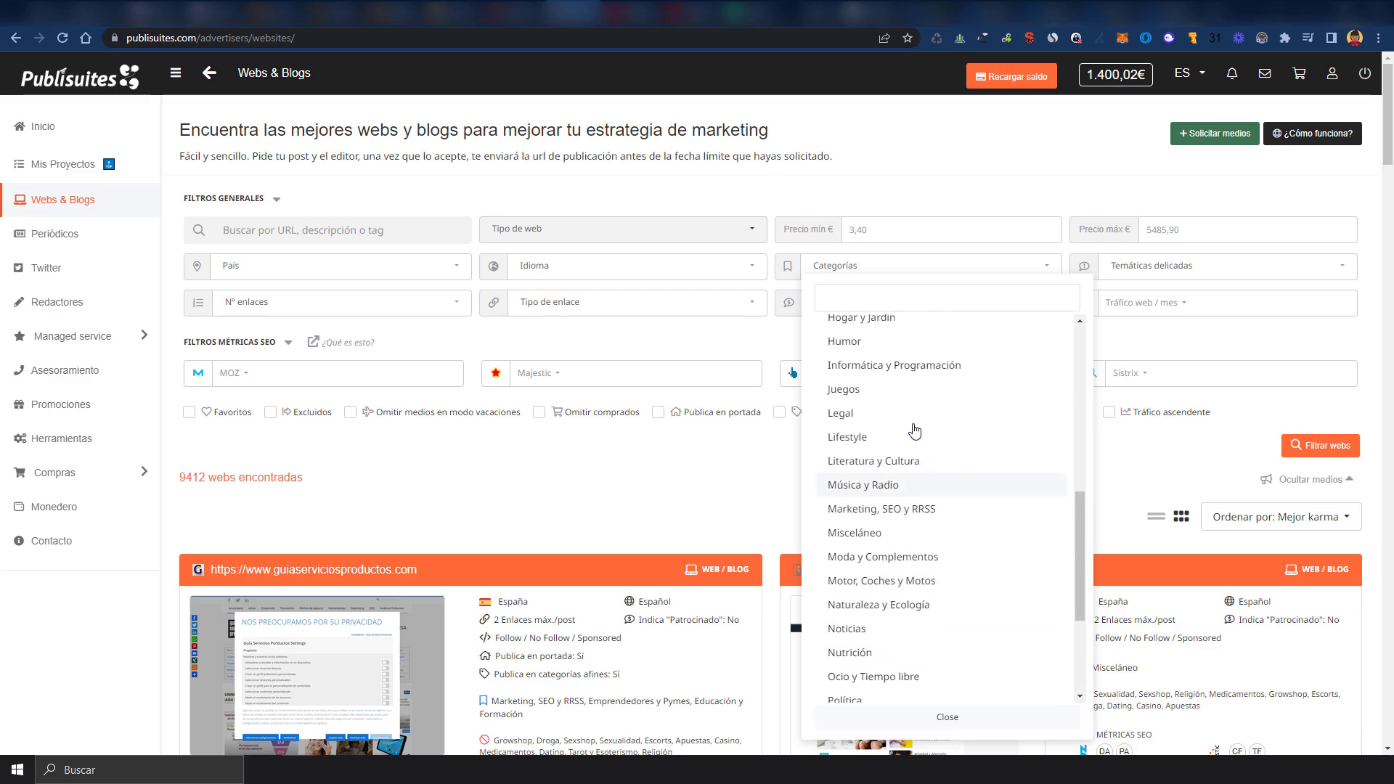
{"action": "scroll", "coordinate": [929, 494], "scroll_direction": "up", "scroll_amount": 2}
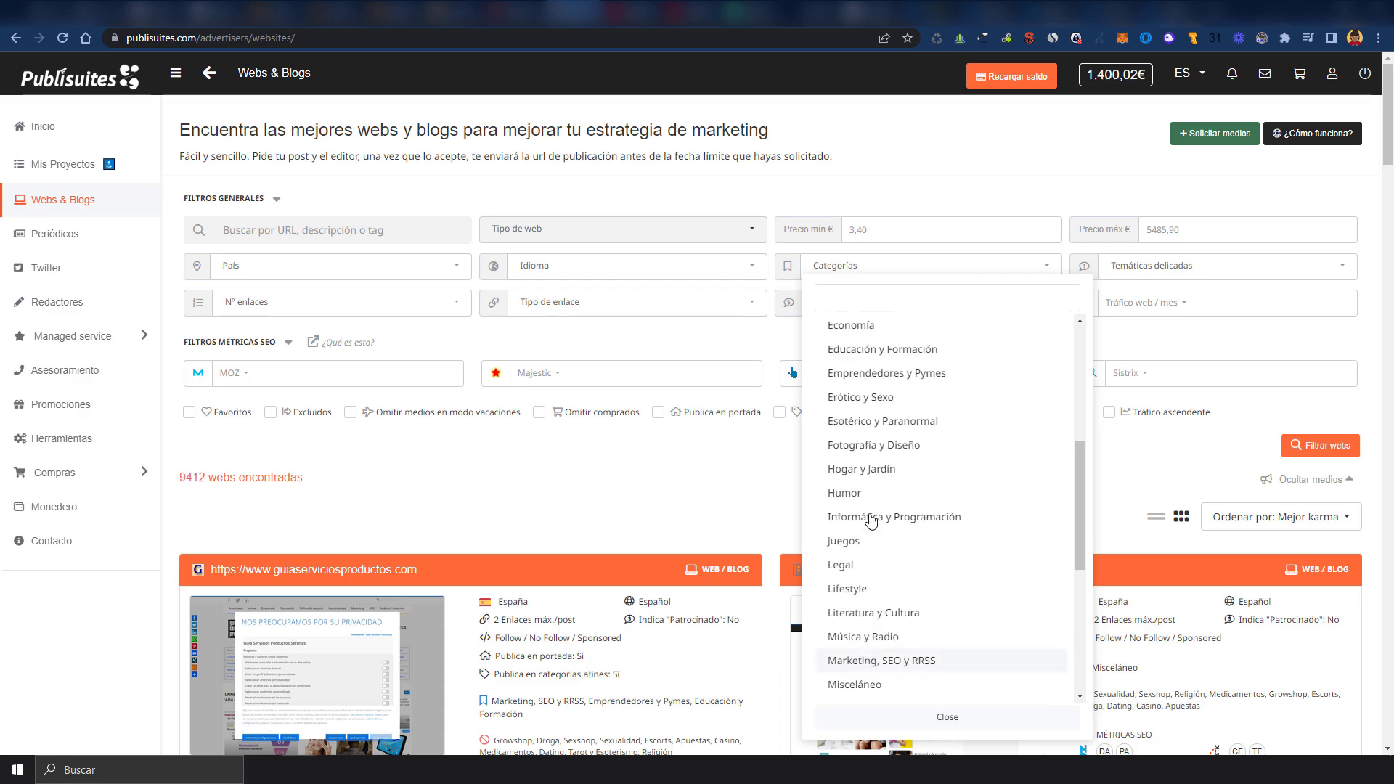
{"action": "scroll", "coordinate": [901, 479], "scroll_direction": "up", "scroll_amount": 3}
{"action": "scroll", "coordinate": [901, 491], "scroll_direction": "up", "scroll_amount": 2}
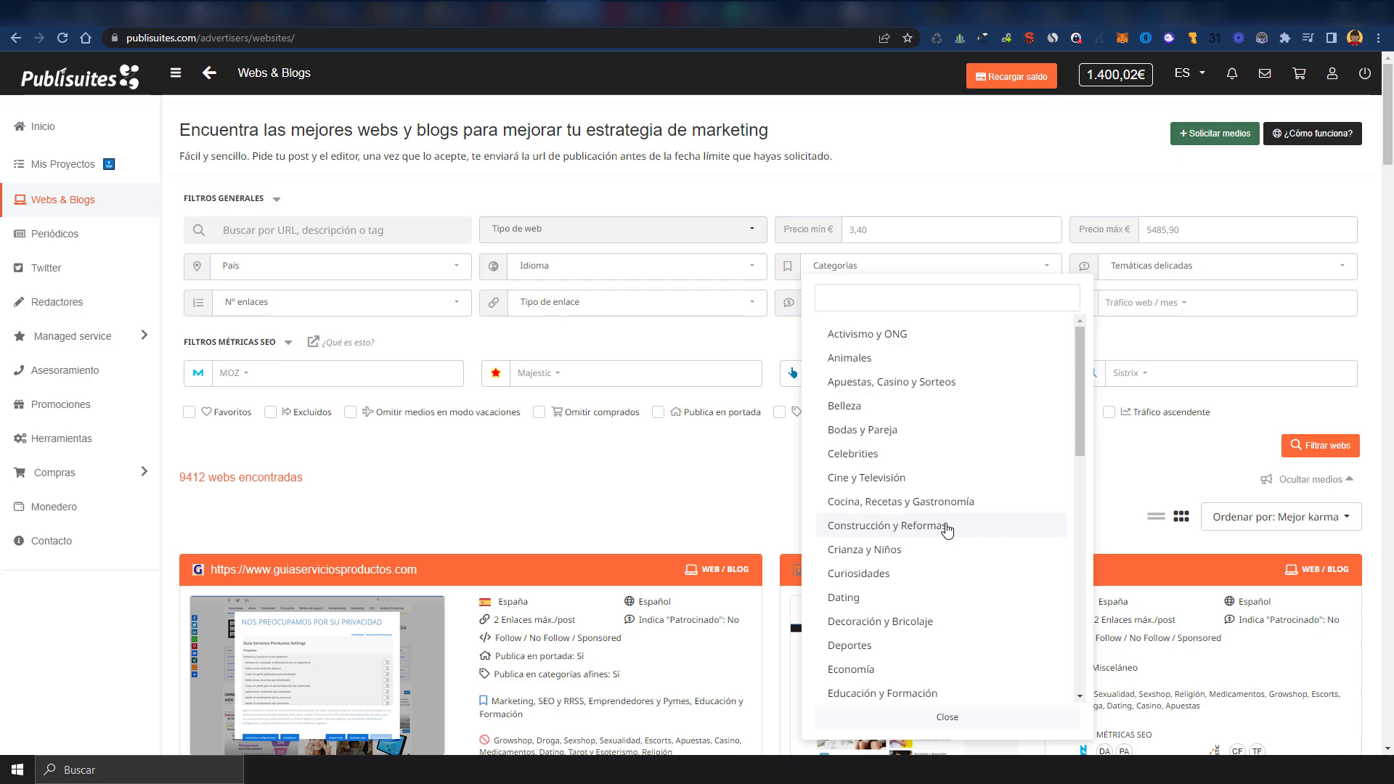
{"action": "scroll", "coordinate": [947, 529], "scroll_direction": "down", "scroll_amount": 2}
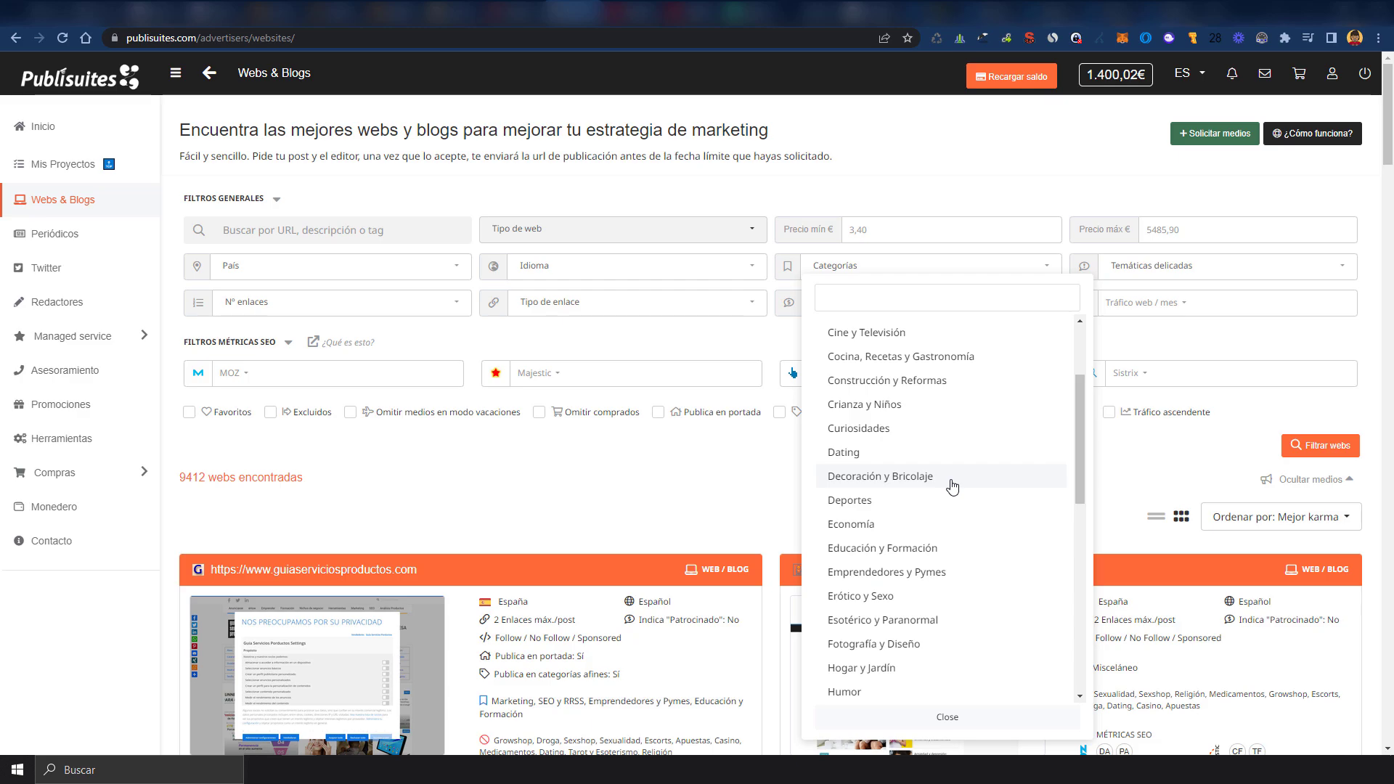
{"action": "scroll", "coordinate": [952, 485], "scroll_direction": "down", "scroll_amount": 1}
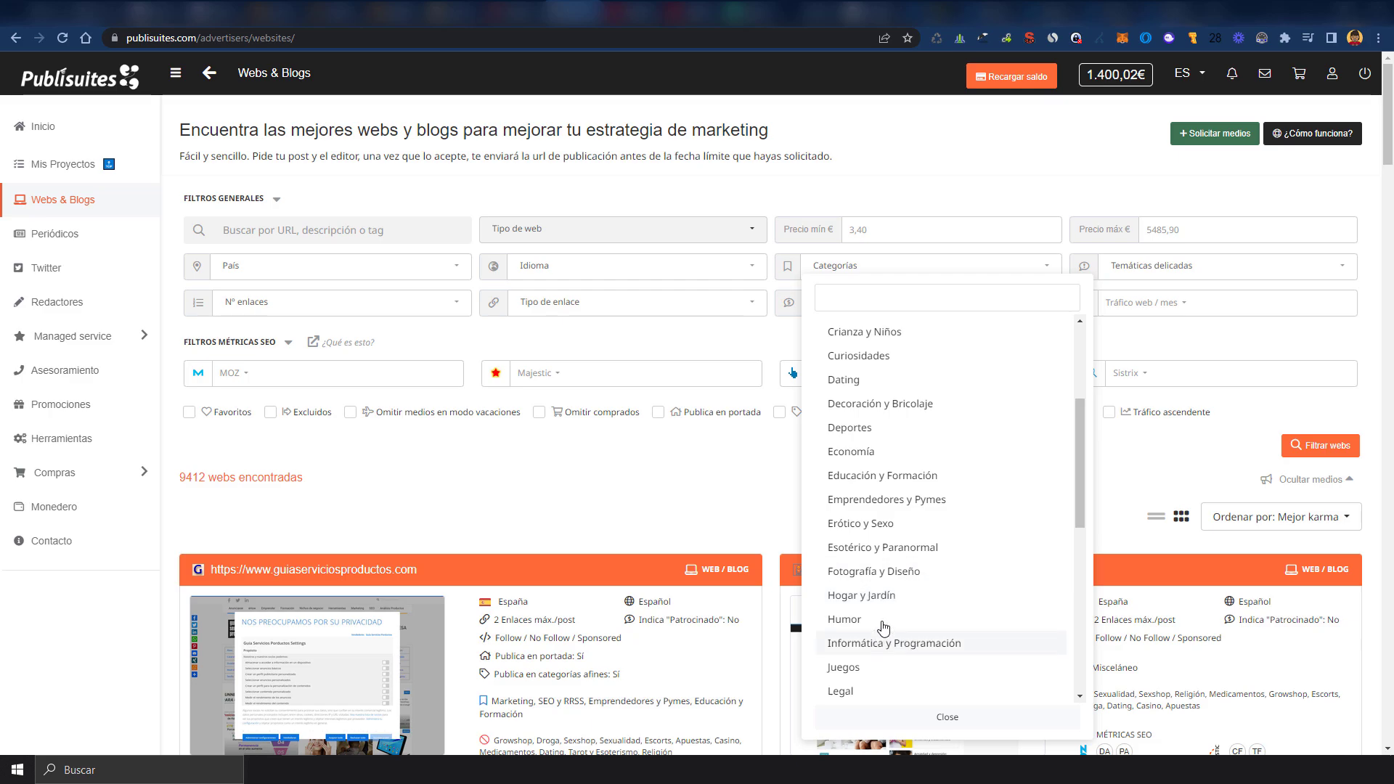
{"action": "scroll", "coordinate": [821, 585], "scroll_direction": "down", "scroll_amount": 1}
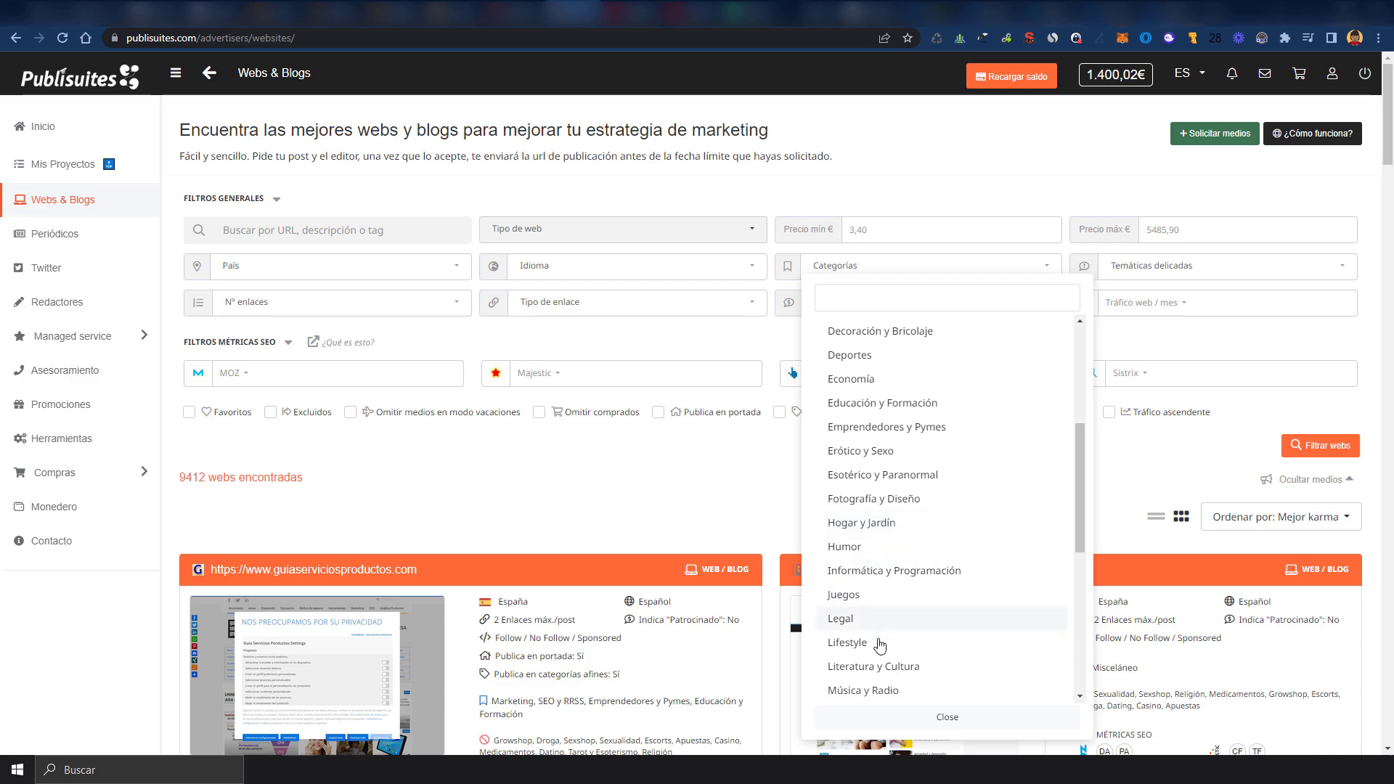
{"action": "scroll", "coordinate": [865, 575], "scroll_direction": "down", "scroll_amount": 1}
{"action": "scroll", "coordinate": [865, 574], "scroll_direction": "down", "scroll_amount": 2}
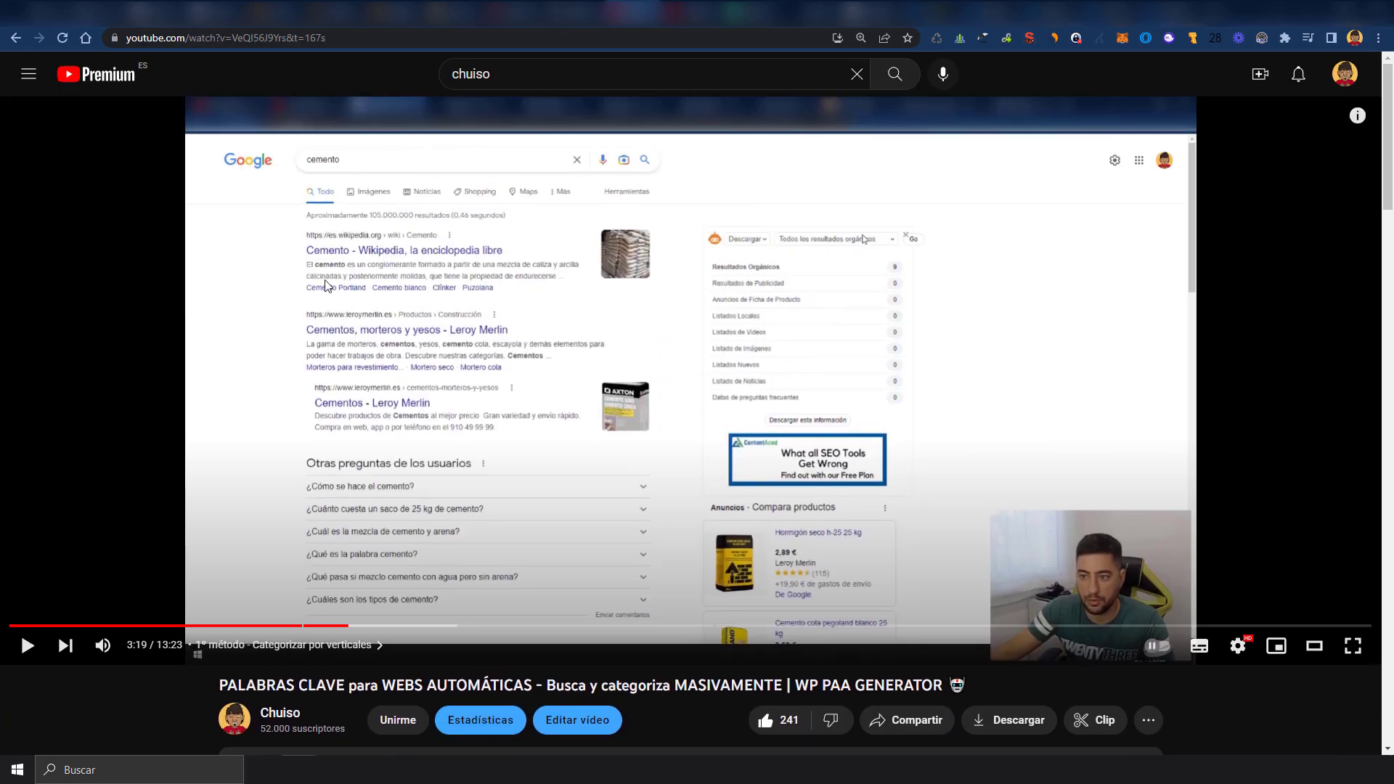
{"action": "scroll", "coordinate": [390, 336], "scroll_direction": "down", "scroll_amount": 3}
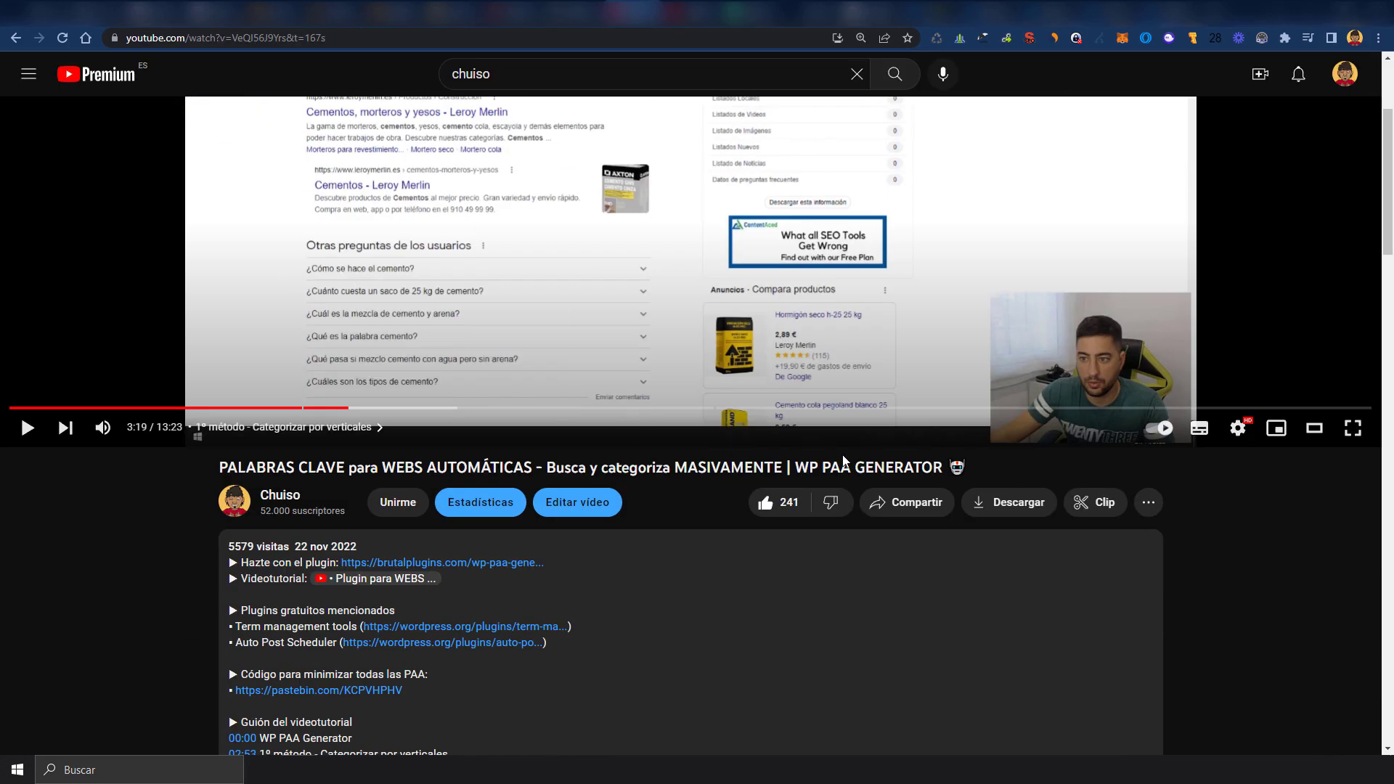
{"action": "left_click_drag", "start_coordinate": [795, 467], "coordinate": [933, 467]}
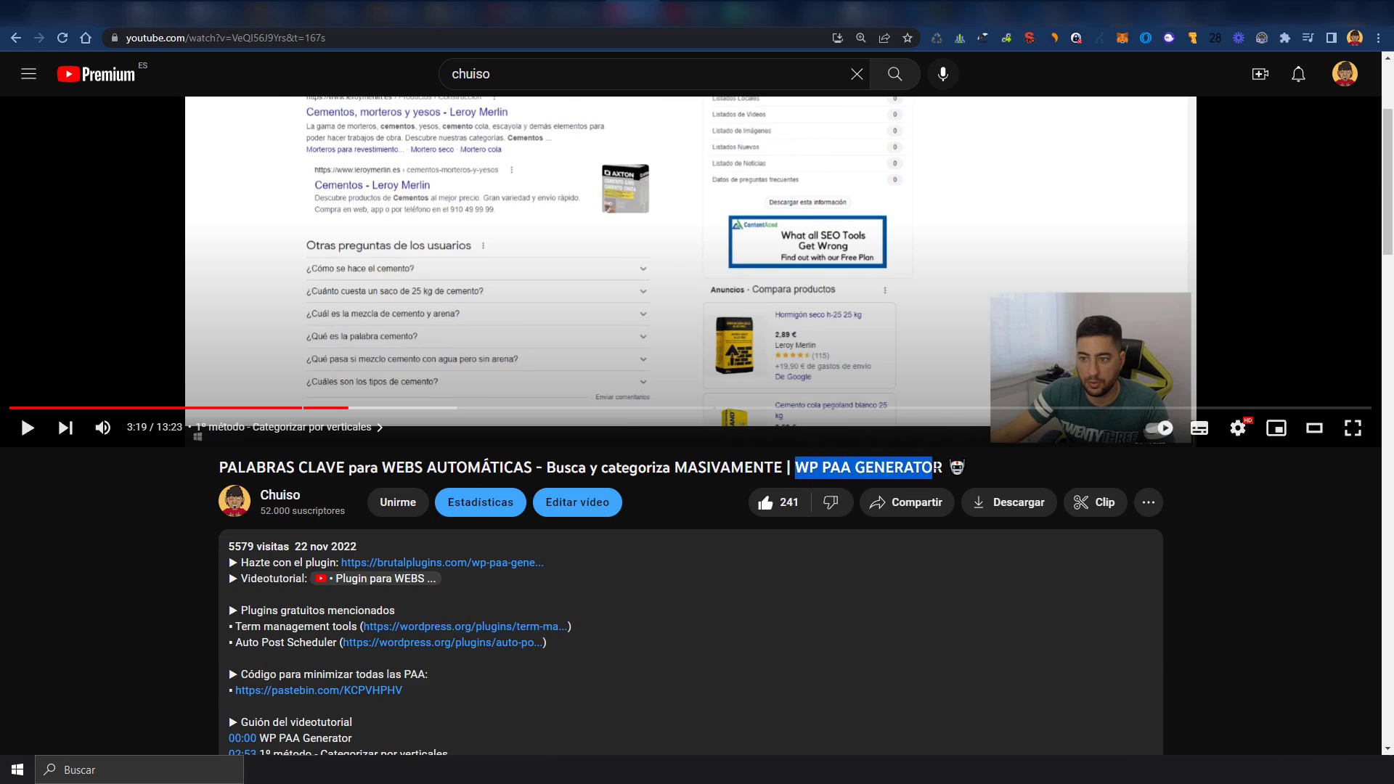
{"action": "left_click", "coordinate": [922, 469]}
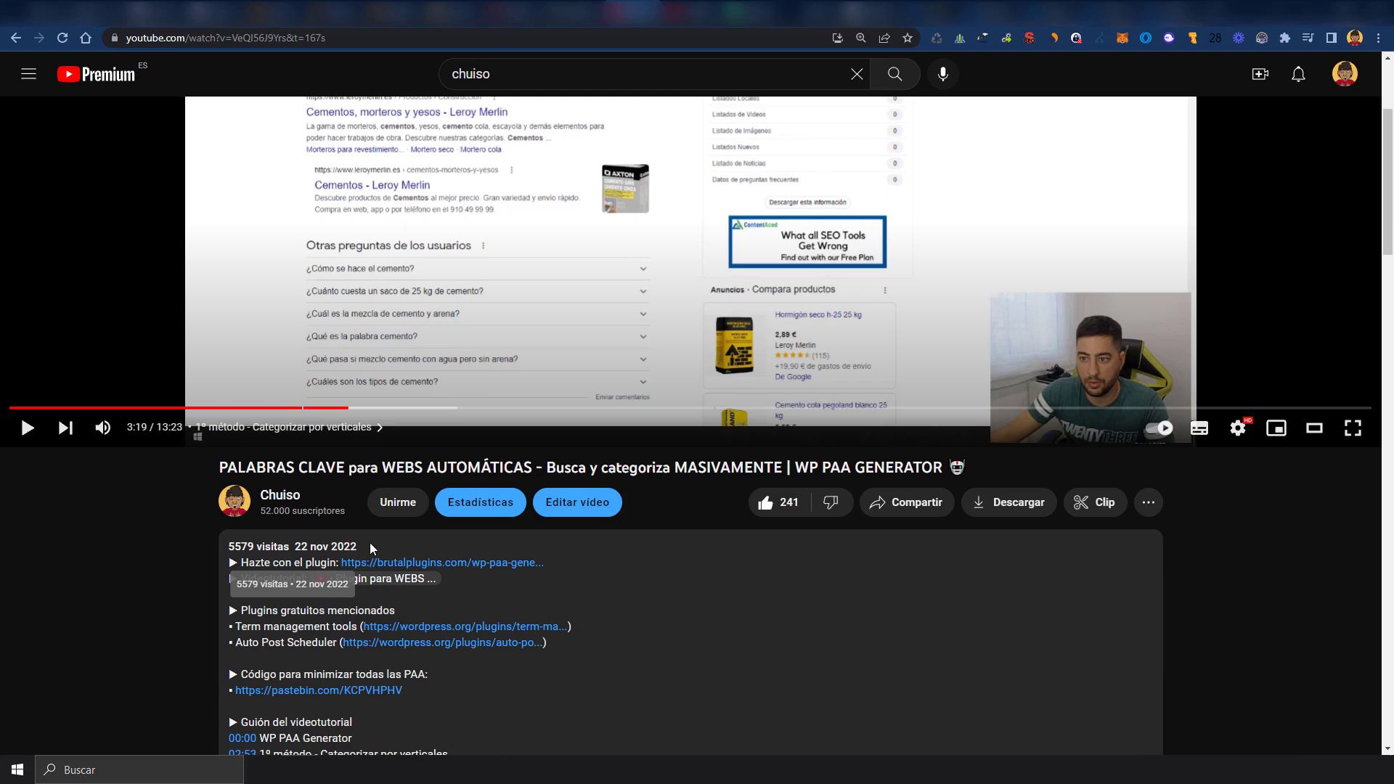
{"action": "scroll", "coordinate": [155, 529], "scroll_direction": "down", "scroll_amount": 4}
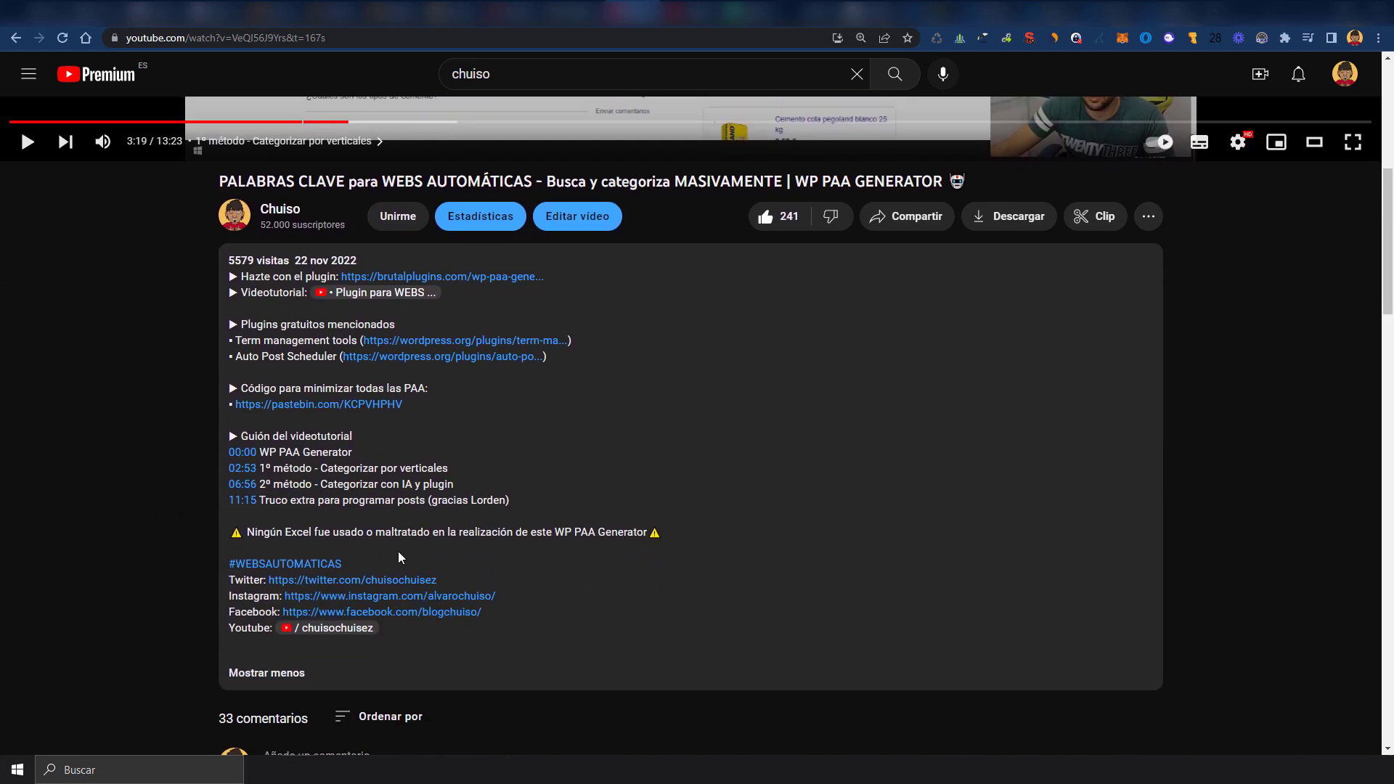
{"action": "scroll", "coordinate": [467, 559], "scroll_direction": "up", "scroll_amount": 1}
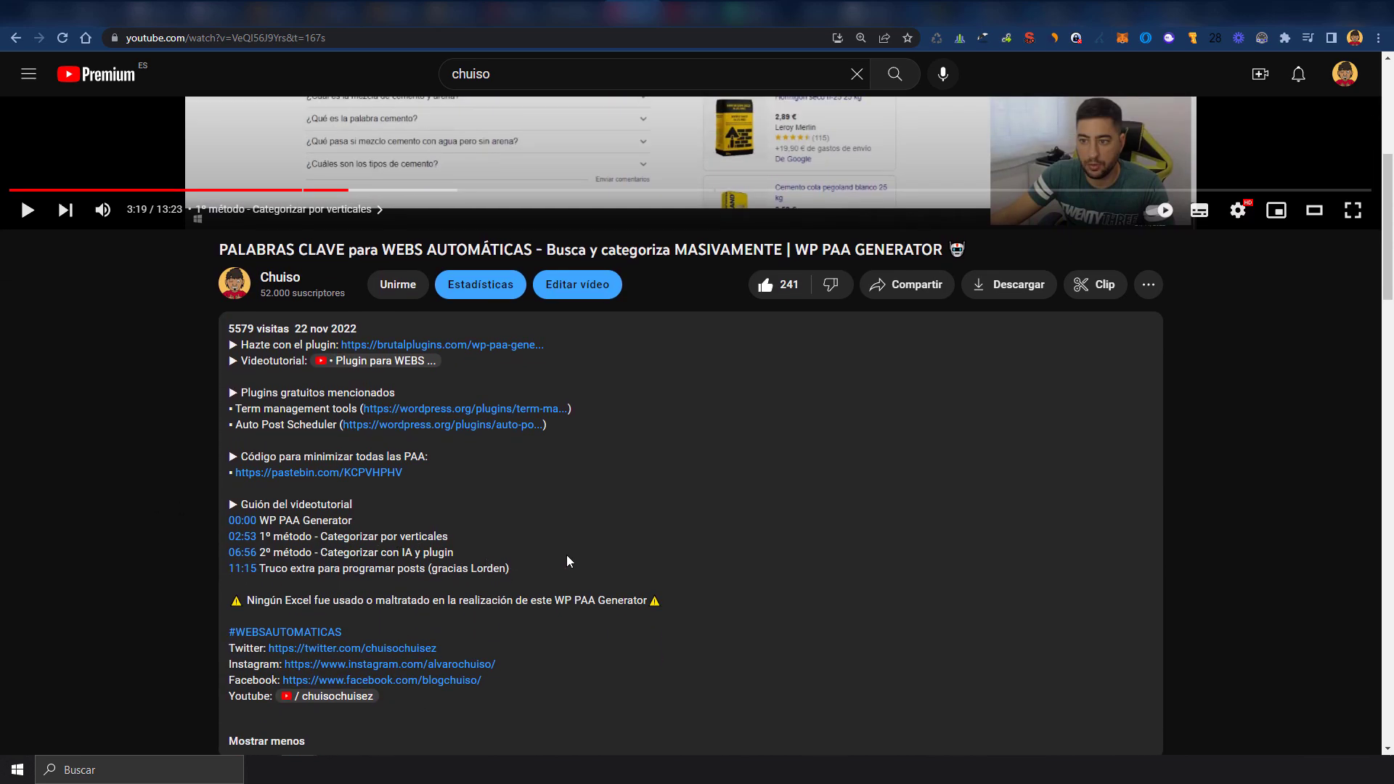
{"action": "scroll", "coordinate": [566, 555], "scroll_direction": "up", "scroll_amount": 3}
{"action": "scroll", "coordinate": [539, 570], "scroll_direction": "up", "scroll_amount": 3}
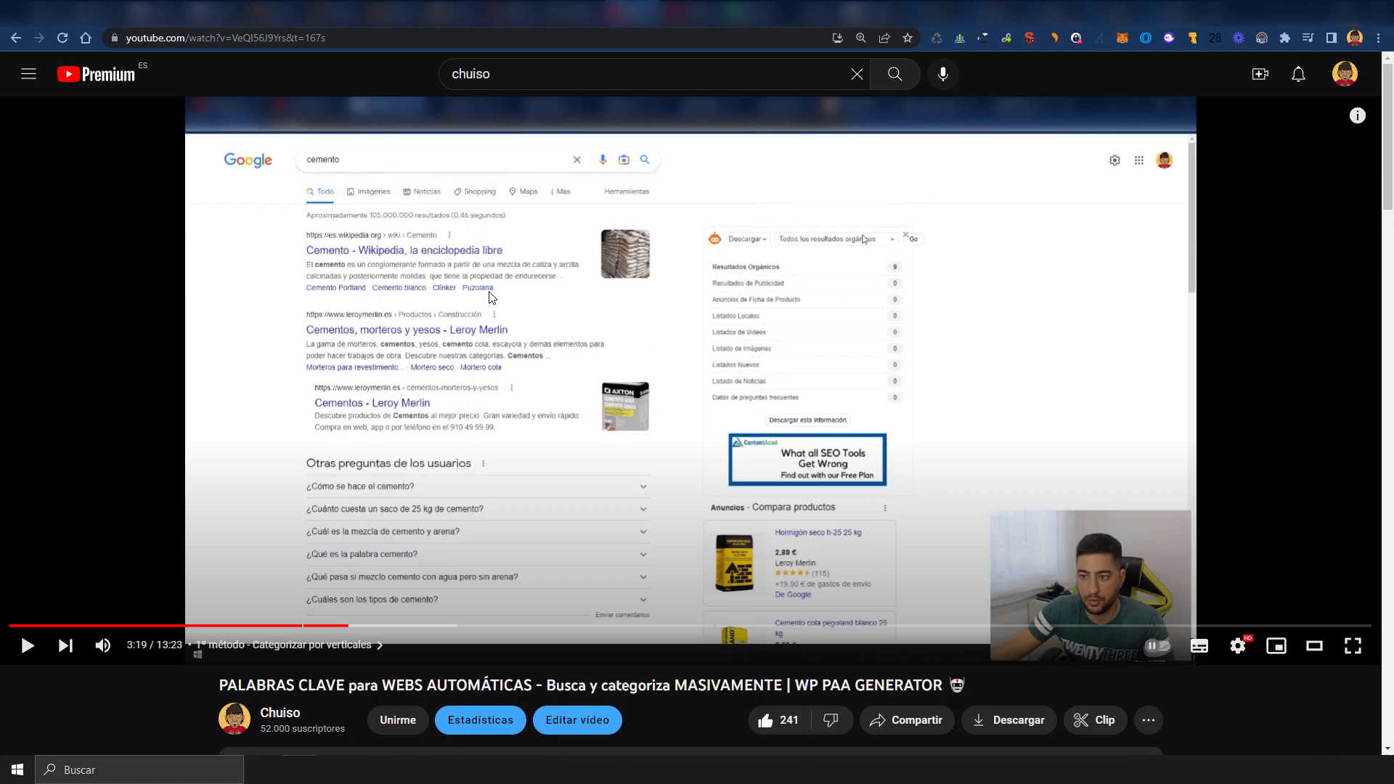
{"action": "scroll", "coordinate": [359, 504], "scroll_direction": "down", "scroll_amount": 6}
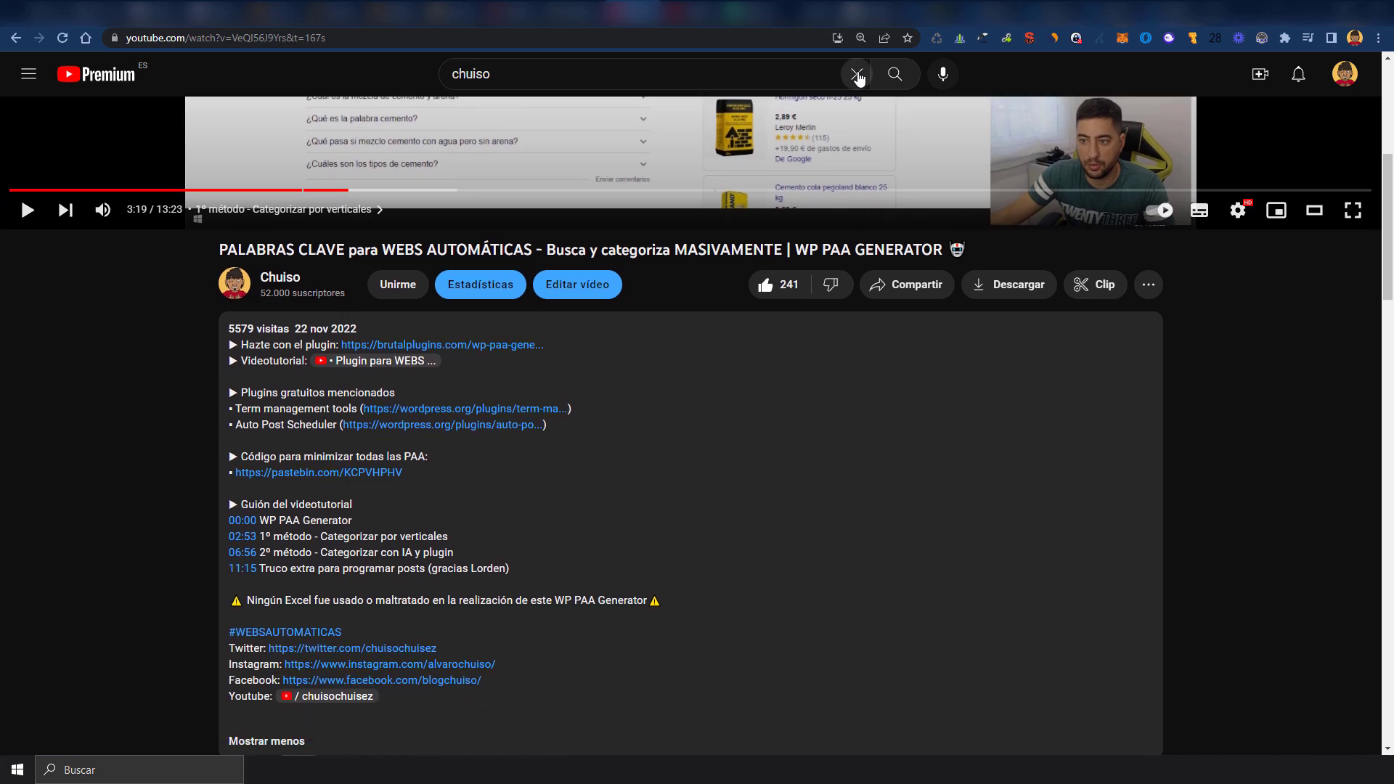
Search Google for 'cemento'
{"action": "left_click", "coordinate": [868, 11]}
{"action": "left_click", "coordinate": [573, 336]}
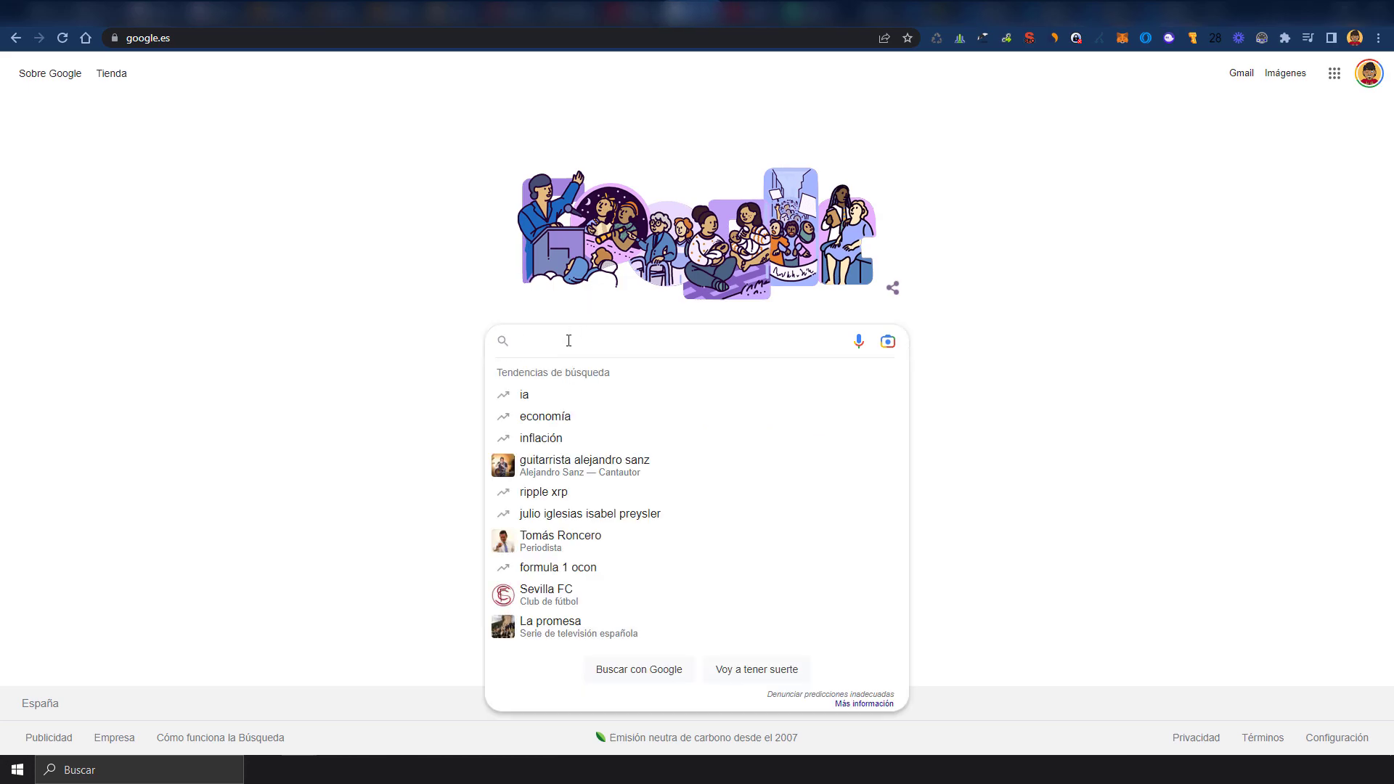
{"action": "type", "text": "cemento"}
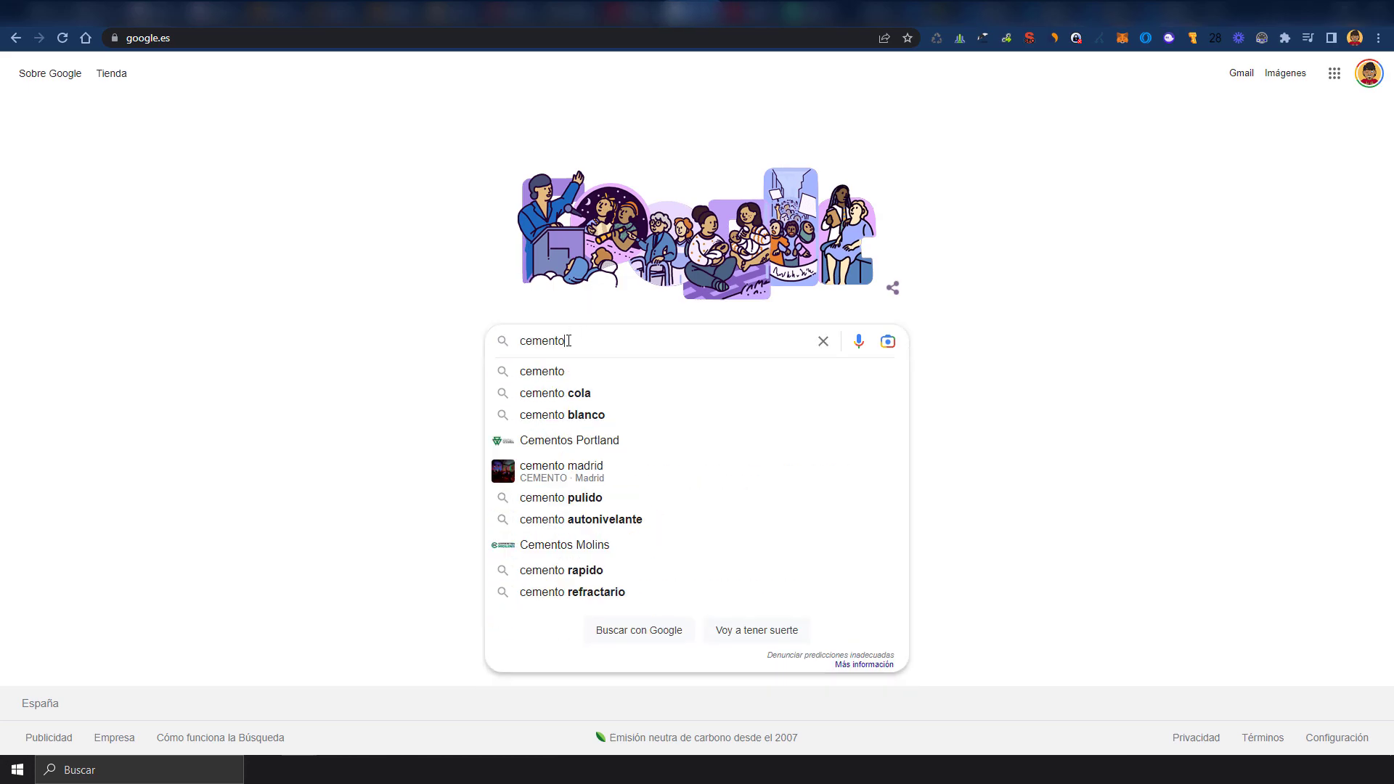
{"action": "key", "text": "Return"}
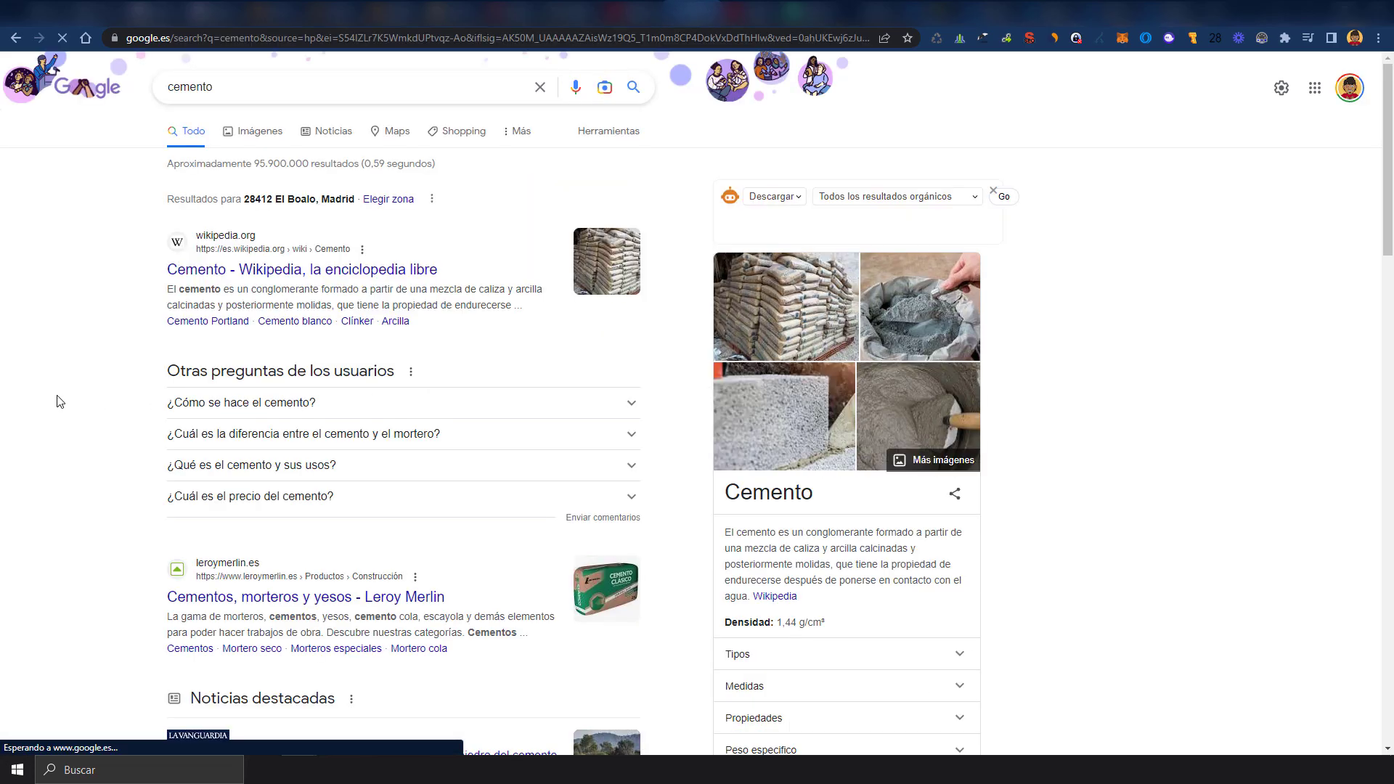
Expand and collapse the first two related questions in the cemento results
{"action": "scroll", "coordinate": [290, 363], "scroll_direction": "down", "scroll_amount": 3}
{"action": "scroll", "coordinate": [581, 327], "scroll_direction": "up", "scroll_amount": 2}
{"action": "left_click", "coordinate": [635, 334]}
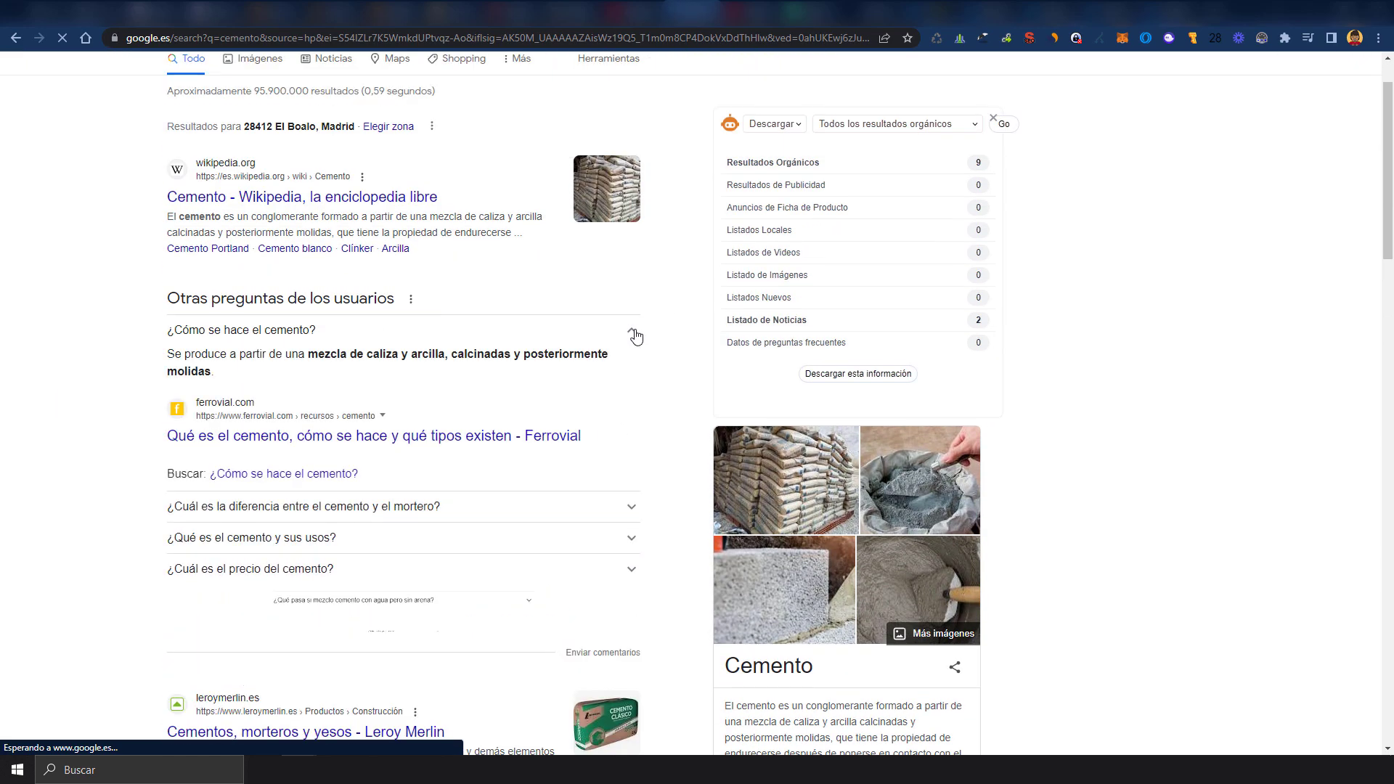
{"action": "left_click", "coordinate": [633, 336]}
{"action": "left_click", "coordinate": [633, 365]}
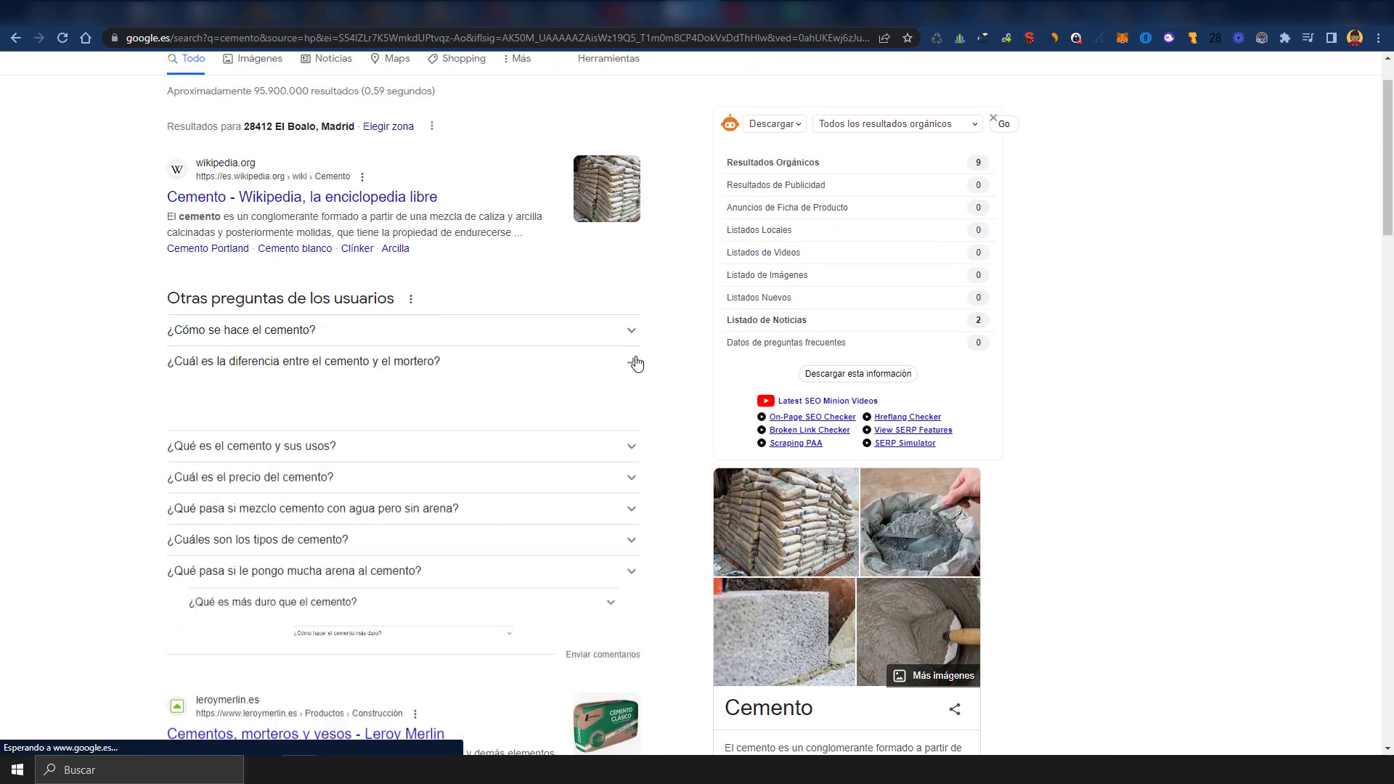
{"action": "left_click", "coordinate": [635, 363]}
Start a five-level PAA harvest in SEO Minion and select the pastebin collapse-all code
{"action": "left_click", "coordinate": [944, 125]}
{"action": "scroll", "coordinate": [878, 299], "scroll_direction": "down", "scroll_amount": 3}
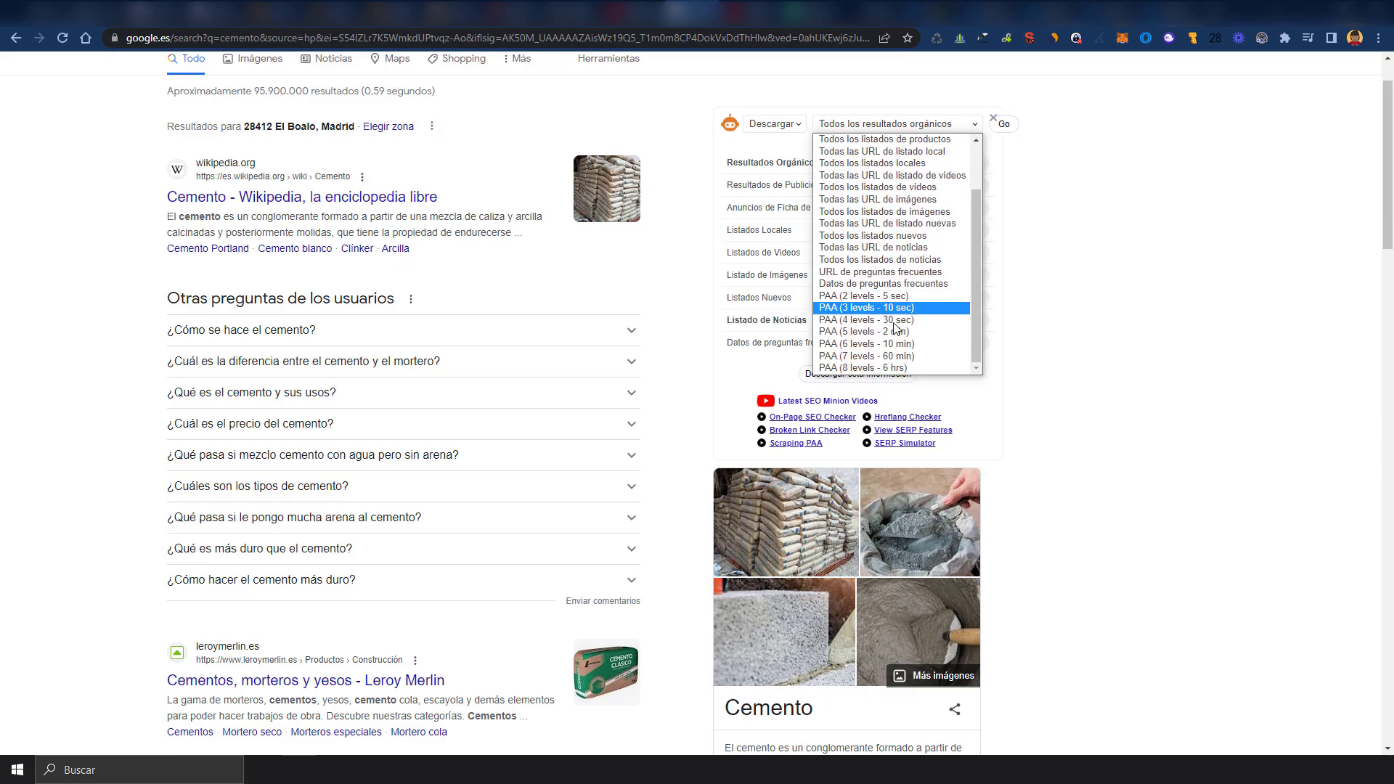
{"action": "left_click", "coordinate": [910, 331]}
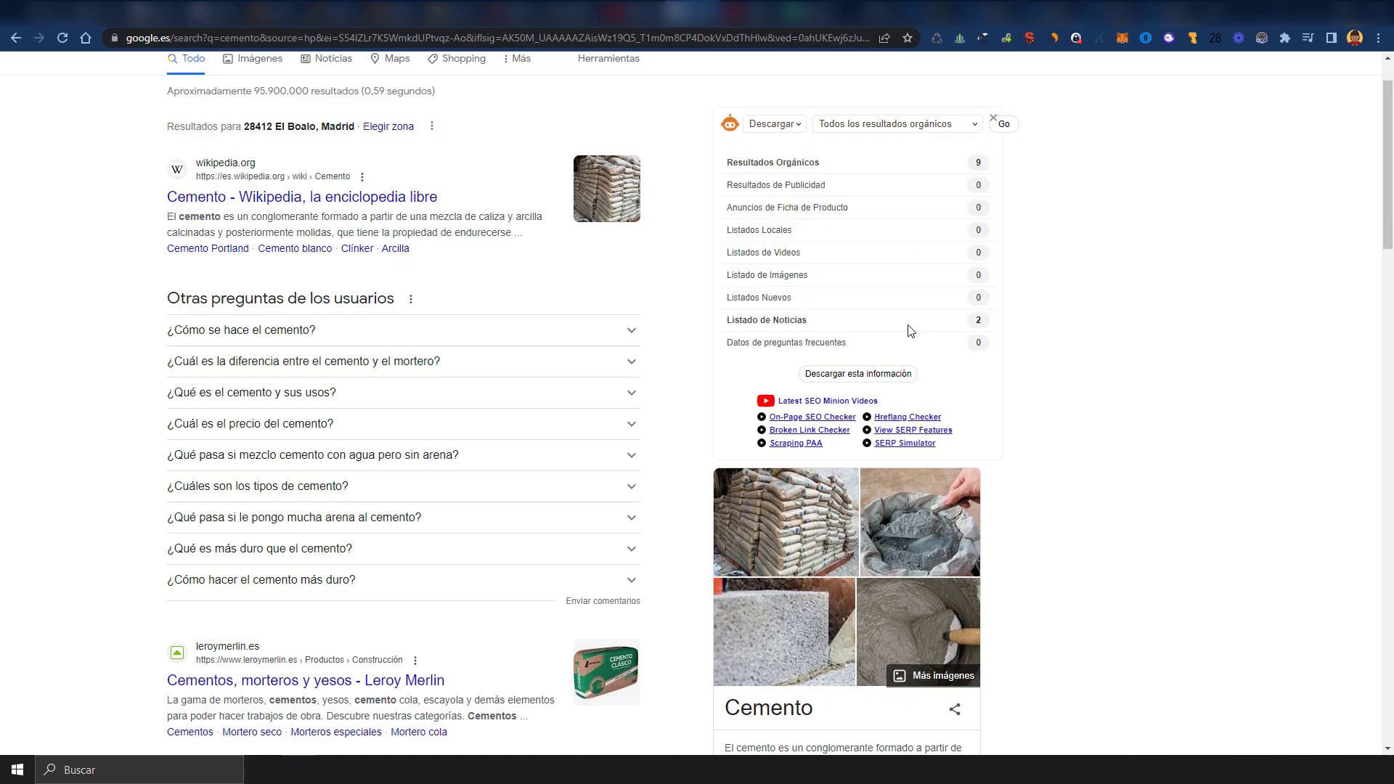
{"action": "left_click", "coordinate": [1005, 124]}
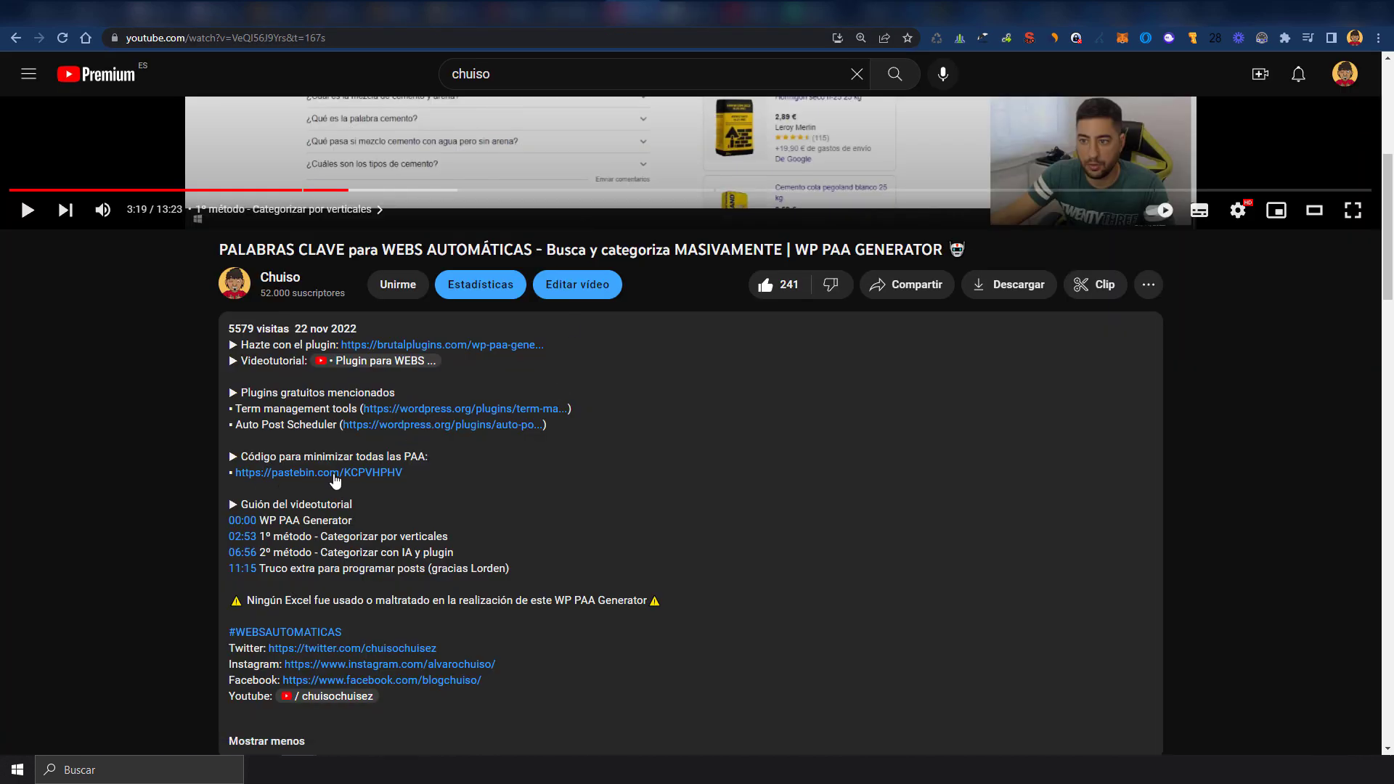
{"action": "left_click", "coordinate": [248, 481]}
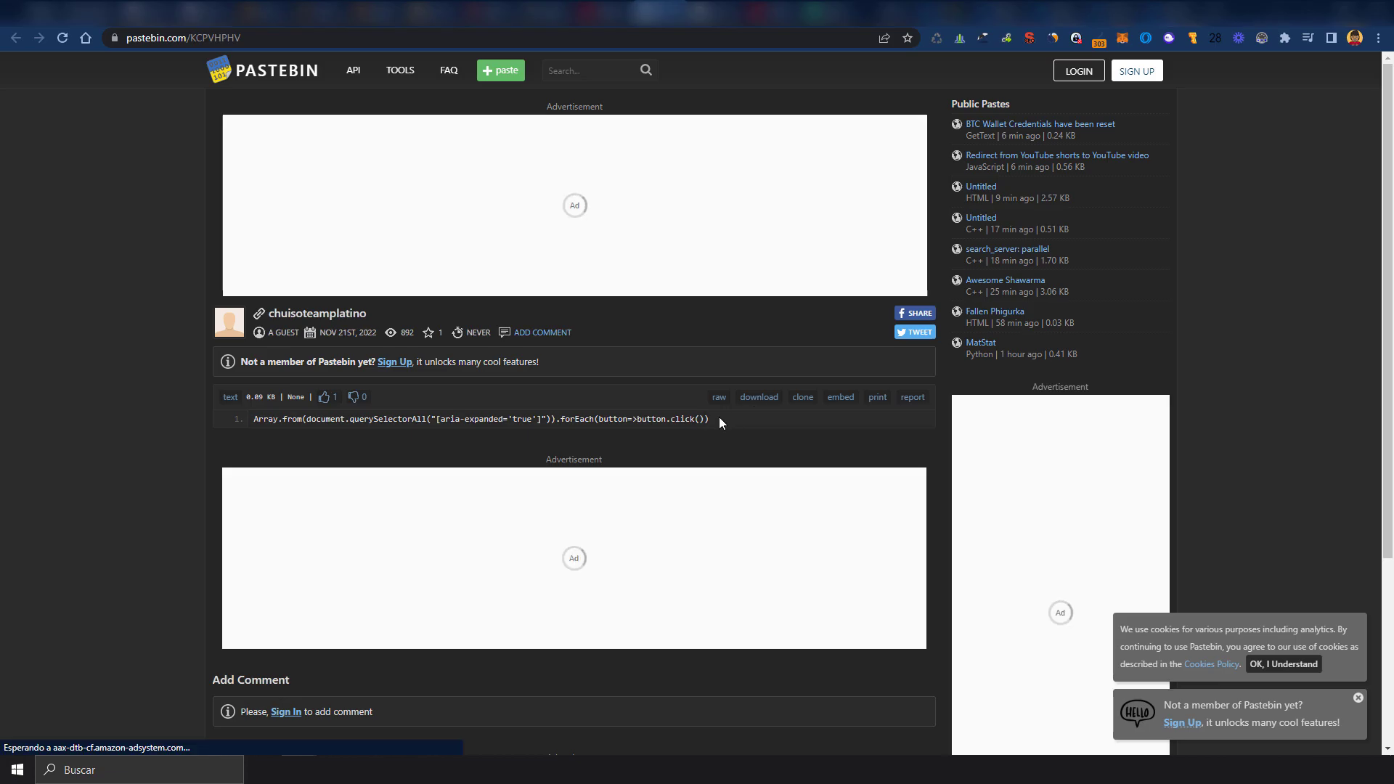
{"action": "left_click_drag", "start_coordinate": [719, 418], "coordinate": [259, 420]}
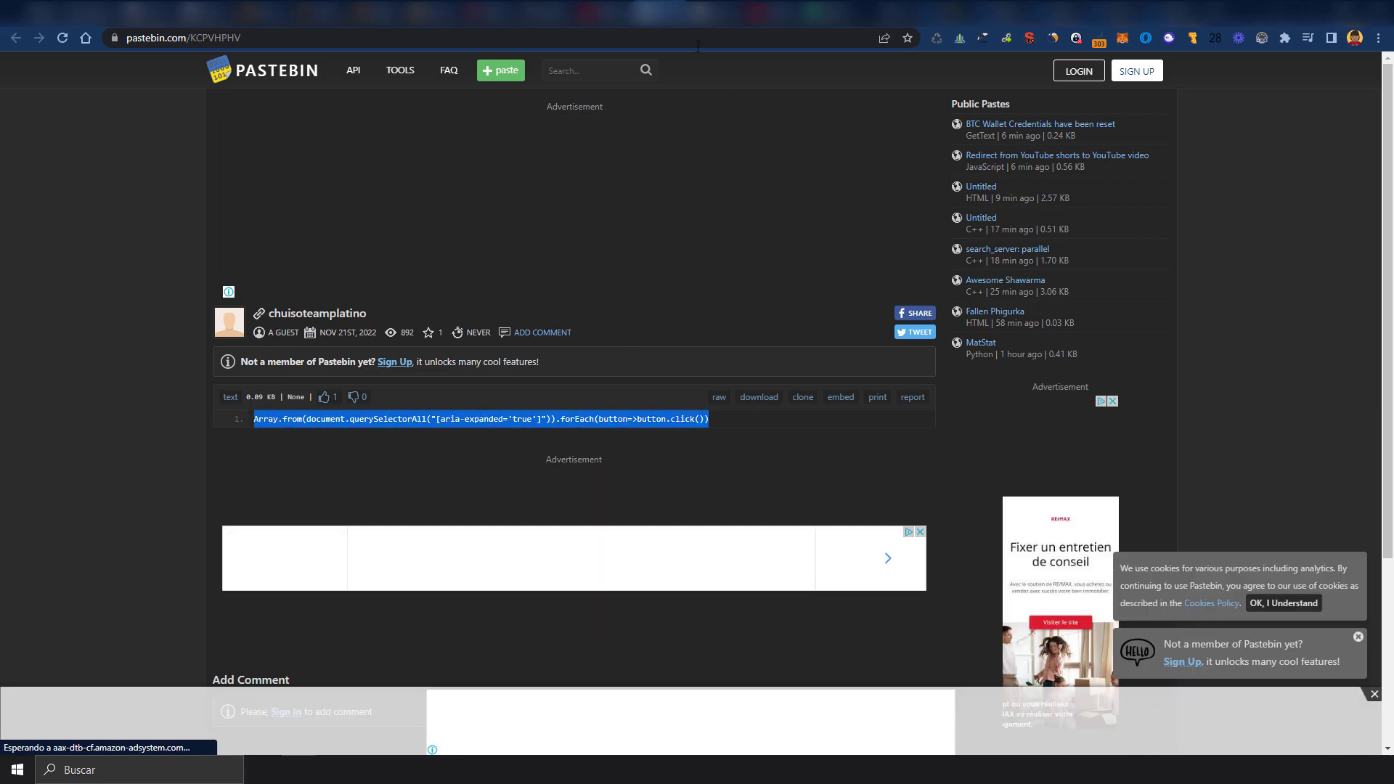
Pause and complete the harvest, downloading 64 questions as google-paa-cemento-level5-08-03-2023.csv
{"action": "scroll", "coordinate": [891, 563], "scroll_direction": "down", "scroll_amount": 9}
{"action": "scroll", "coordinate": [887, 560], "scroll_direction": "up", "scroll_amount": 4}
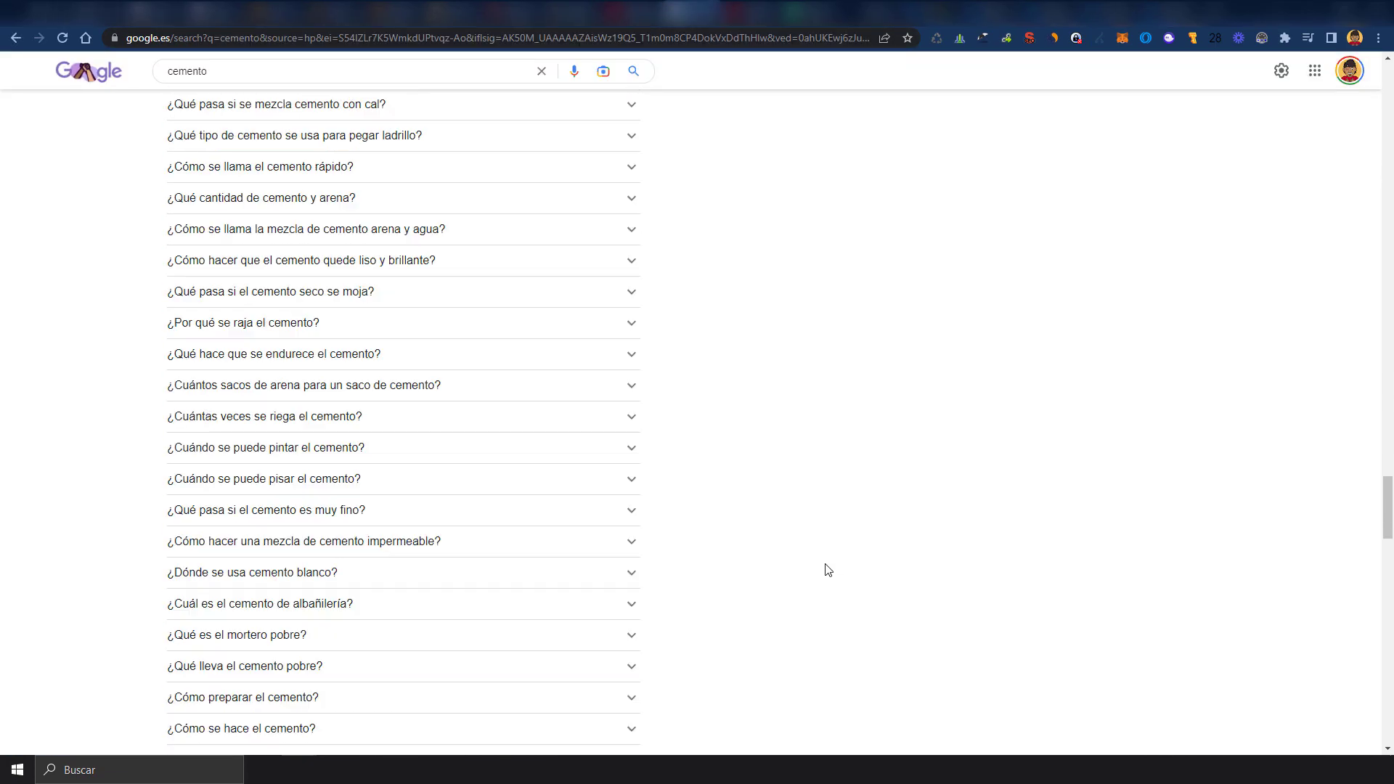
{"action": "scroll", "coordinate": [825, 566], "scroll_direction": "up", "scroll_amount": 2}
{"action": "scroll", "coordinate": [691, 495], "scroll_direction": "up", "scroll_amount": 2}
{"action": "scroll", "coordinate": [1259, 341], "scroll_direction": "up", "scroll_amount": 2}
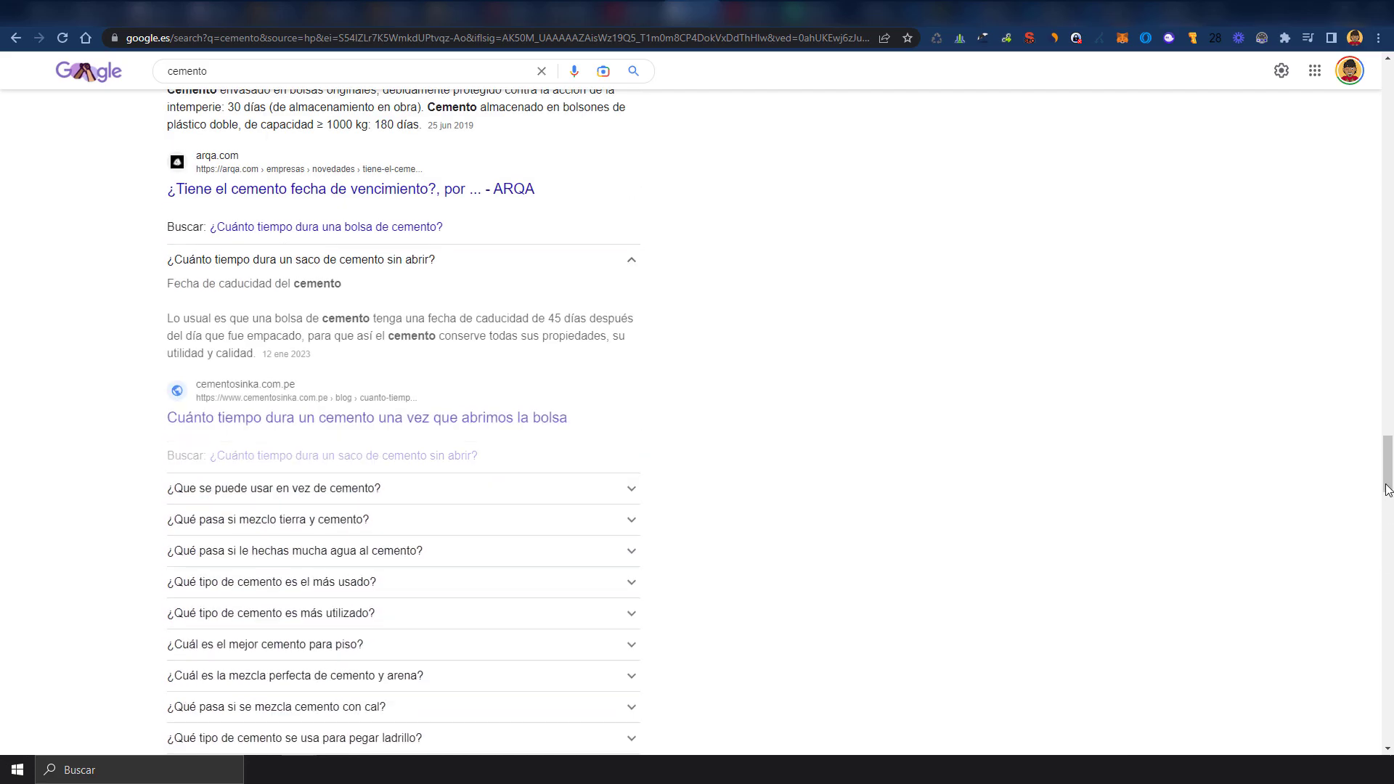
{"action": "scroll", "coordinate": [855, 290], "scroll_direction": "up", "scroll_amount": 10}
{"action": "scroll", "coordinate": [854, 289], "scroll_direction": "up", "scroll_amount": 10}
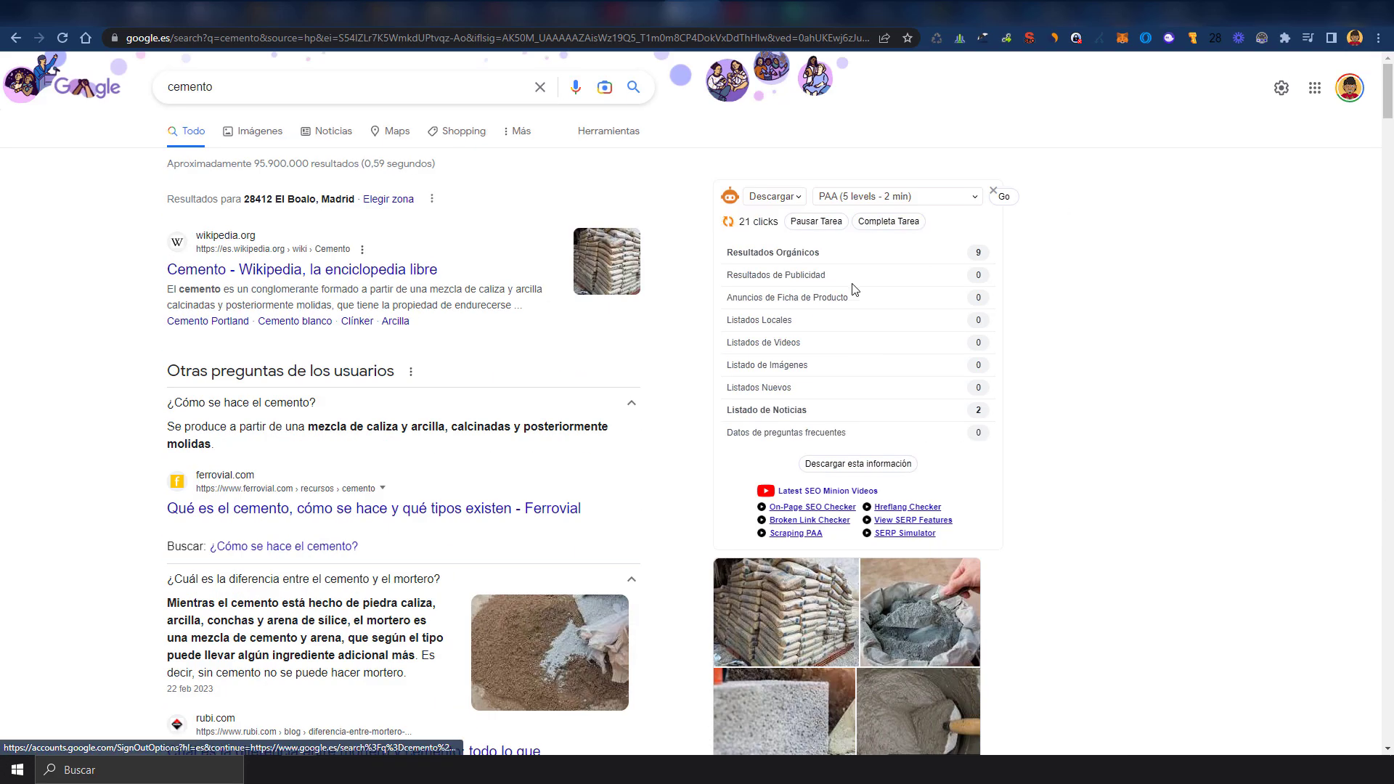
{"action": "left_click", "coordinate": [817, 221]}
{"action": "left_click", "coordinate": [899, 221]}
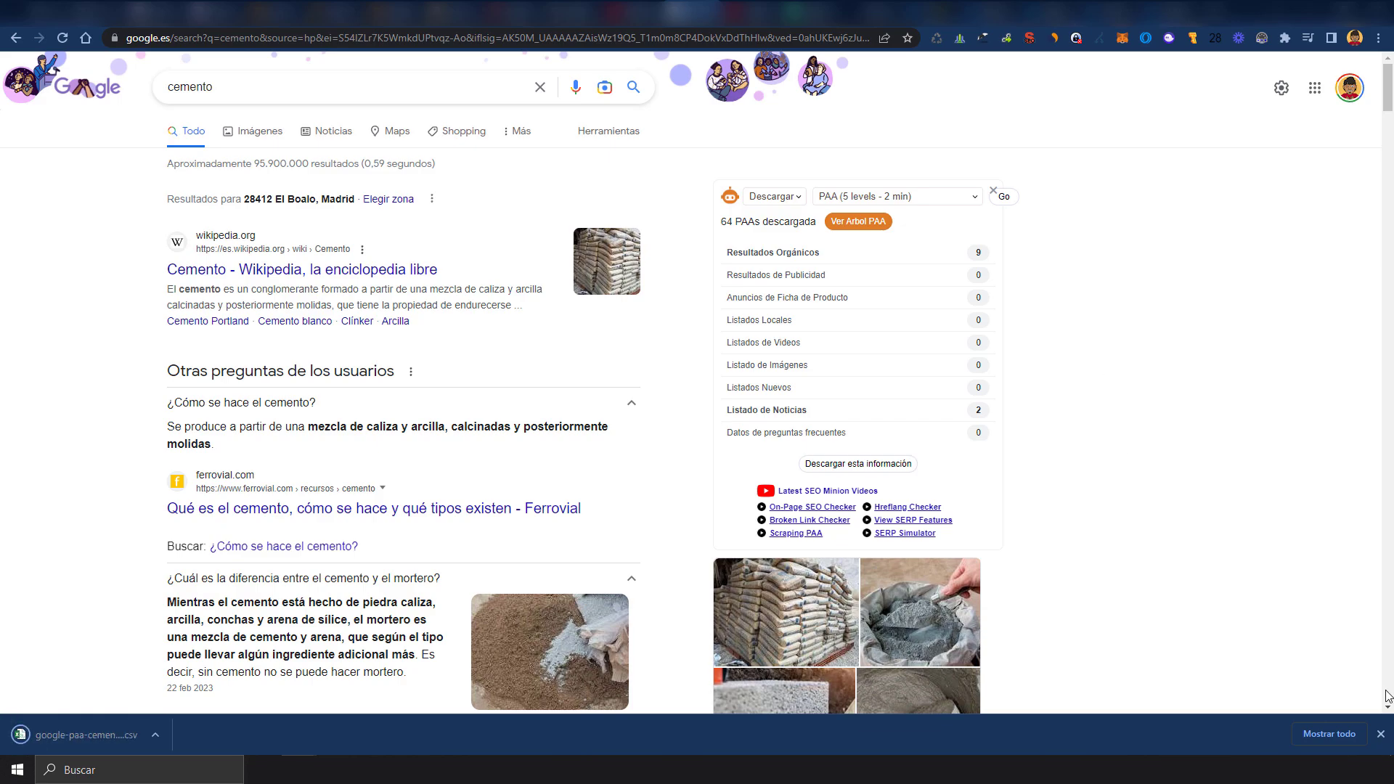
{"action": "scroll", "coordinate": [56, 609], "scroll_direction": "down", "scroll_amount": 3}
{"action": "scroll", "coordinate": [56, 610], "scroll_direction": "down", "scroll_amount": 2}
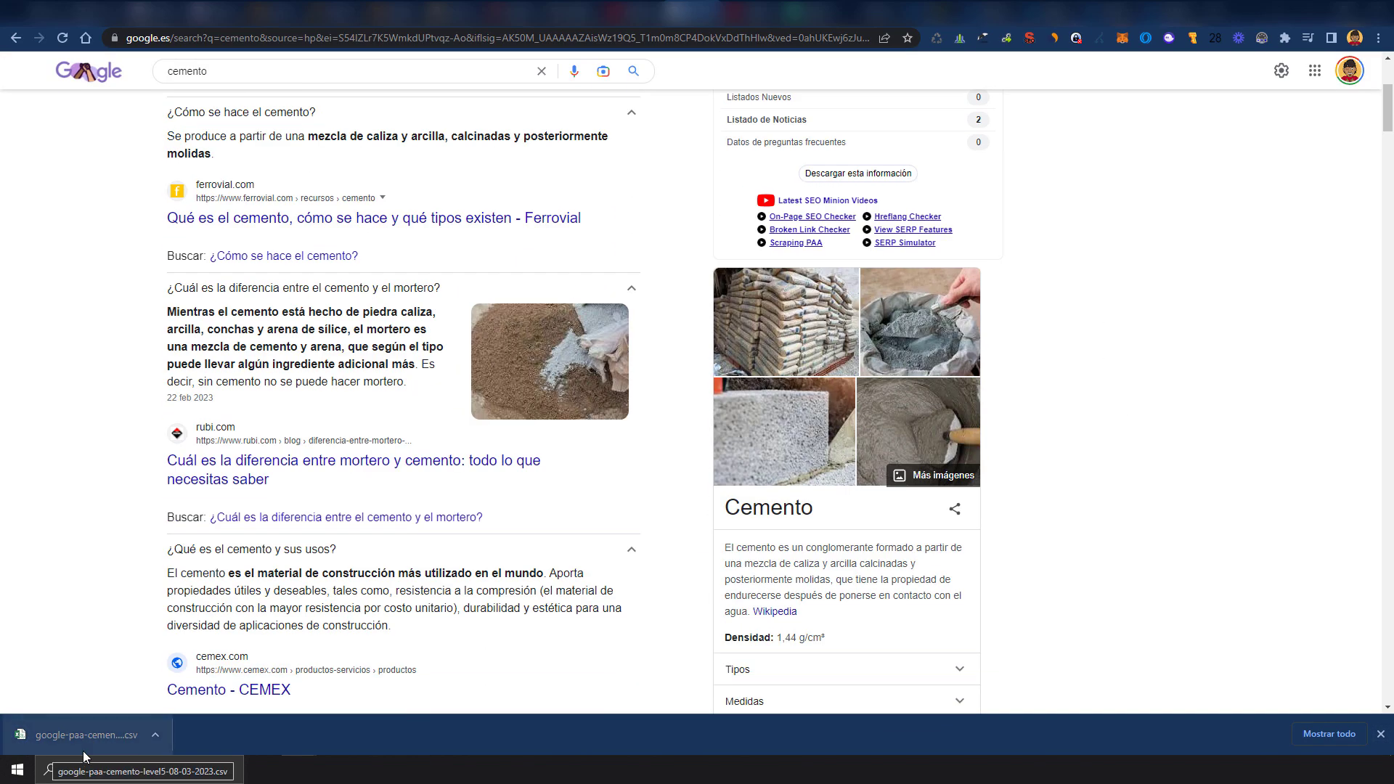
{"action": "scroll", "coordinate": [47, 591], "scroll_direction": "up", "scroll_amount": 5}
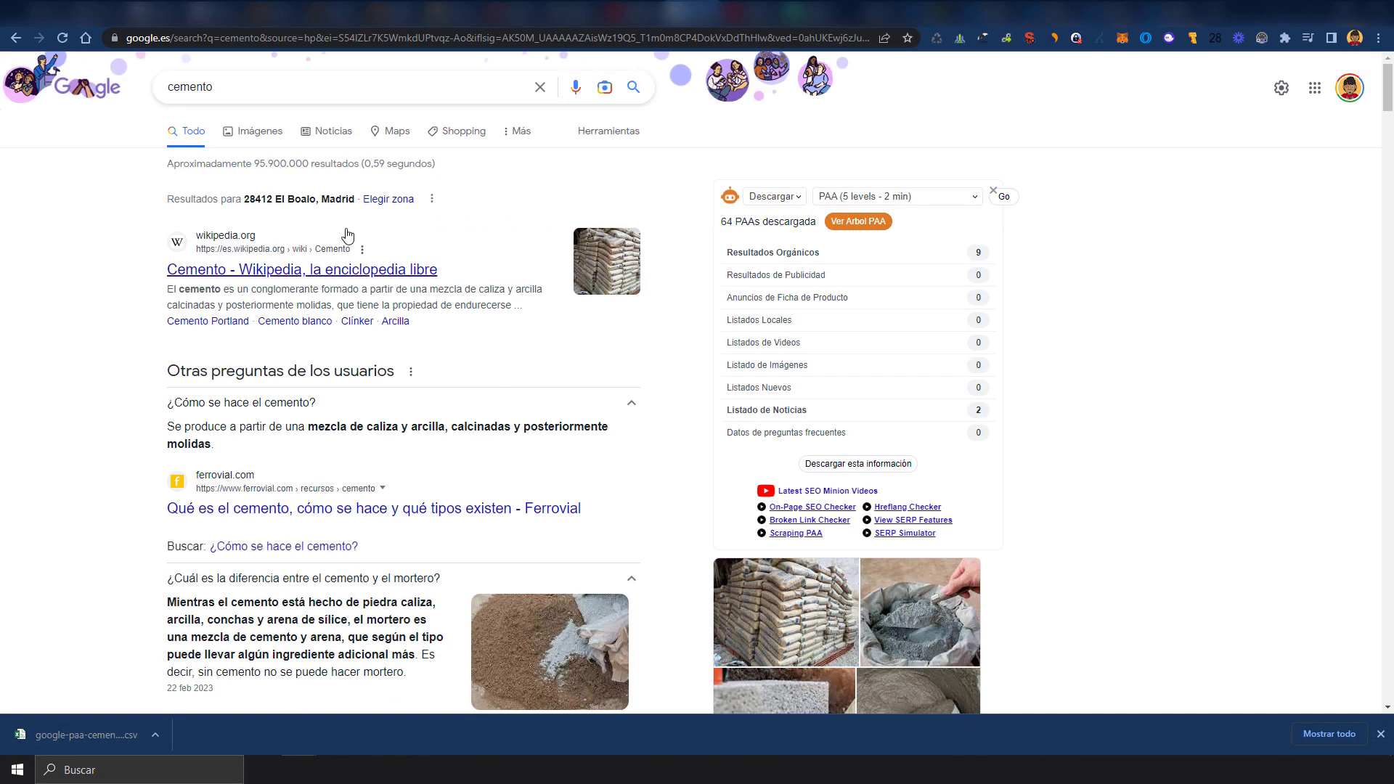
{"action": "left_click", "coordinate": [1382, 735]}
{"action": "left_click_drag", "start_coordinate": [1387, 109], "coordinate": [1386, 608]}
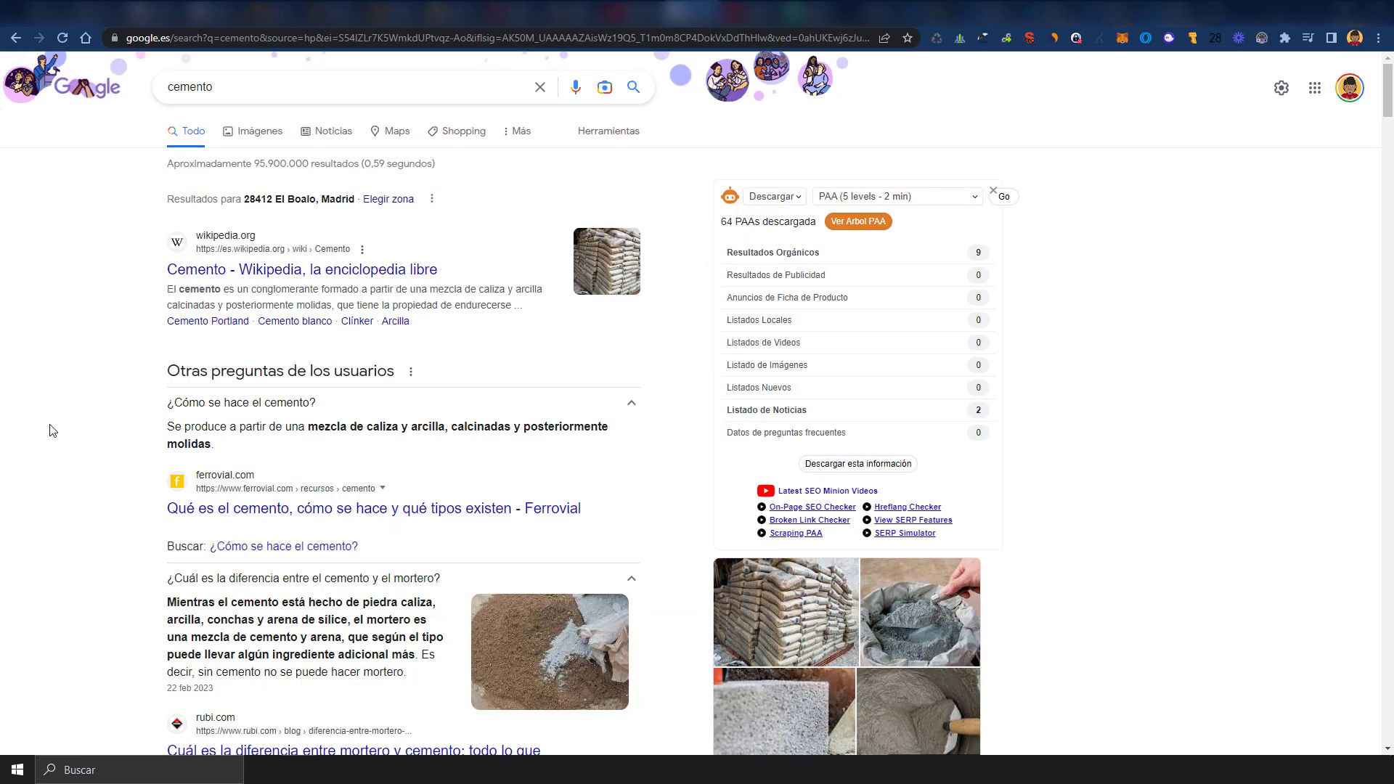
Run the collapse-all script in the DevTools console, then paste the selected questions into Notepad
{"action": "key", "text": "F12"}
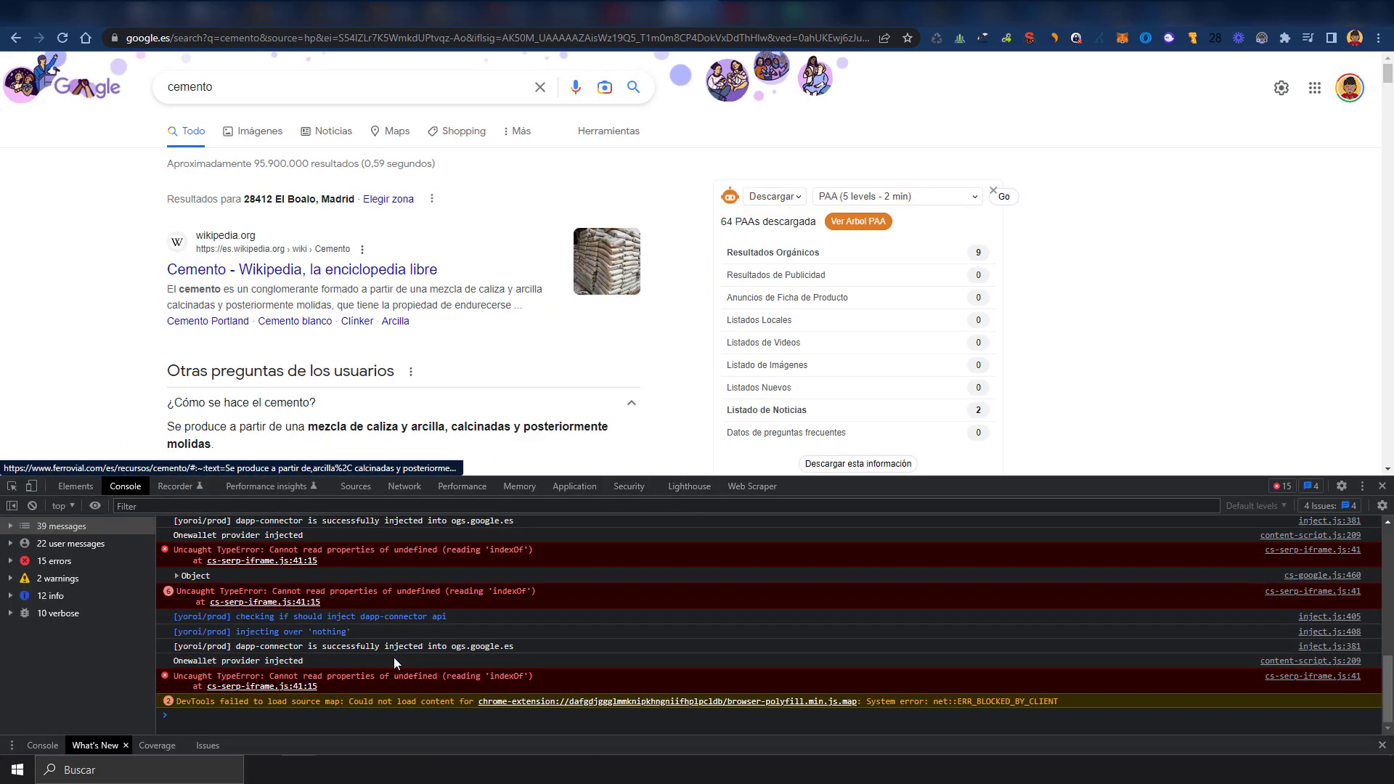
{"action": "type", "text": "Array.from(document.querySelectorAll(\"[aria-expanded='true']\")).forEach(button=>button.click())"}
{"action": "key", "text": "Return"}
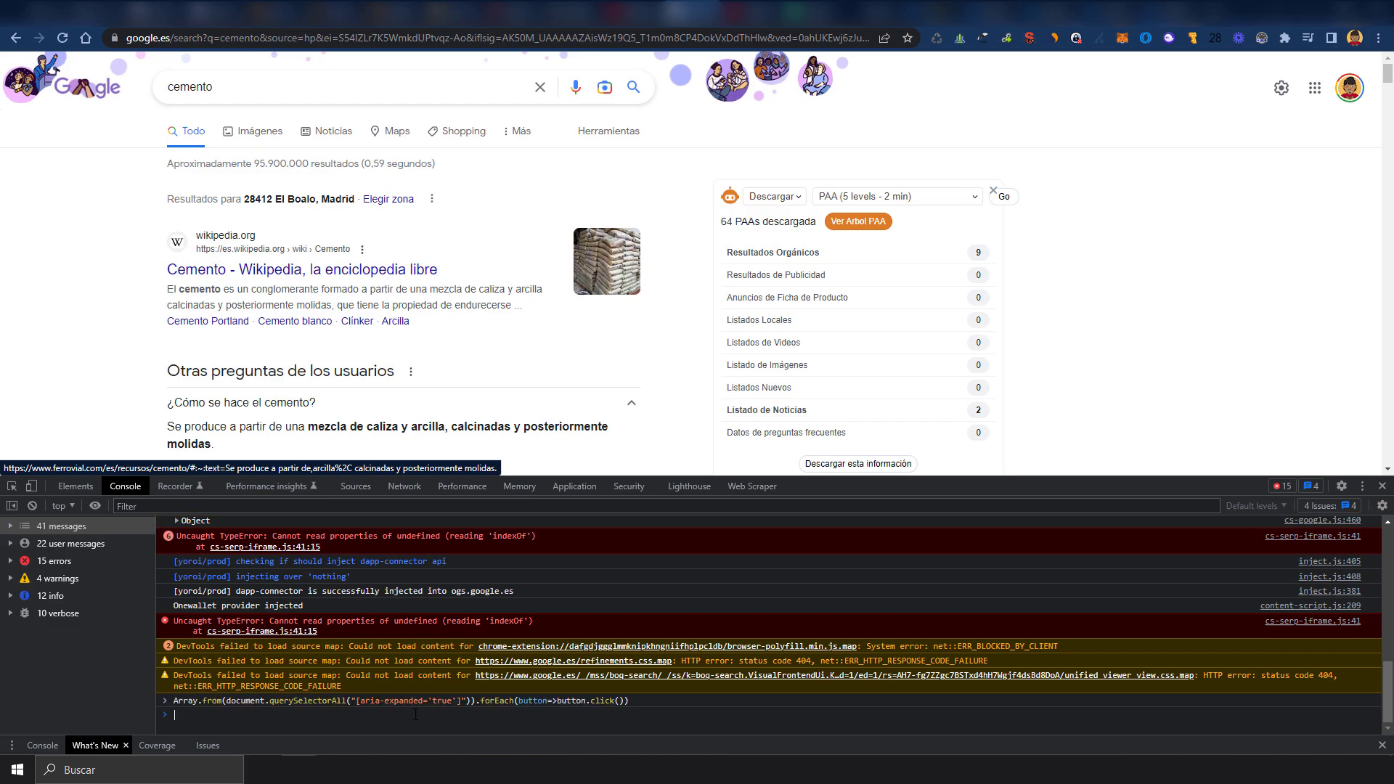
{"action": "scroll", "coordinate": [88, 344], "scroll_direction": "down", "scroll_amount": 3}
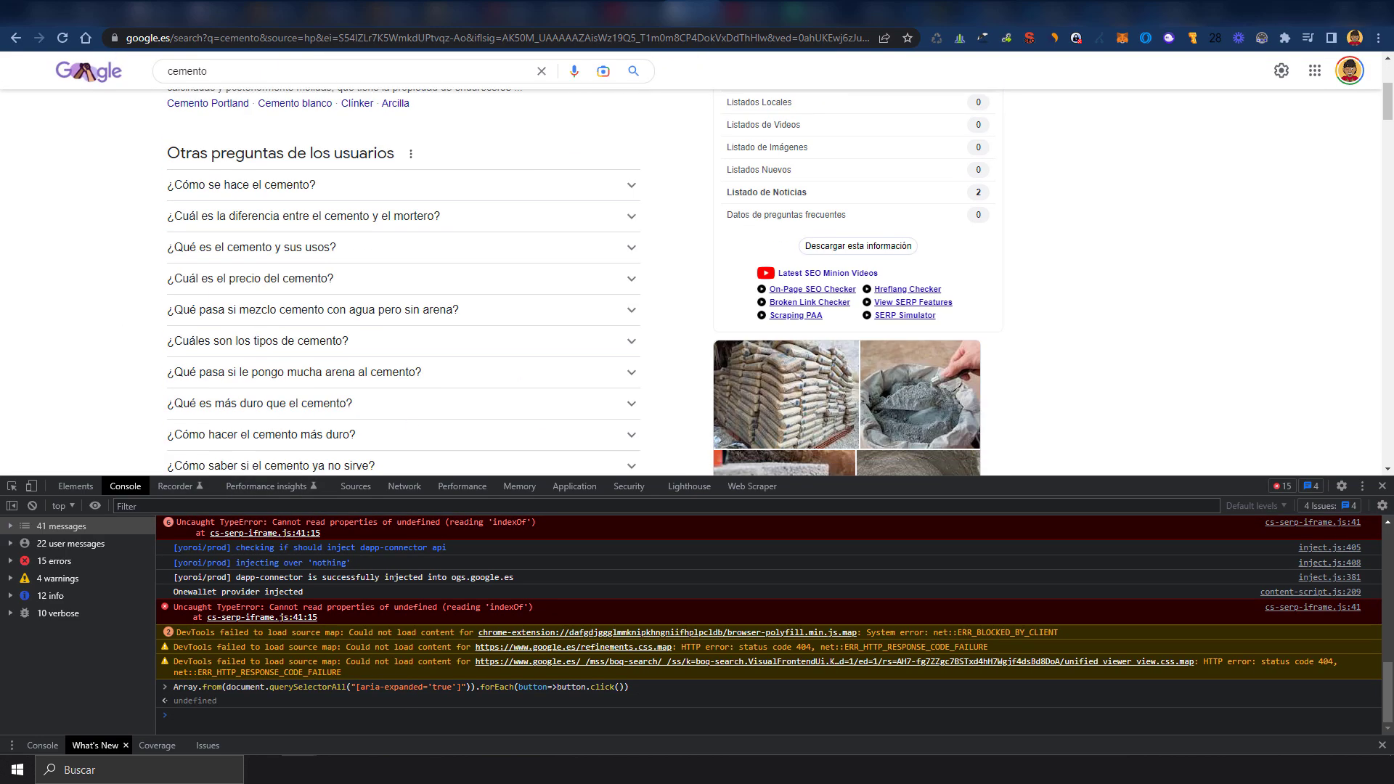
{"action": "left_click", "coordinate": [1384, 487]}
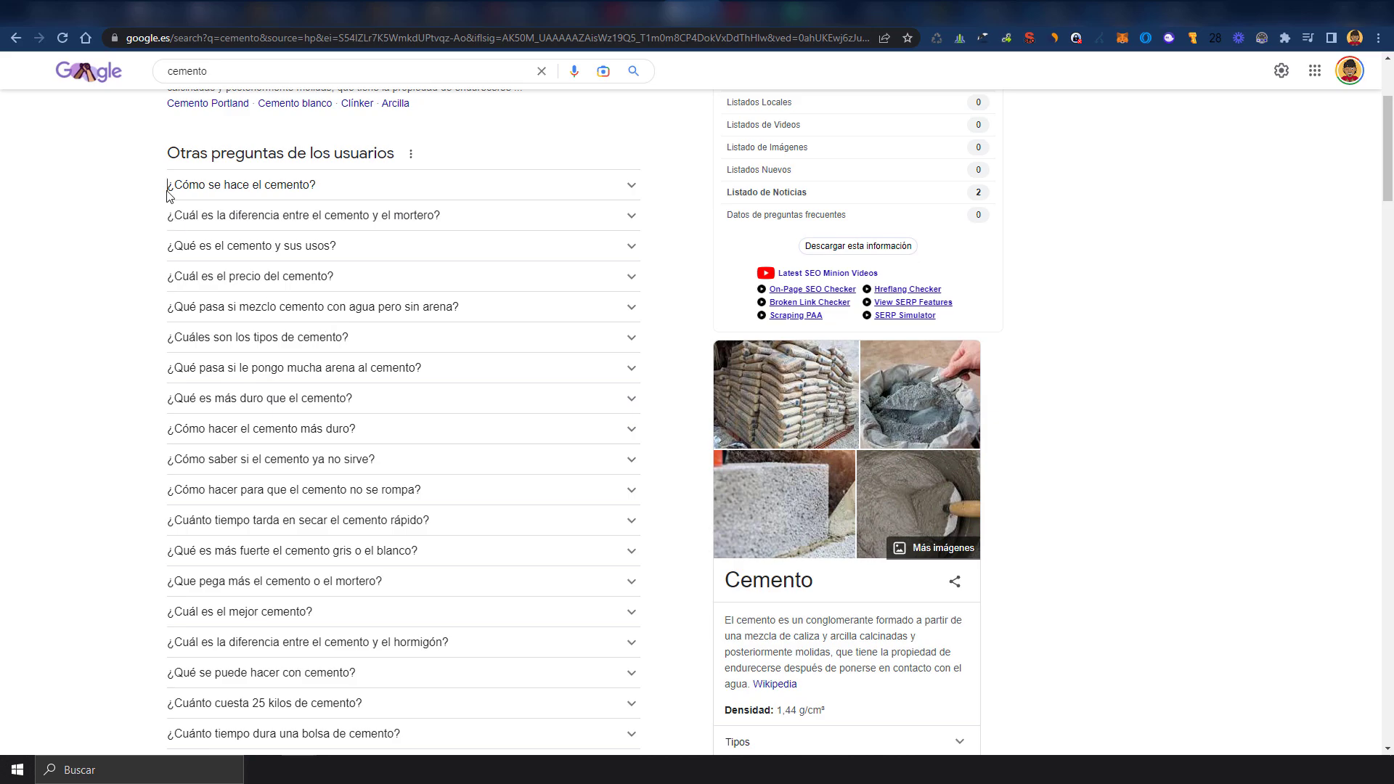
{"action": "mouse_move", "coordinate": [163, 188]}
{"action": "left_mouse_down"}
{"action": "mouse_move", "coordinate": [423, 750]}
{"action": "mouse_move", "coordinate": [450, 434]}
{"action": "left_mouse_up"}
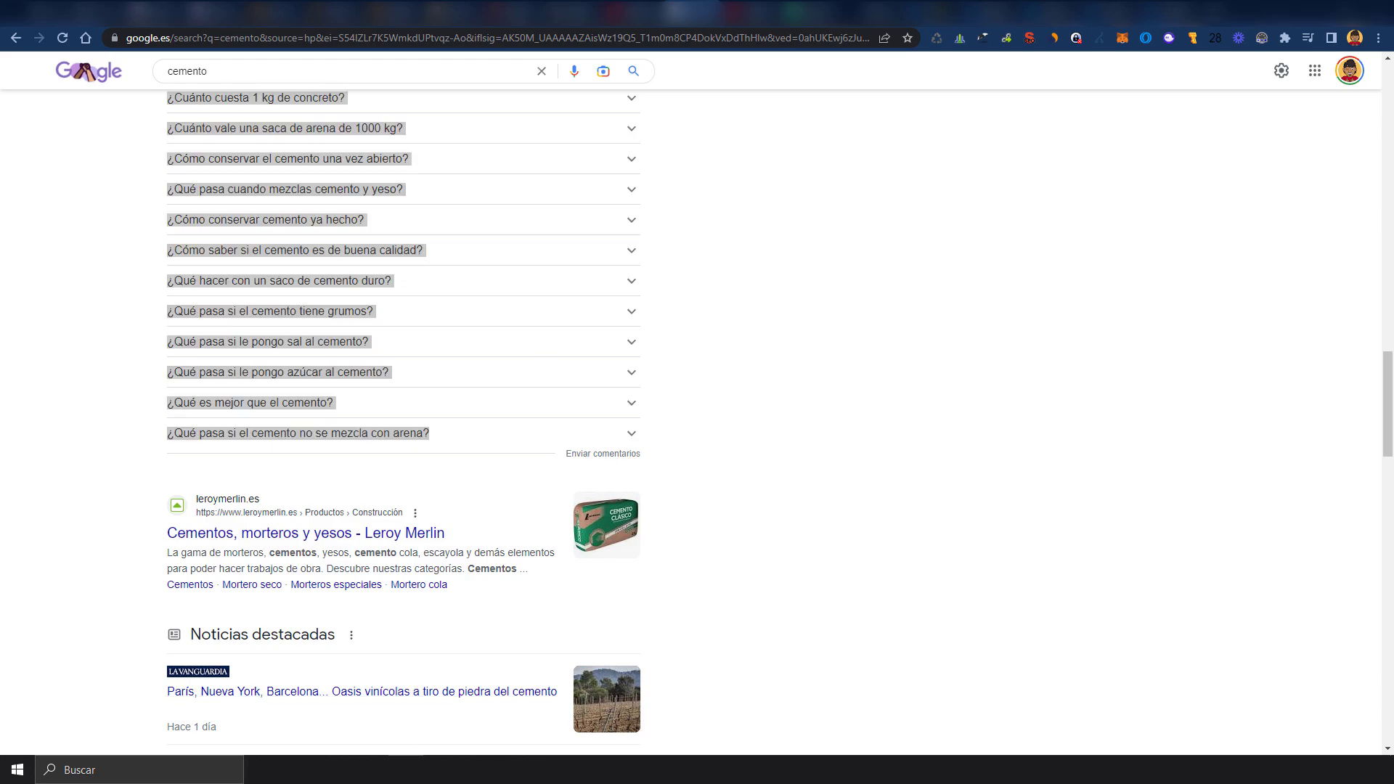
{"action": "key", "text": "ctrl+v"}
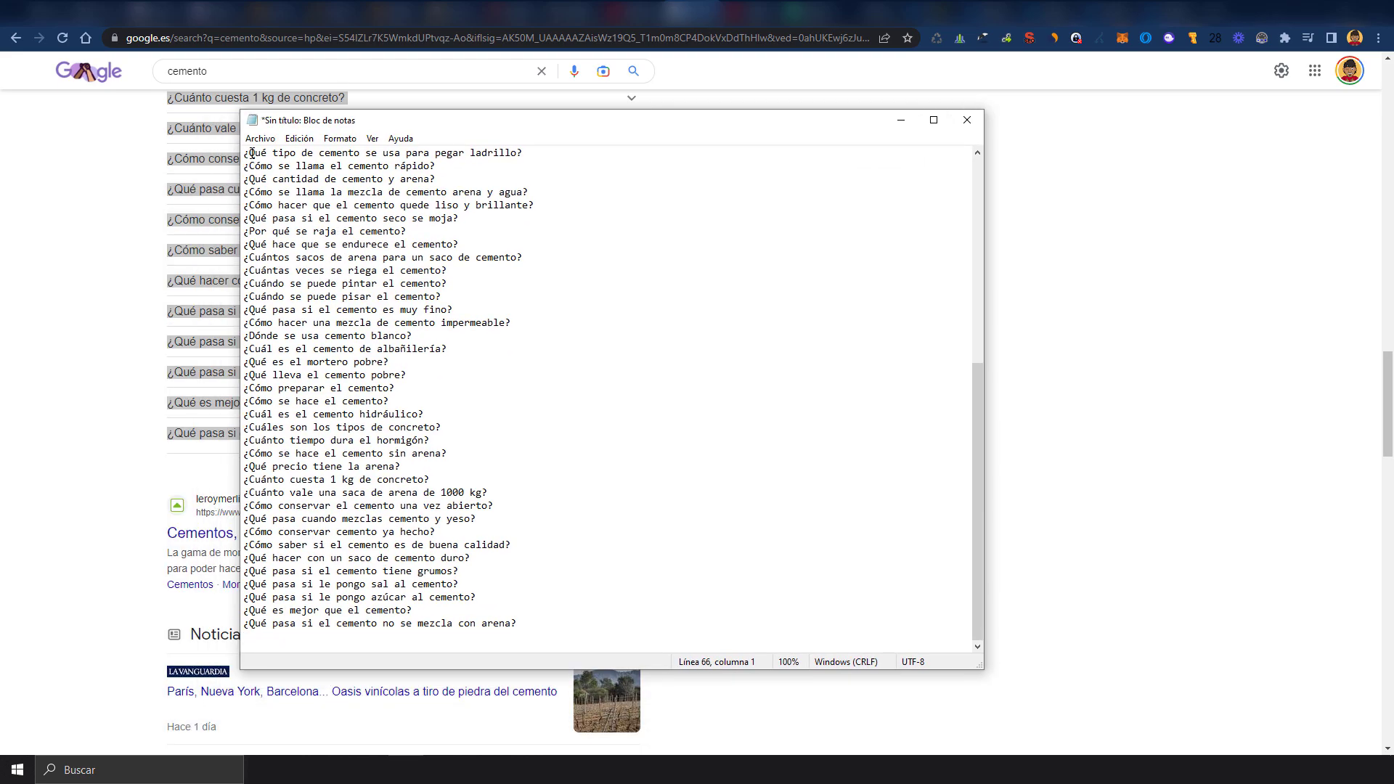
Use Replace All to remove every '¿' and '?' from the Notepad question list
{"action": "left_click", "coordinate": [300, 138]}
{"action": "left_click", "coordinate": [327, 289]}
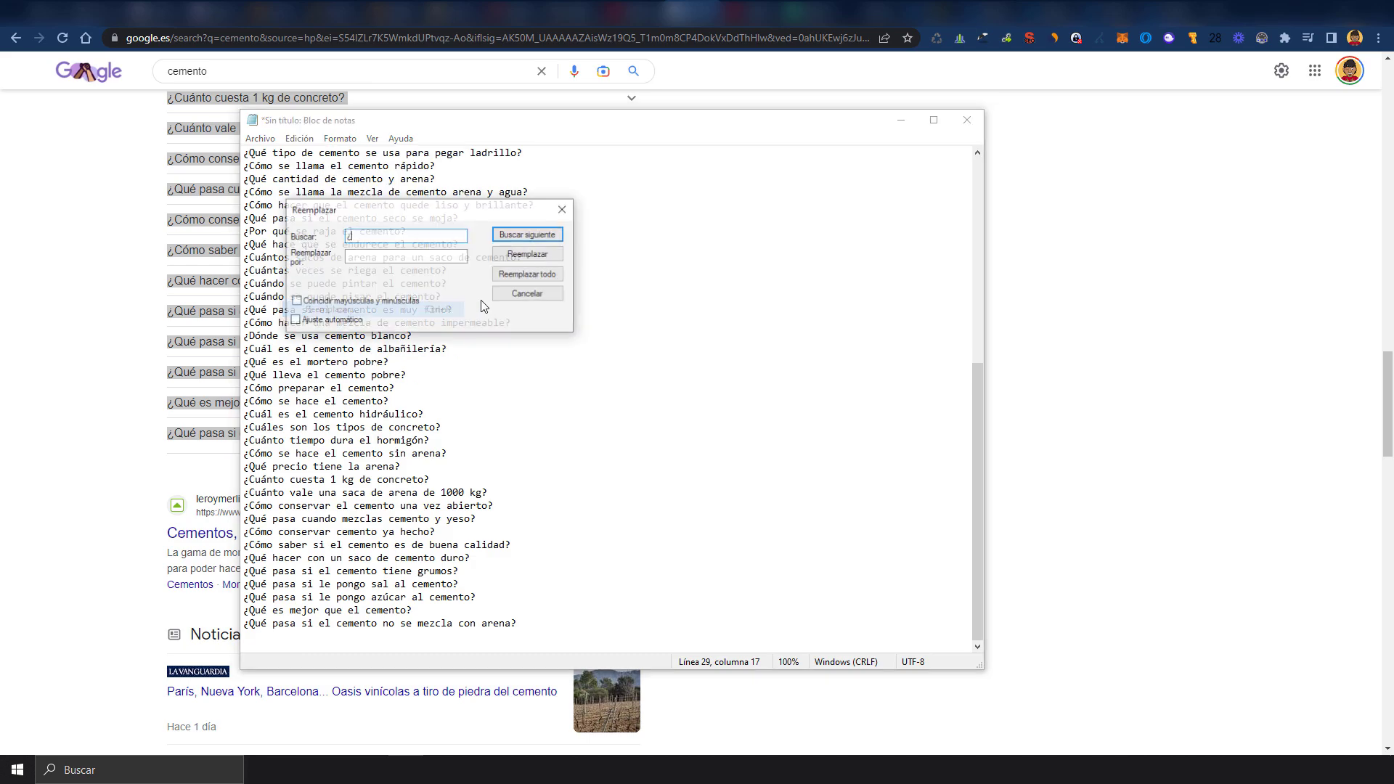
{"action": "left_click", "coordinate": [546, 275]}
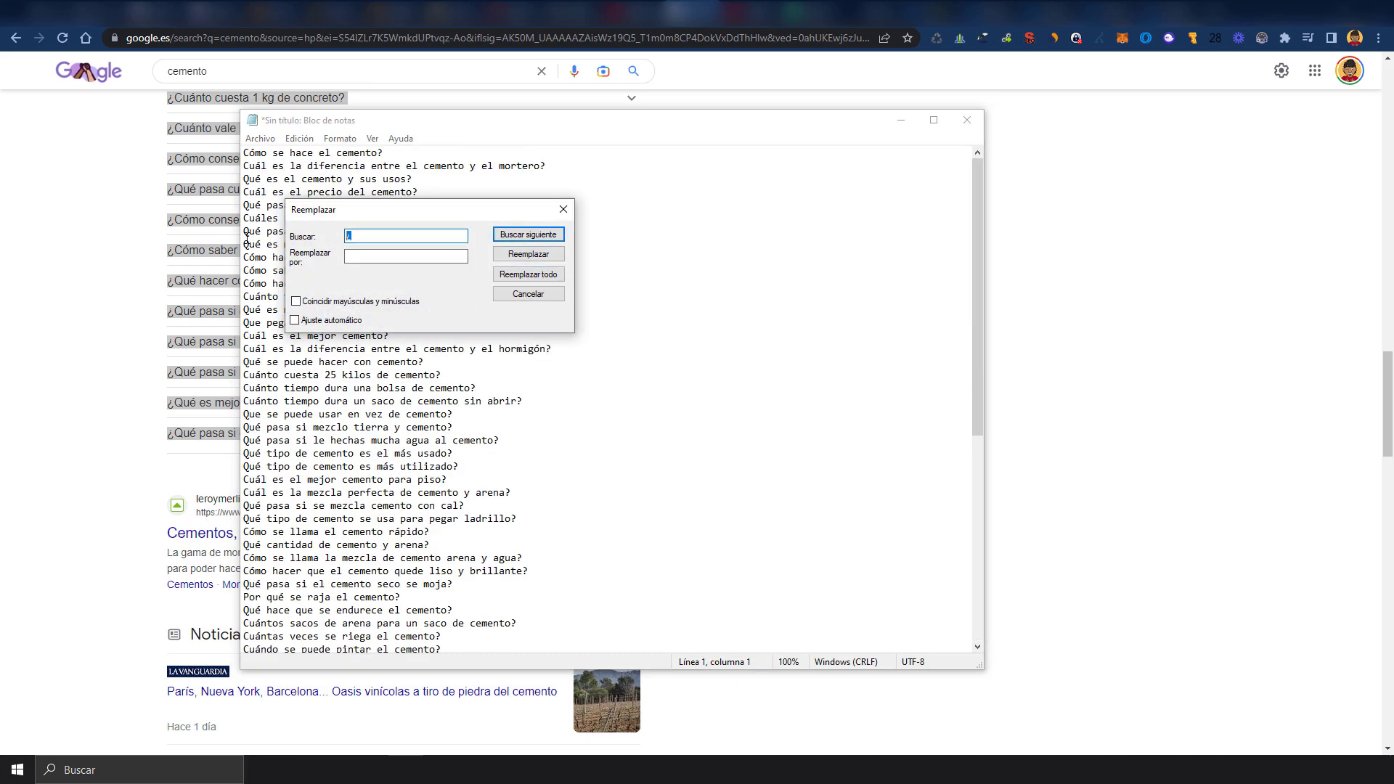
{"action": "left_click", "coordinate": [528, 274]}
{"action": "left_click", "coordinate": [563, 209]}
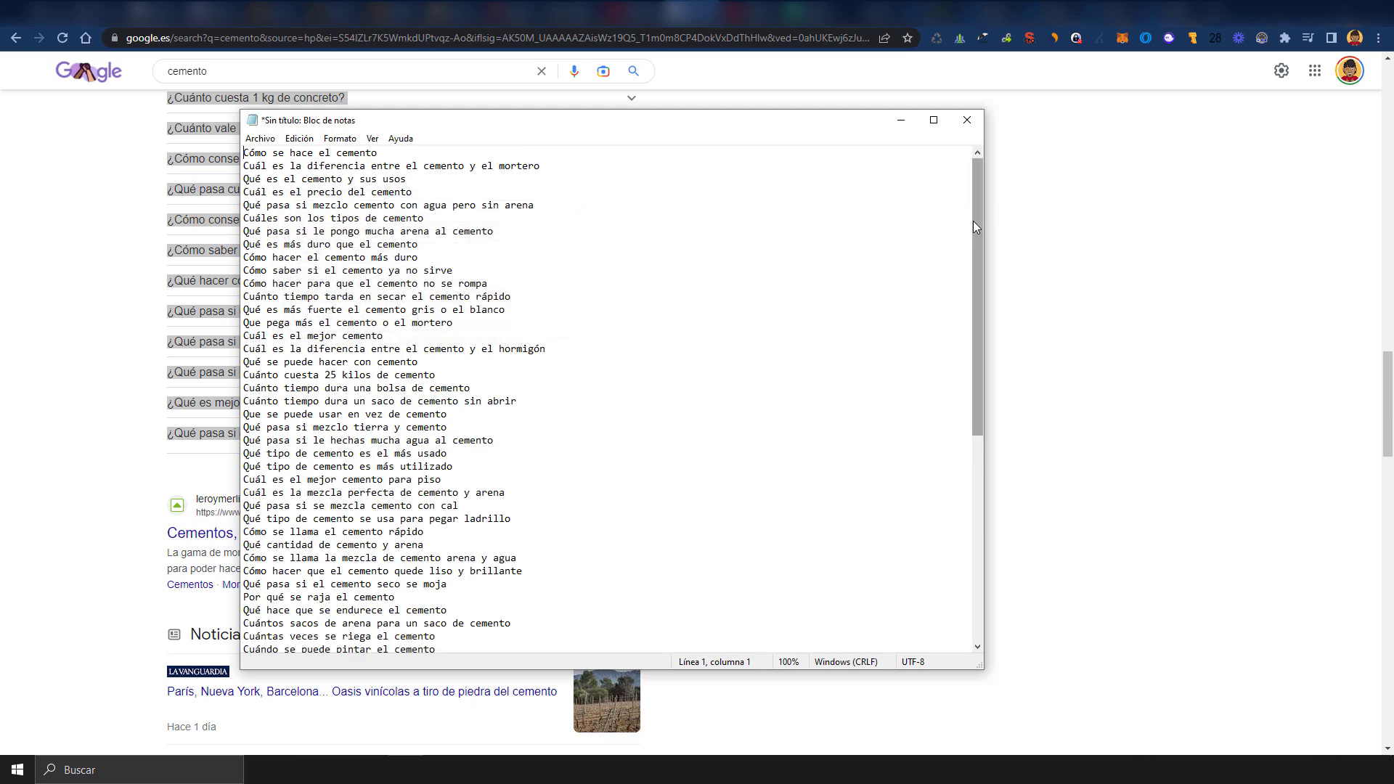
Review the cleaned question list, then switch to the Ahrefs overview of frasesparainstagrams.com
{"action": "left_click_drag", "start_coordinate": [976, 220], "coordinate": [976, 552]}
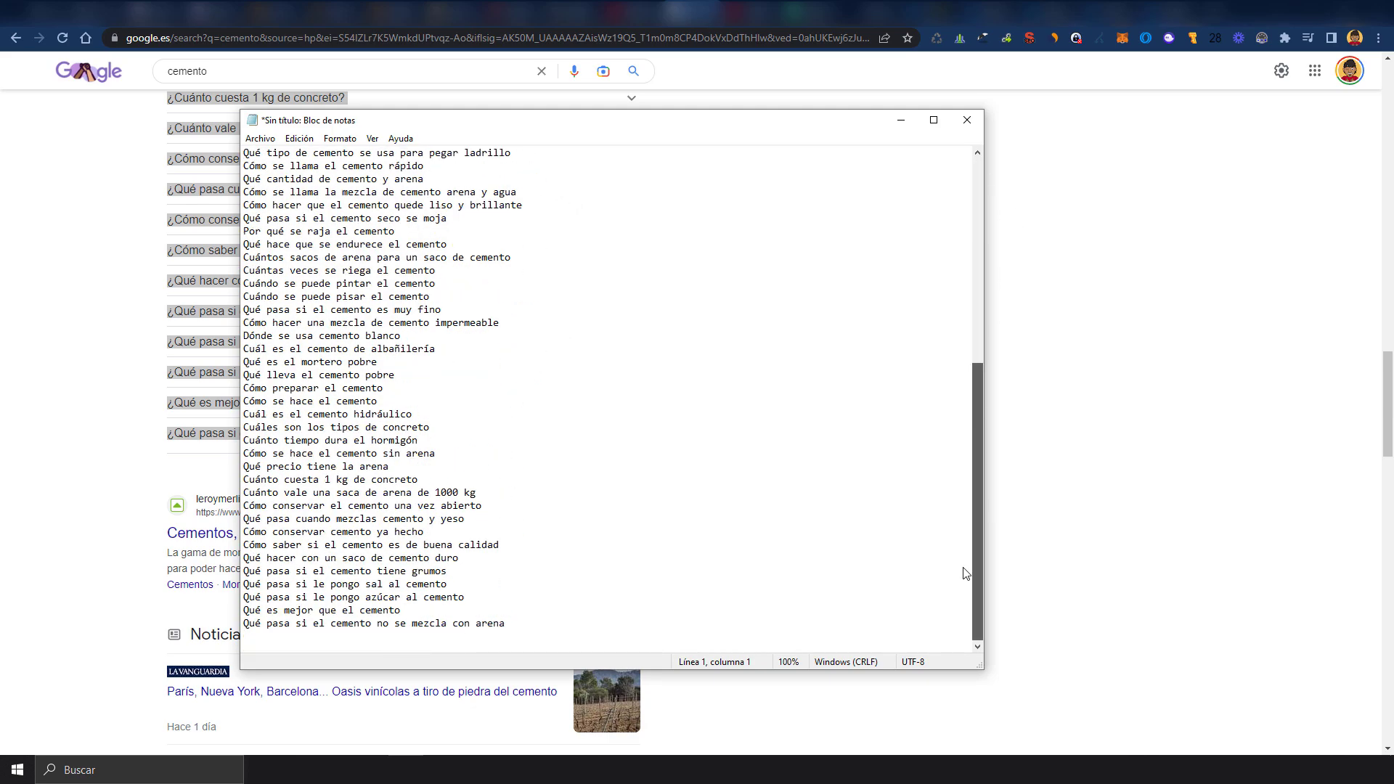
{"action": "left_click", "coordinate": [527, 626]}
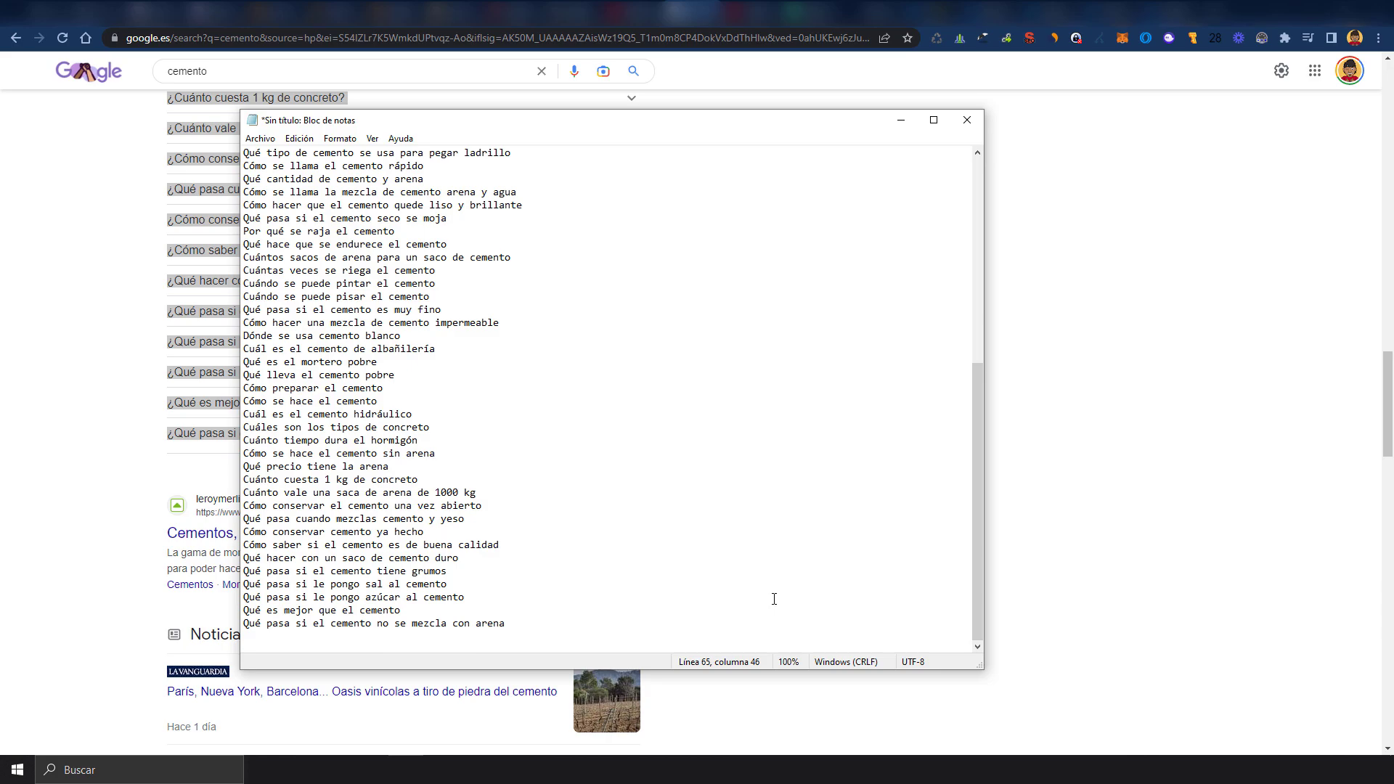
{"action": "mouse_move", "coordinate": [978, 606]}
{"action": "left_mouse_down"}
{"action": "mouse_move", "coordinate": [957, 531]}
{"action": "mouse_move", "coordinate": [1188, 304]}
{"action": "left_mouse_up"}
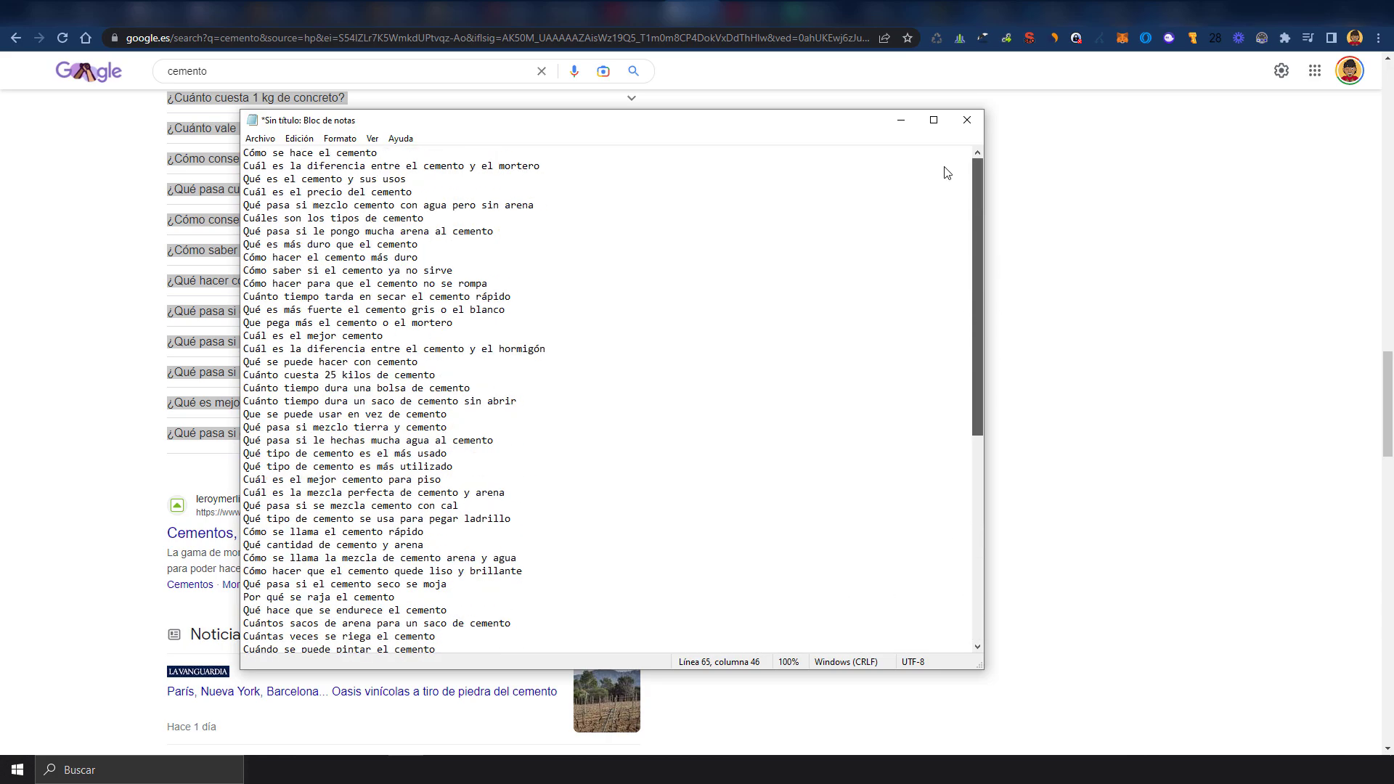
{"action": "left_click", "coordinate": [120, 303]}
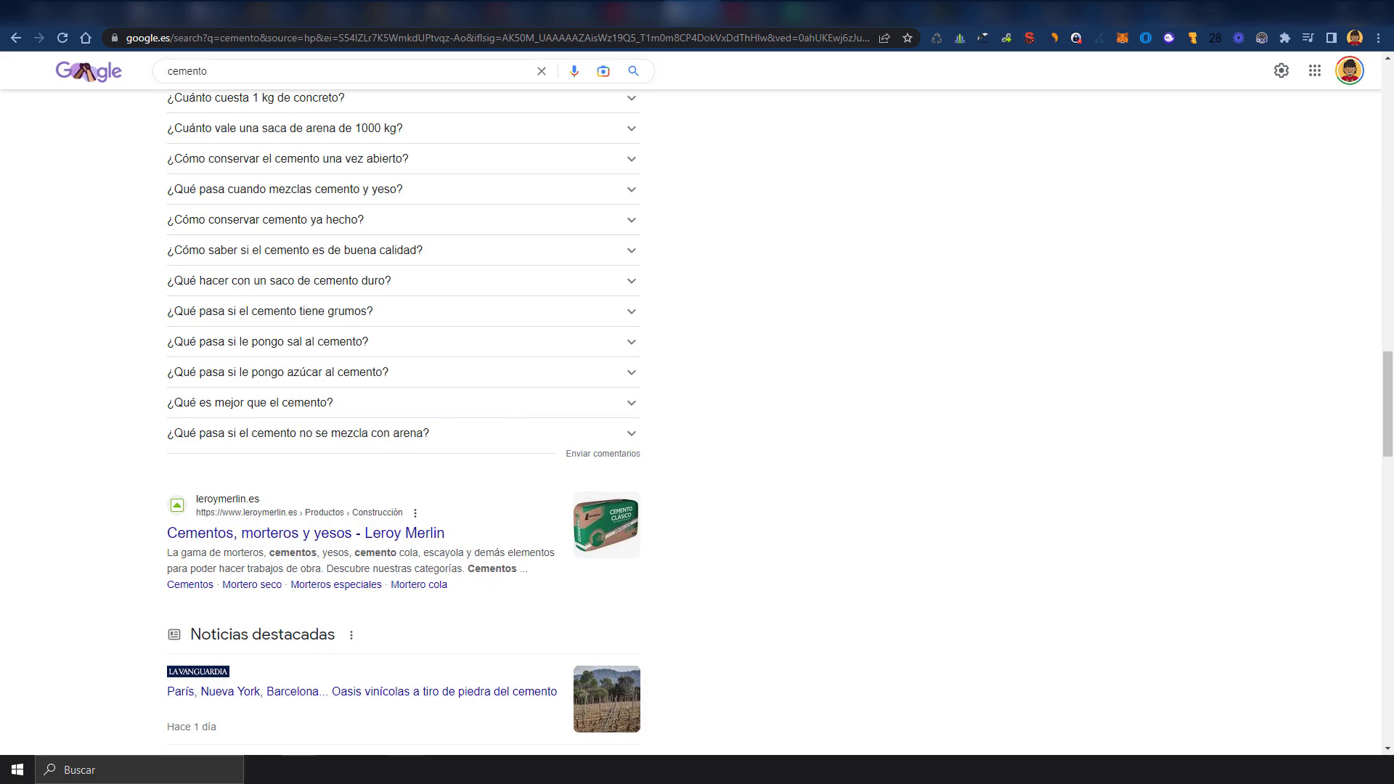
{"action": "key", "text": "alt+Tab"}
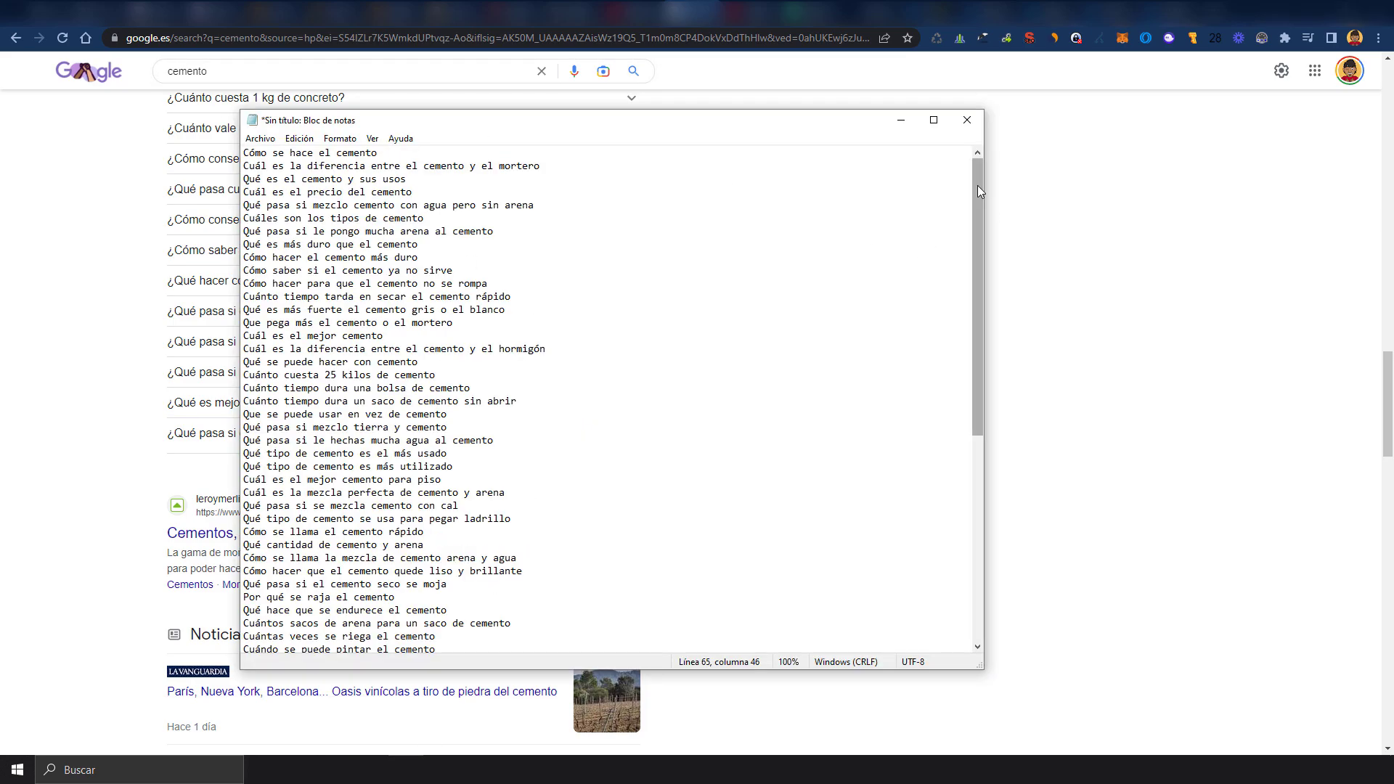
{"action": "mouse_move", "coordinate": [978, 185]}
{"action": "left_mouse_down"}
{"action": "mouse_move", "coordinate": [975, 462]}
{"action": "mouse_move", "coordinate": [976, 287]}
{"action": "left_mouse_up"}
{"action": "left_click", "coordinate": [546, 530]}
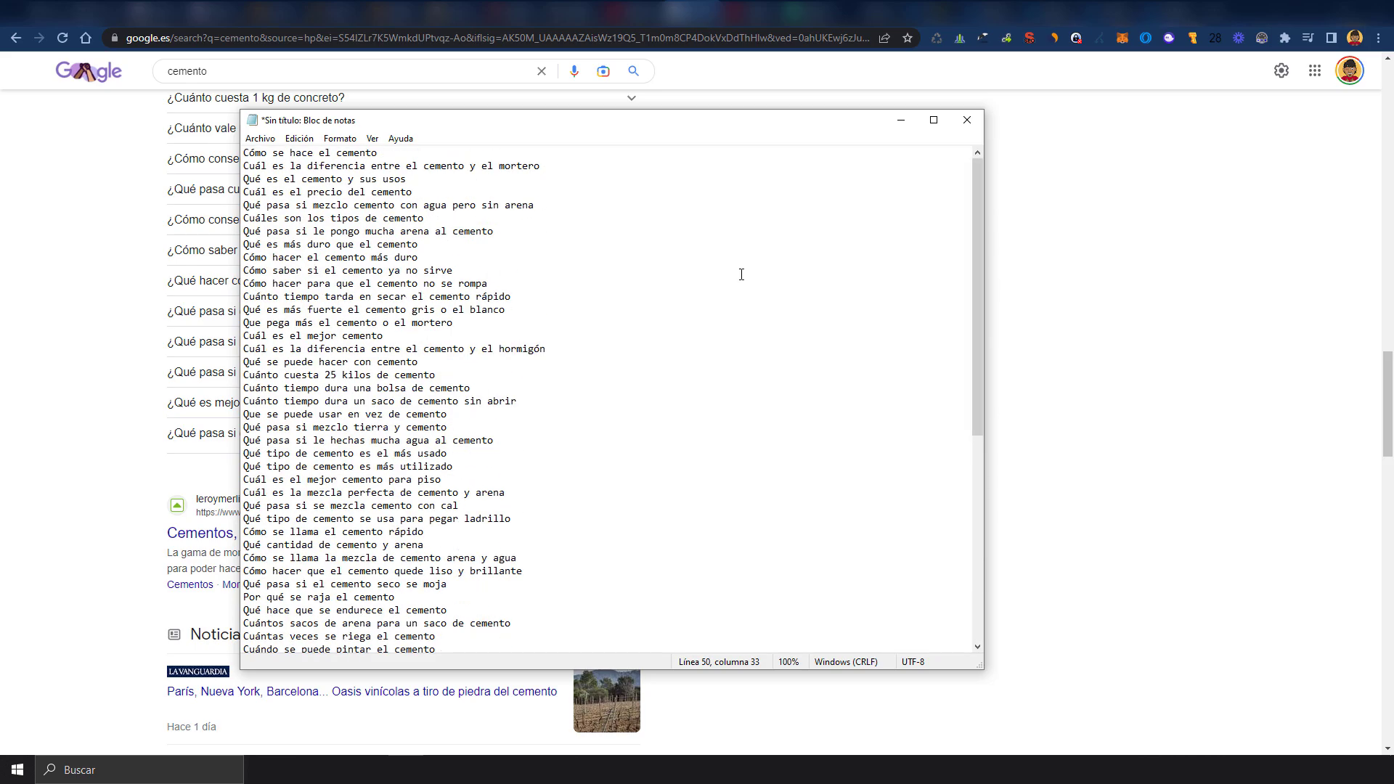
{"action": "left_click_drag", "start_coordinate": [978, 302], "coordinate": [973, 537]}
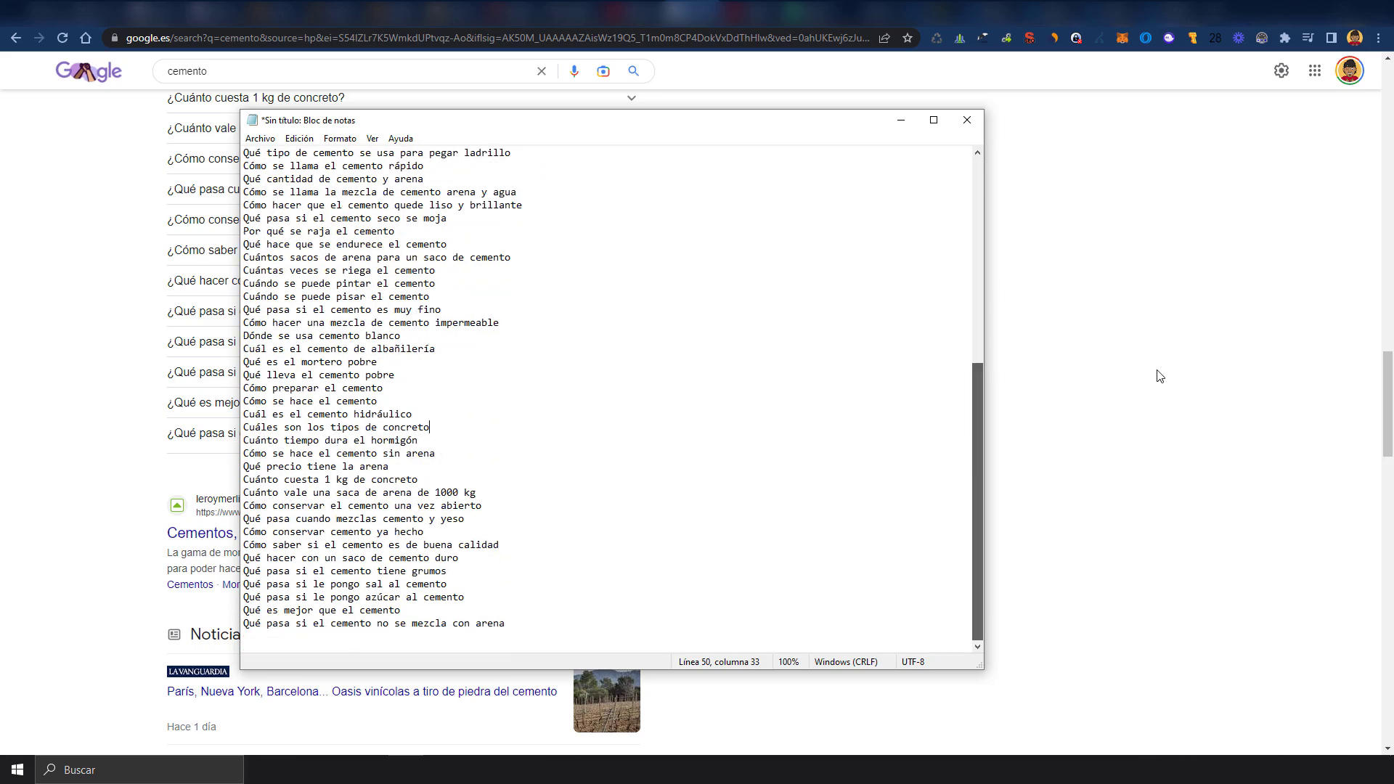
{"action": "left_click", "coordinate": [1162, 375]}
{"action": "left_click", "coordinate": [651, 11]}
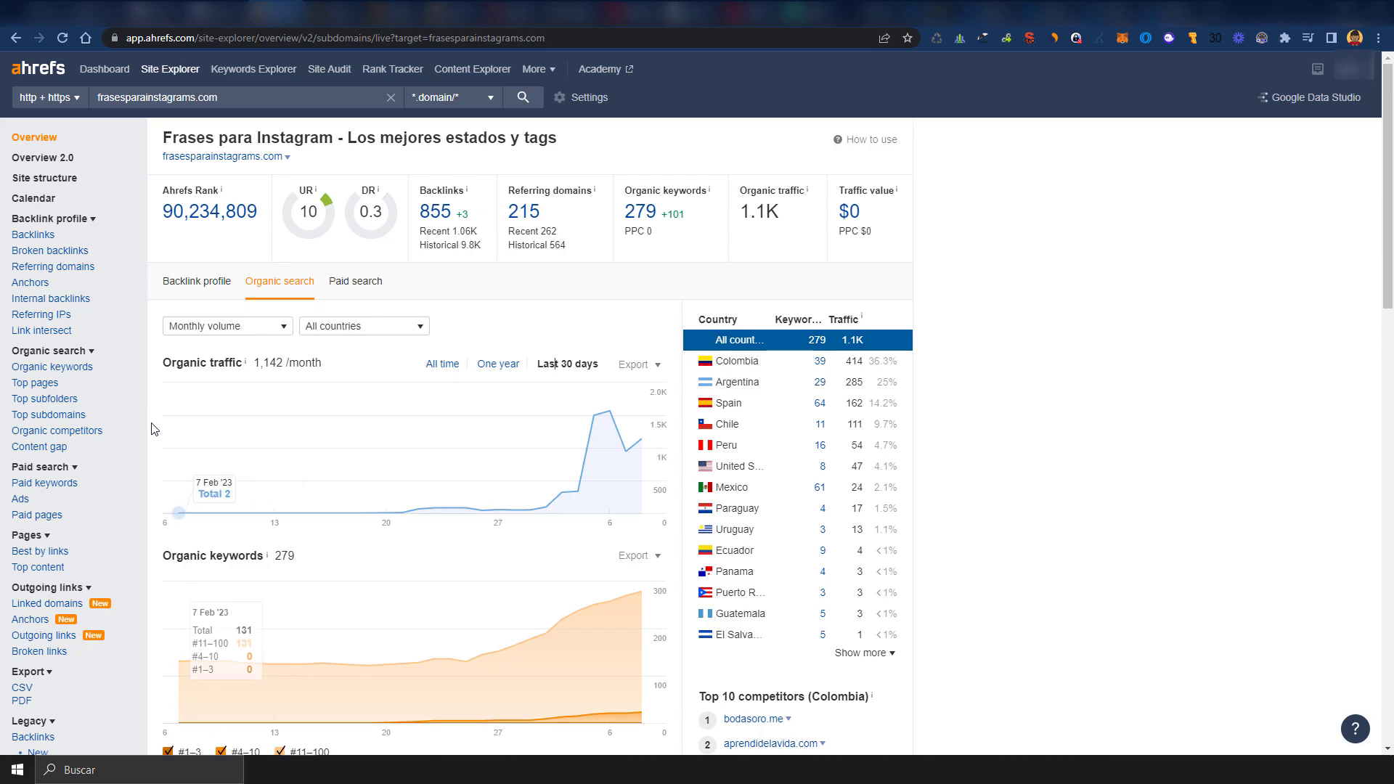
{"action": "mouse_move", "coordinate": [594, 479]}
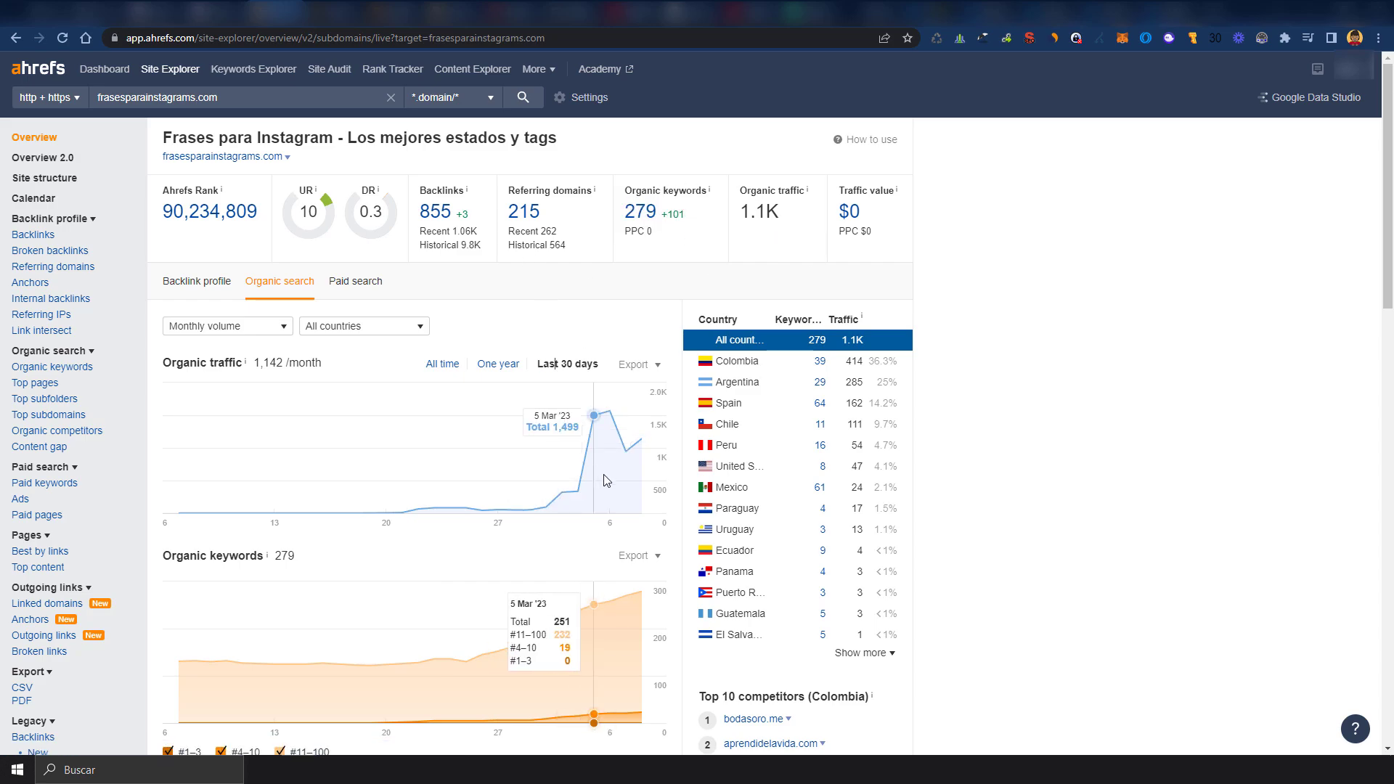
Open the Organic keywords report for buscafrases.es from the Top 10 competitors list
{"action": "scroll", "coordinate": [1010, 483], "scroll_direction": "down", "scroll_amount": 3}
{"action": "scroll", "coordinate": [1026, 498], "scroll_direction": "down", "scroll_amount": 2}
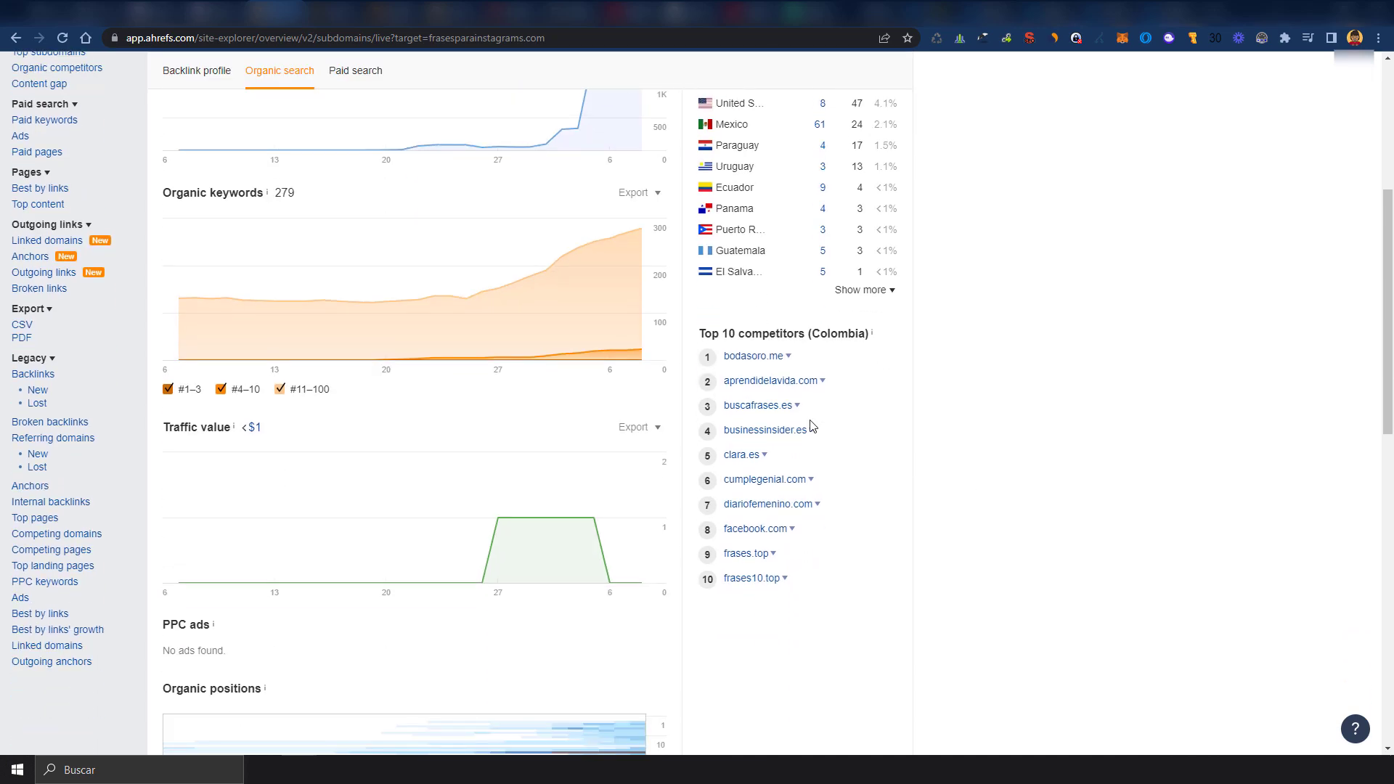
{"action": "left_click", "coordinate": [798, 407]}
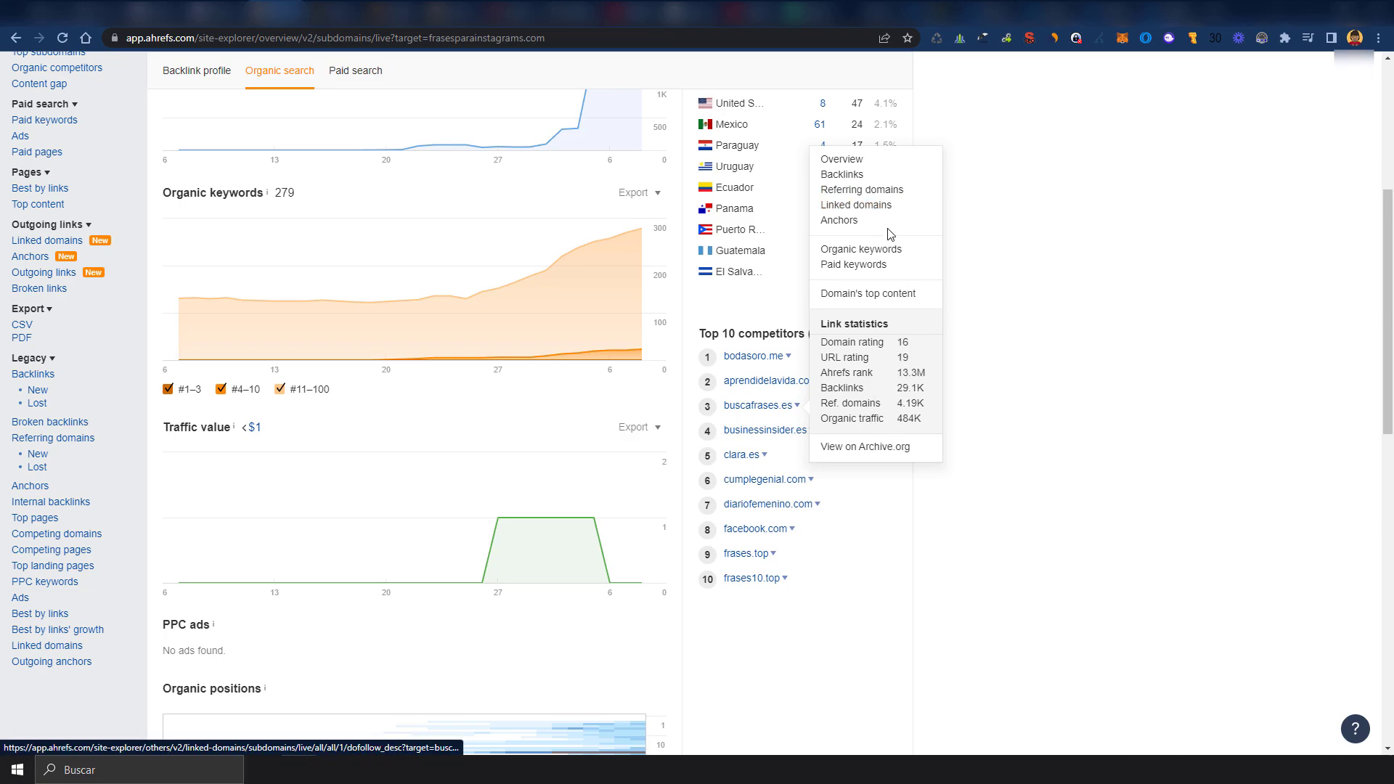
{"action": "left_click", "coordinate": [861, 249]}
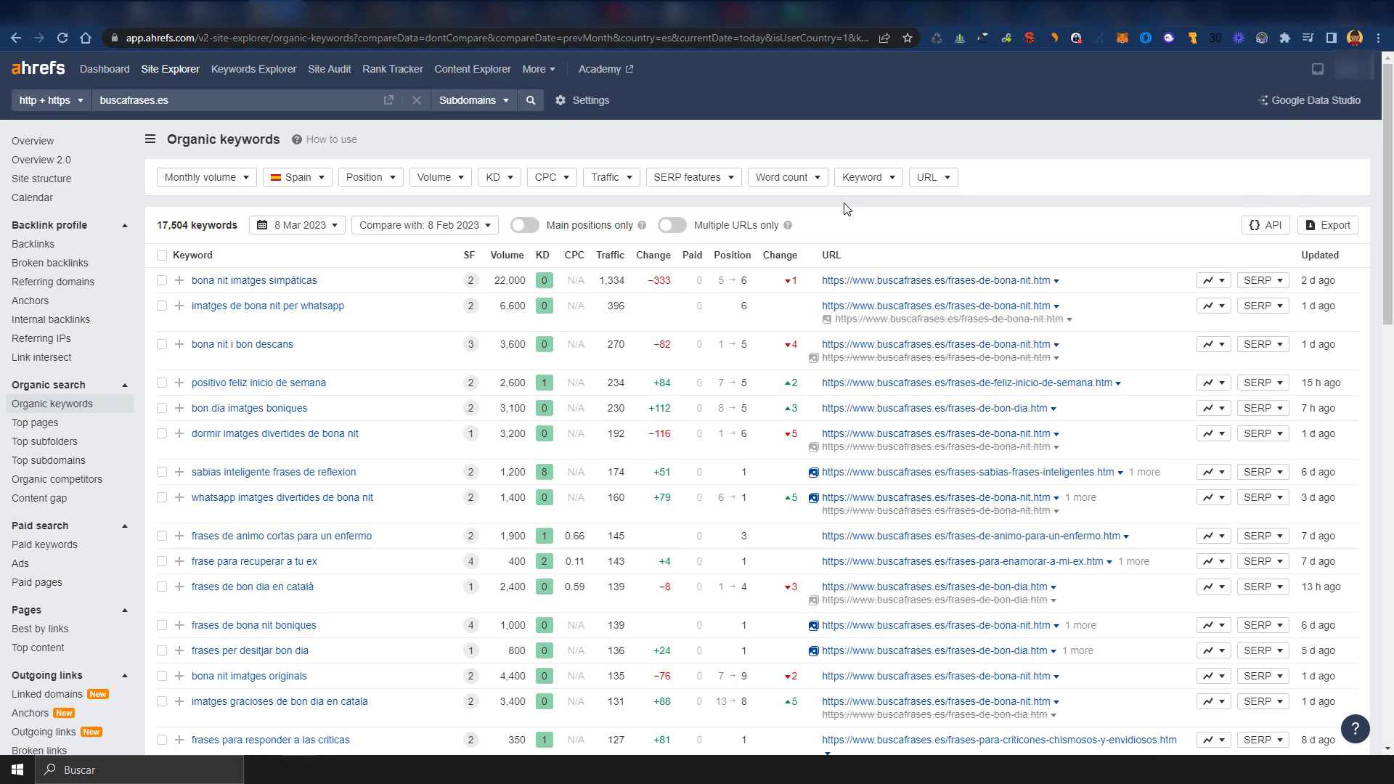
{"action": "left_click", "coordinate": [500, 177]}
{"action": "left_click", "coordinate": [595, 206]}
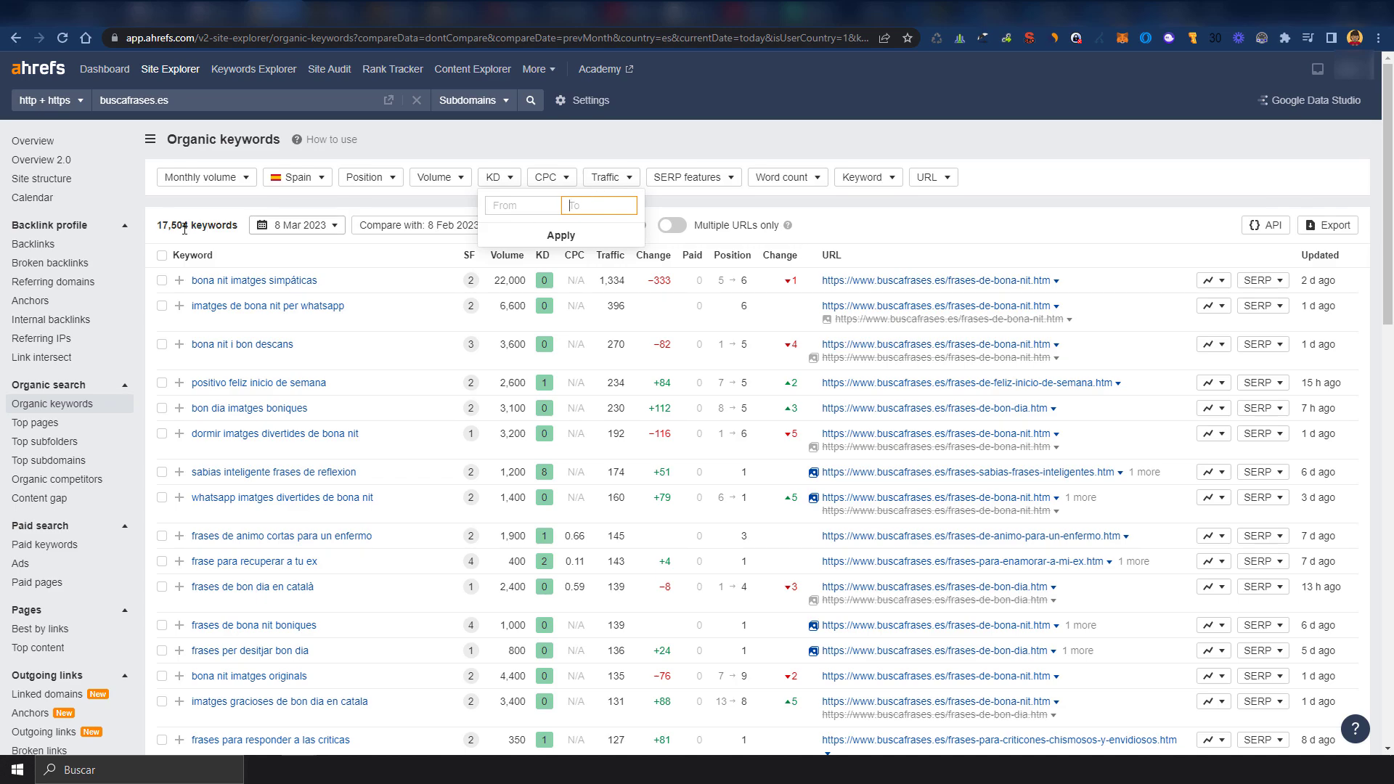
{"action": "left_click", "coordinate": [317, 179]}
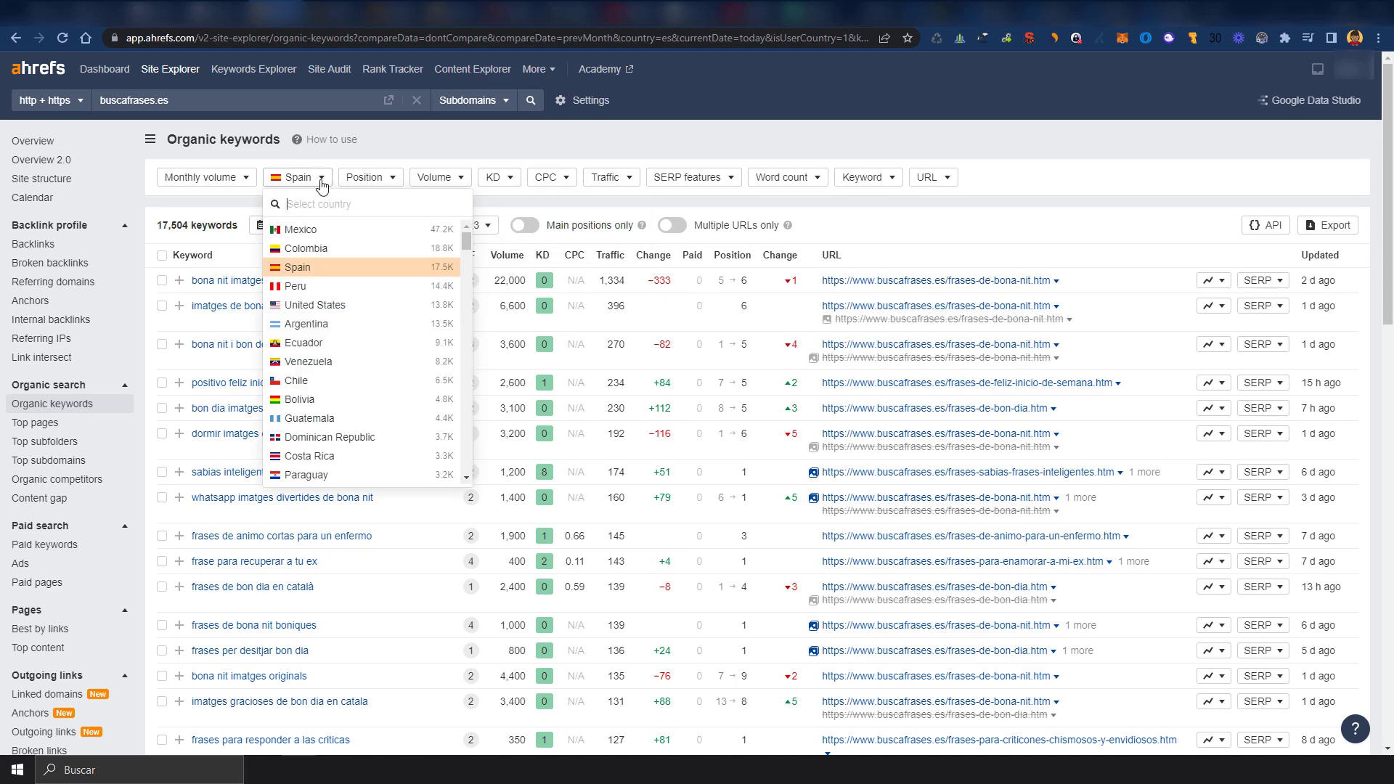
{"action": "left_click", "coordinate": [325, 230]}
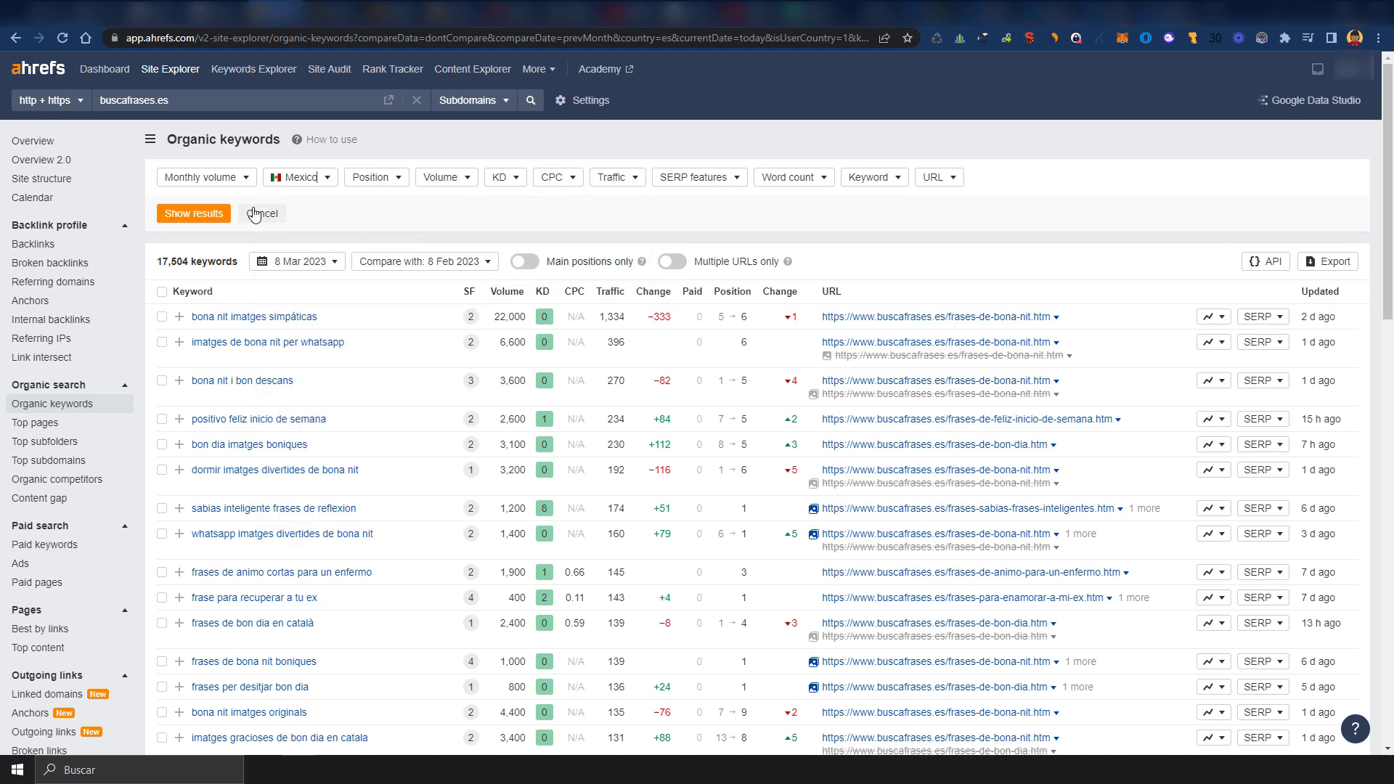
{"action": "left_click", "coordinate": [509, 177]}
{"action": "left_click", "coordinate": [593, 207]}
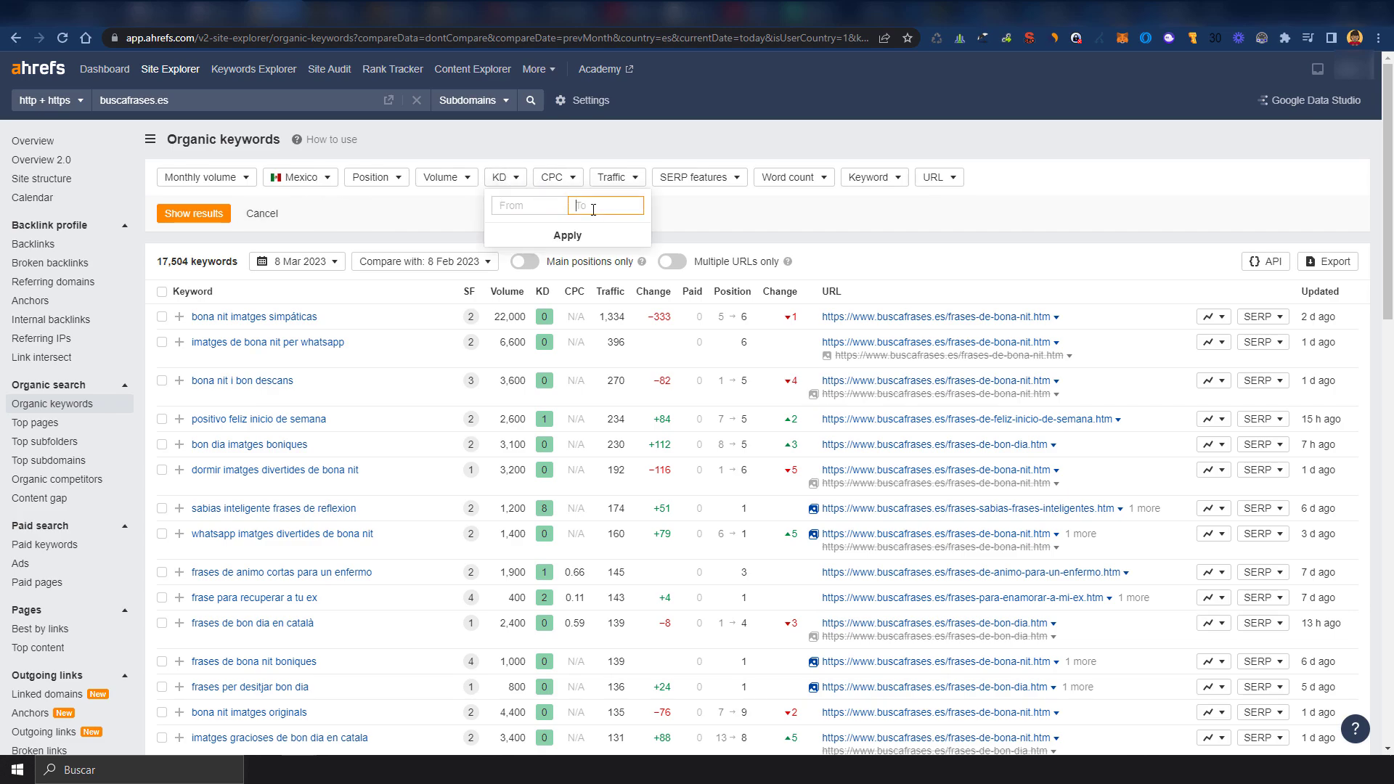
{"action": "type", "text": "1"}
{"action": "left_click", "coordinate": [617, 231]}
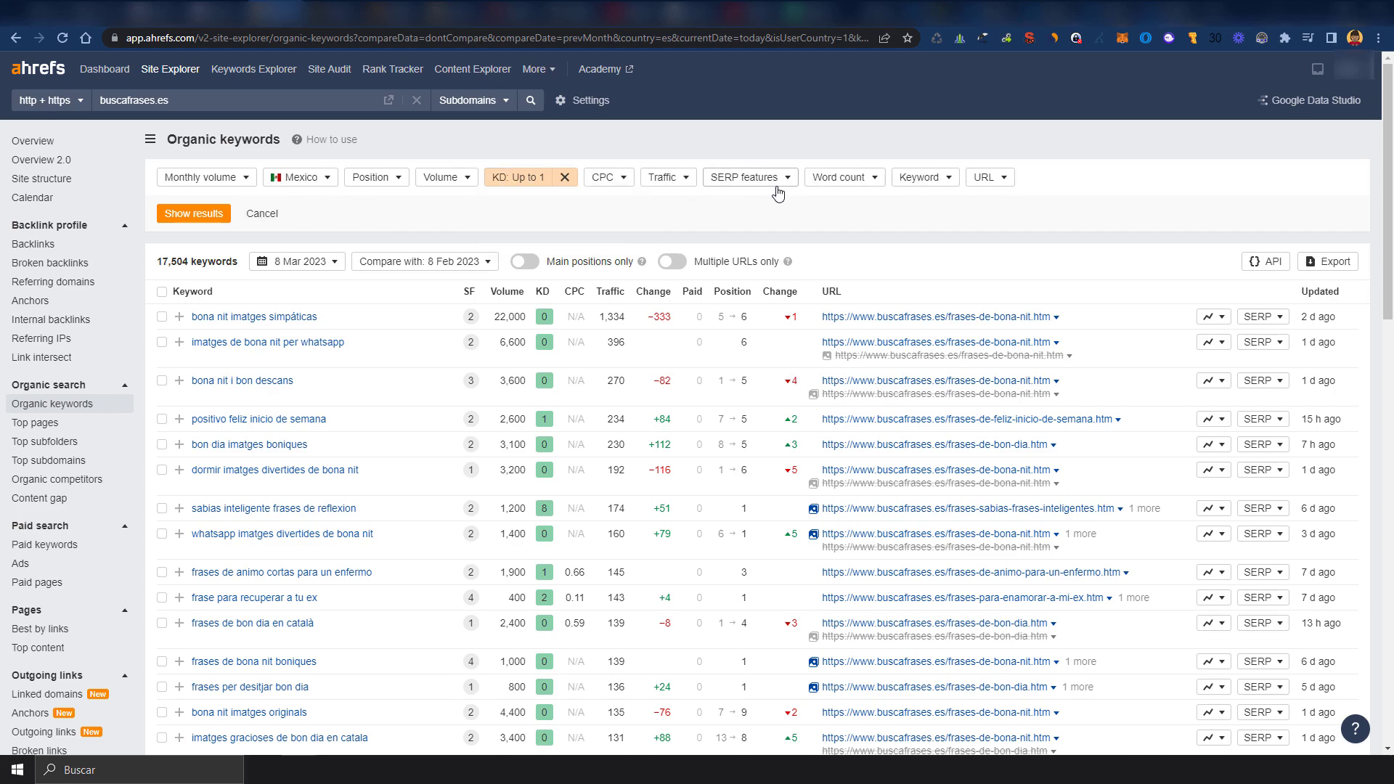
{"action": "left_click", "coordinate": [836, 177]}
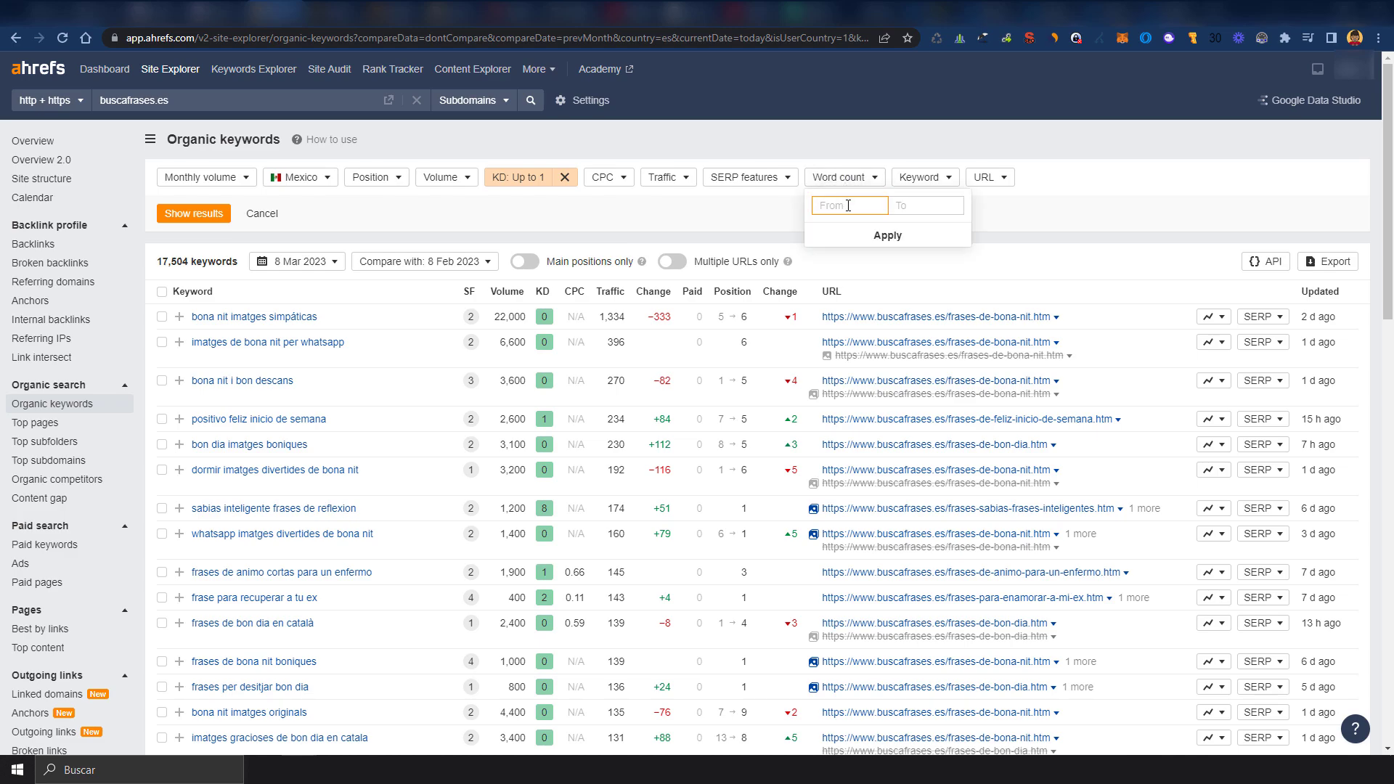
{"action": "type", "text": "5"}
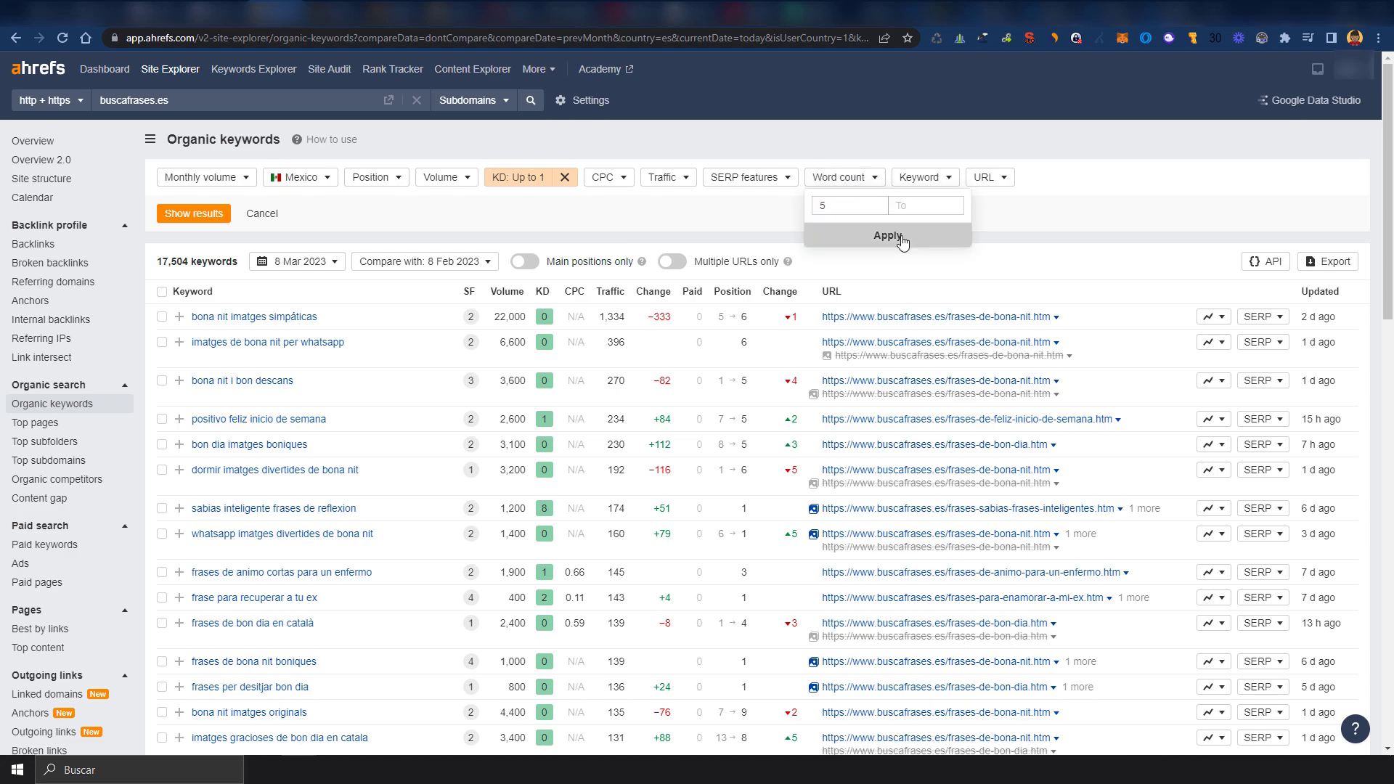
{"action": "left_click", "coordinate": [888, 235]}
{"action": "left_click", "coordinate": [193, 214]}
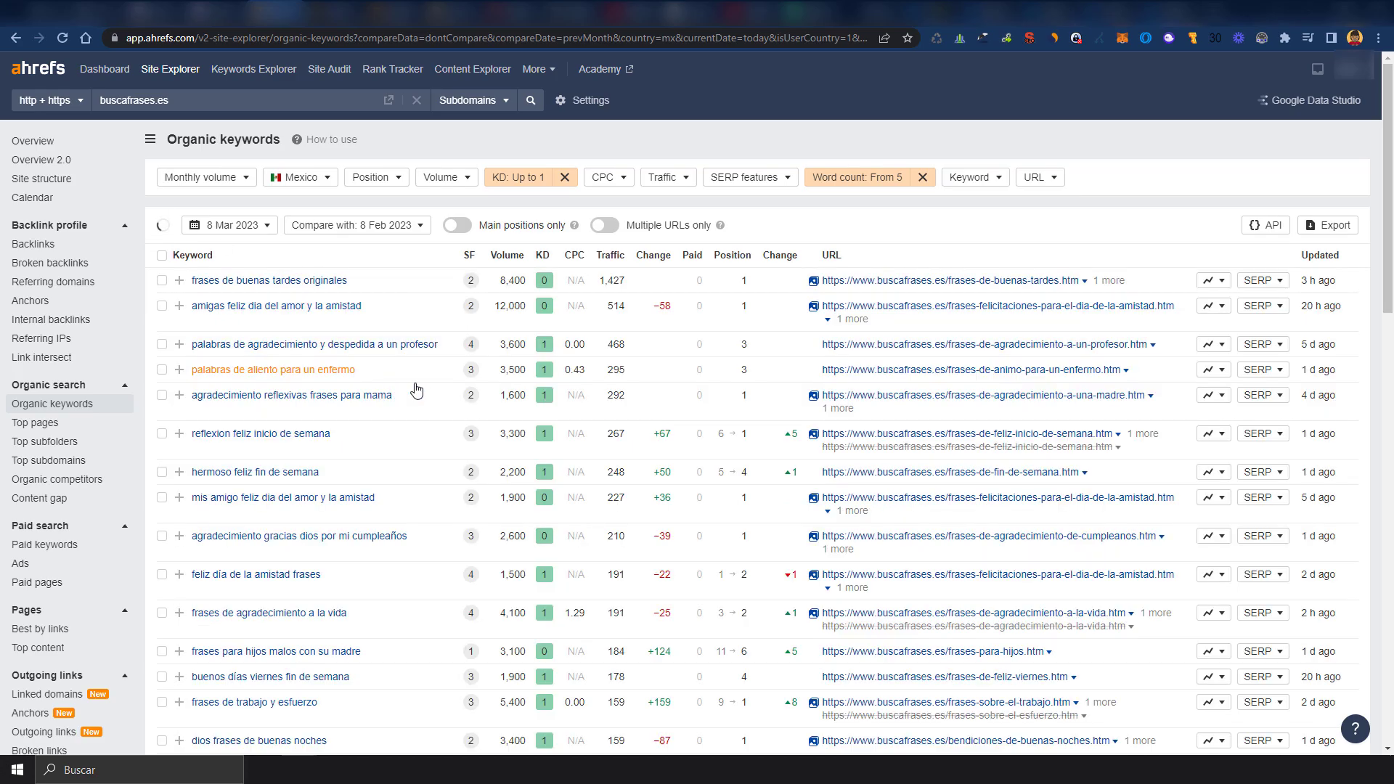
{"action": "scroll", "coordinate": [459, 435], "scroll_direction": "down", "scroll_amount": 2}
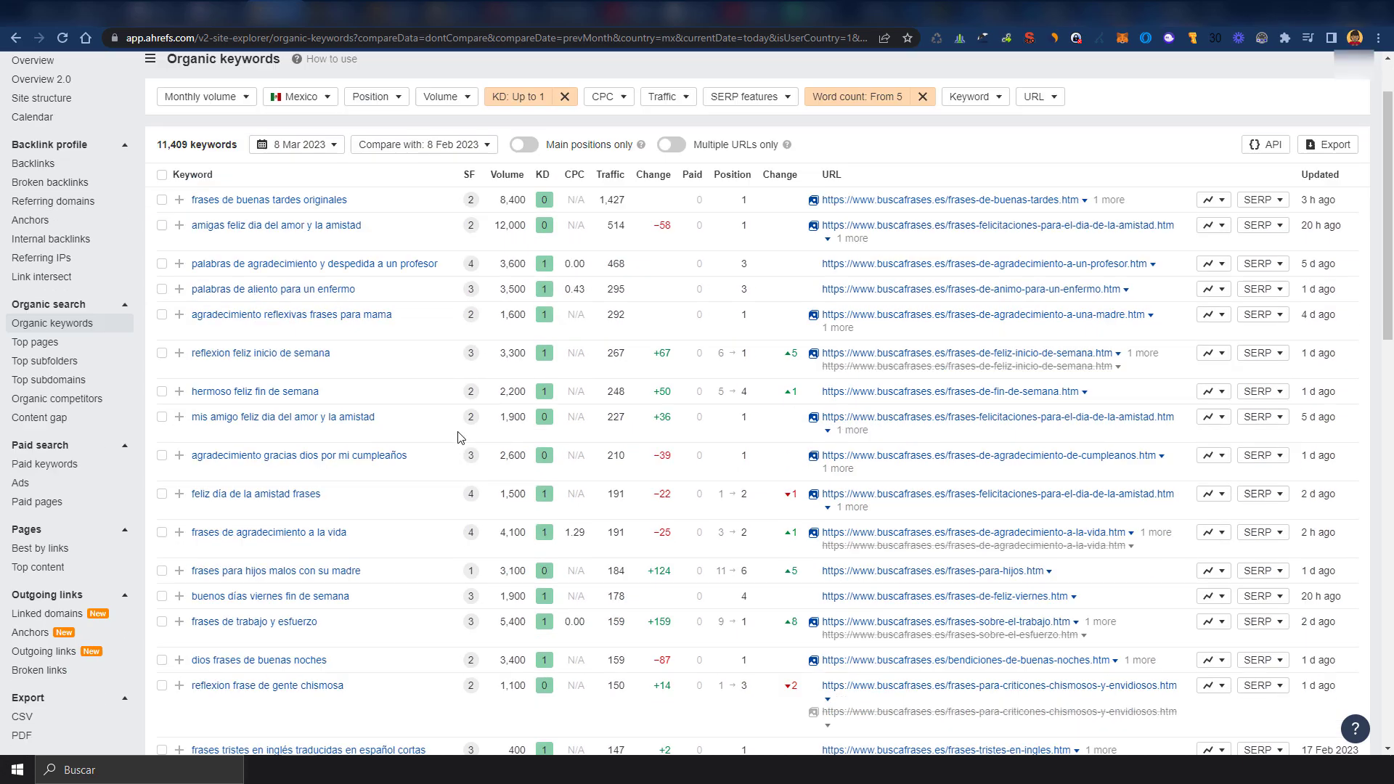
{"action": "scroll", "coordinate": [459, 436], "scroll_direction": "down", "scroll_amount": 6}
{"action": "scroll", "coordinate": [459, 437], "scroll_direction": "down", "scroll_amount": 3}
{"action": "scroll", "coordinate": [459, 437], "scroll_direction": "down", "scroll_amount": 5}
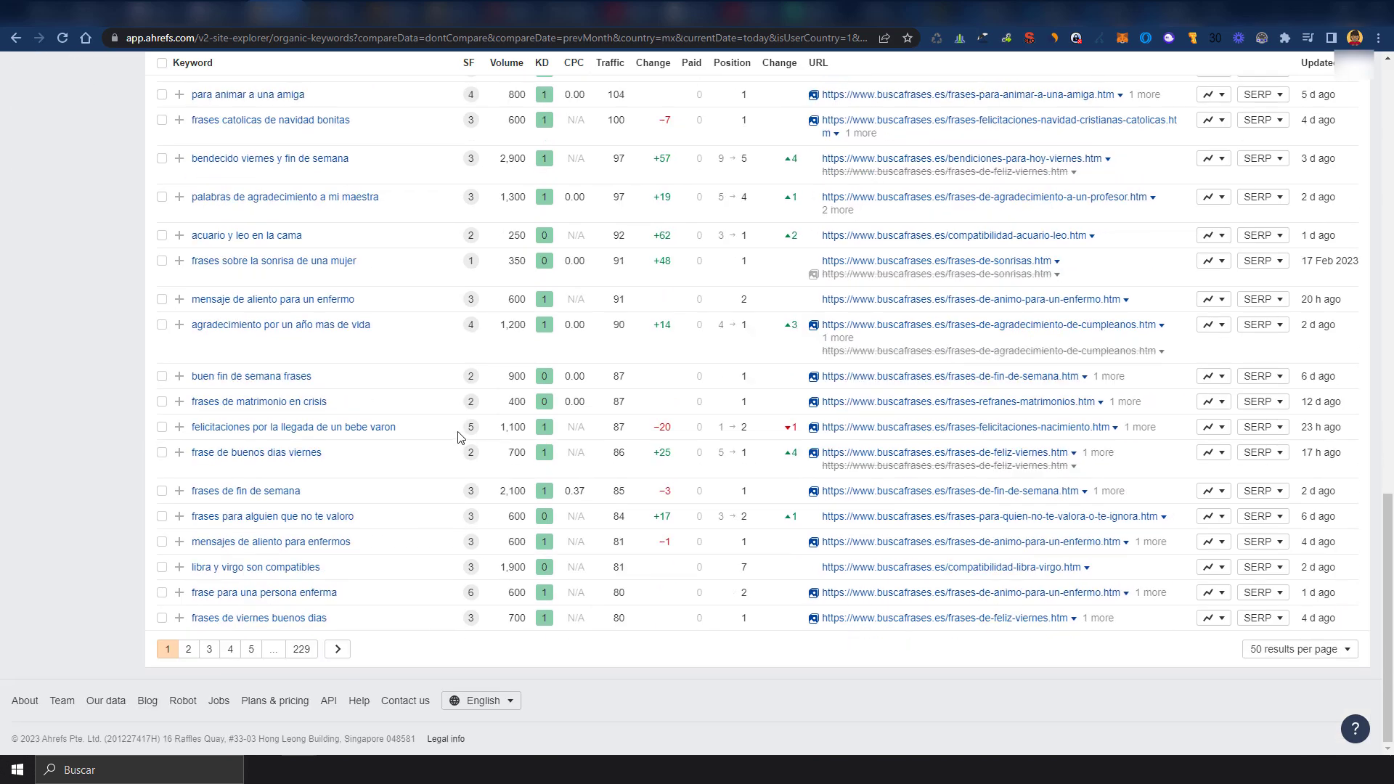
{"action": "scroll", "coordinate": [459, 437], "scroll_direction": "up", "scroll_amount": 10}
{"action": "scroll", "coordinate": [508, 436], "scroll_direction": "up", "scroll_amount": 5}
{"action": "scroll", "coordinate": [517, 435], "scroll_direction": "up", "scroll_amount": 2}
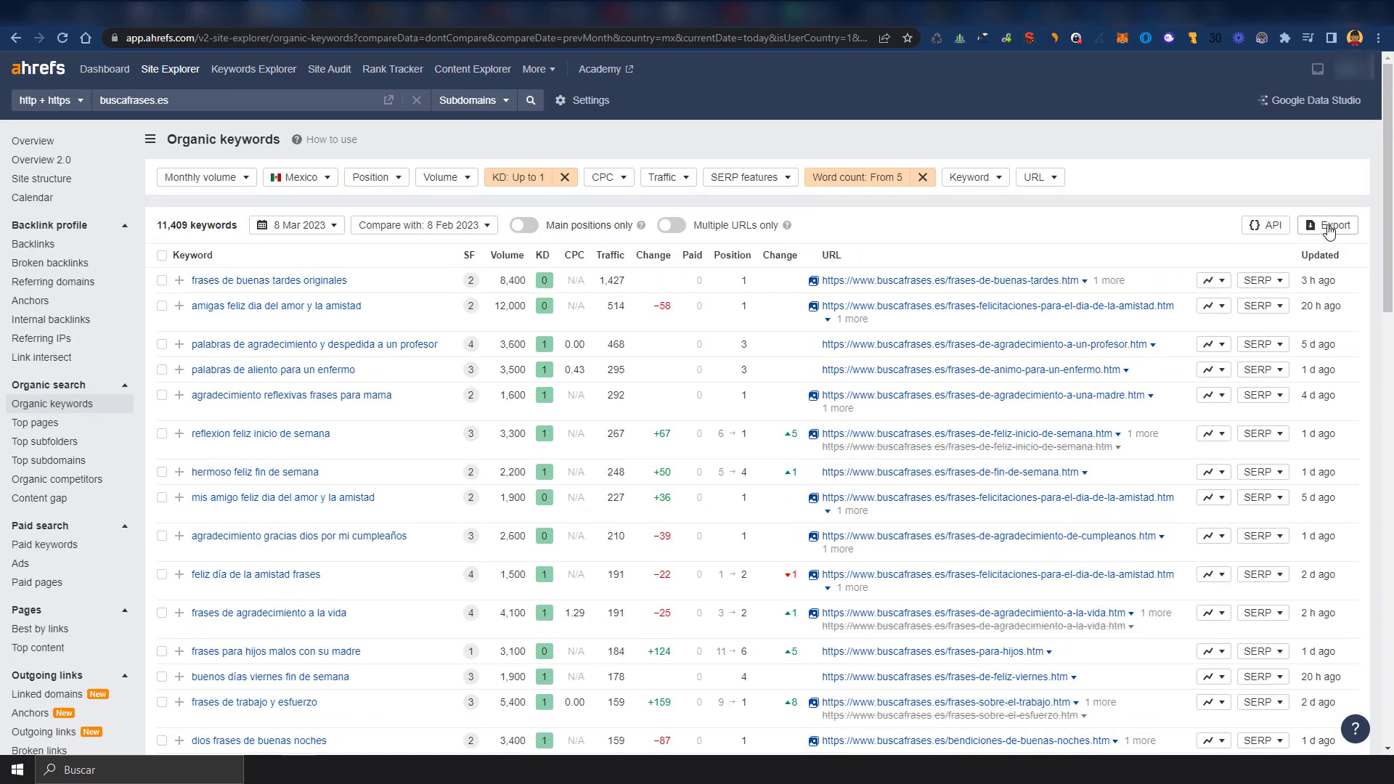
{"action": "left_click", "coordinate": [1328, 227]}
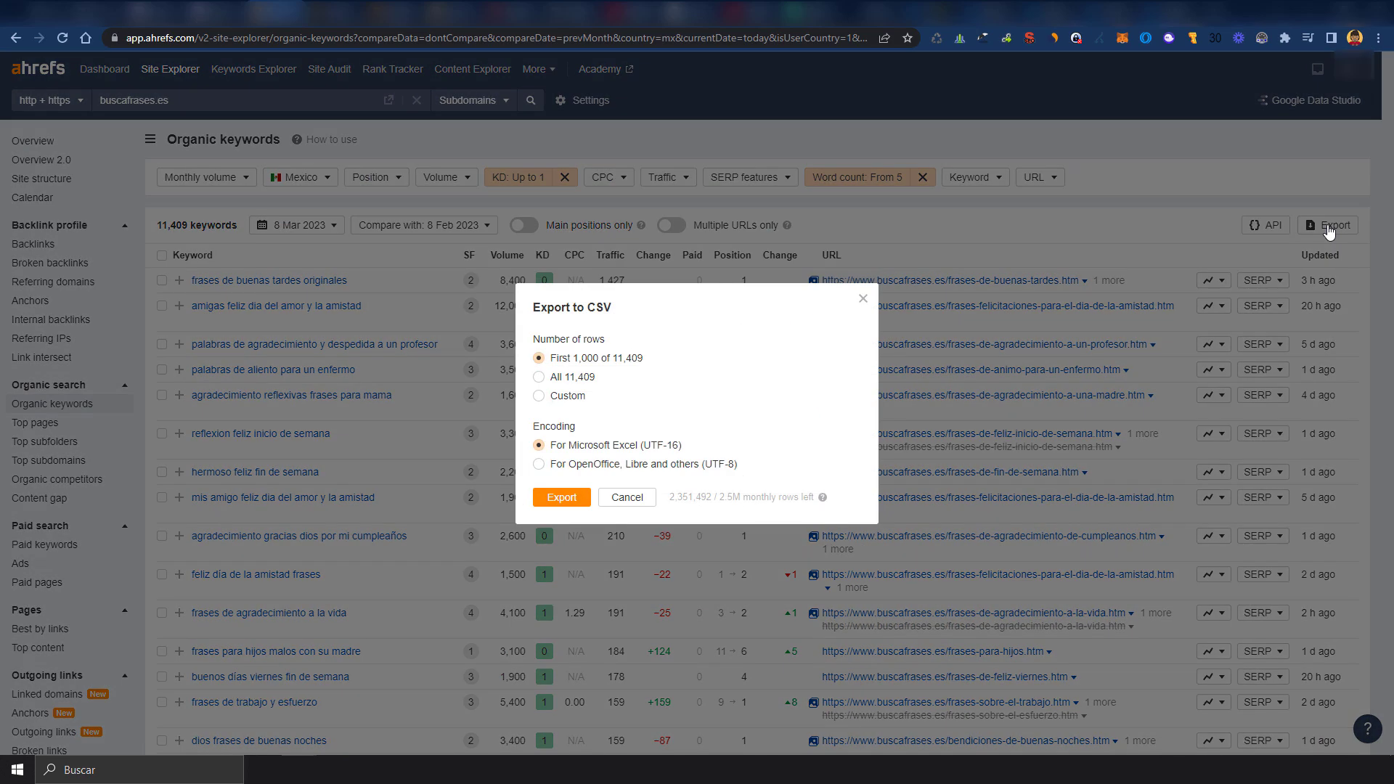
{"action": "left_click", "coordinate": [539, 376]}
{"action": "left_click", "coordinate": [863, 300]}
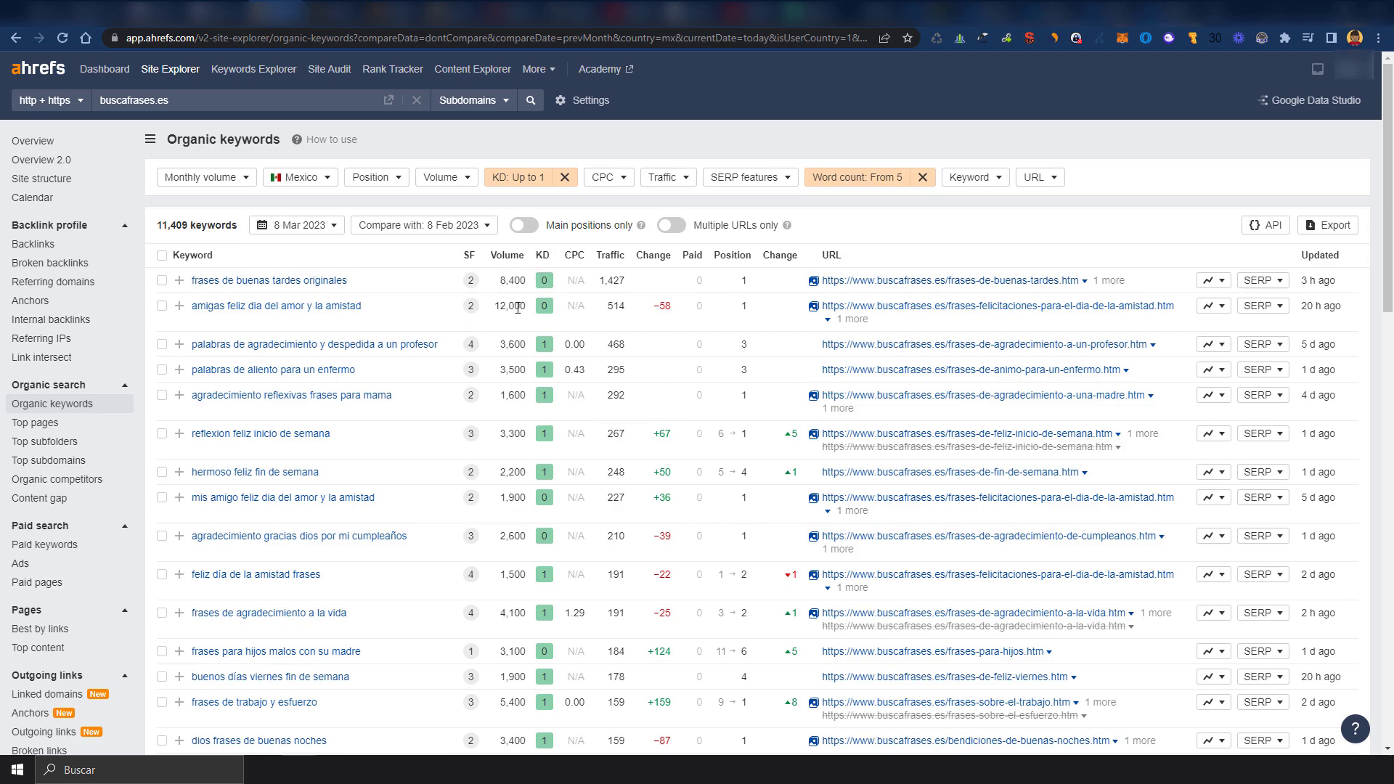
{"action": "scroll", "coordinate": [526, 488], "scroll_direction": "down", "scroll_amount": 5}
{"action": "scroll", "coordinate": [525, 488], "scroll_direction": "down", "scroll_amount": 7}
{"action": "scroll", "coordinate": [526, 490], "scroll_direction": "down", "scroll_amount": 5}
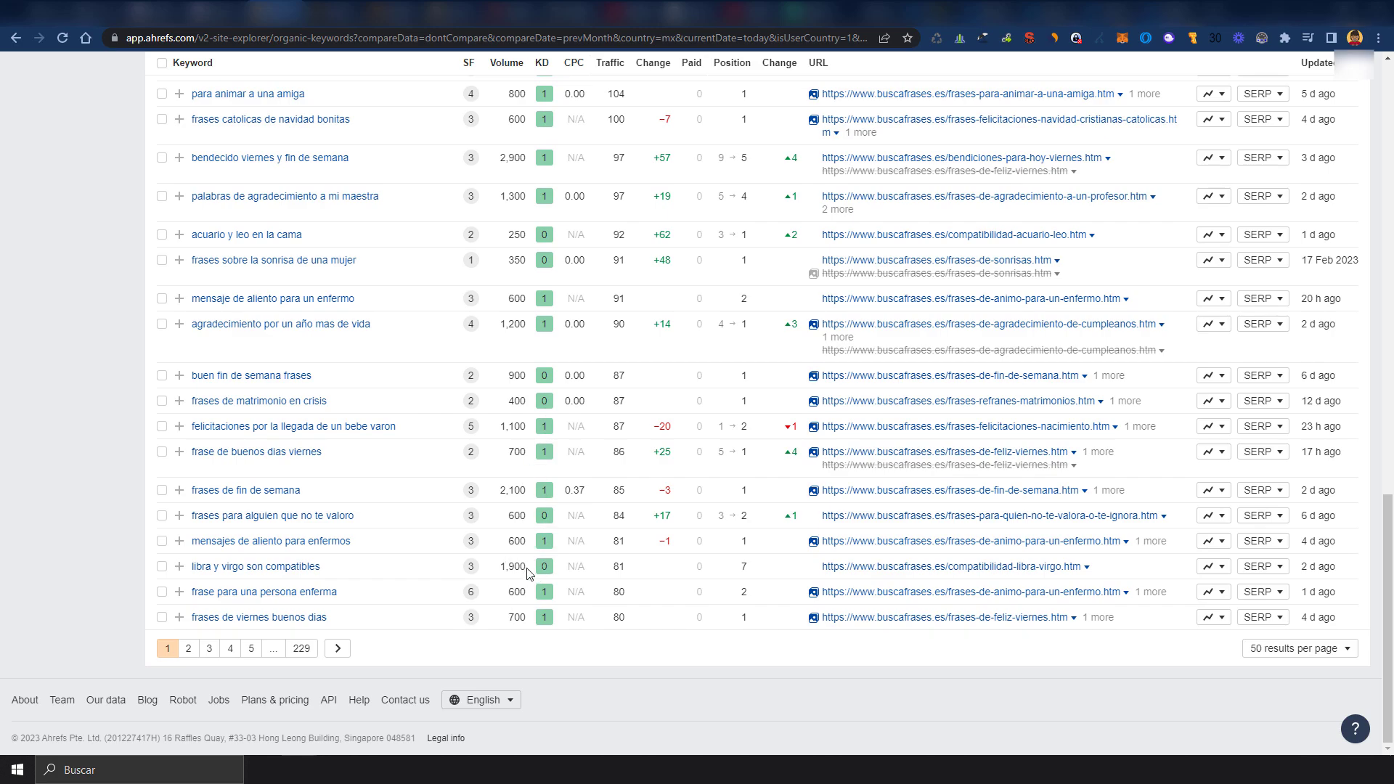
{"action": "left_click", "coordinate": [210, 651]}
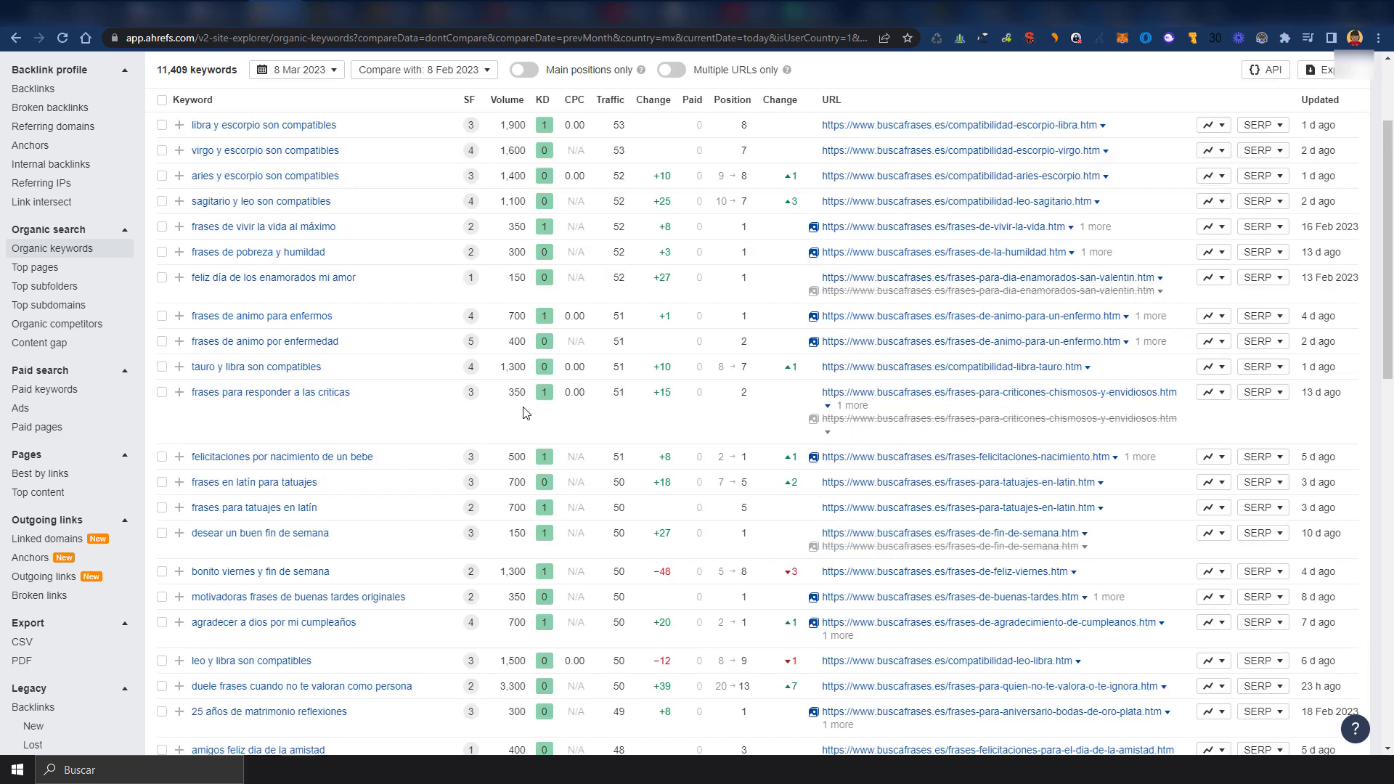
{"action": "scroll", "coordinate": [511, 515], "scroll_direction": "up", "scroll_amount": 2}
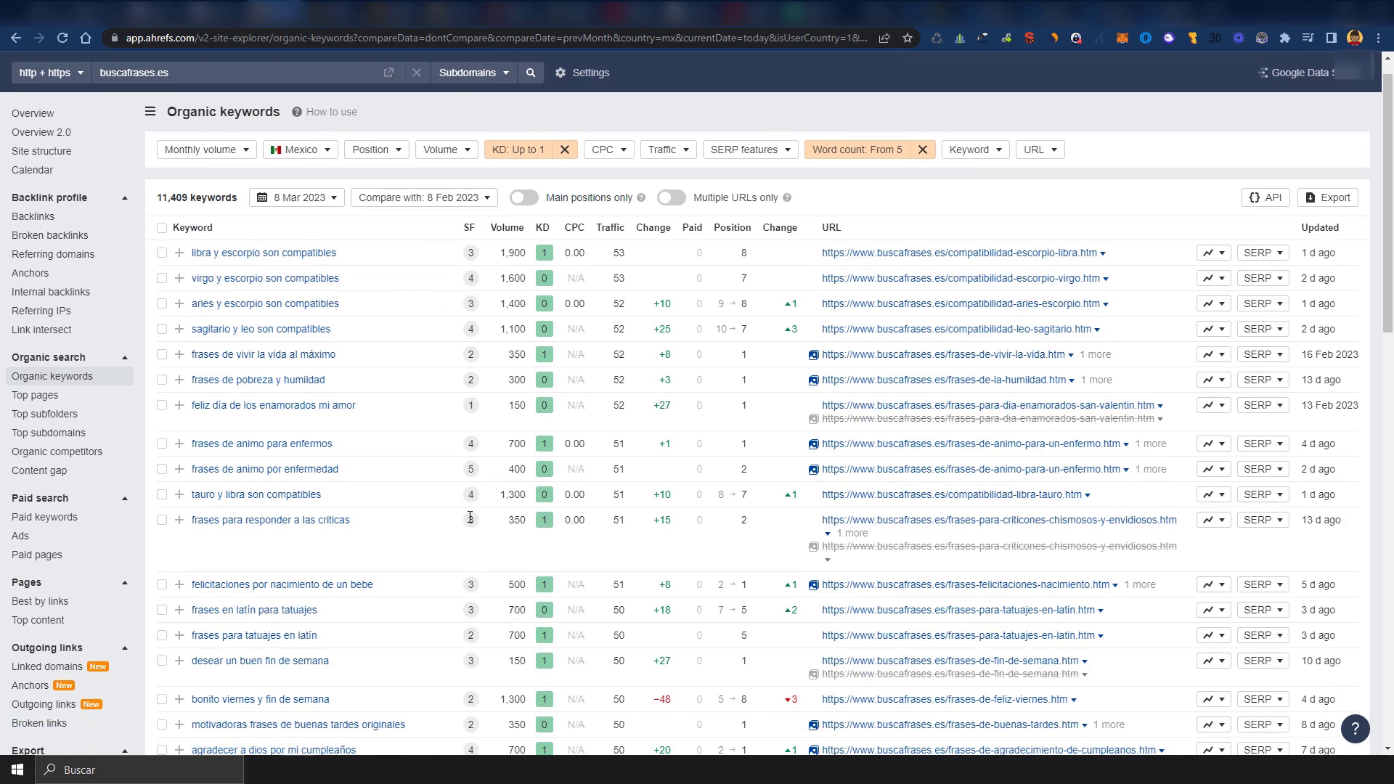
{"action": "scroll", "coordinate": [472, 523], "scroll_direction": "down", "scroll_amount": 8}
{"action": "mouse_move", "coordinate": [470, 516]}
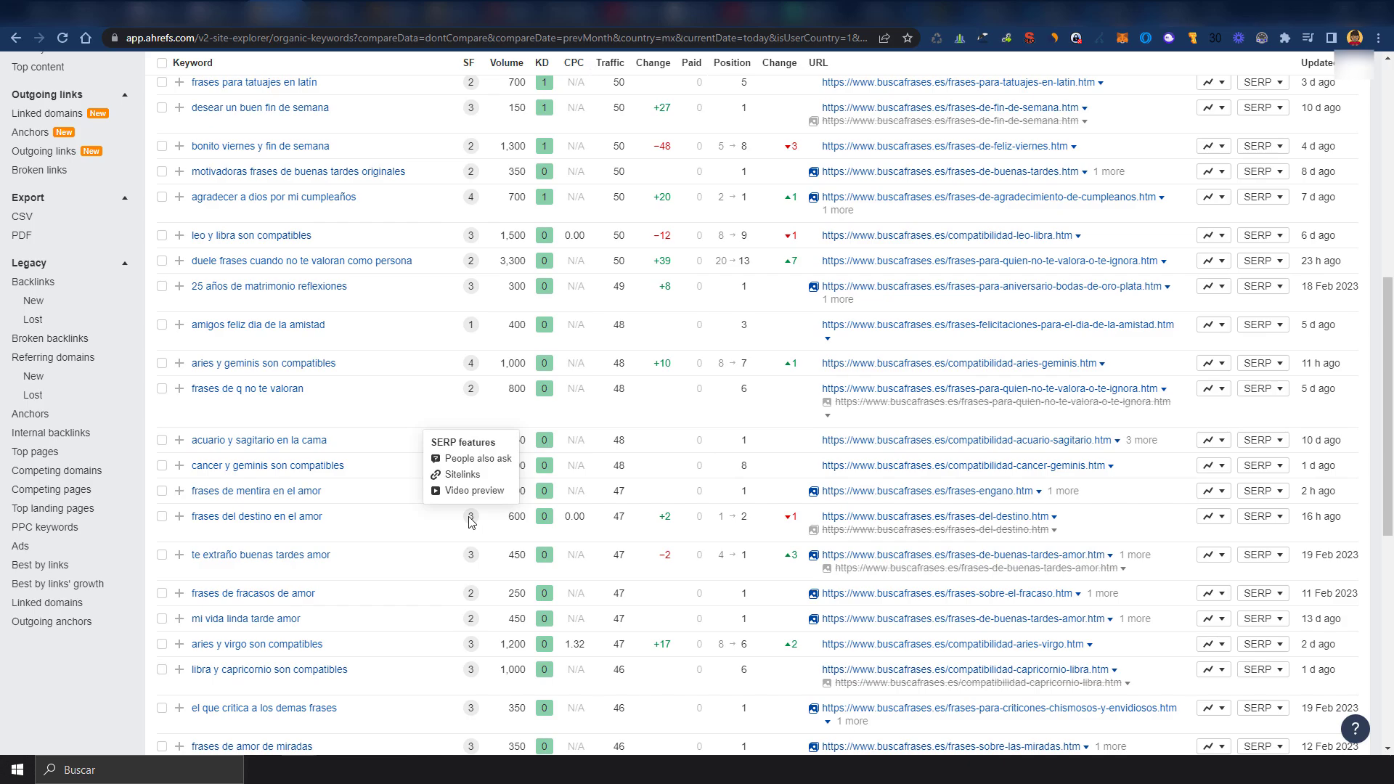
{"action": "scroll", "coordinate": [471, 523], "scroll_direction": "down", "scroll_amount": 3}
{"action": "scroll", "coordinate": [470, 521], "scroll_direction": "down", "scroll_amount": 3}
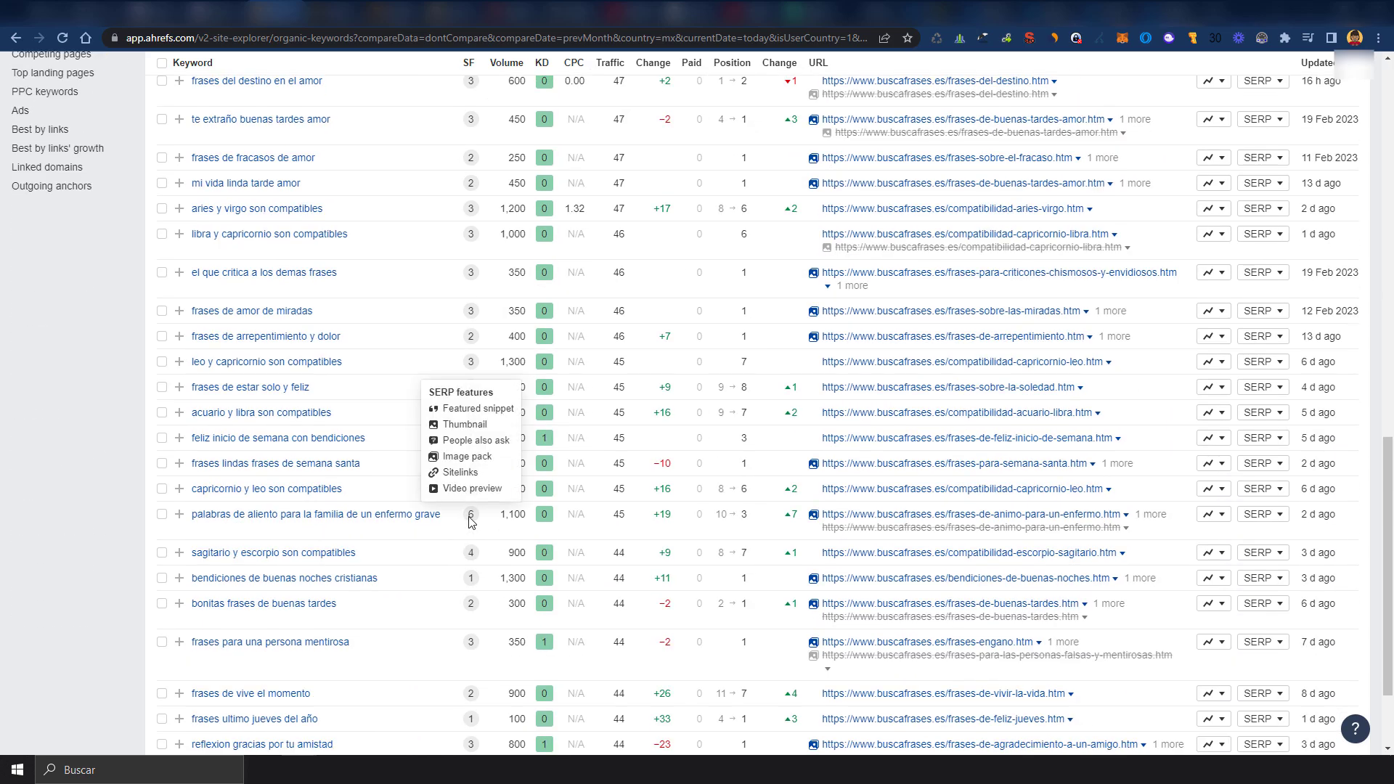
{"action": "scroll", "coordinate": [470, 521], "scroll_direction": "down", "scroll_amount": 3}
{"action": "scroll", "coordinate": [471, 521], "scroll_direction": "up", "scroll_amount": 6}
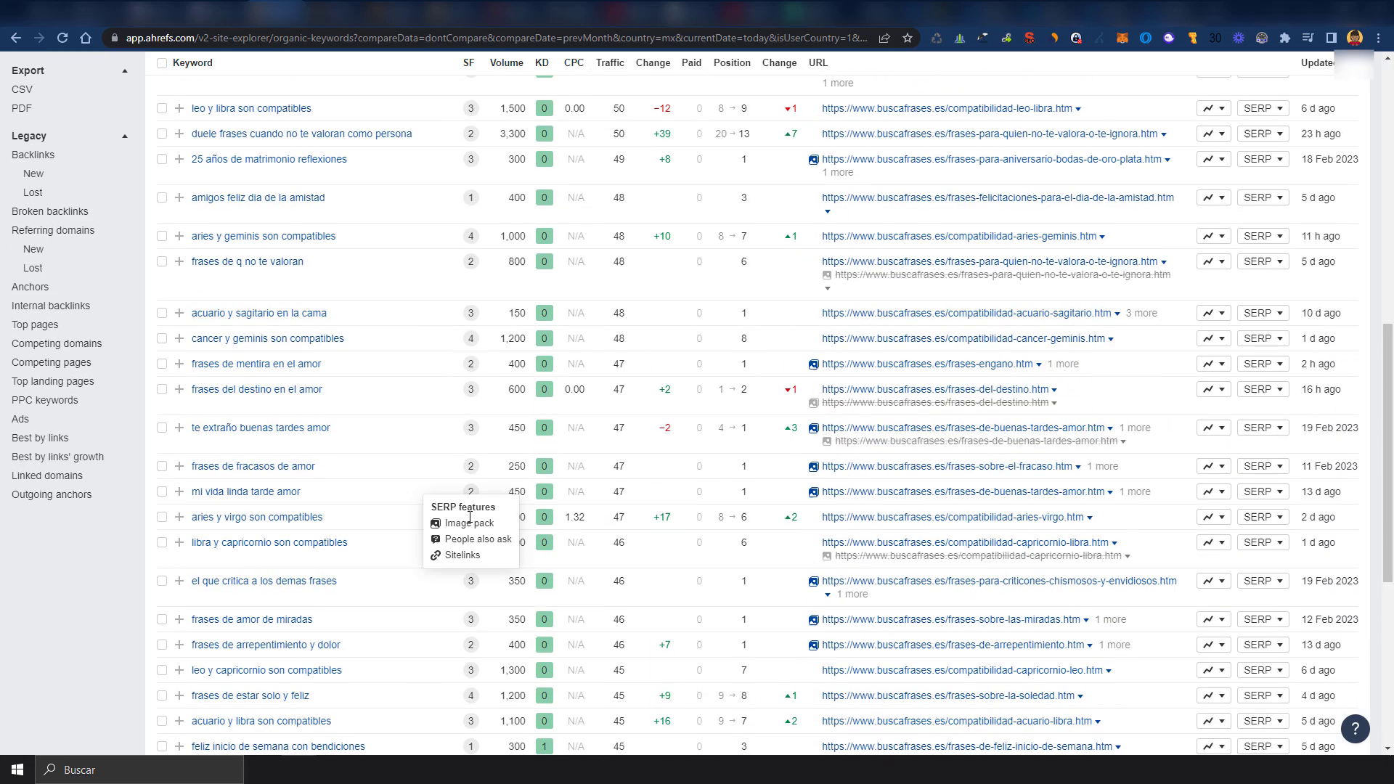
{"action": "scroll", "coordinate": [470, 522], "scroll_direction": "up", "scroll_amount": 5}
{"action": "scroll", "coordinate": [470, 522], "scroll_direction": "up", "scroll_amount": 5}
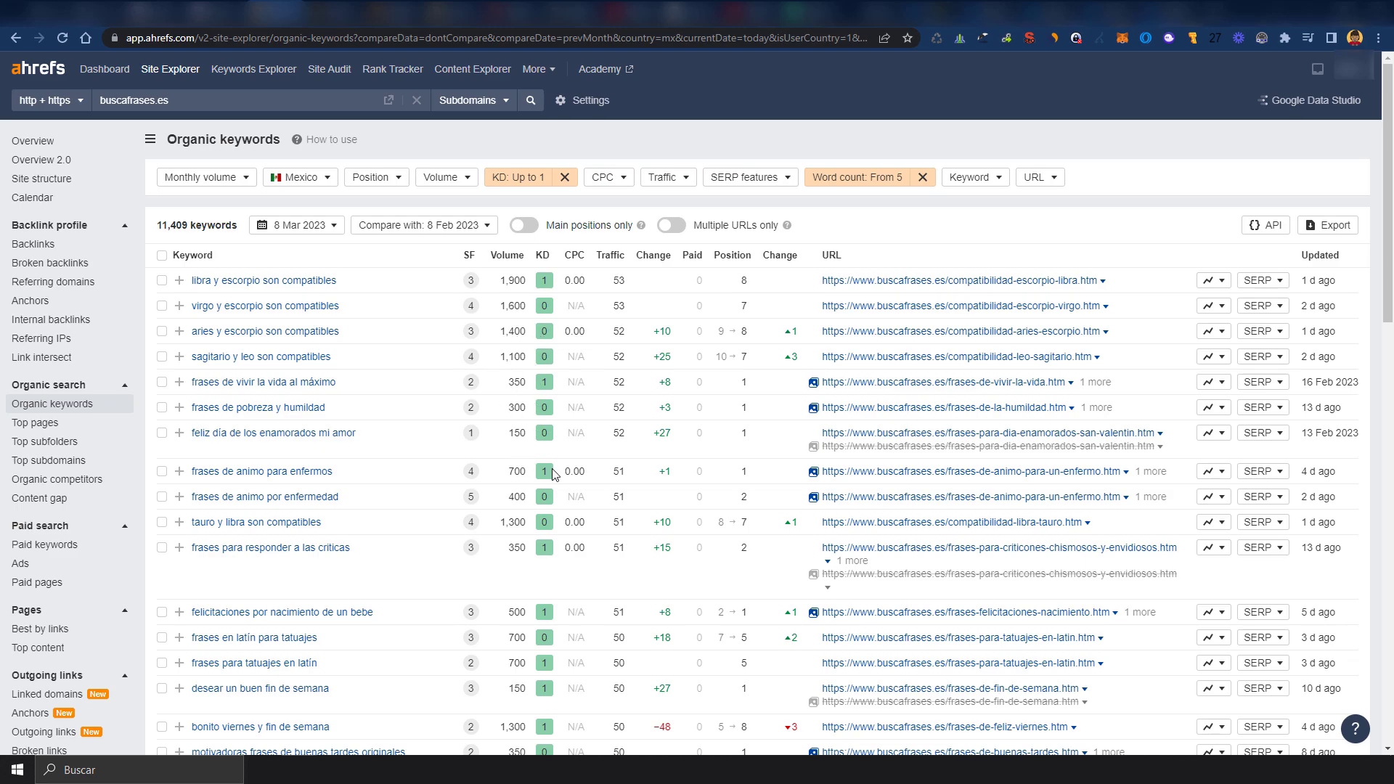
Sort the keywords by Volume descending, putting 'frase para que le duela' (300,000) first
{"action": "left_click", "coordinate": [509, 256]}
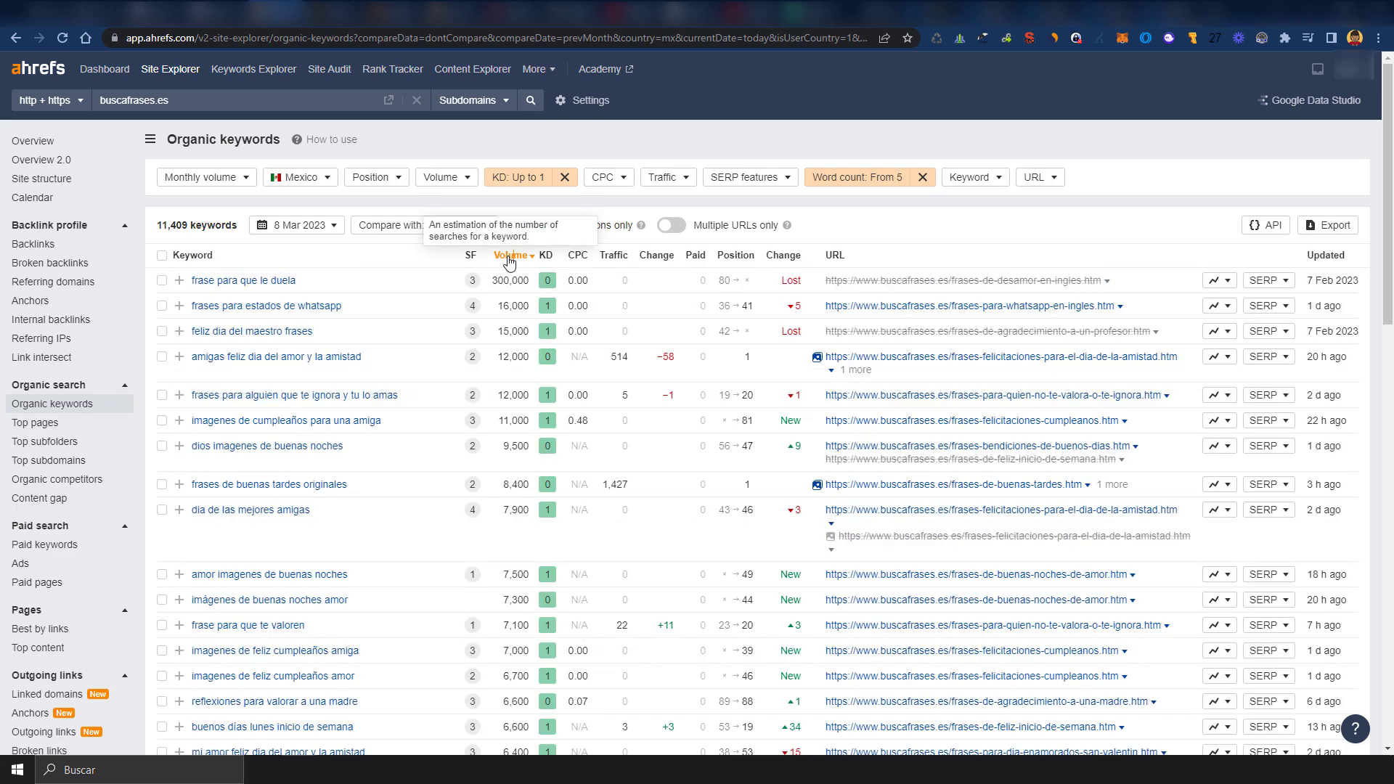
{"action": "left_click", "coordinate": [510, 258]}
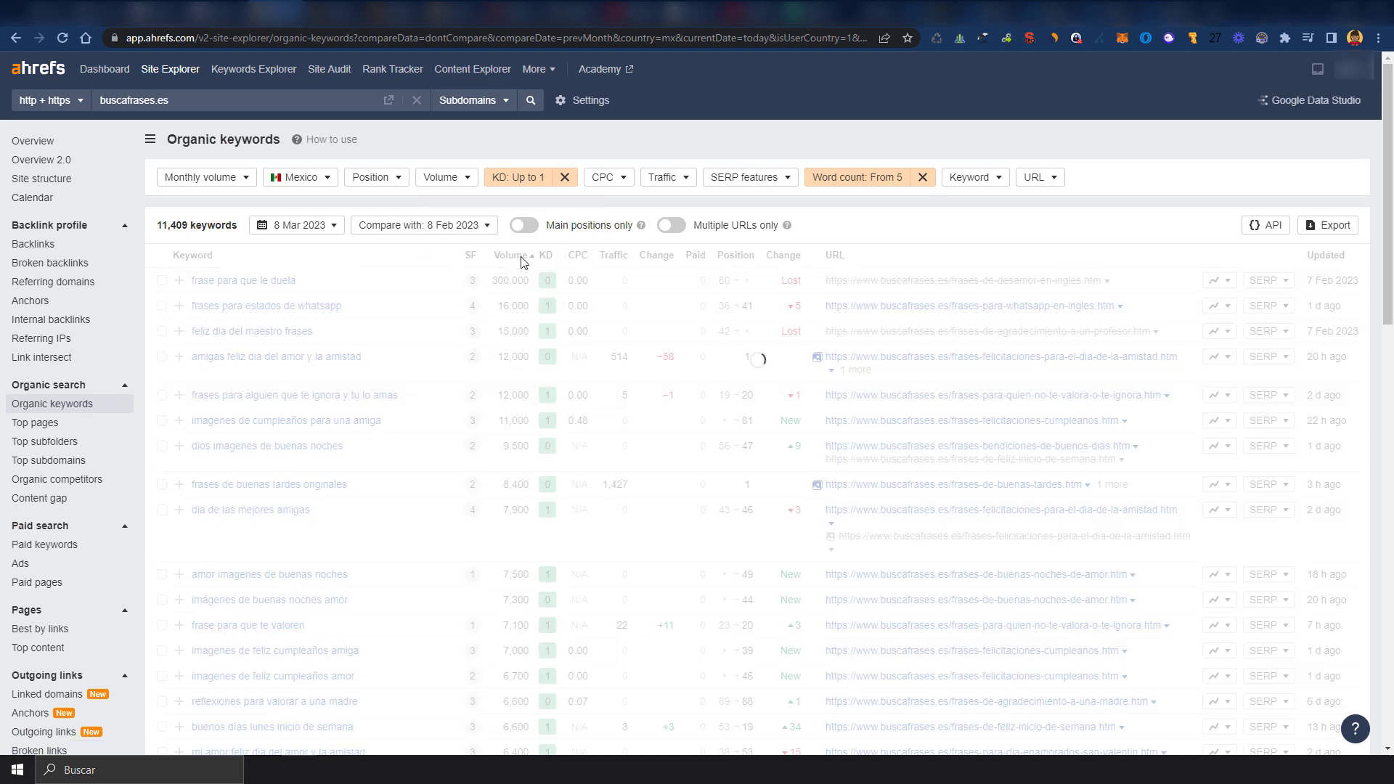
{"action": "scroll", "coordinate": [288, 390], "scroll_direction": "down", "scroll_amount": 1}
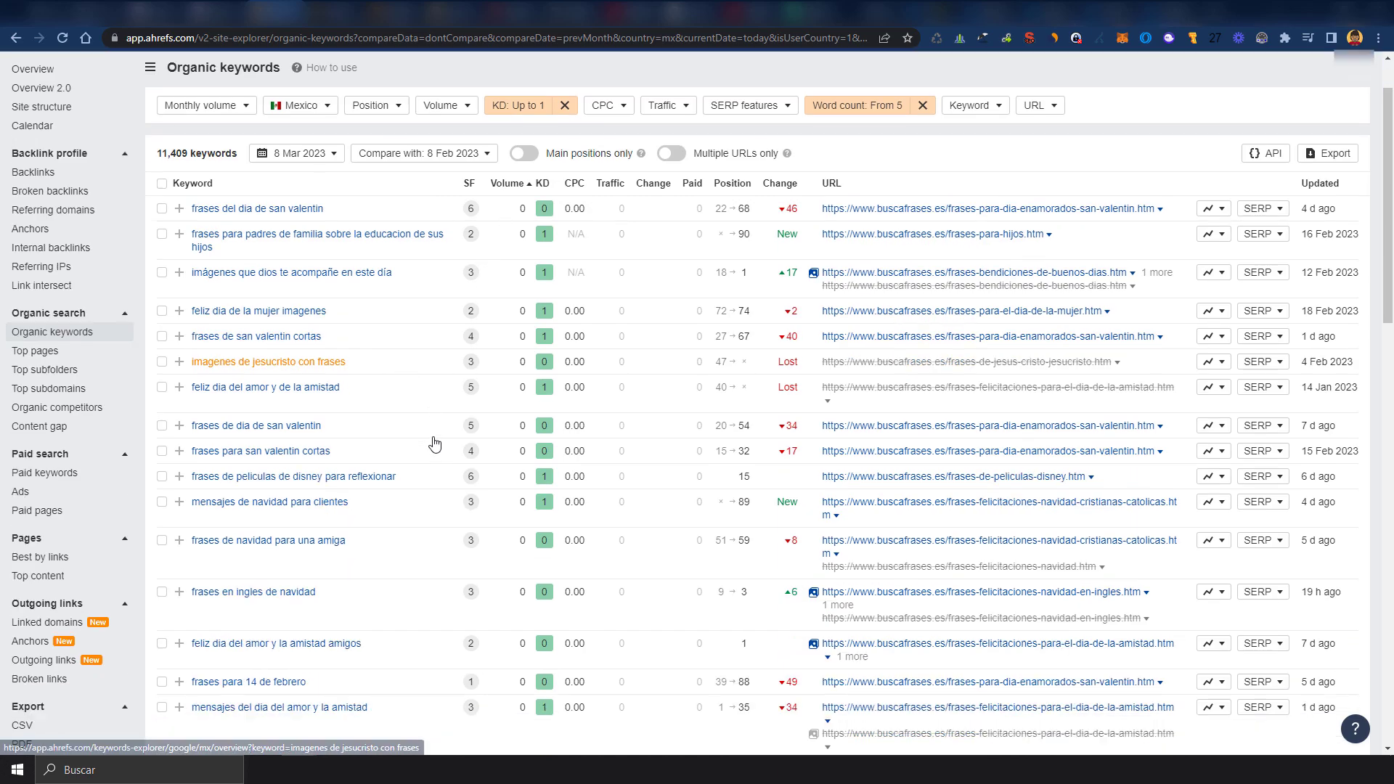
{"action": "scroll", "coordinate": [436, 443], "scroll_direction": "down", "scroll_amount": 5}
{"action": "scroll", "coordinate": [432, 454], "scroll_direction": "down", "scroll_amount": 2}
{"action": "scroll", "coordinate": [421, 468], "scroll_direction": "down", "scroll_amount": 1}
{"action": "scroll", "coordinate": [418, 470], "scroll_direction": "down", "scroll_amount": 2}
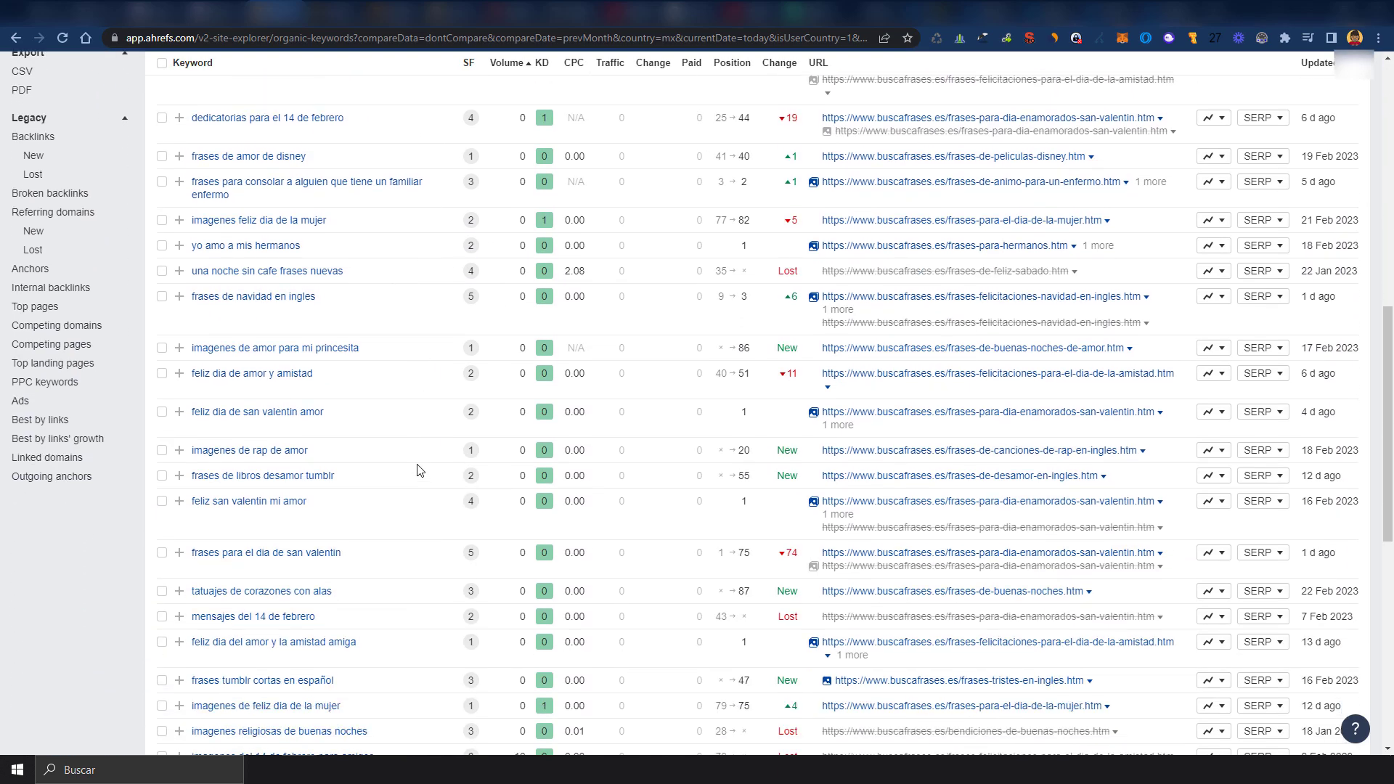
{"action": "scroll", "coordinate": [417, 472], "scroll_direction": "up", "scroll_amount": 3}
{"action": "scroll", "coordinate": [418, 472], "scroll_direction": "up", "scroll_amount": 10}
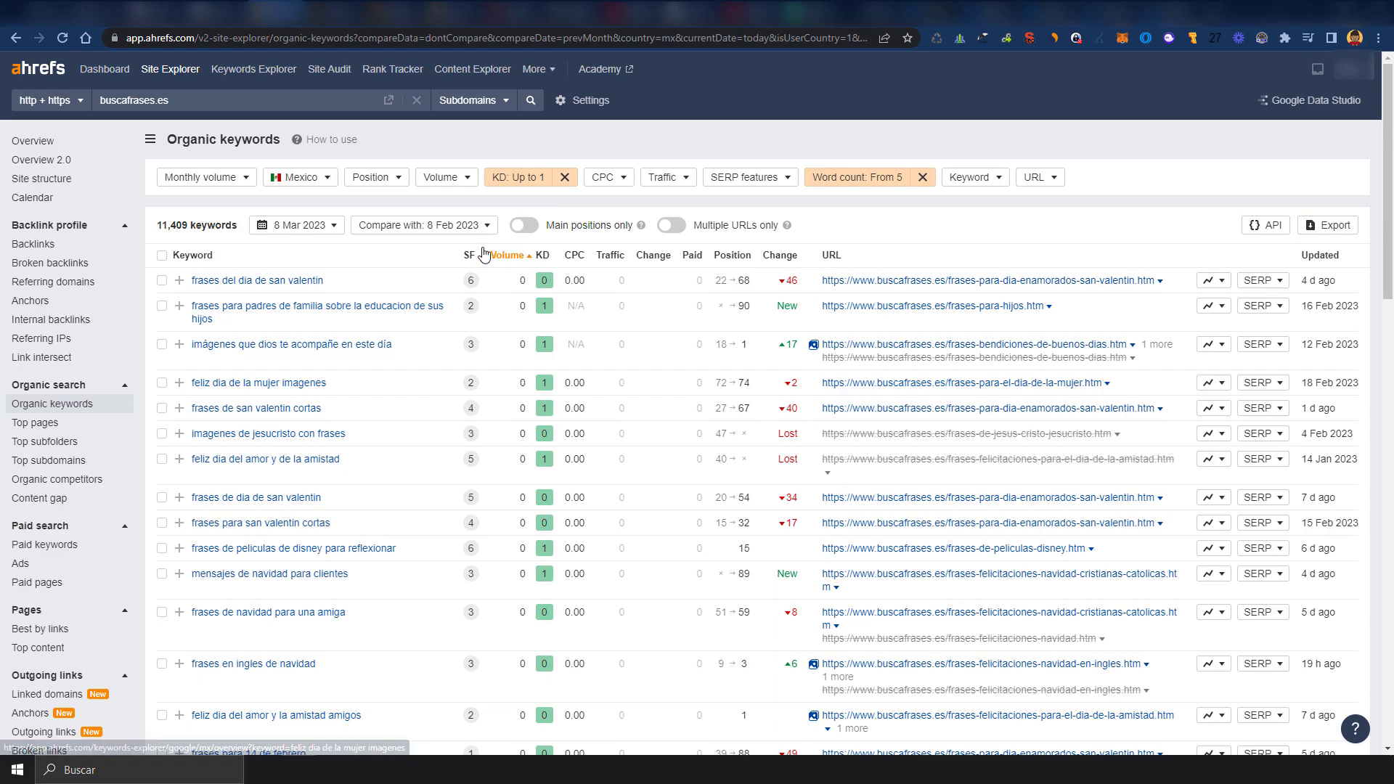
{"action": "left_click", "coordinate": [506, 255]}
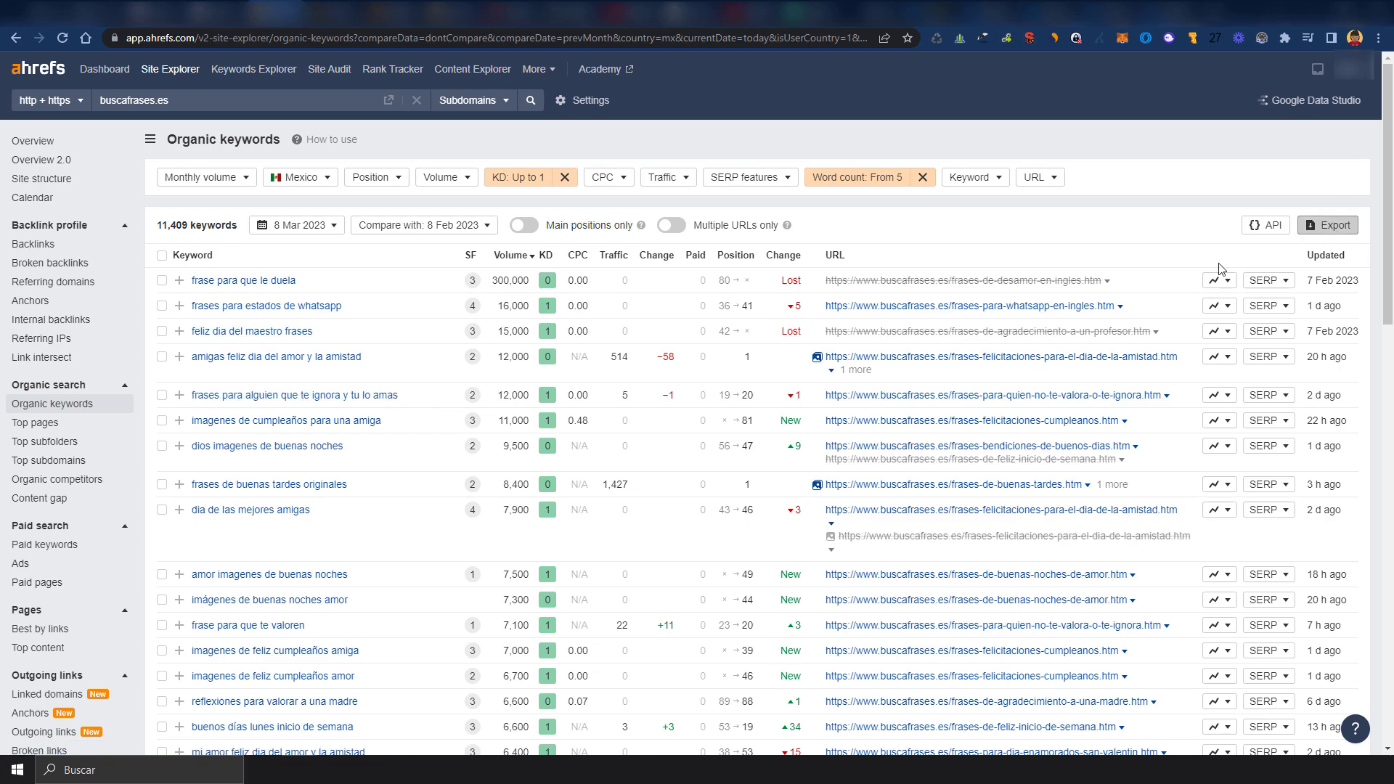
Export the first 1,000 keywords to CSV and paste them into the Notepad notes
{"action": "left_click", "coordinate": [1328, 225]}
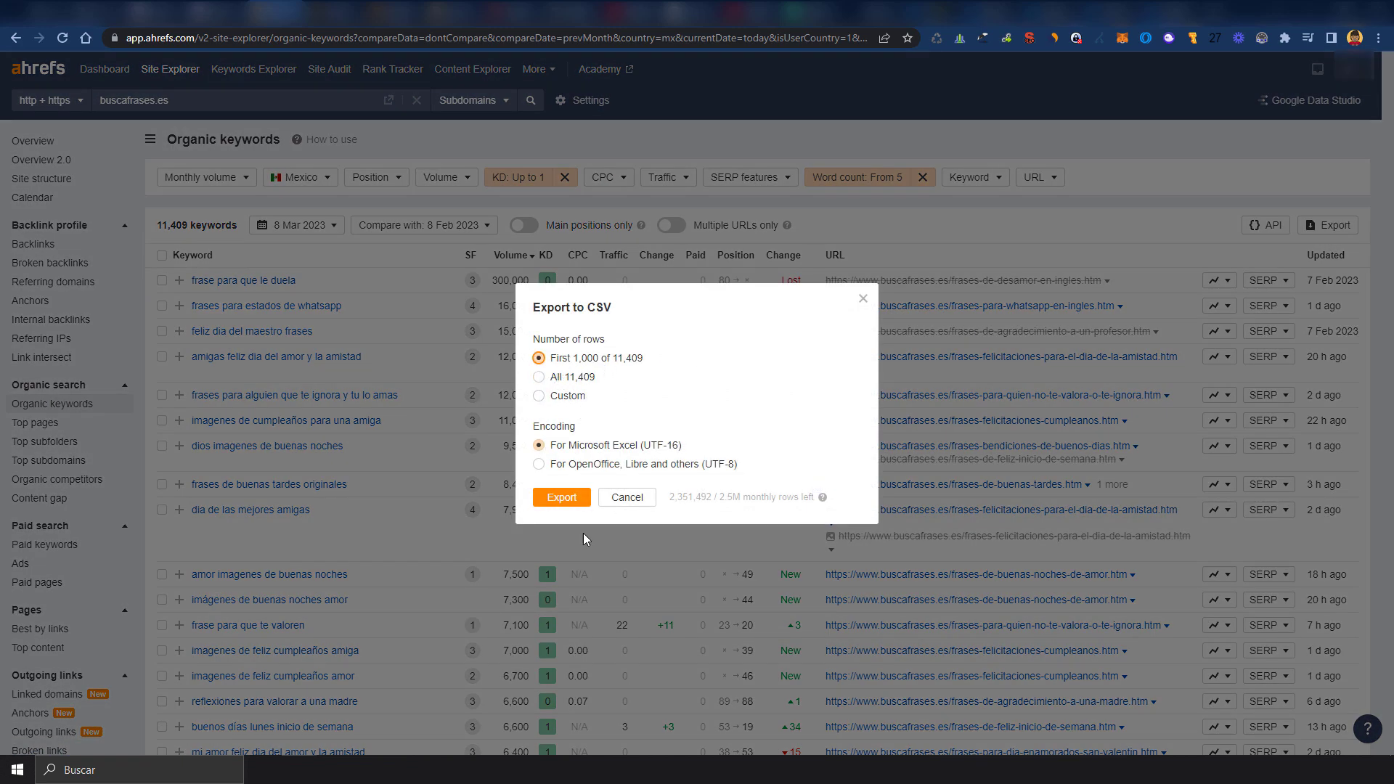
{"action": "left_click", "coordinate": [562, 497]}
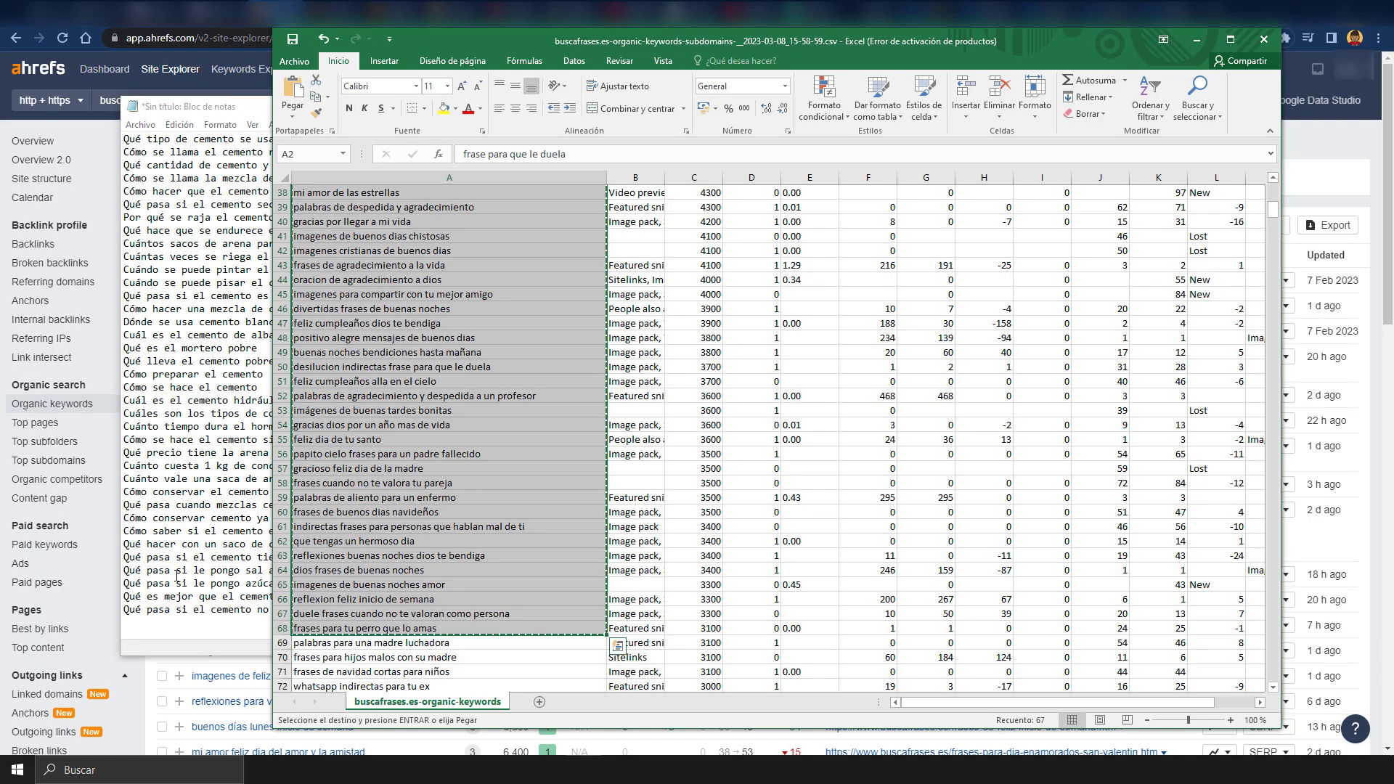
{"action": "left_click", "coordinate": [170, 571]}
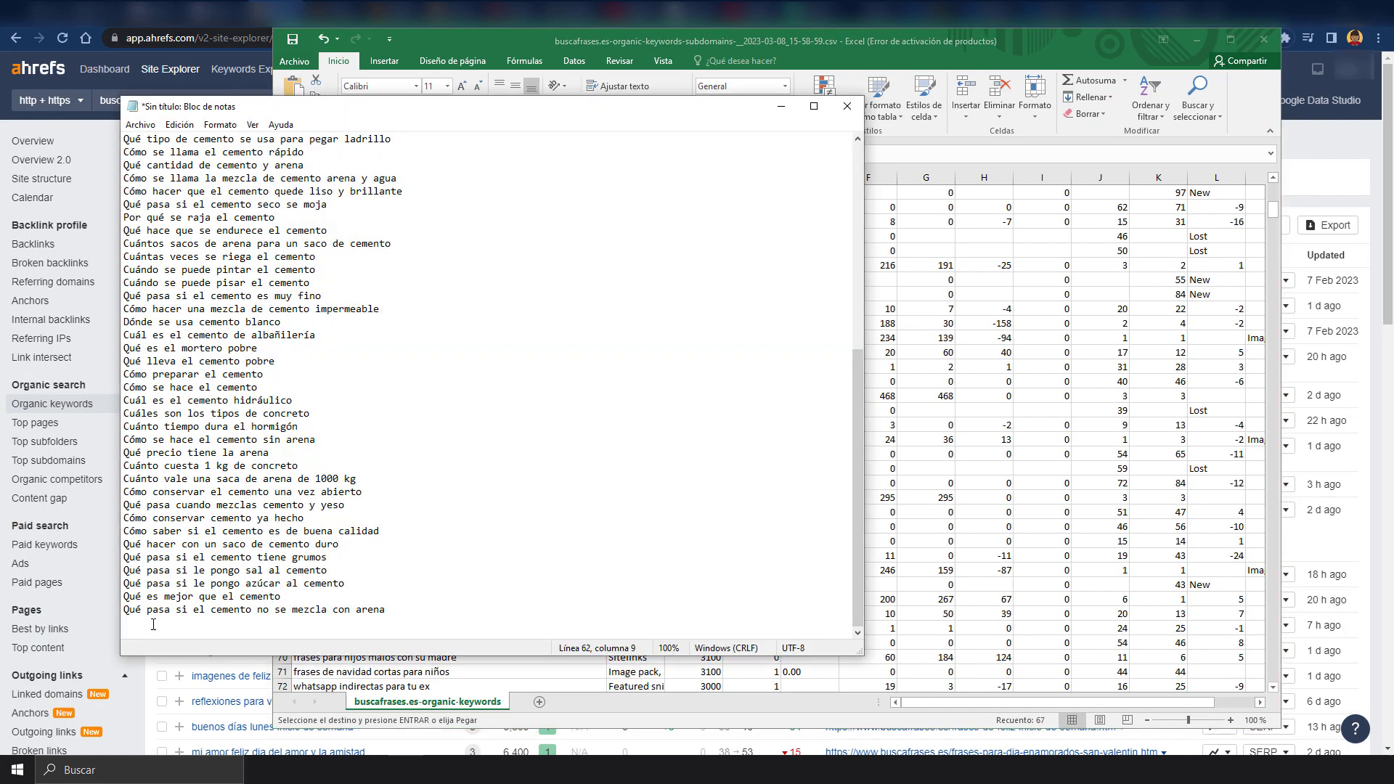
{"action": "key", "text": "ctrl+v"}
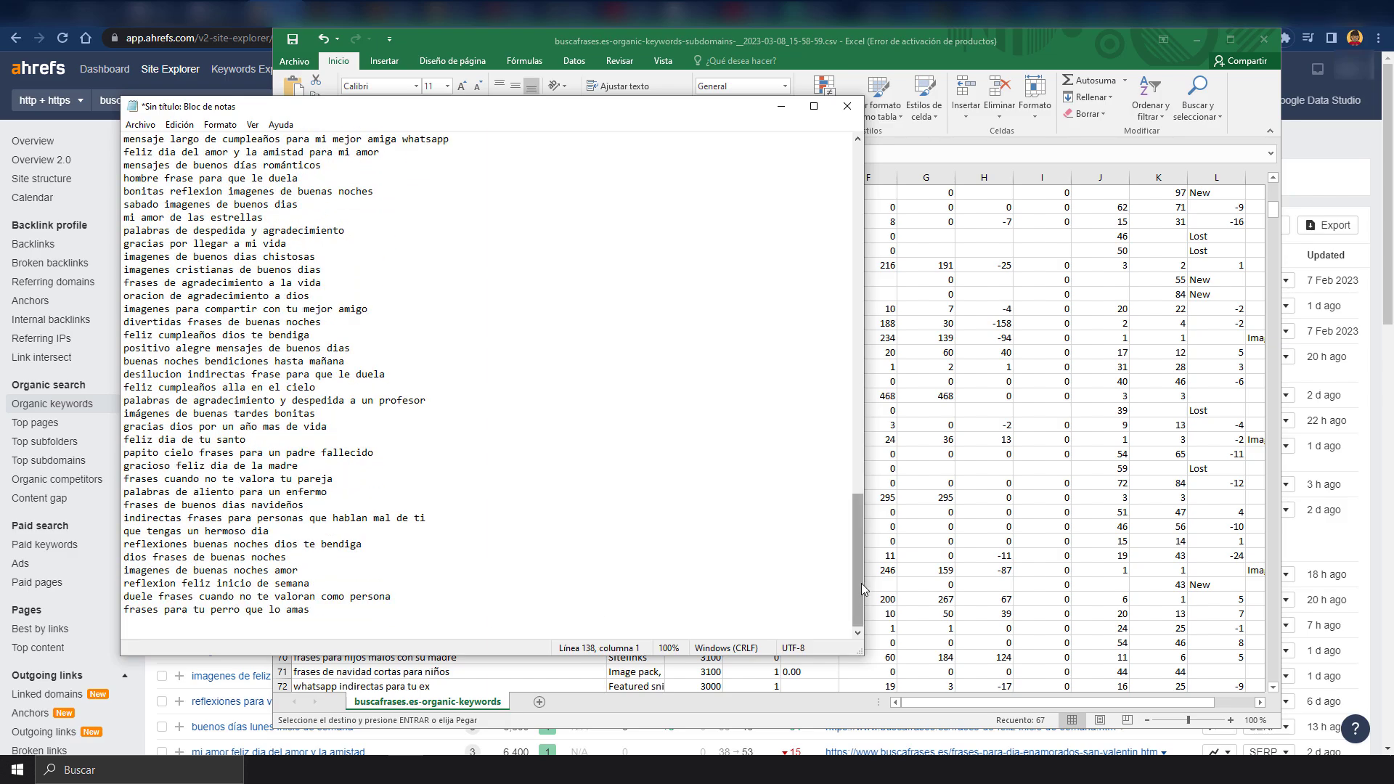
{"action": "scroll", "coordinate": [435, 472], "scroll_direction": "up", "scroll_amount": 20}
{"action": "scroll", "coordinate": [271, 359], "scroll_direction": "up", "scroll_amount": 2}
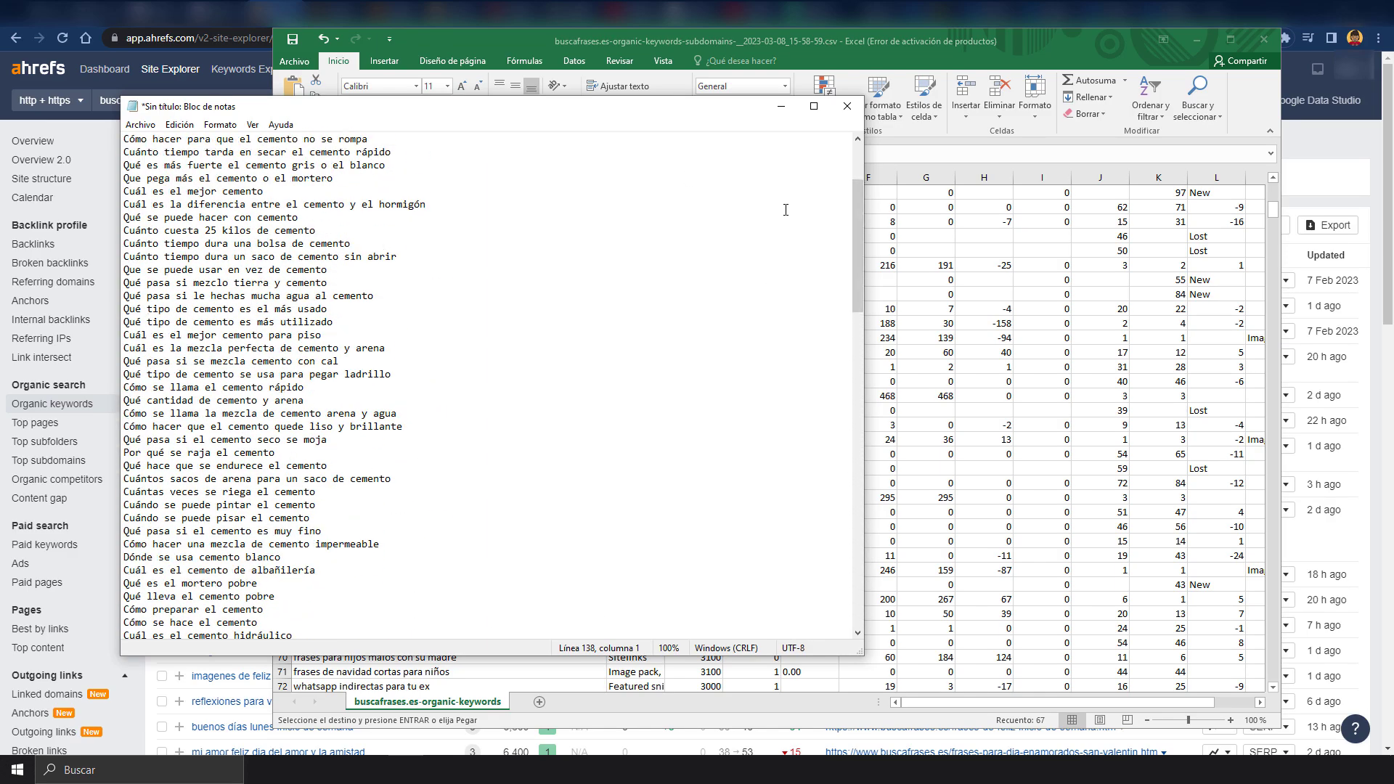
{"action": "left_click", "coordinate": [1196, 42]}
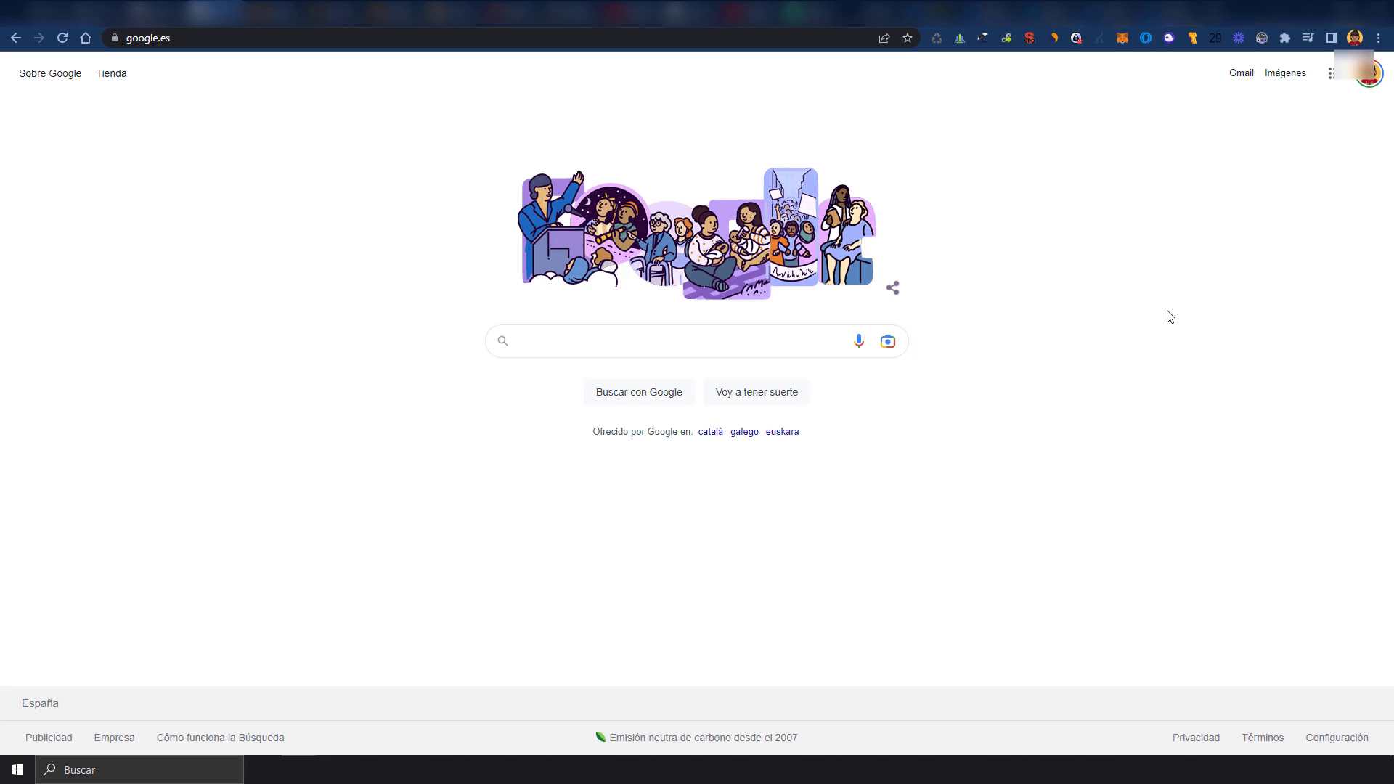
Look up 'cemento' for Spain in Ahrefs Keywords Explorer: 11K monthly volume, difficulty 0
{"action": "left_click", "coordinate": [407, 11]}
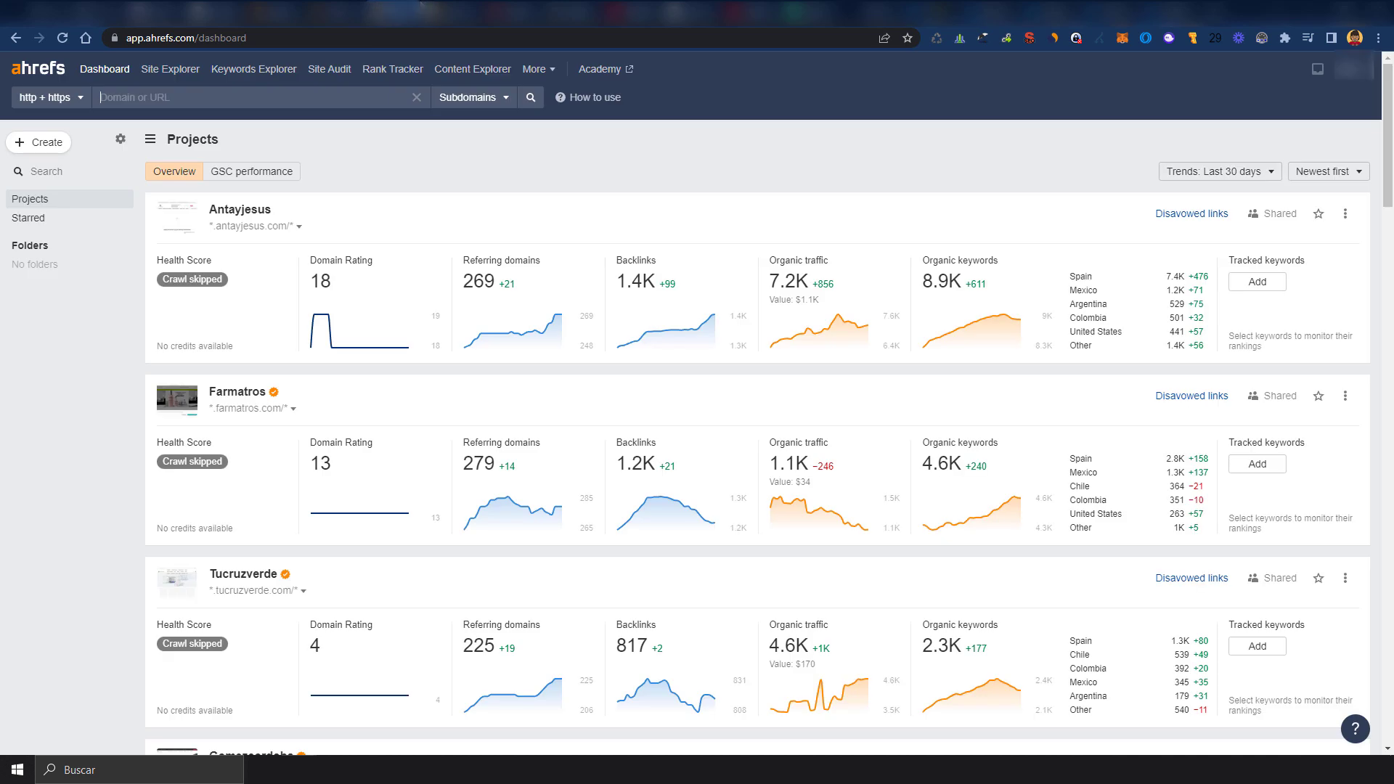
{"action": "left_click", "coordinate": [254, 70]}
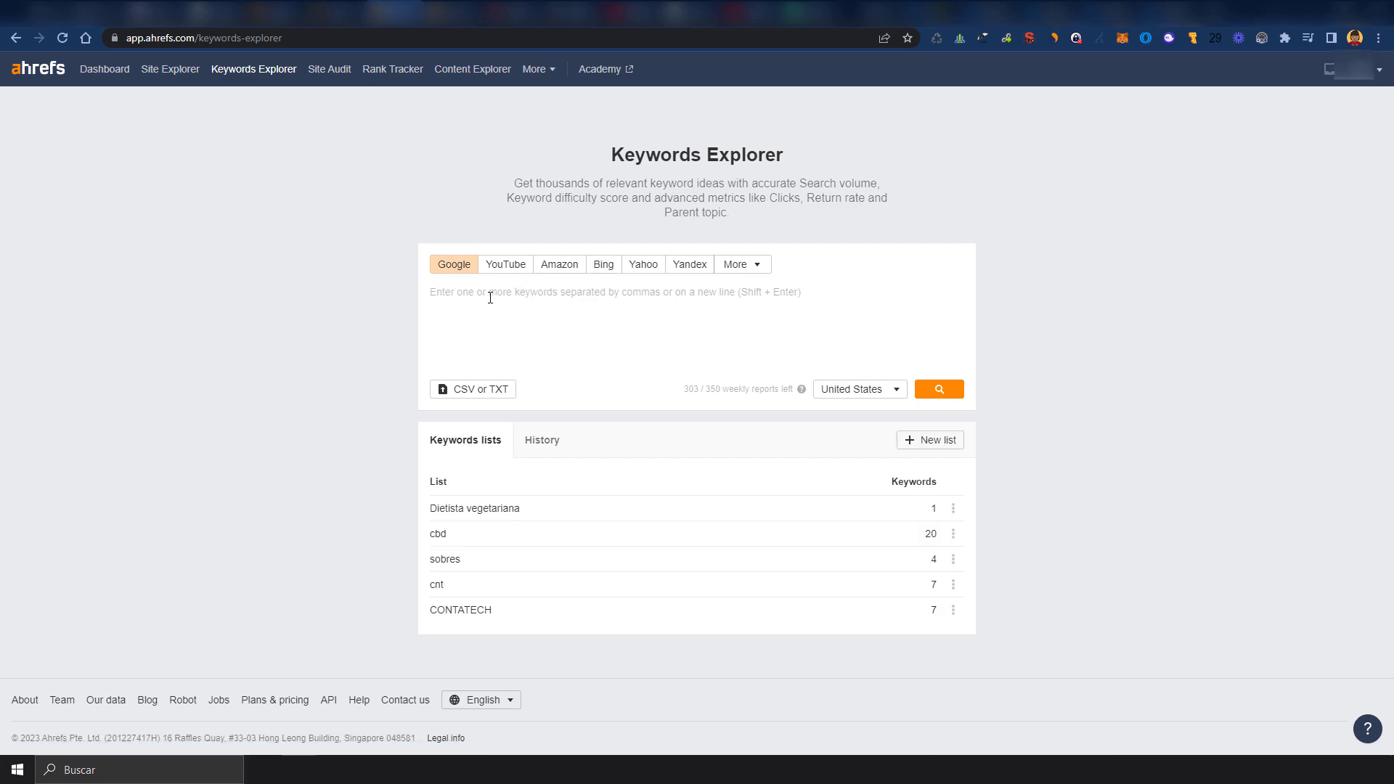
{"action": "type", "text": "cemento"}
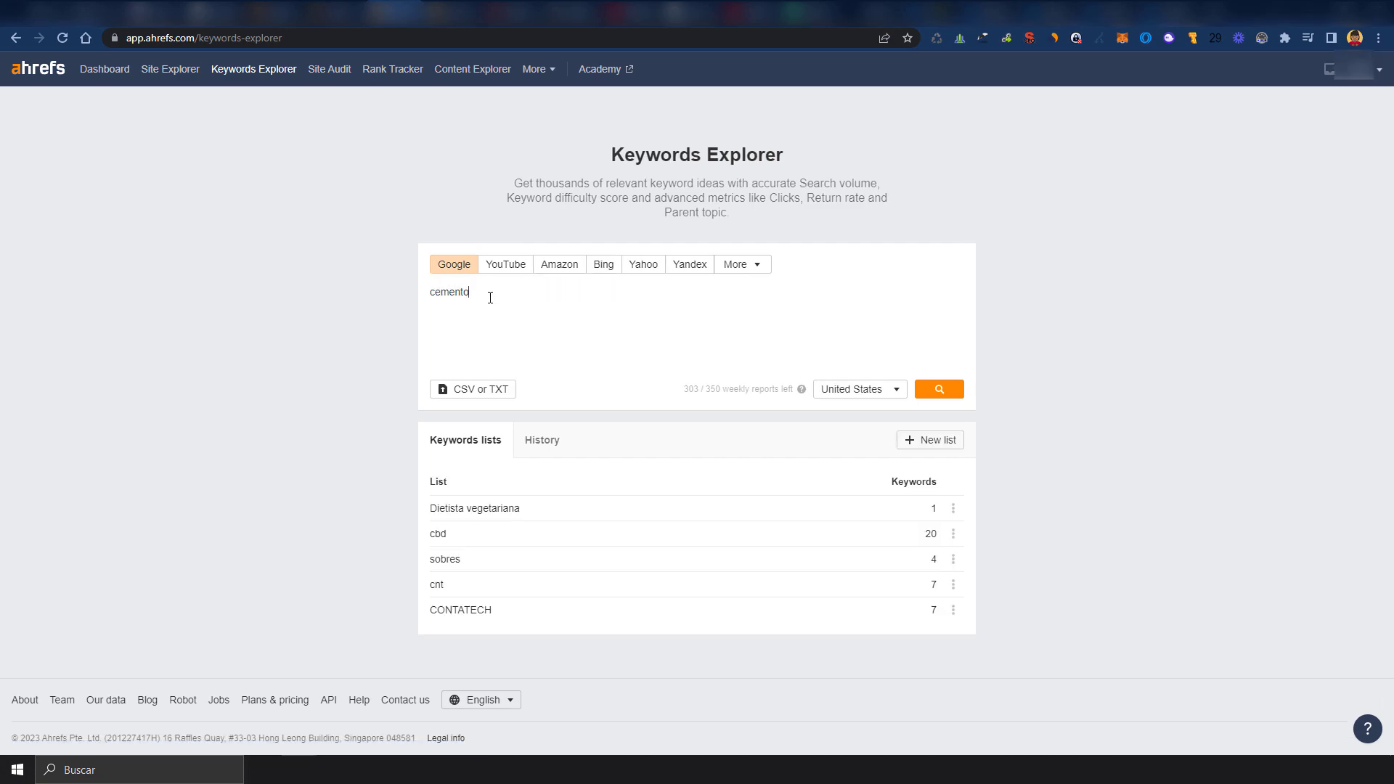
{"action": "left_click", "coordinate": [901, 398]}
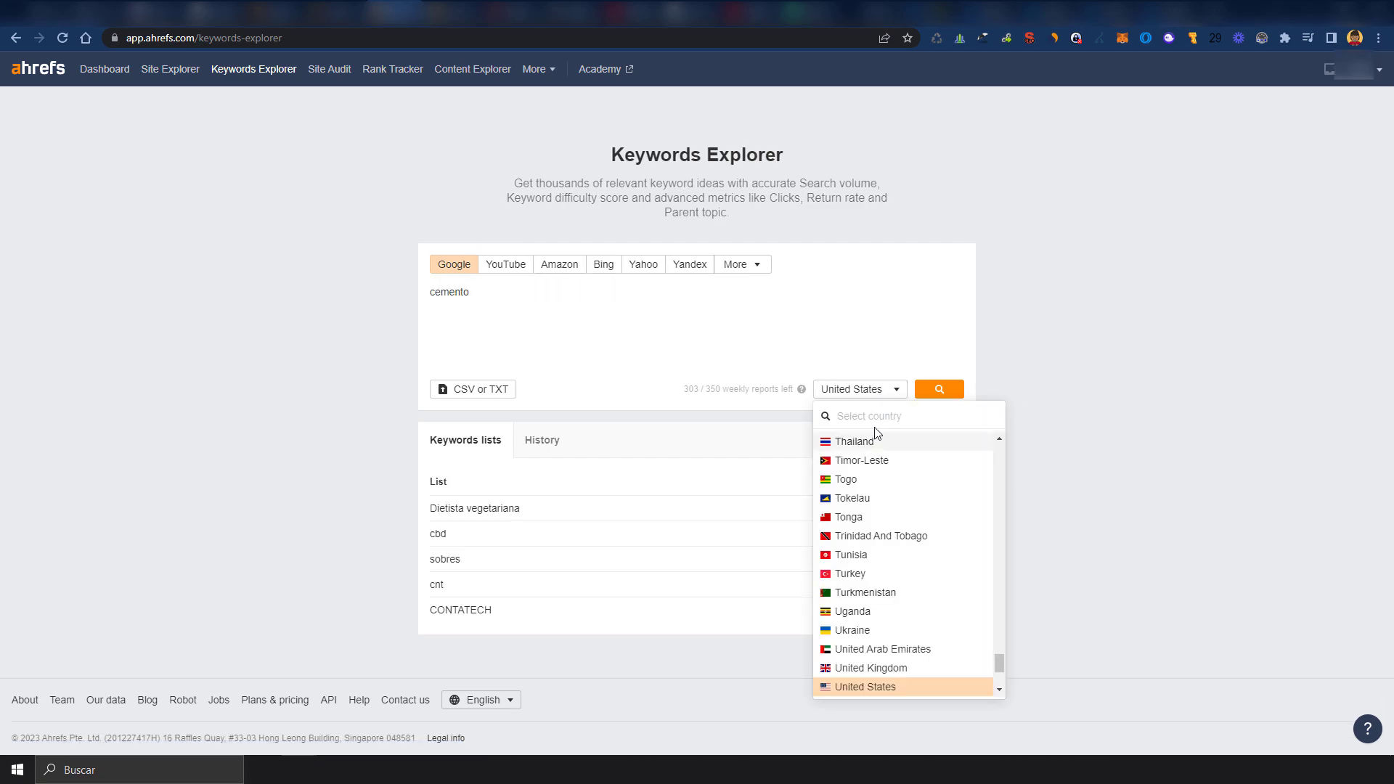
{"action": "type", "text": "sd"}
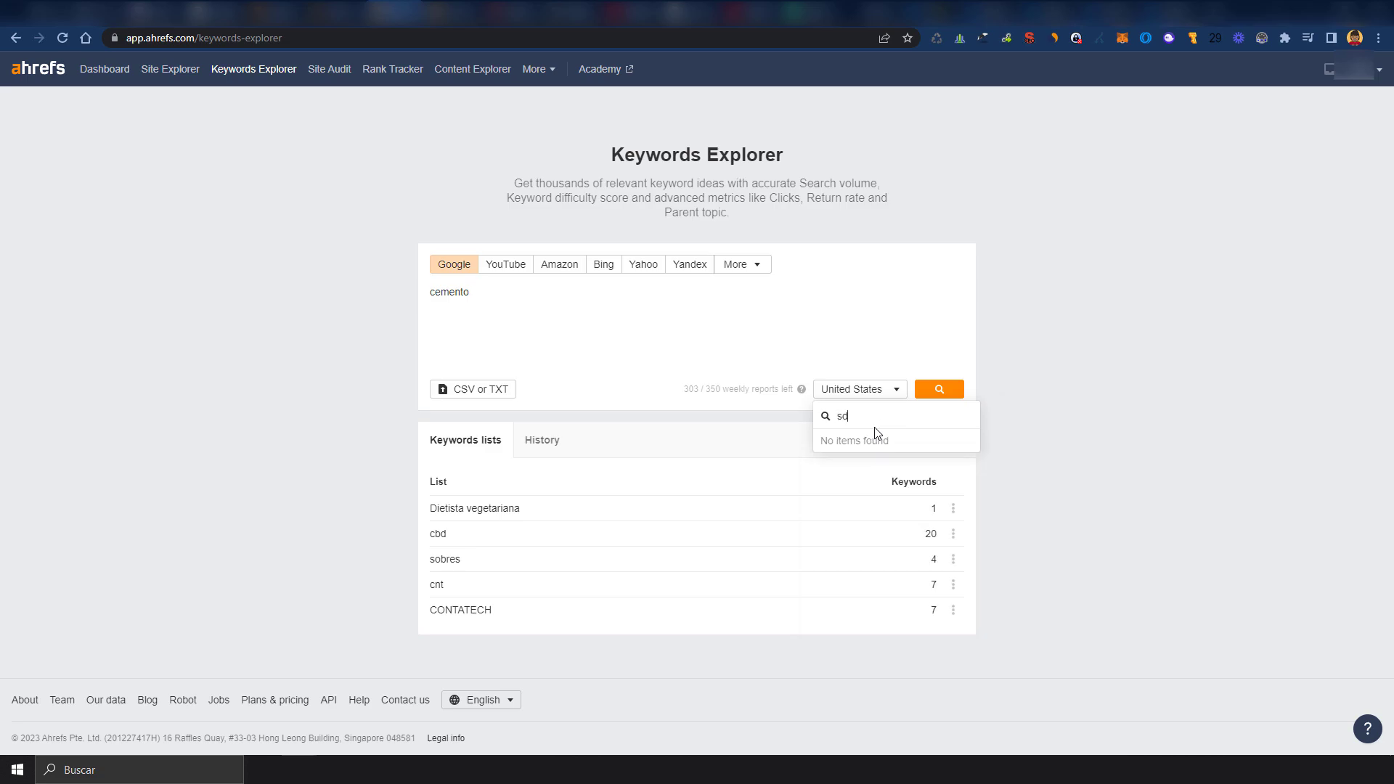
{"action": "type", "text": "pa"}
{"action": "left_click", "coordinate": [895, 445]}
{"action": "left_click", "coordinate": [939, 390]}
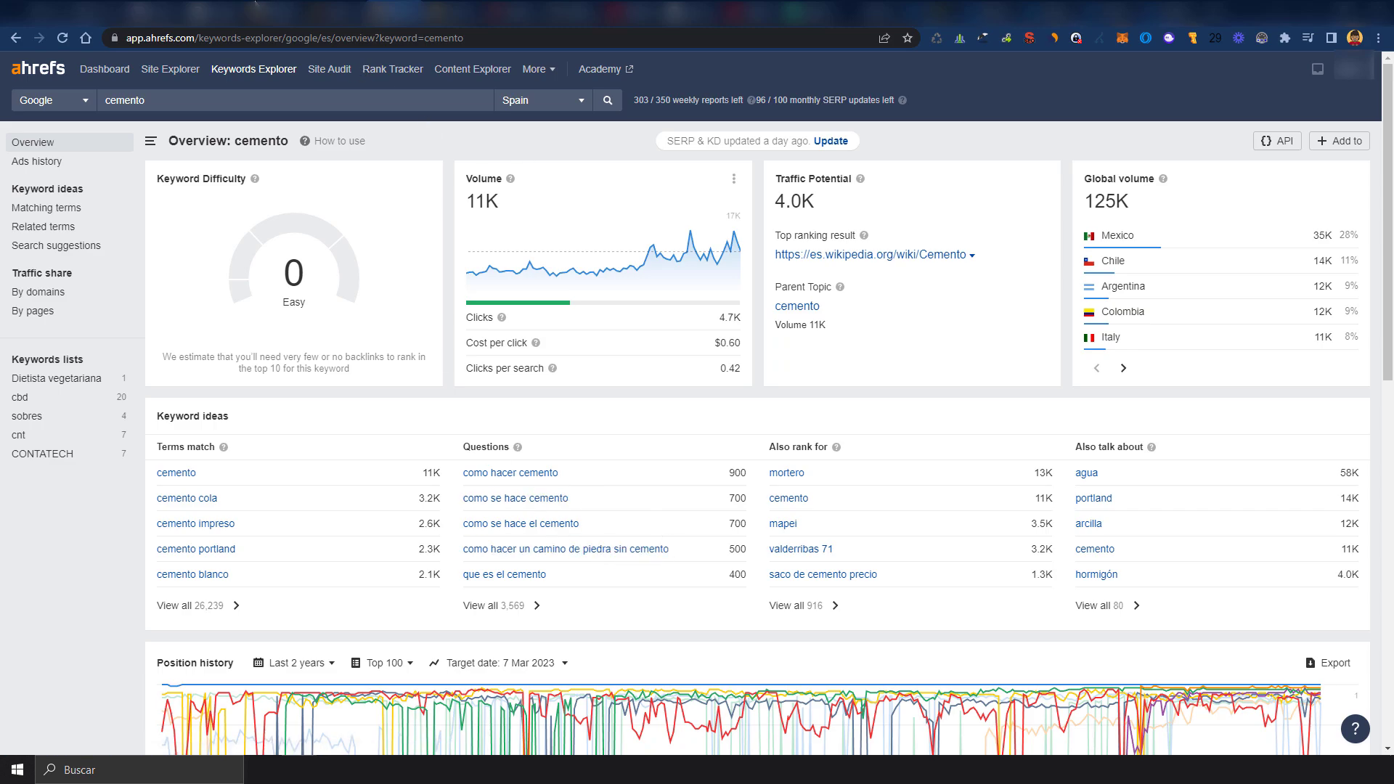
{"action": "left_click", "coordinate": [85, 37]}
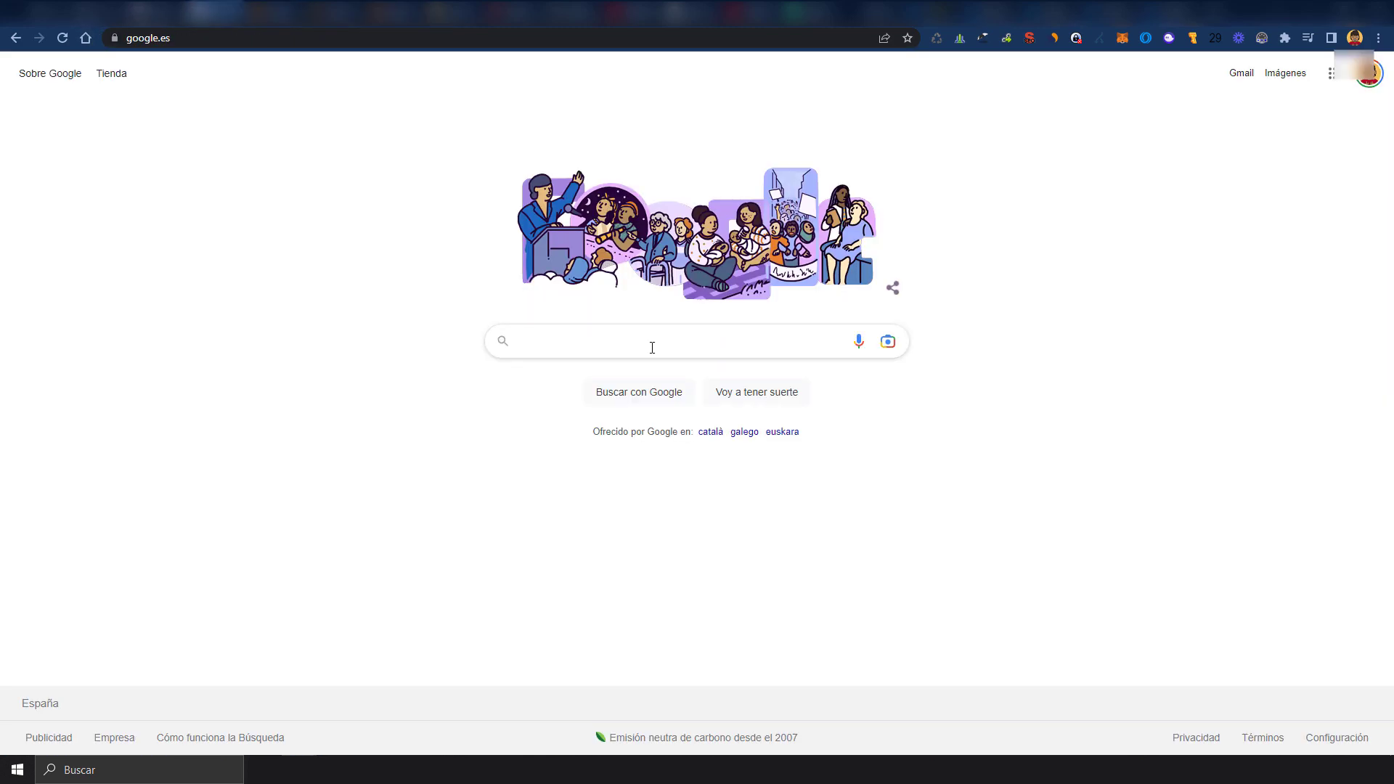
Generate Keyword Sheeter ideas for 'cement' with Spain as the country, yielding 369 suggestions
{"action": "left_click", "coordinate": [586, 344]}
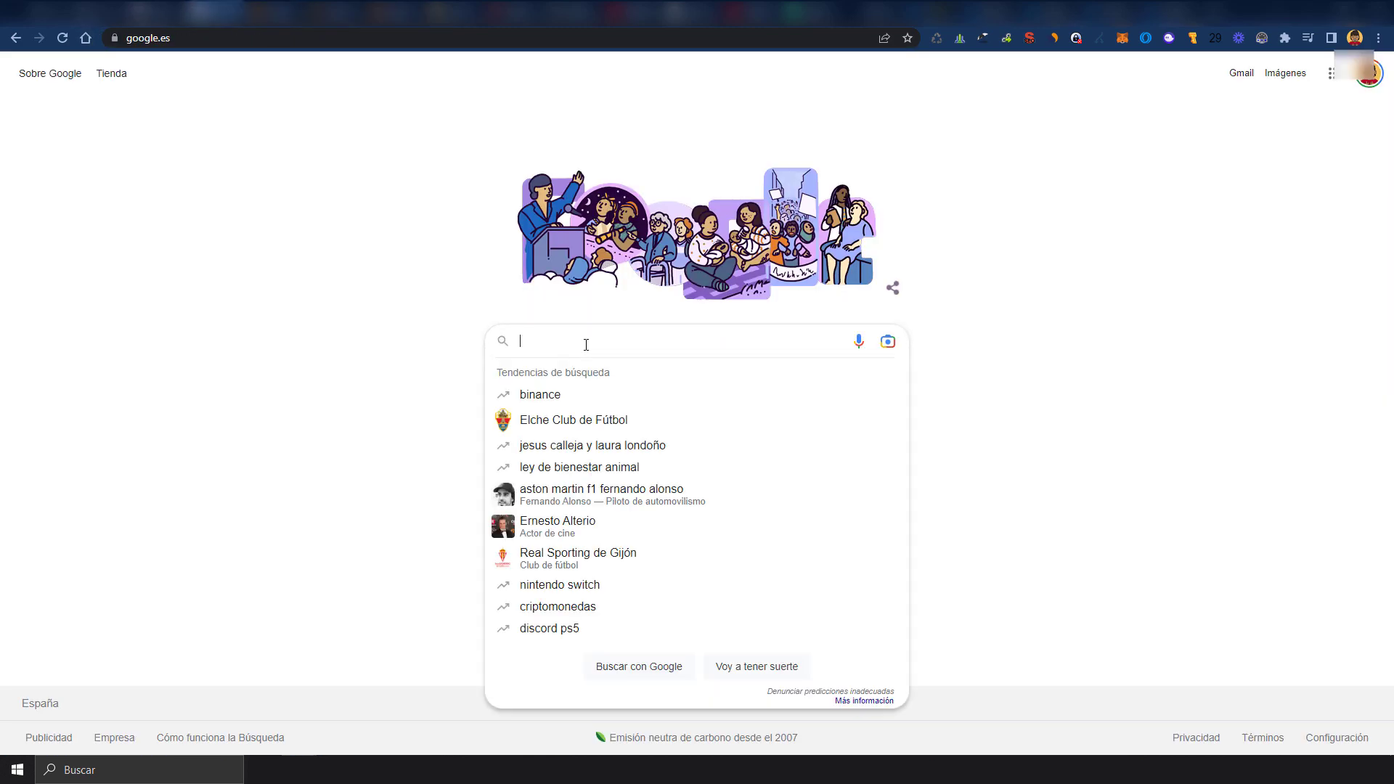
{"action": "type", "text": "key"}
{"action": "type", "text": "cement"}
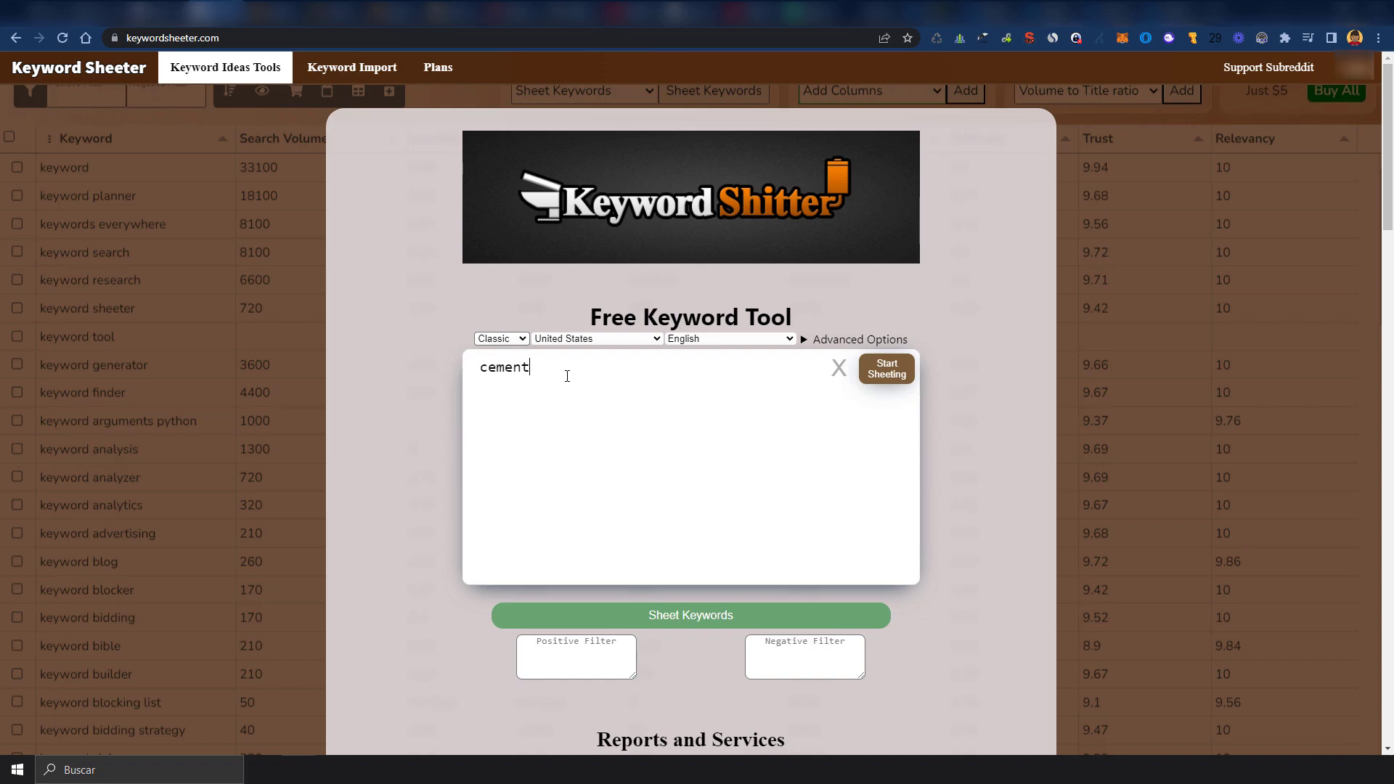
{"action": "left_click", "coordinate": [611, 338]}
{"action": "left_click", "coordinate": [574, 399]}
{"action": "left_click", "coordinate": [885, 371]}
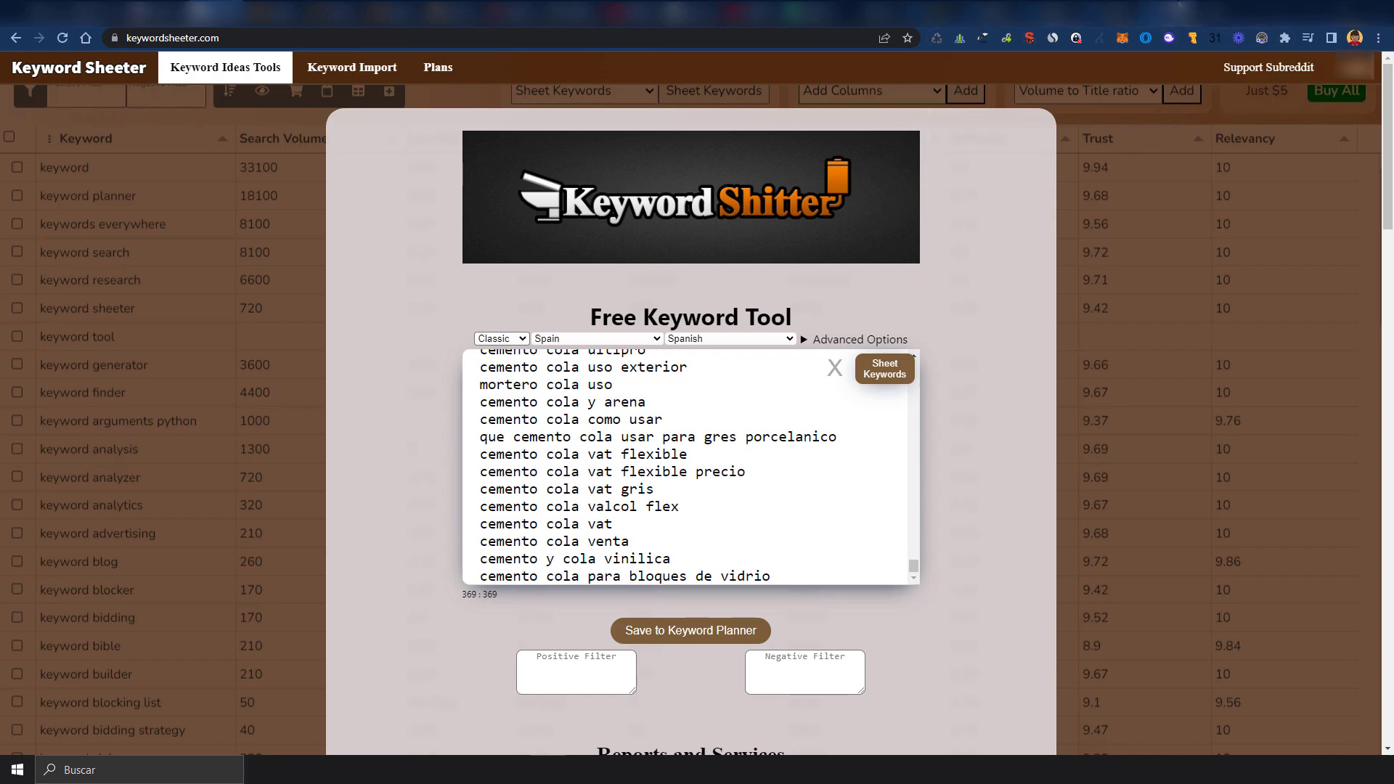
{"action": "left_click", "coordinate": [1178, 9]}
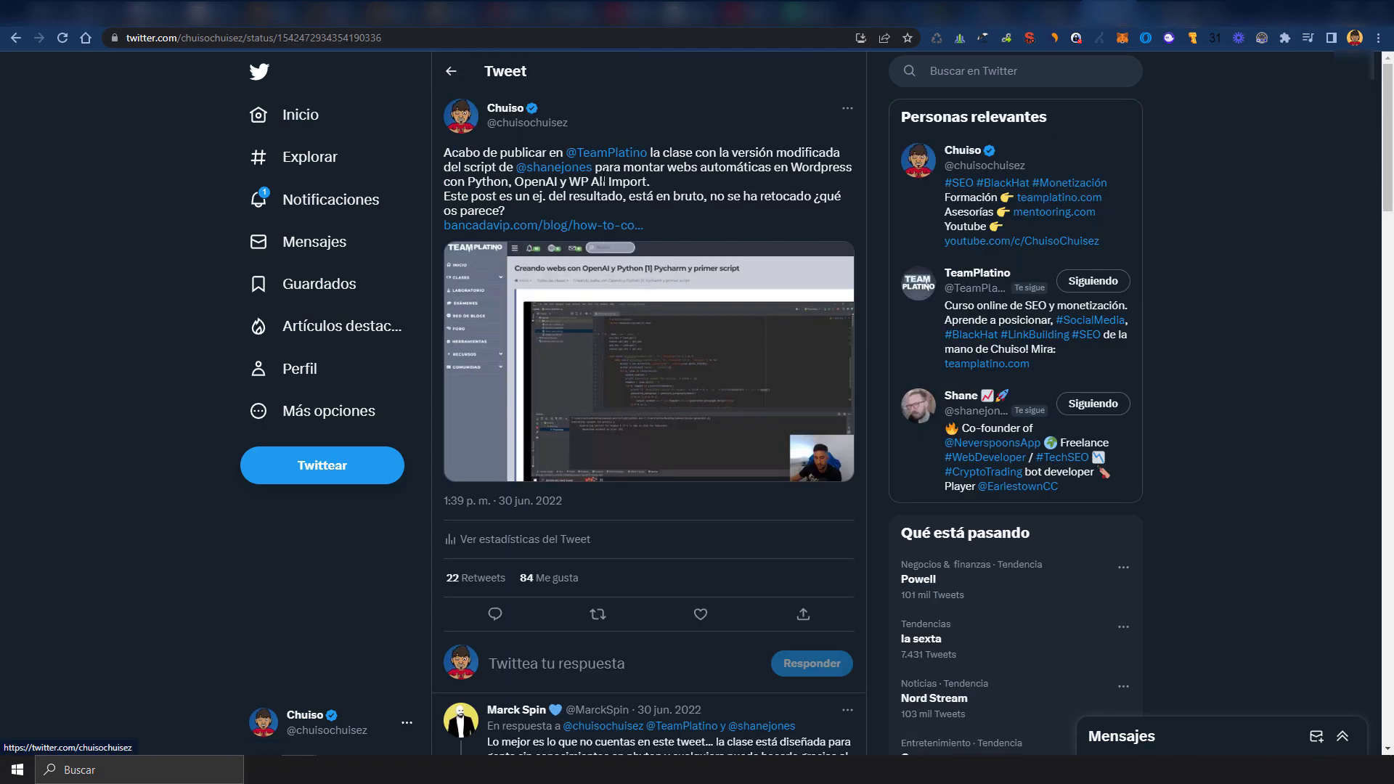
View a tweet's image full size, then browse the previous SEO profile's timeline
{"action": "left_click", "coordinate": [621, 345]}
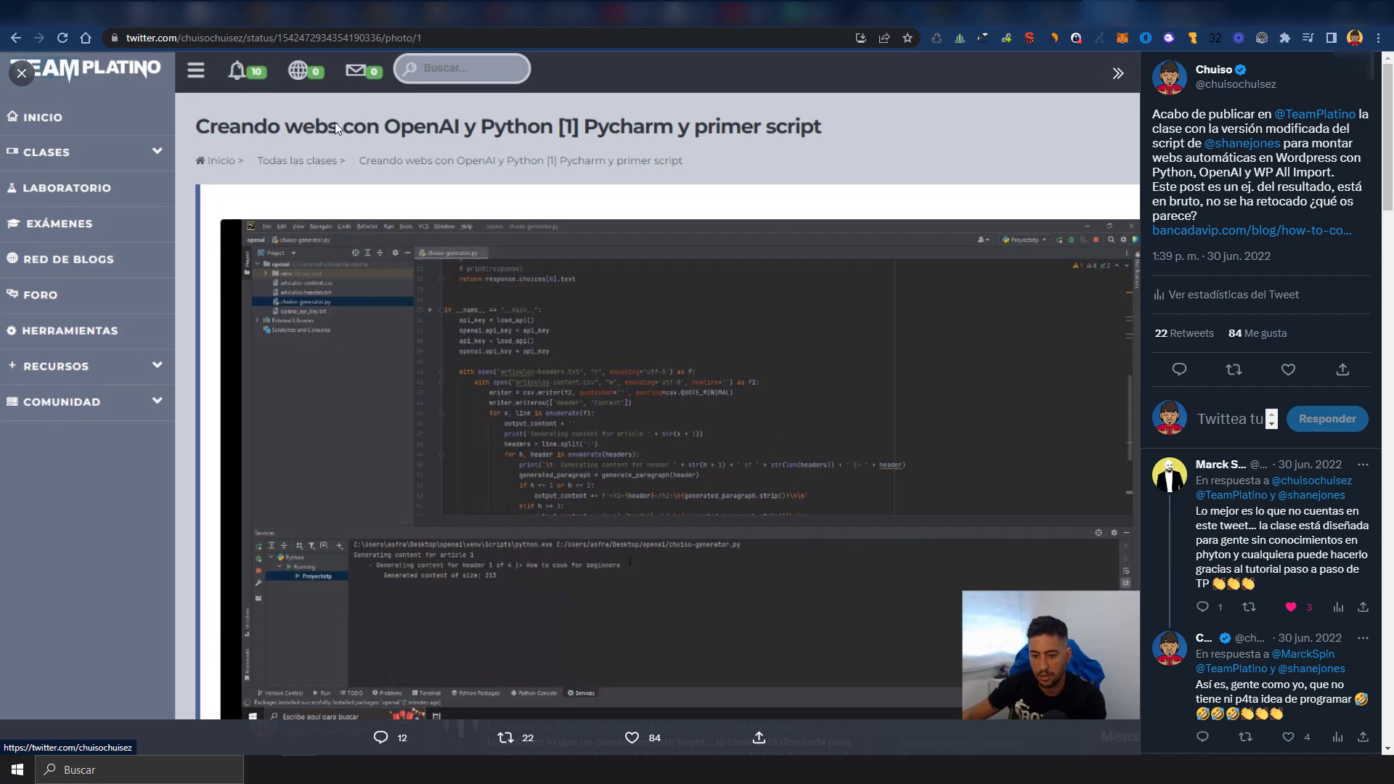
{"action": "left_click", "coordinate": [21, 73]}
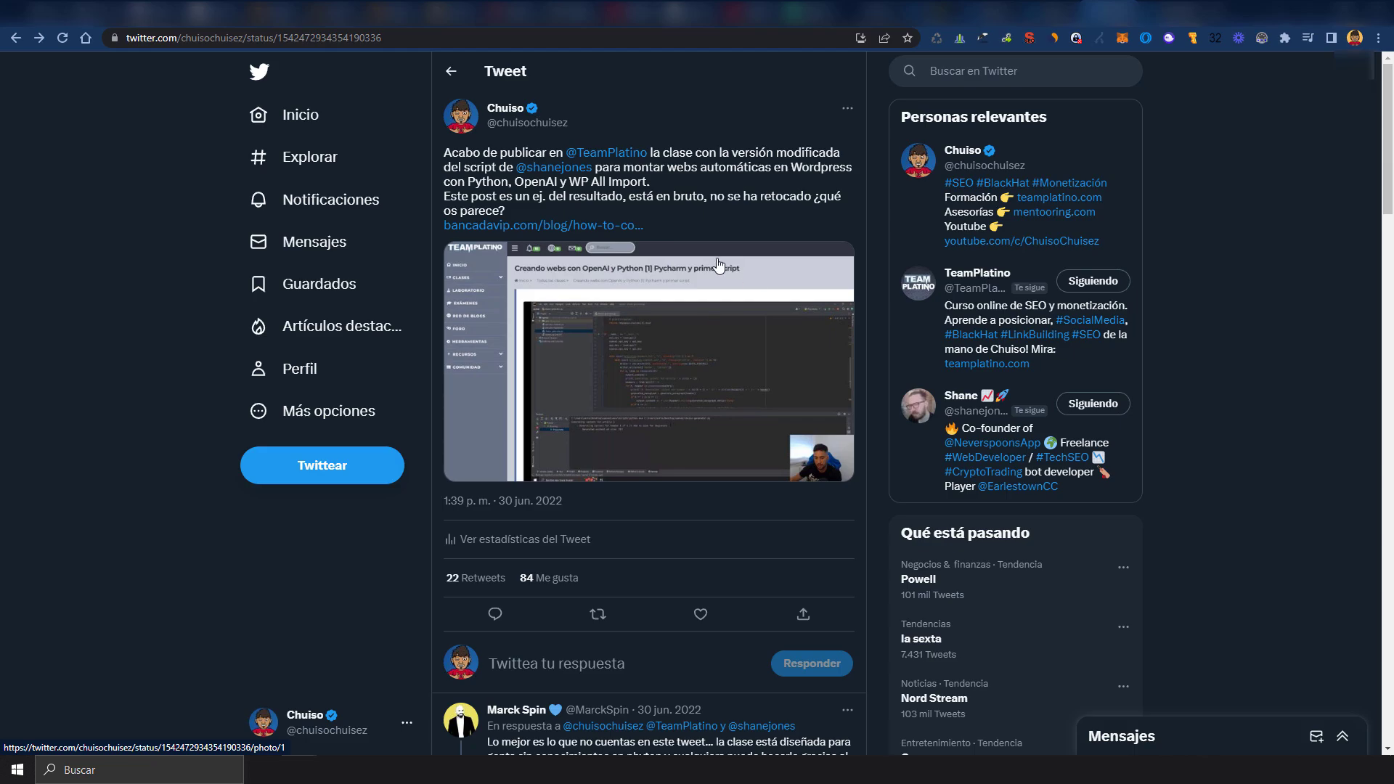
{"action": "key", "text": "alt+Left"}
{"action": "scroll", "coordinate": [607, 354], "scroll_direction": "up", "scroll_amount": 1}
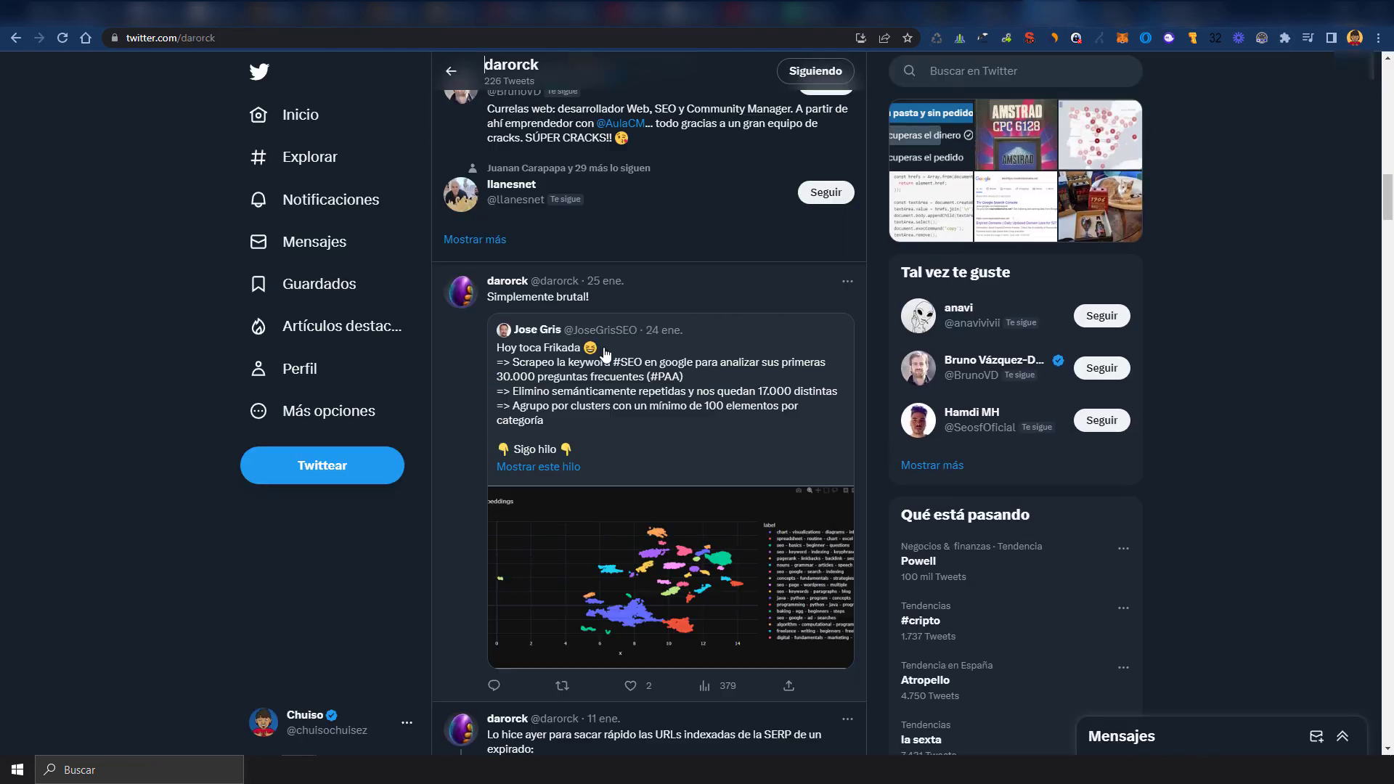
{"action": "scroll", "coordinate": [606, 354], "scroll_direction": "up", "scroll_amount": 5}
{"action": "scroll", "coordinate": [607, 354], "scroll_direction": "up", "scroll_amount": 5}
{"action": "scroll", "coordinate": [604, 353], "scroll_direction": "up", "scroll_amount": 5}
{"action": "scroll", "coordinate": [605, 354], "scroll_direction": "up", "scroll_amount": 5}
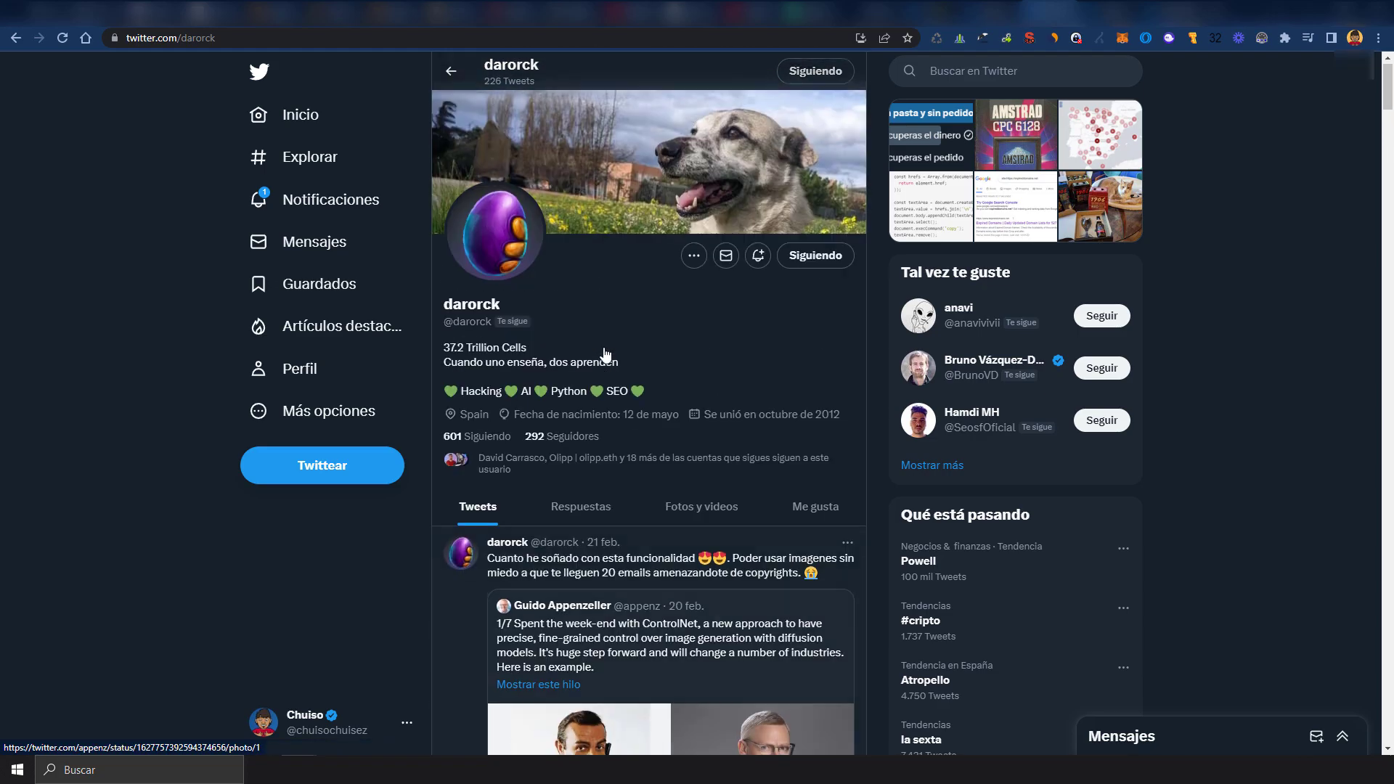
{"action": "scroll", "coordinate": [605, 354], "scroll_direction": "down", "scroll_amount": 4}
{"action": "scroll", "coordinate": [606, 353], "scroll_direction": "down", "scroll_amount": 4}
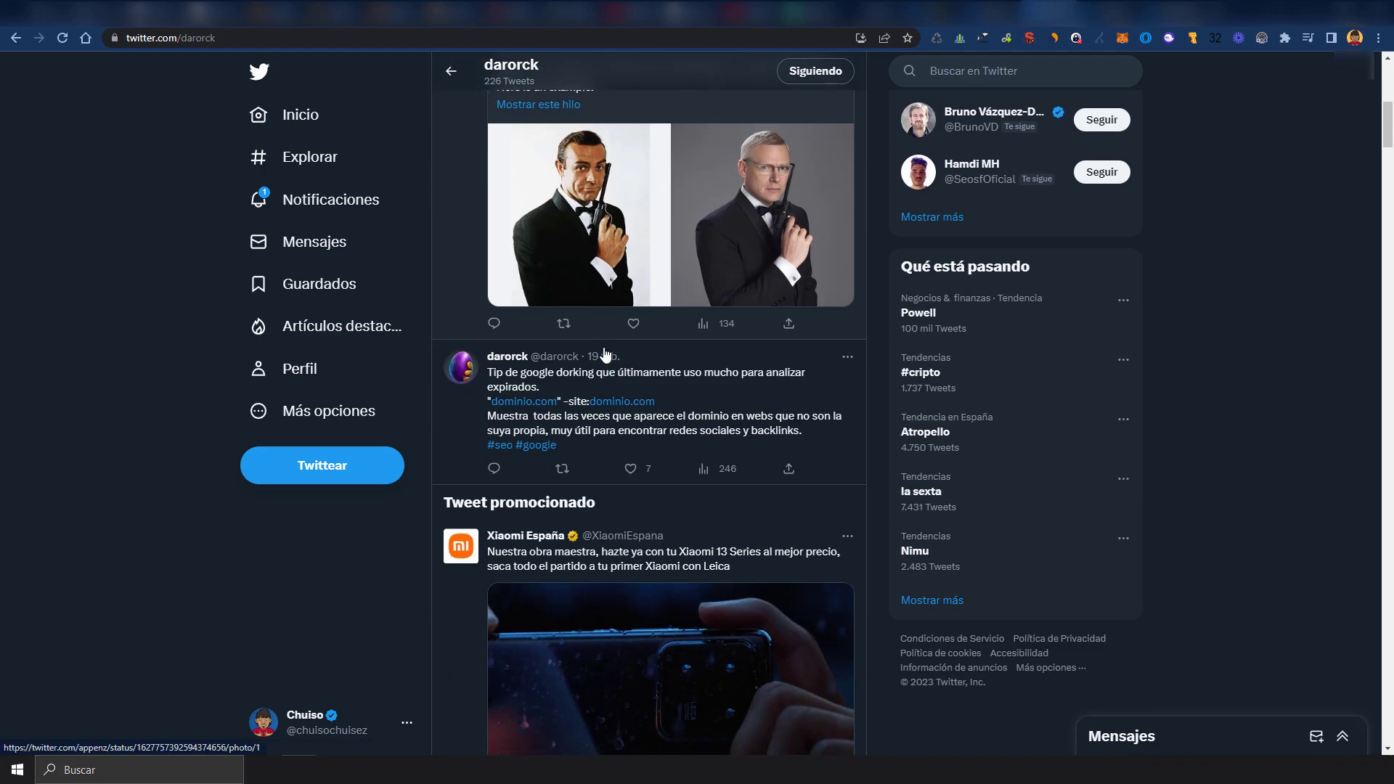
{"action": "scroll", "coordinate": [607, 354], "scroll_direction": "down", "scroll_amount": 4}
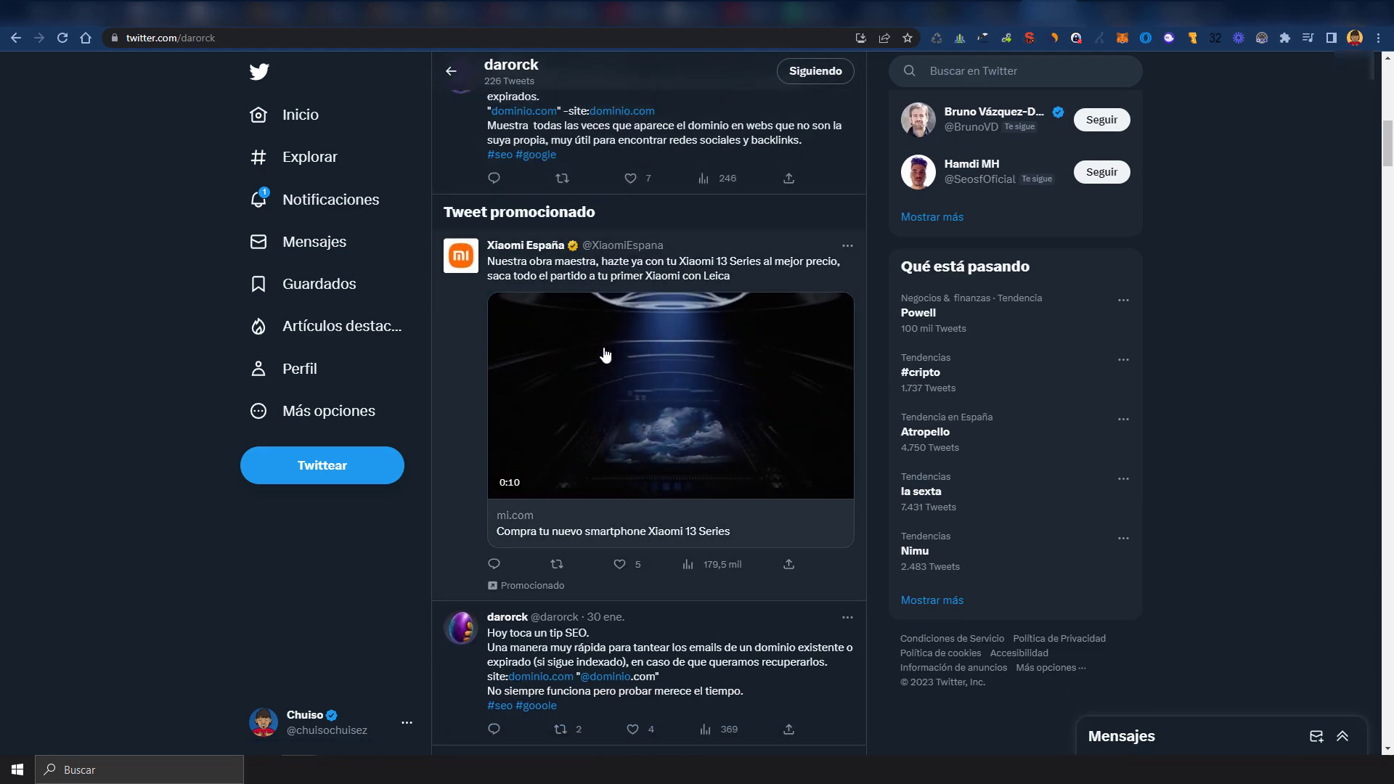
{"action": "scroll", "coordinate": [606, 354], "scroll_direction": "down", "scroll_amount": 2}
{"action": "scroll", "coordinate": [606, 354], "scroll_direction": "down", "scroll_amount": 3}
Browse the earlier SEO profile's tweets and open the one sharing the tutorial video
{"action": "key", "text": "alt+Left"}
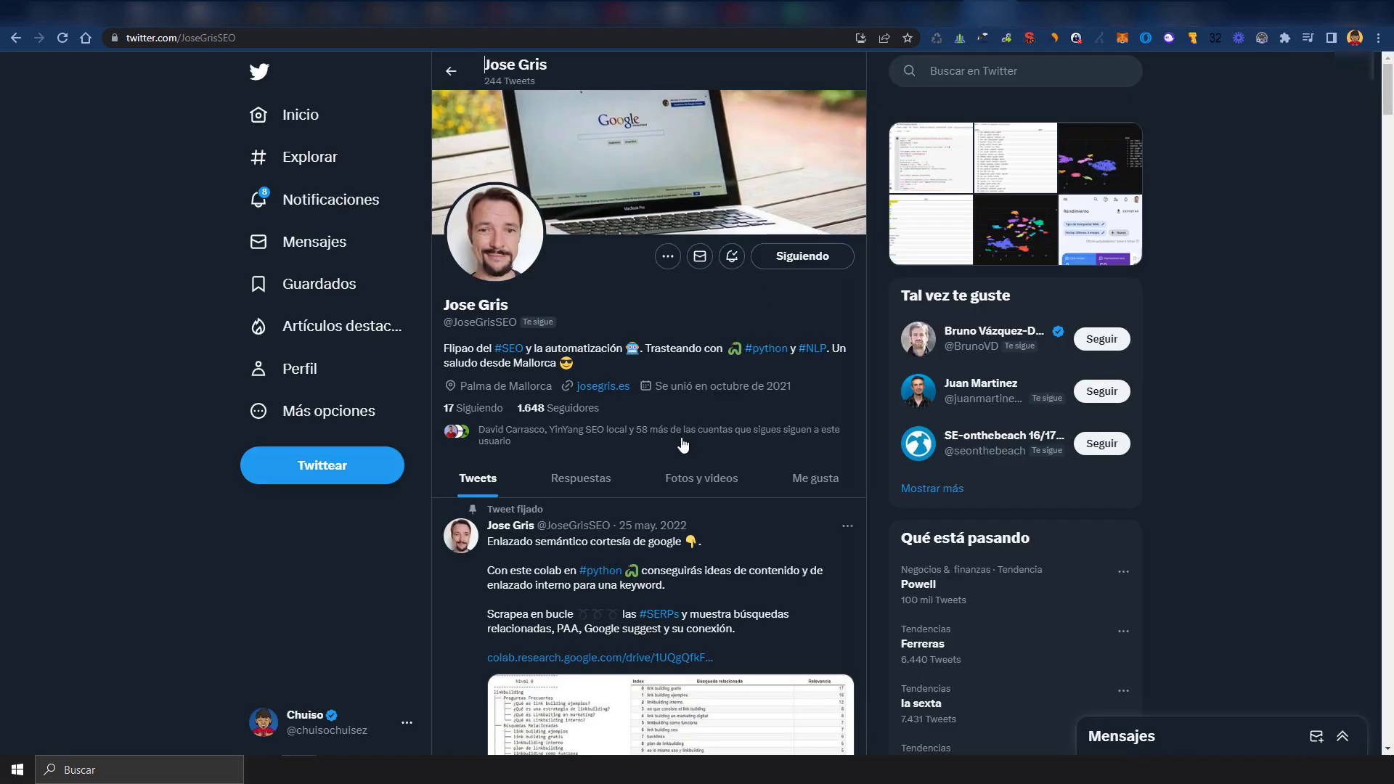
{"action": "scroll", "coordinate": [632, 427], "scroll_direction": "down", "scroll_amount": 3}
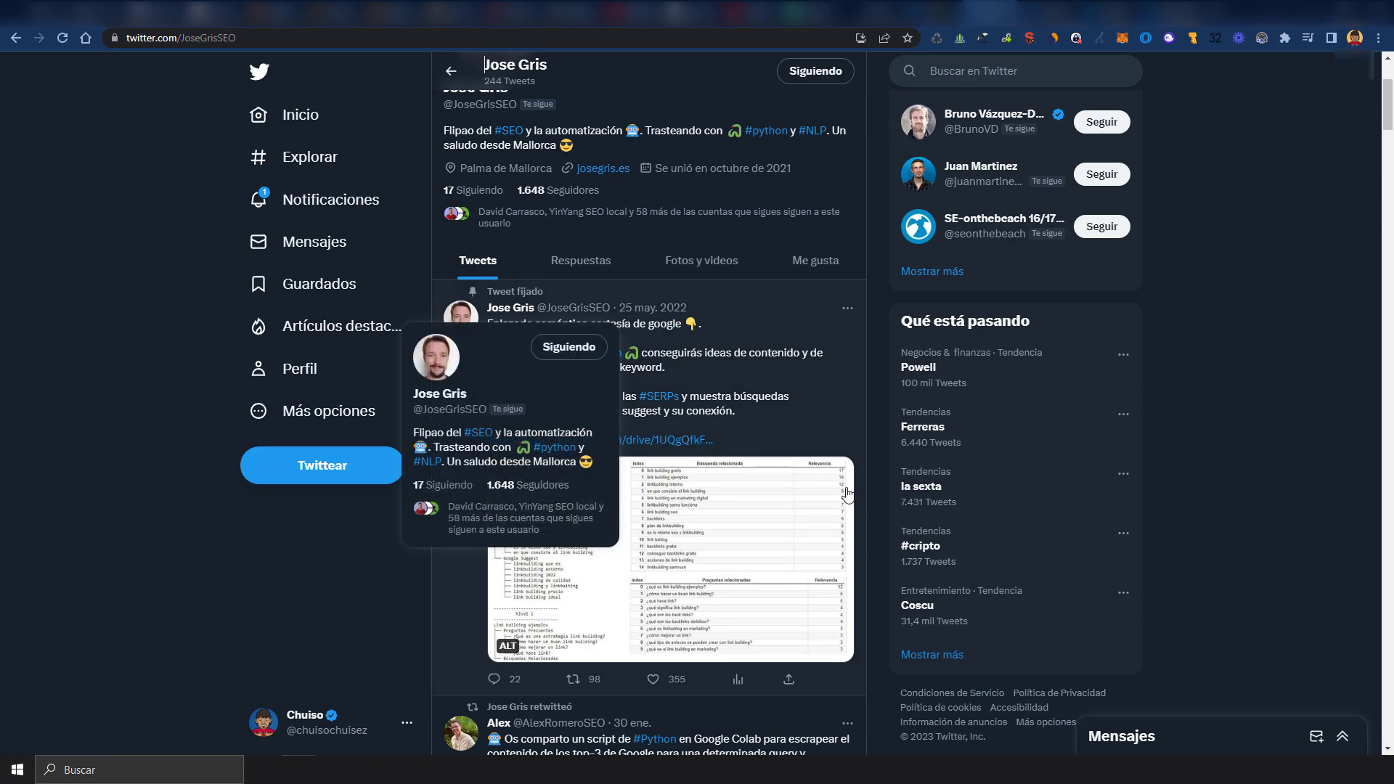
{"action": "scroll", "coordinate": [738, 407], "scroll_direction": "down", "scroll_amount": 3}
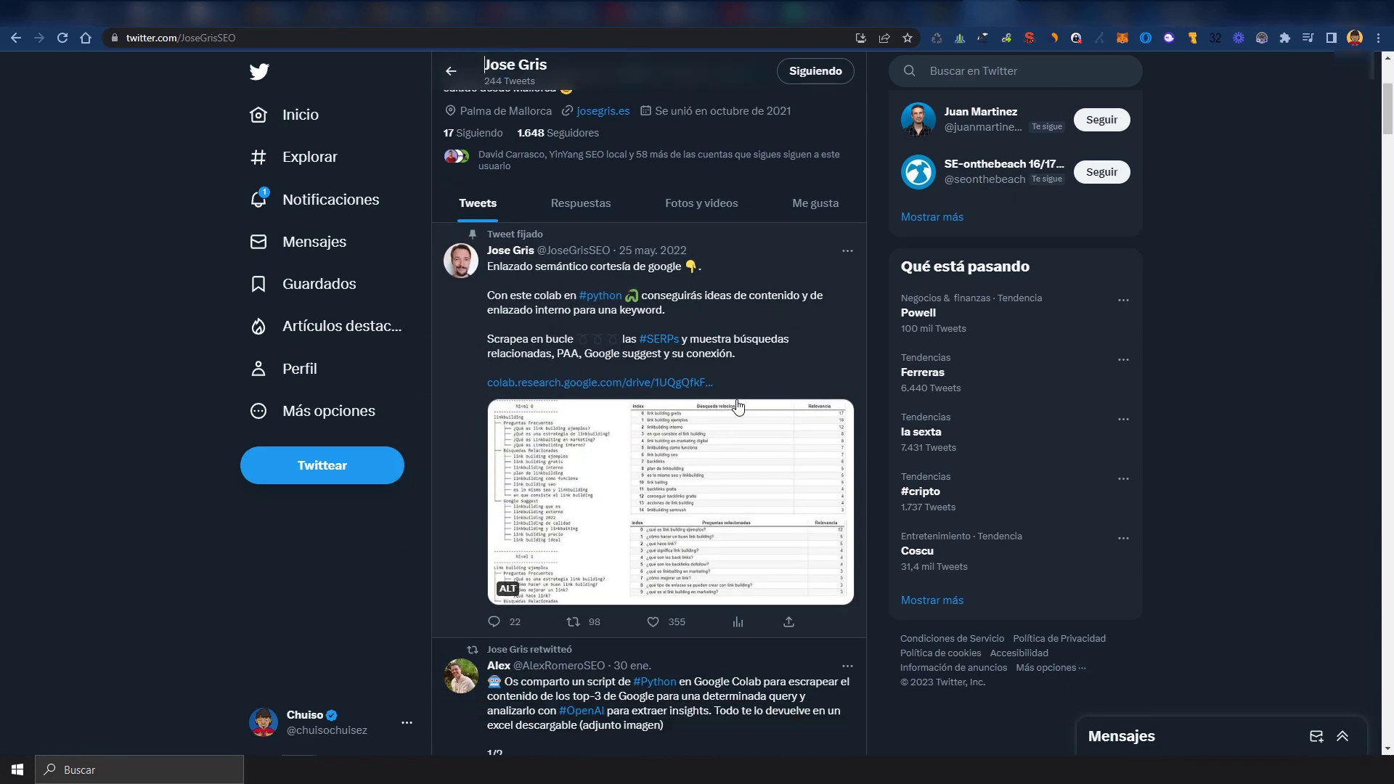
{"action": "scroll", "coordinate": [744, 515], "scroll_direction": "down", "scroll_amount": 6}
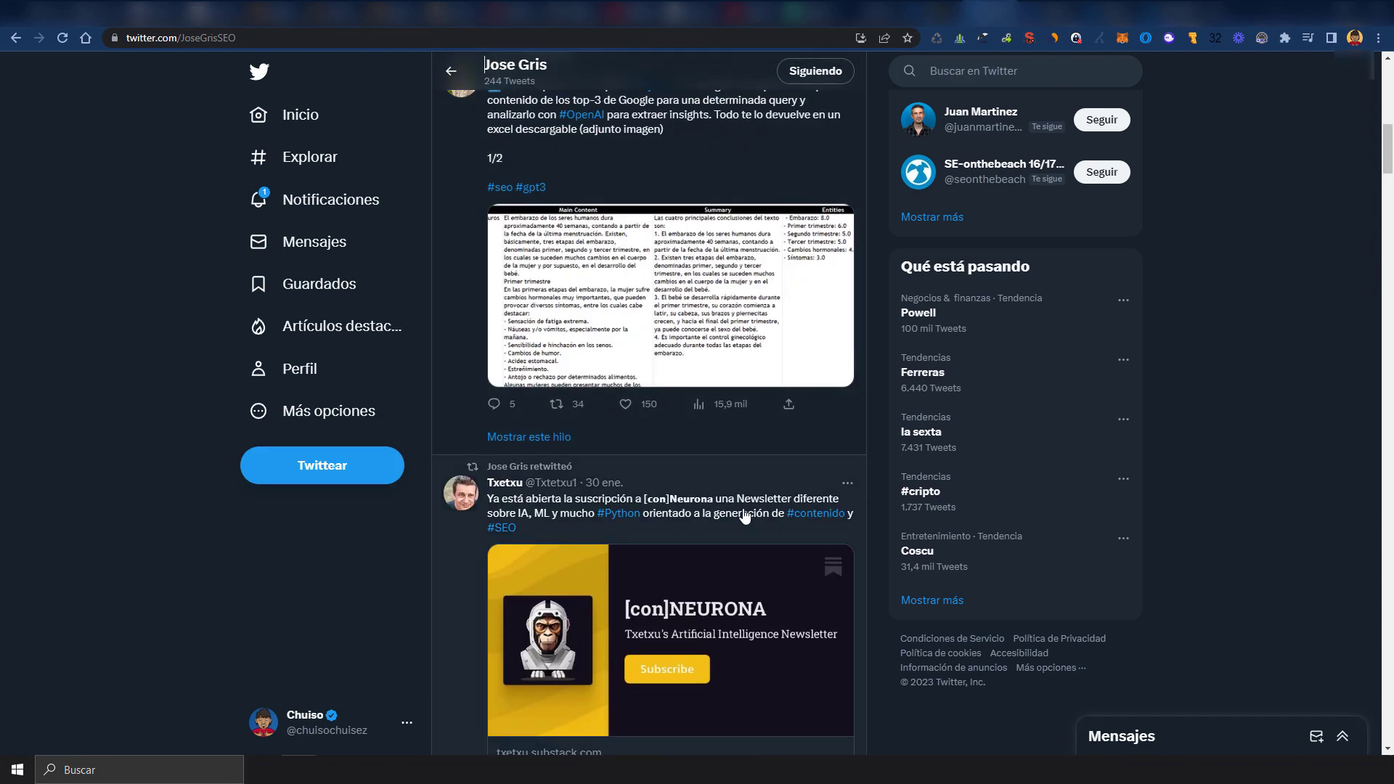
{"action": "scroll", "coordinate": [745, 516], "scroll_direction": "up", "scroll_amount": 5}
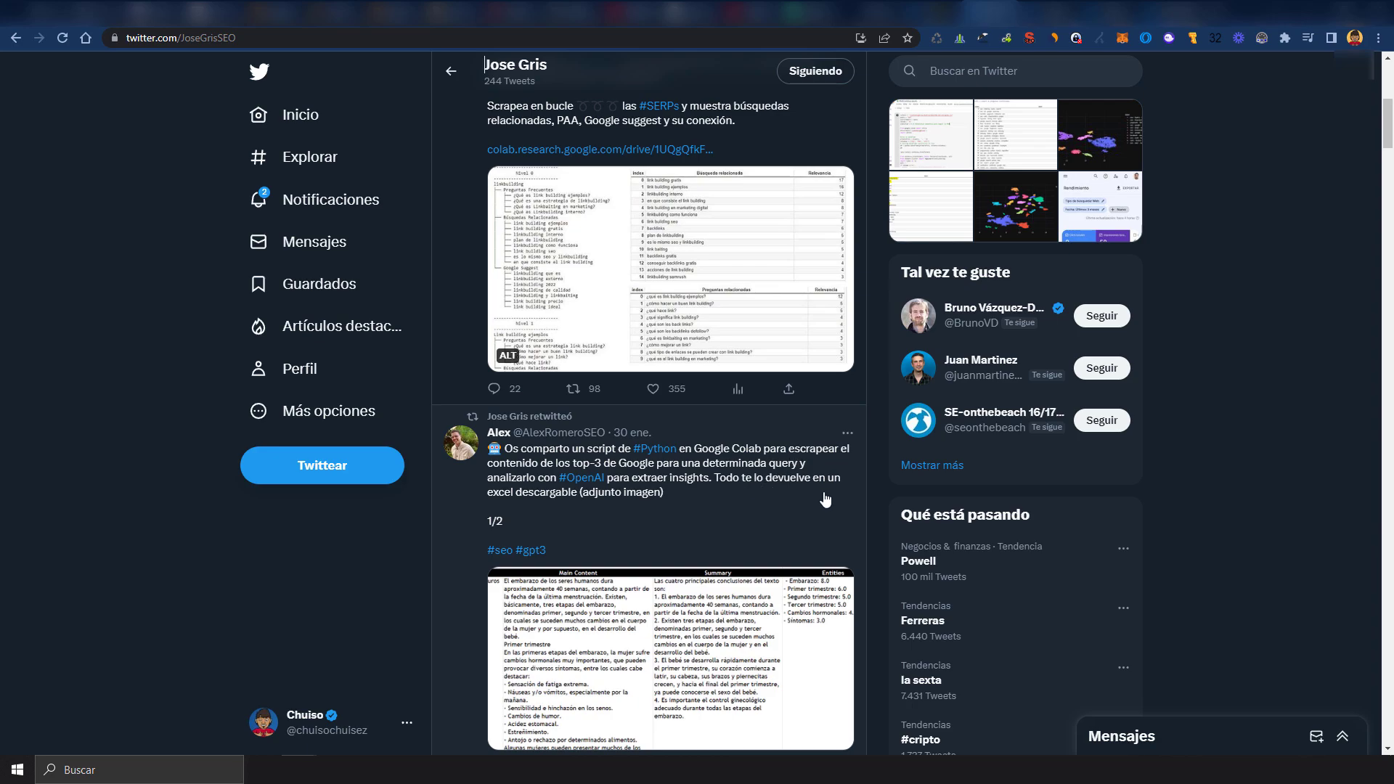
{"action": "left_click", "coordinate": [918, 10]}
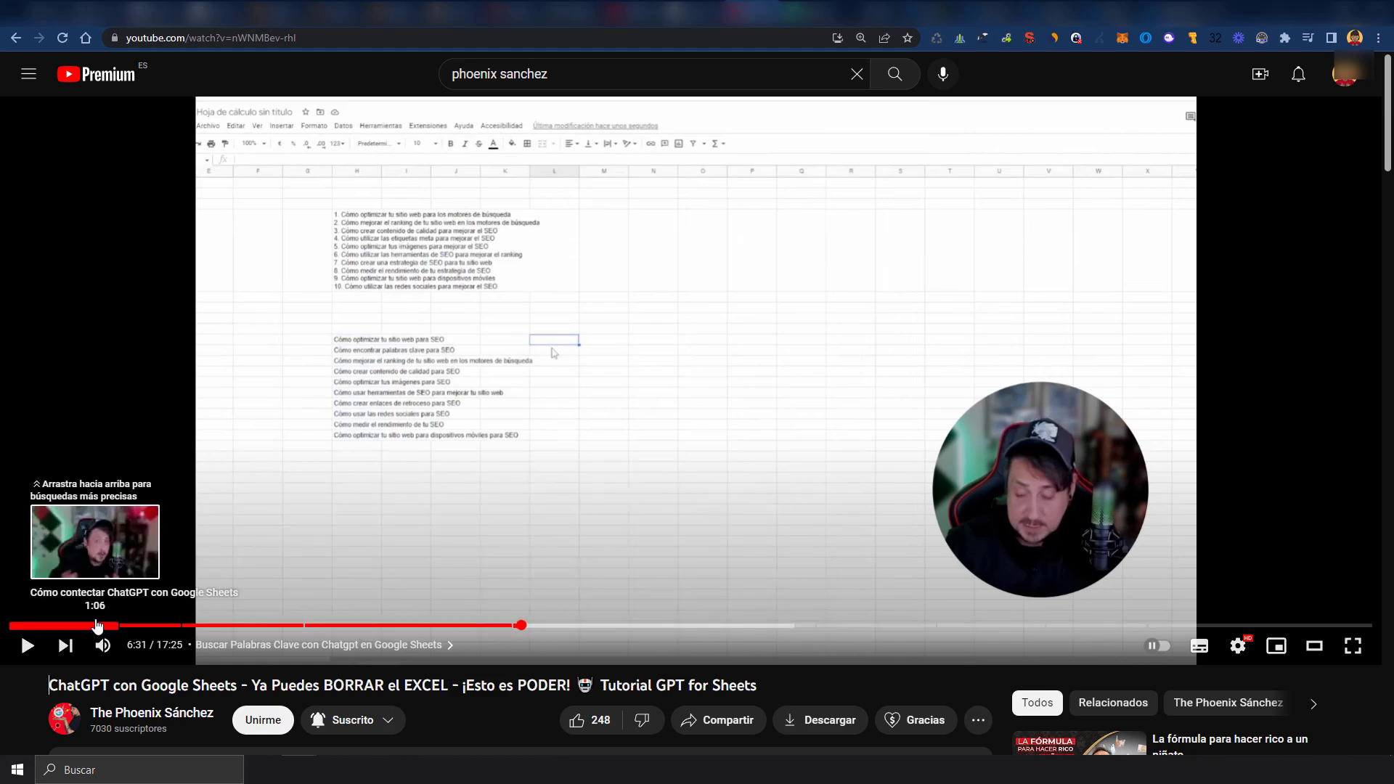
Review the tutorial's install and API key parts at 1:40, 2:18 and 2:29, then return to Sheets
{"action": "left_click", "coordinate": [140, 626]}
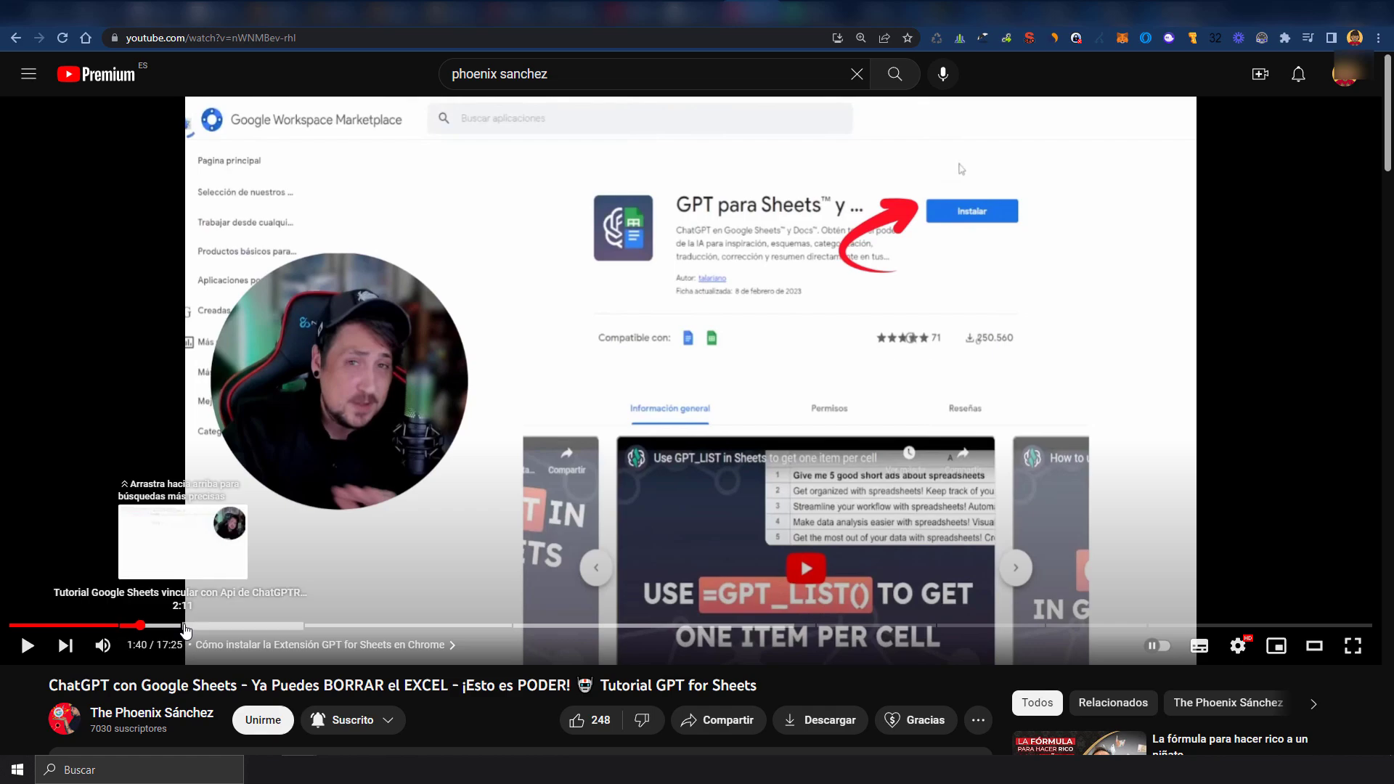
{"action": "left_click", "coordinate": [189, 625]}
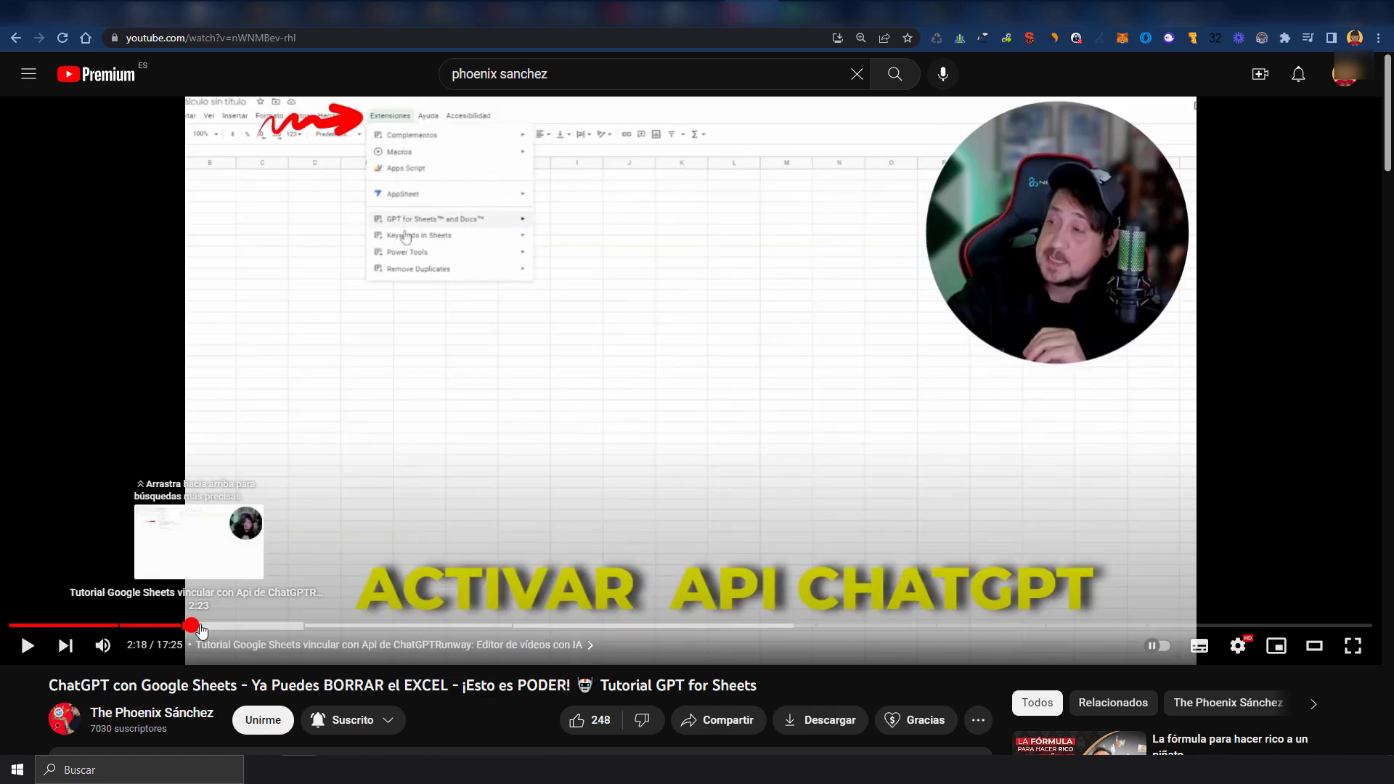
{"action": "left_click", "coordinate": [204, 625]}
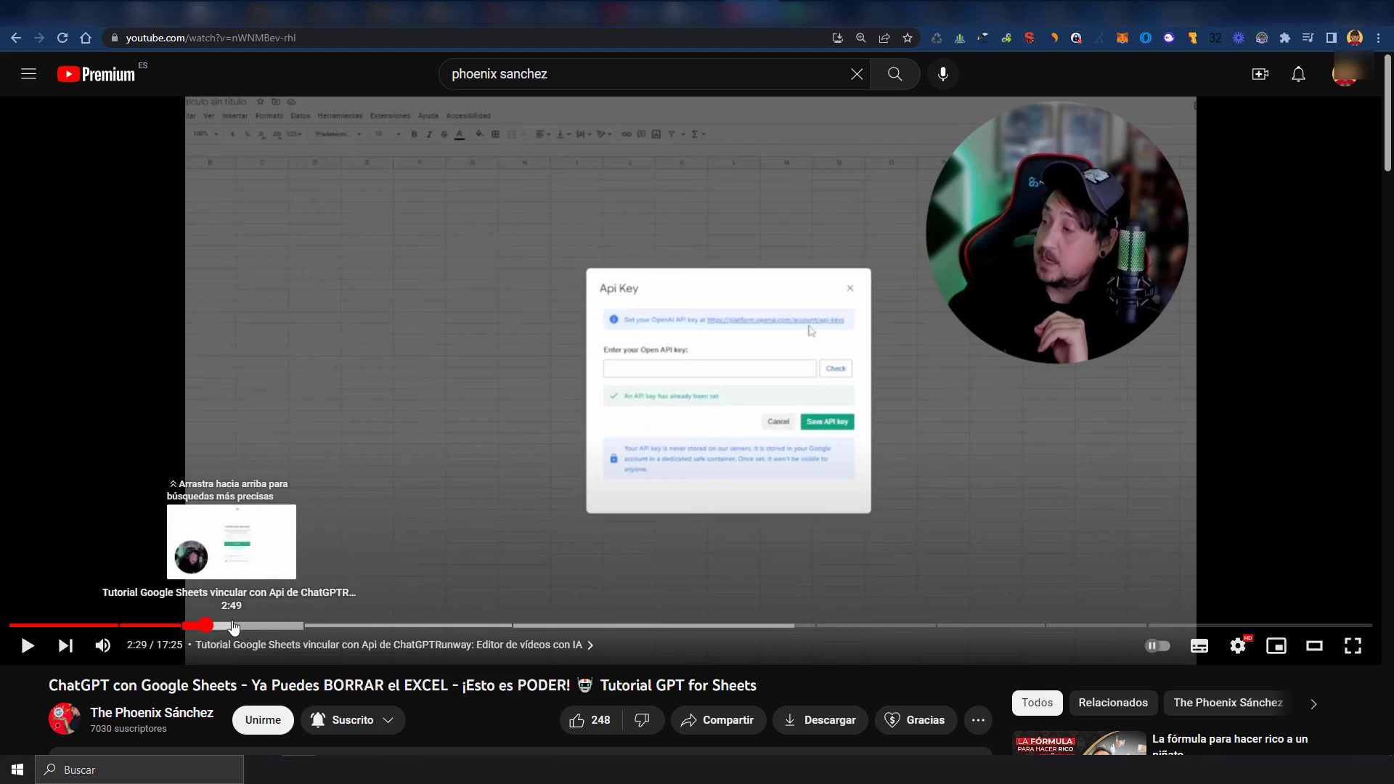
{"action": "key", "text": "ctrl+Tab"}
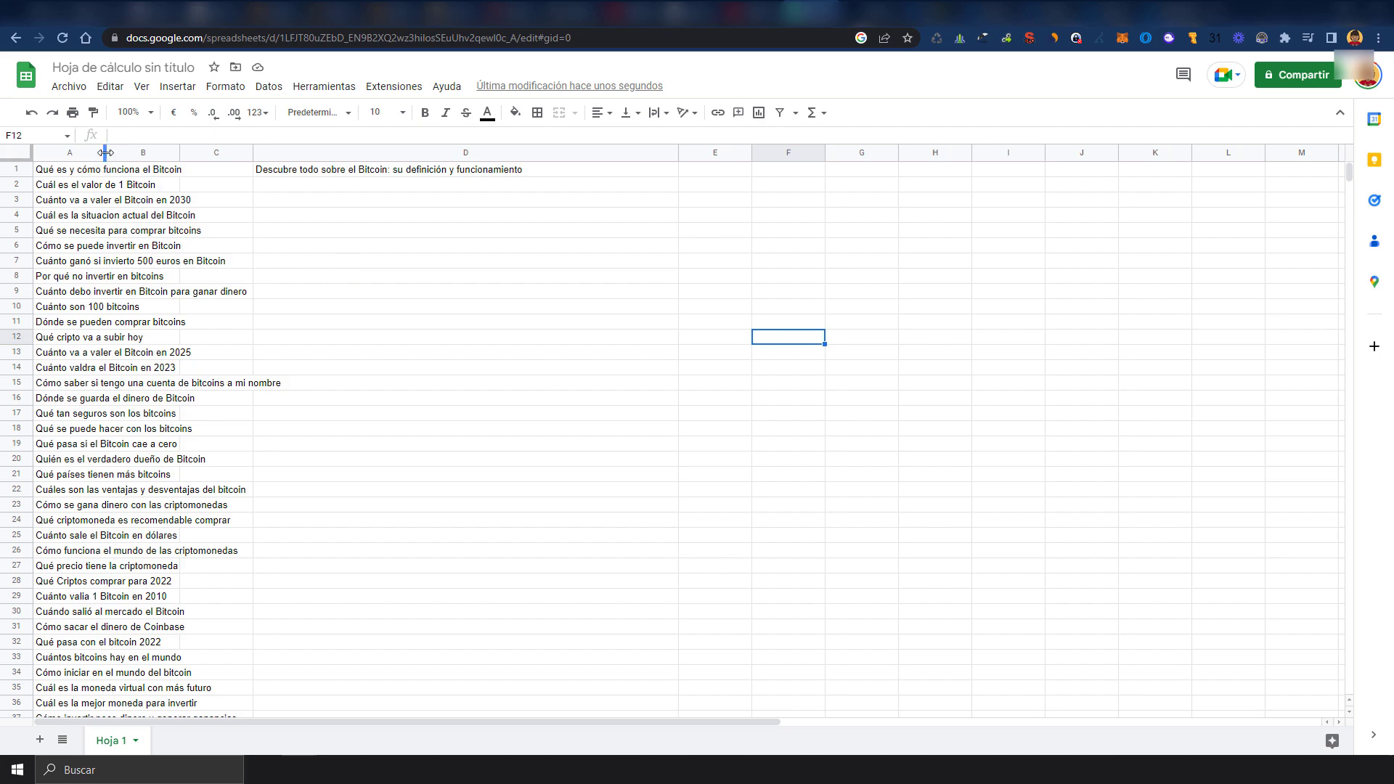
Widen column A to fit the Bitcoin questions and inspect the GPT formula in D1
{"action": "left_click_drag", "start_coordinate": [107, 152], "coordinate": [299, 155]}
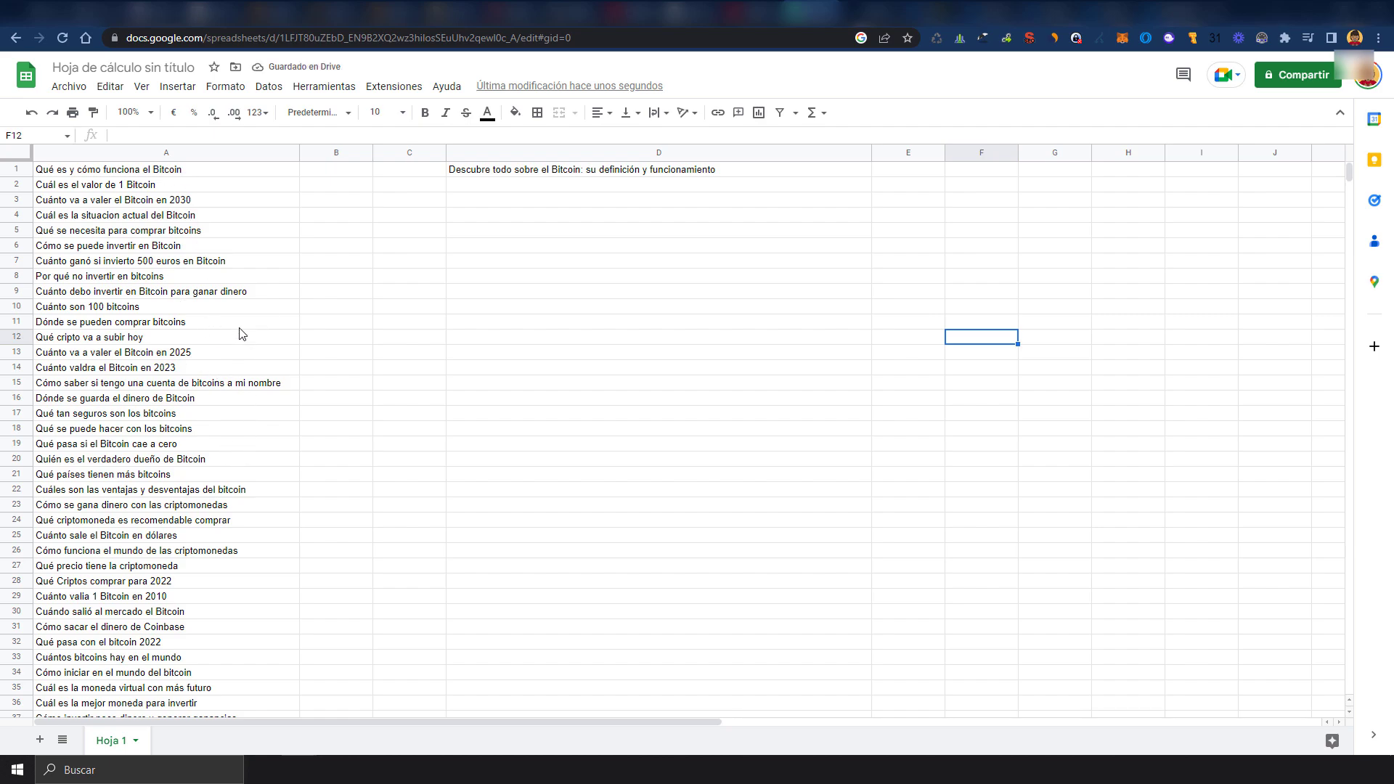
{"action": "left_click", "coordinate": [682, 11]}
{"action": "left_click", "coordinate": [499, 174]}
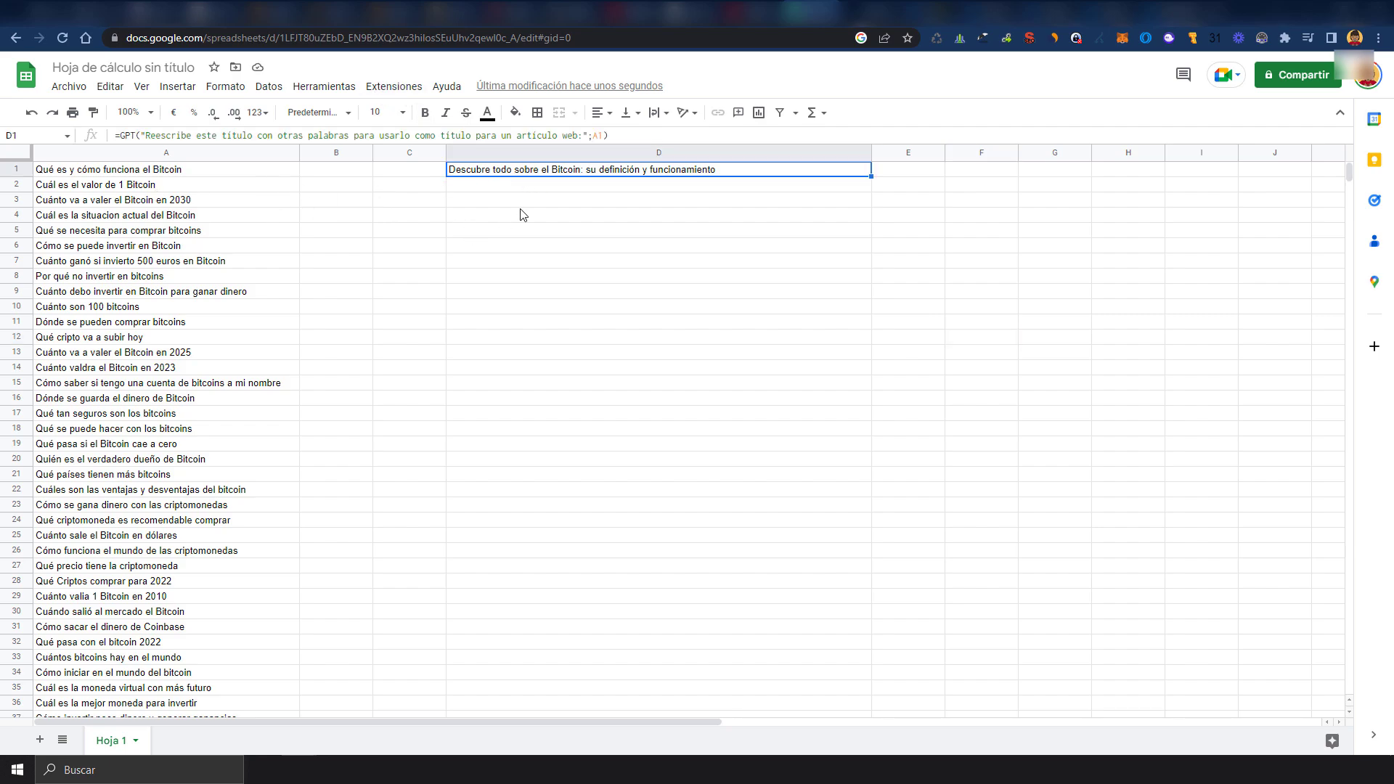
{"action": "left_click", "coordinate": [512, 187]}
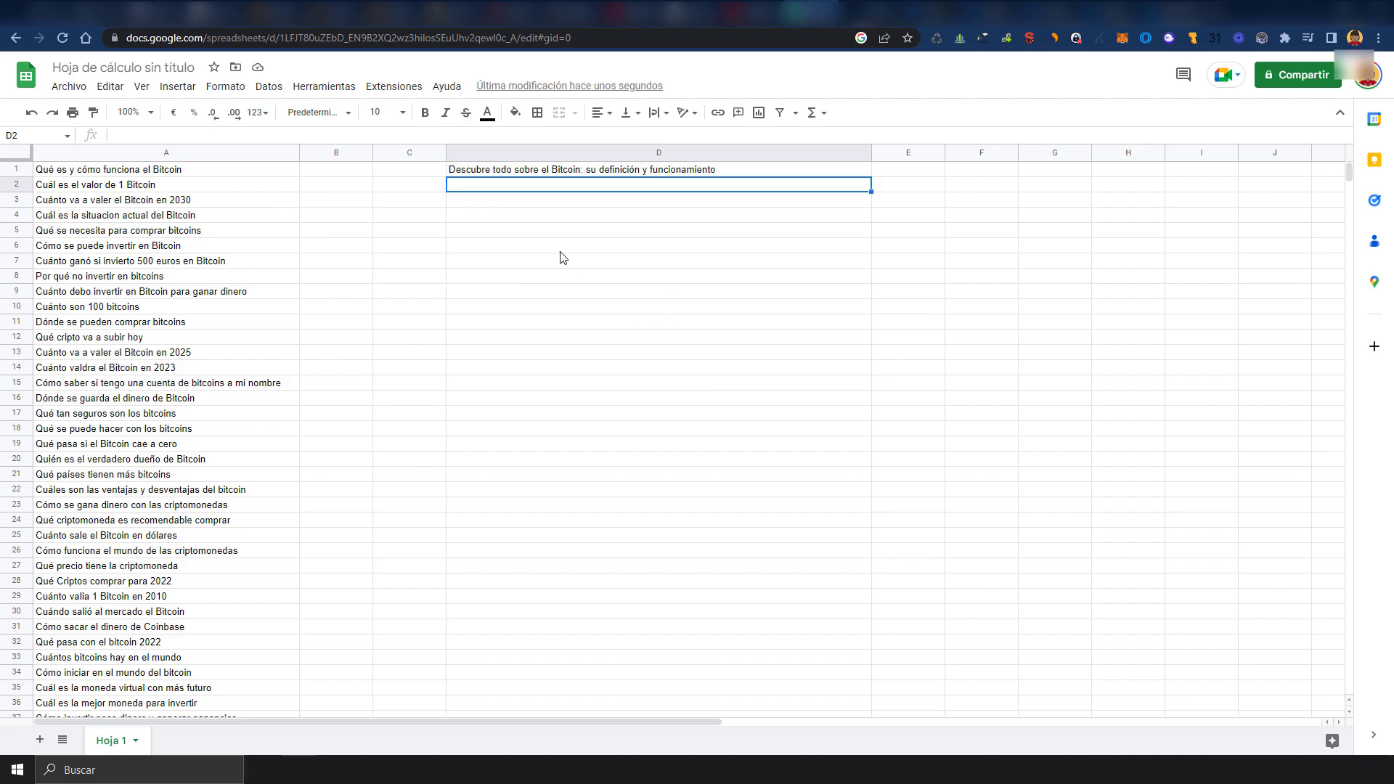
{"action": "left_click", "coordinate": [506, 171]}
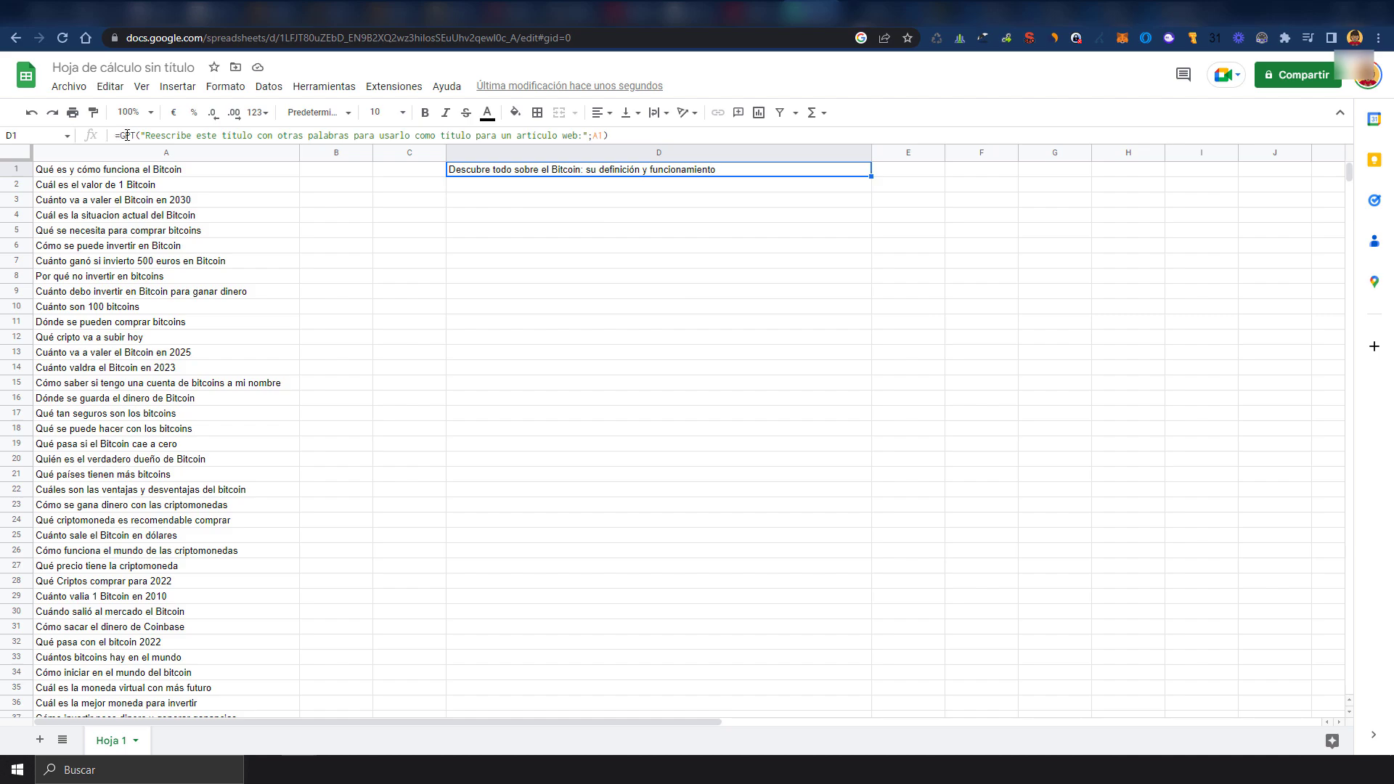
Edit D1's =GPT prompt so it rewrites the A1 question as a web article title
{"action": "left_click", "coordinate": [136, 135]}
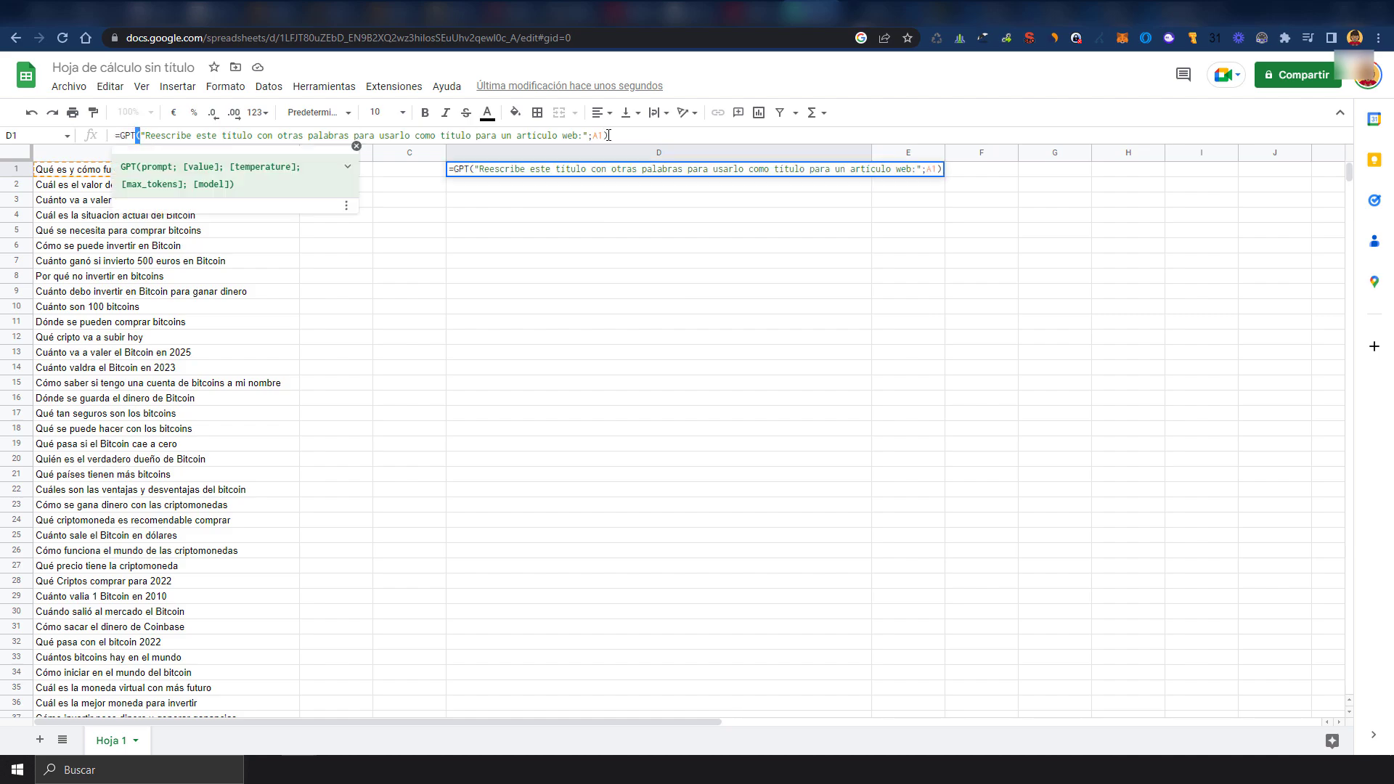
{"action": "left_click", "coordinate": [144, 136]}
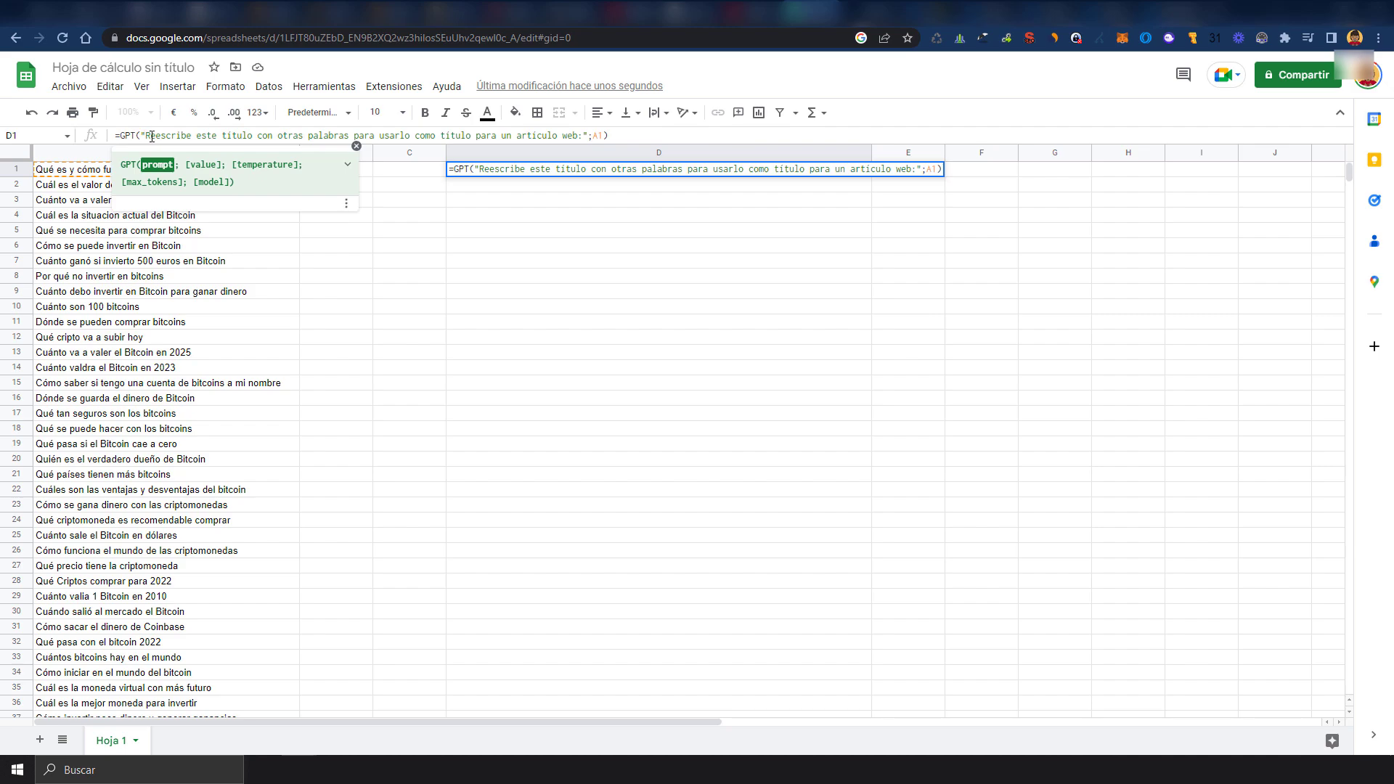
{"action": "left_click_drag", "start_coordinate": [151, 137], "coordinate": [564, 137]}
{"action": "left_click", "coordinate": [583, 137]}
{"action": "left_click", "coordinate": [601, 135]}
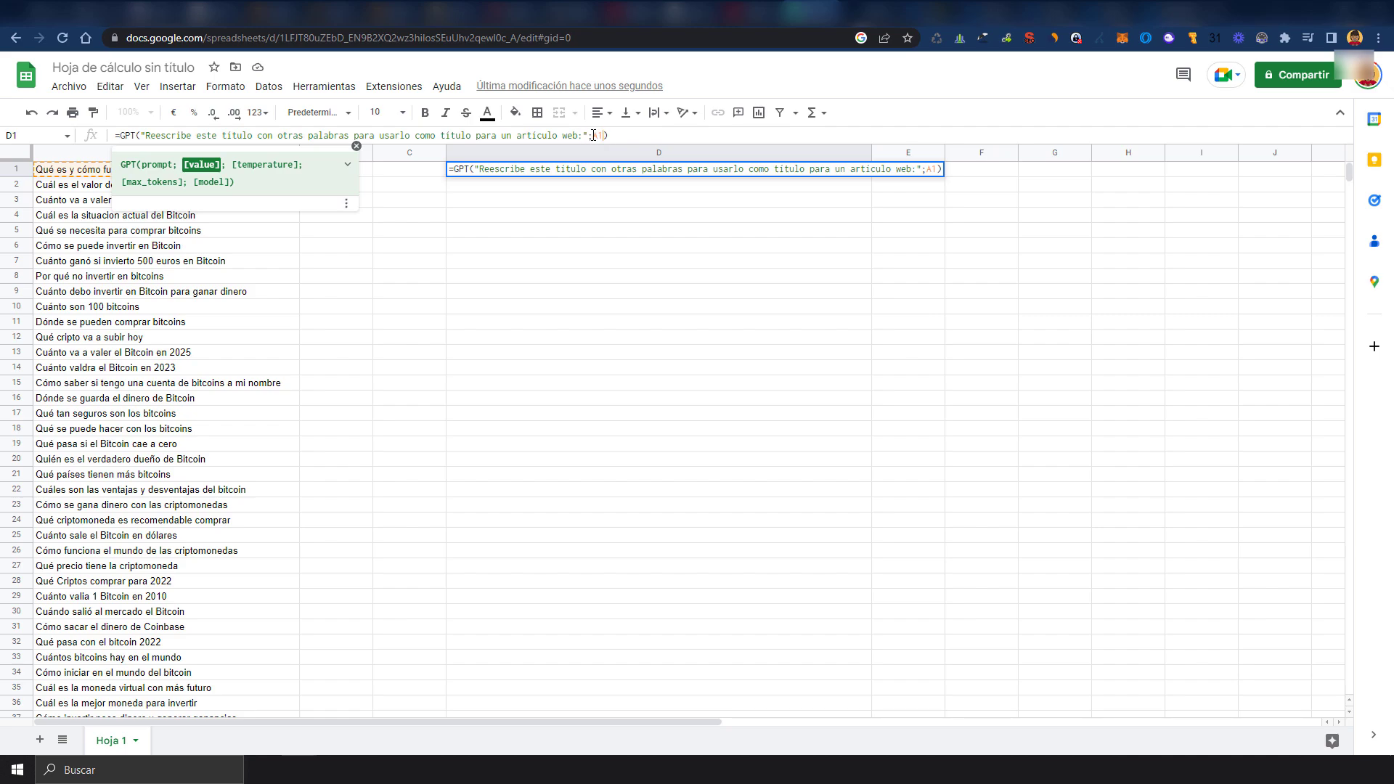
{"action": "left_click", "coordinate": [581, 137]}
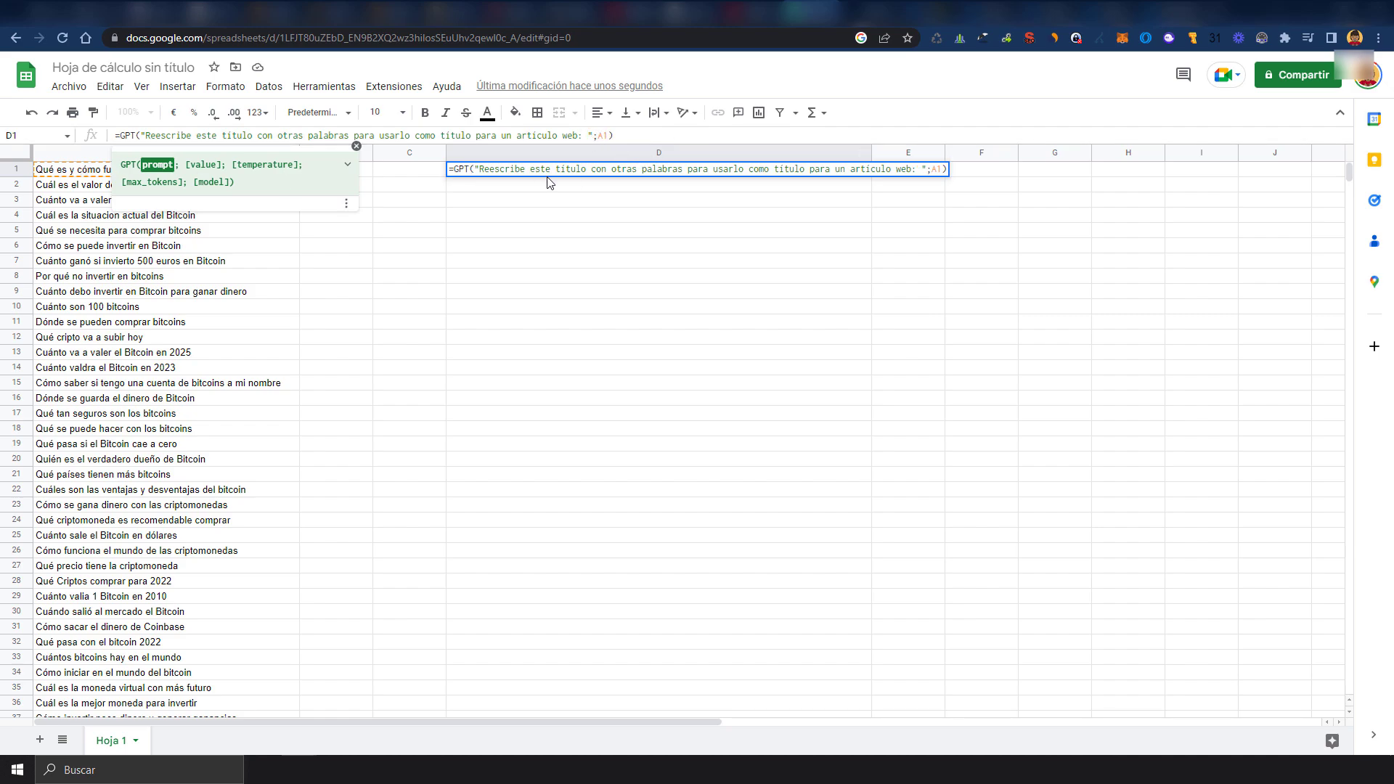
{"action": "key", "text": "Return"}
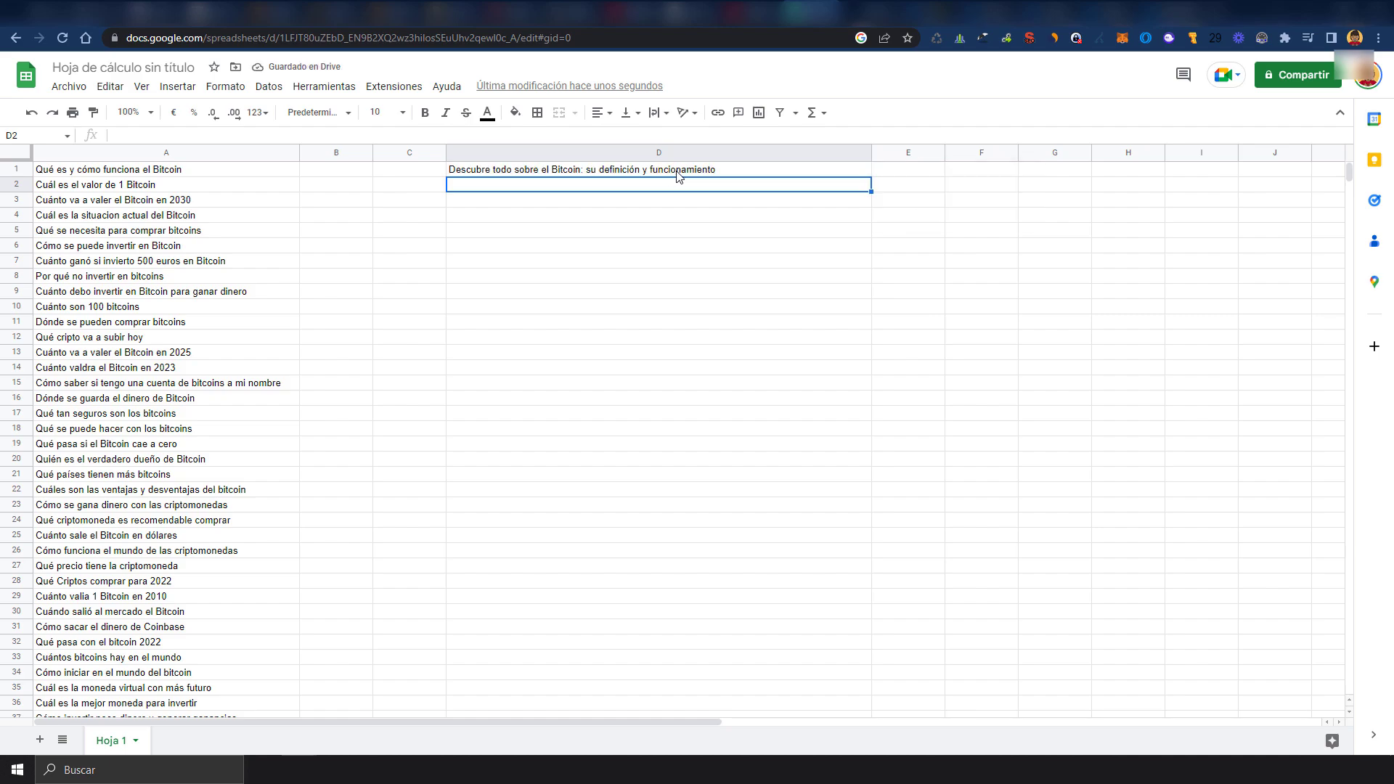
Fill D1's GPT formula down to D21 and check the titles in D2, D3 and D4
{"action": "left_click", "coordinate": [608, 172]}
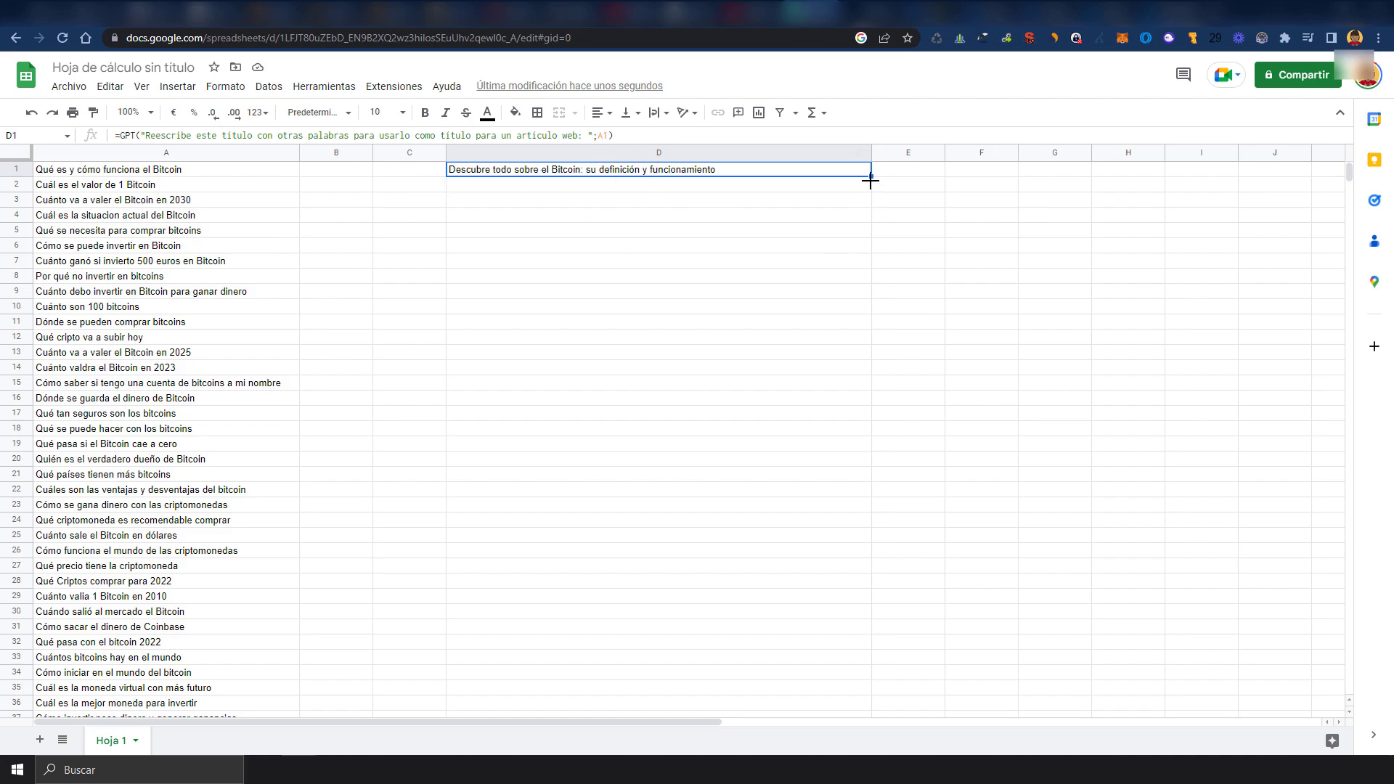
{"action": "left_click_drag", "start_coordinate": [871, 180], "coordinate": [888, 476]}
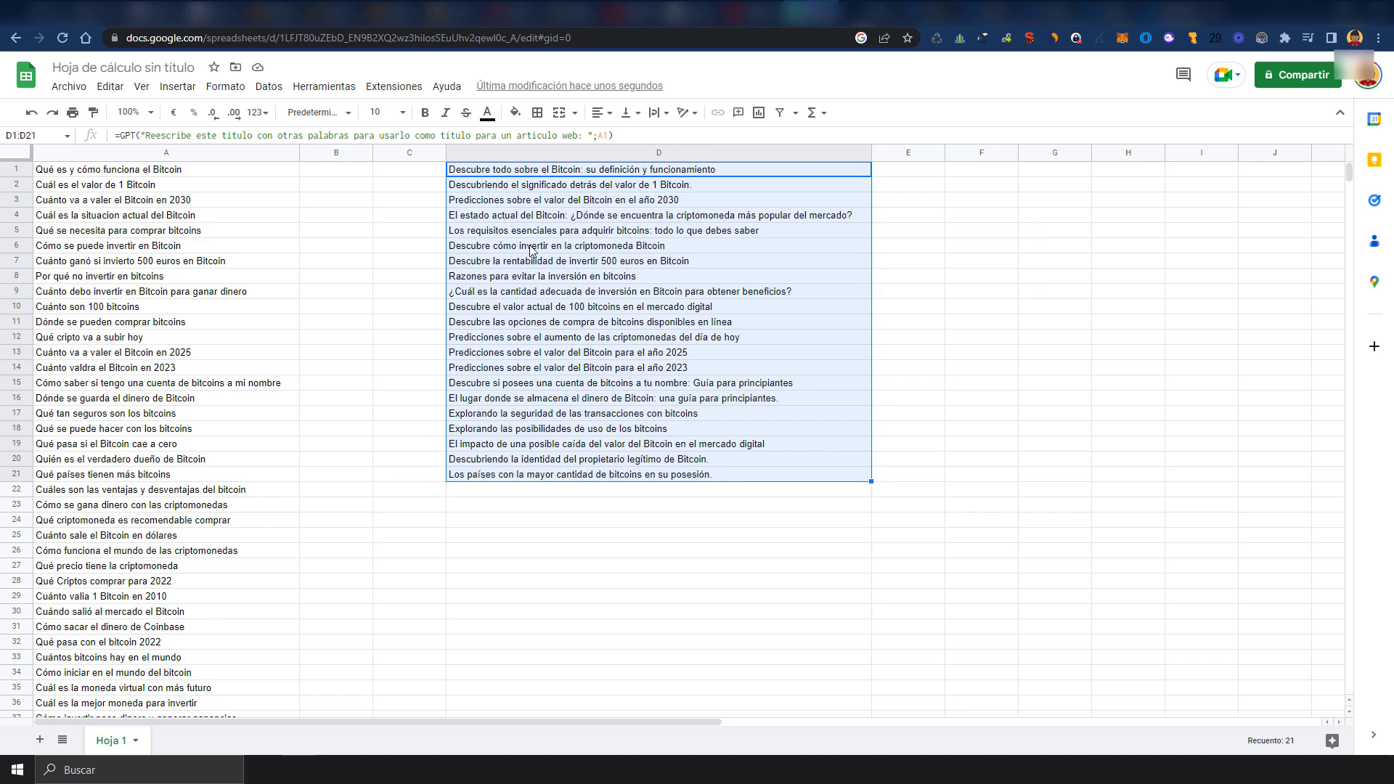
{"action": "left_click", "coordinate": [692, 191]}
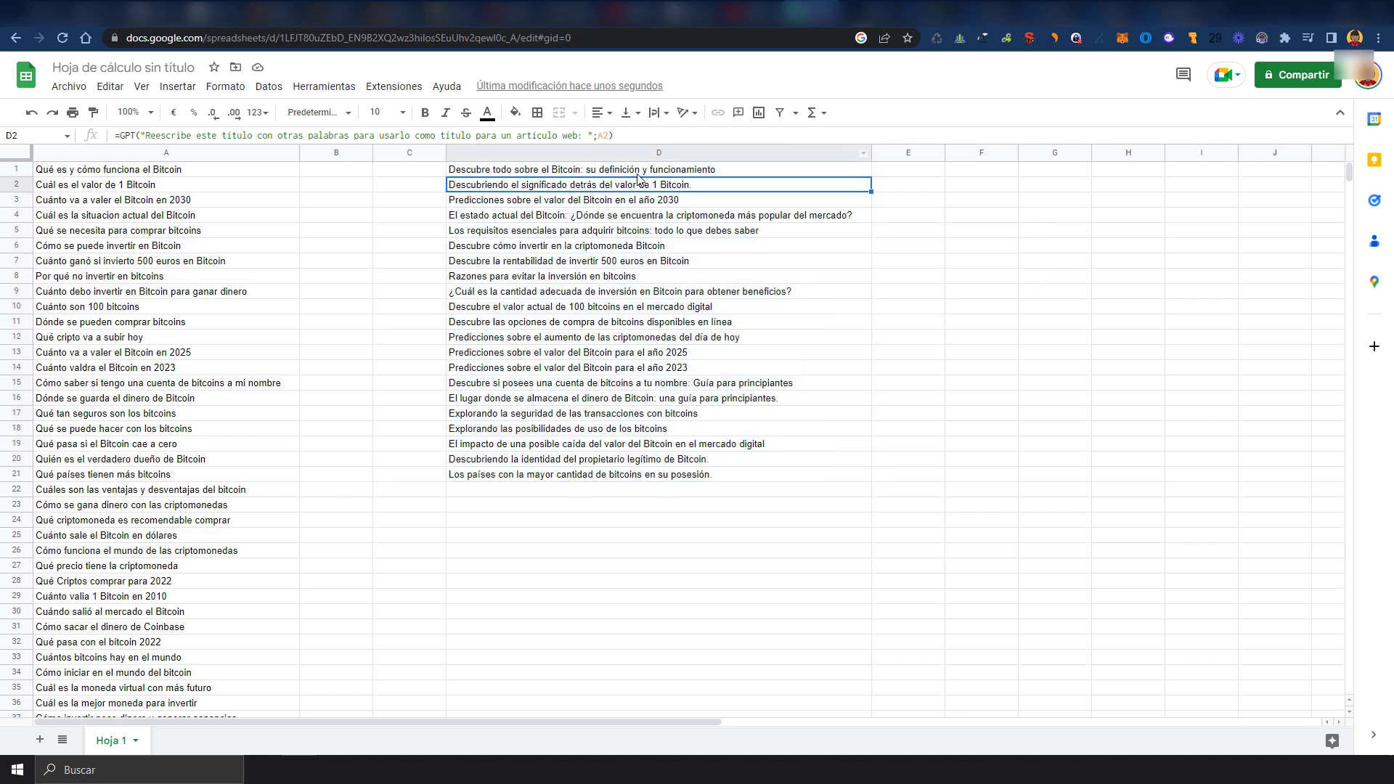
{"action": "left_click", "coordinate": [654, 207]}
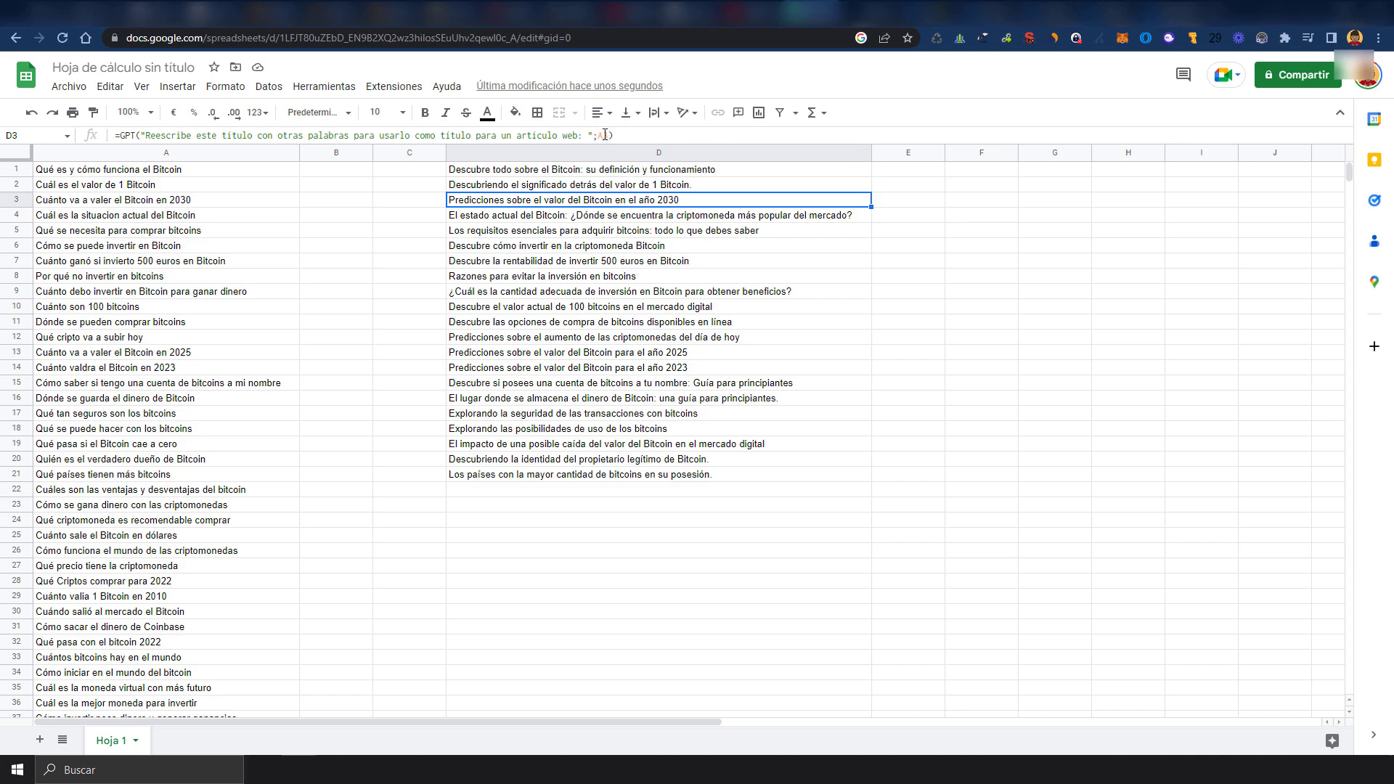
{"action": "left_click", "coordinate": [665, 216]}
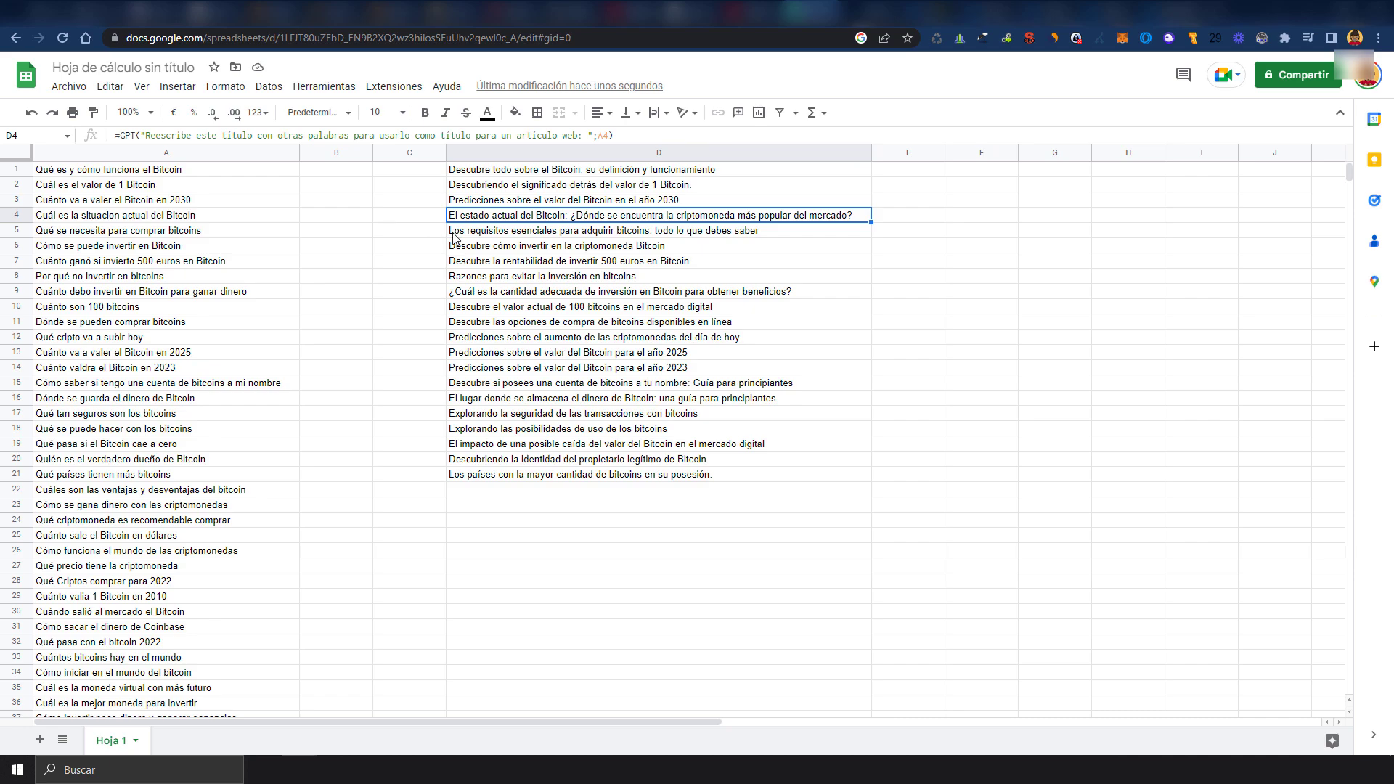
{"action": "left_click", "coordinate": [513, 233]}
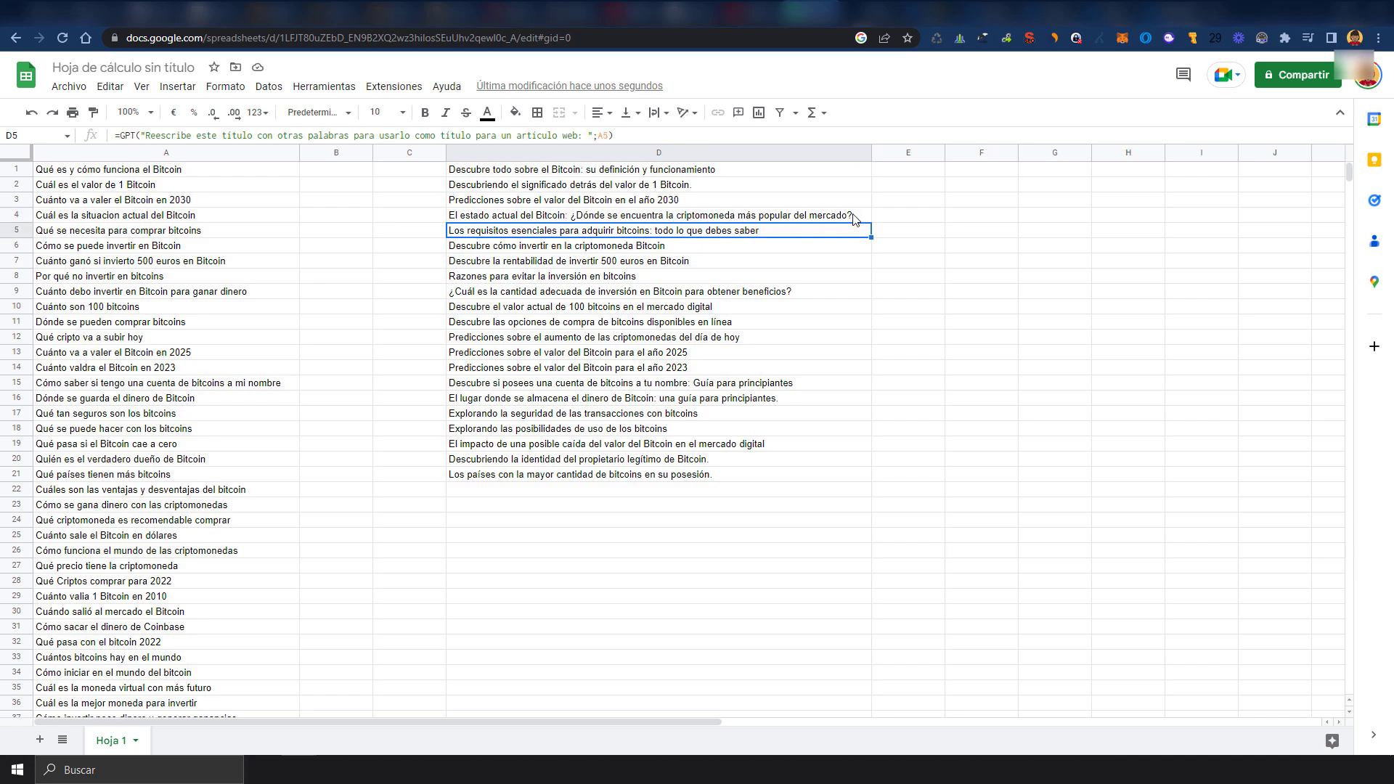
{"action": "left_click", "coordinate": [502, 217]}
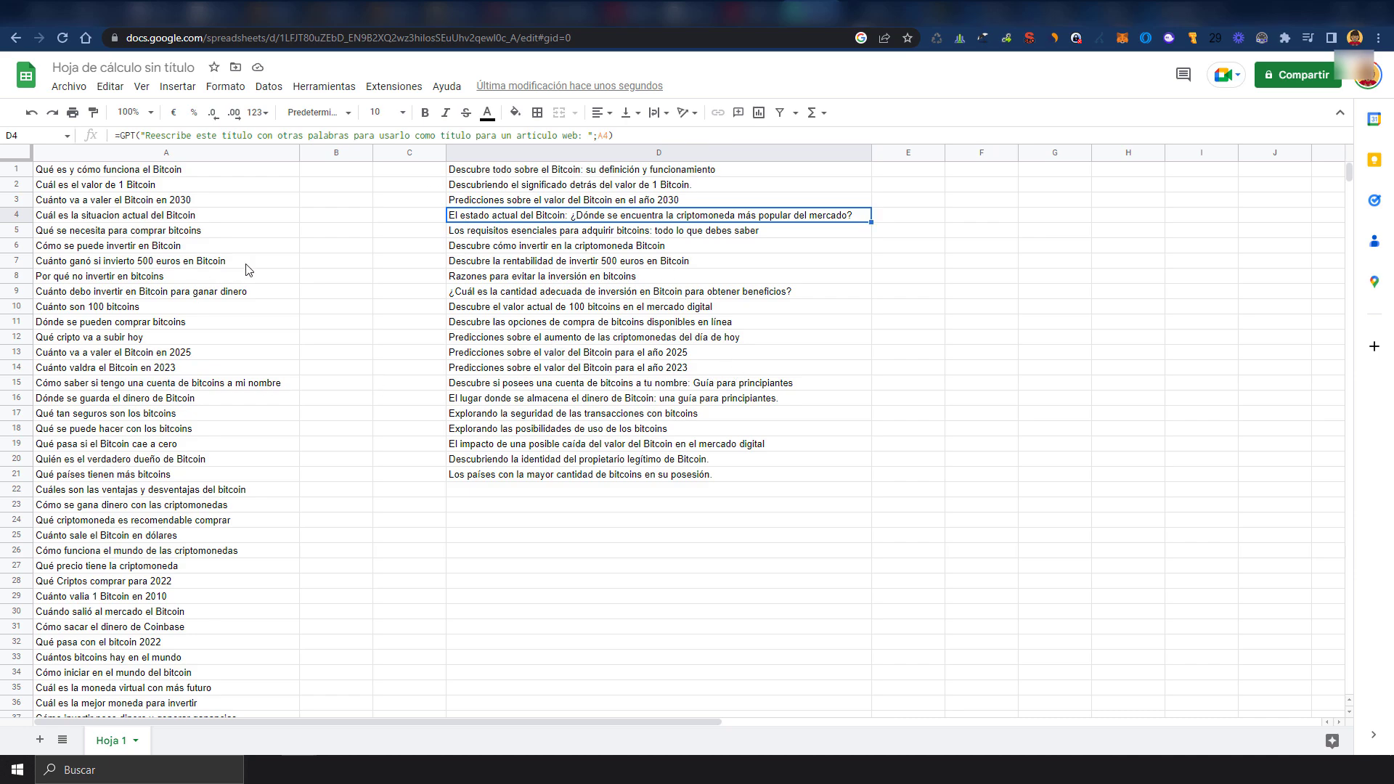
{"action": "left_click", "coordinate": [52, 251]}
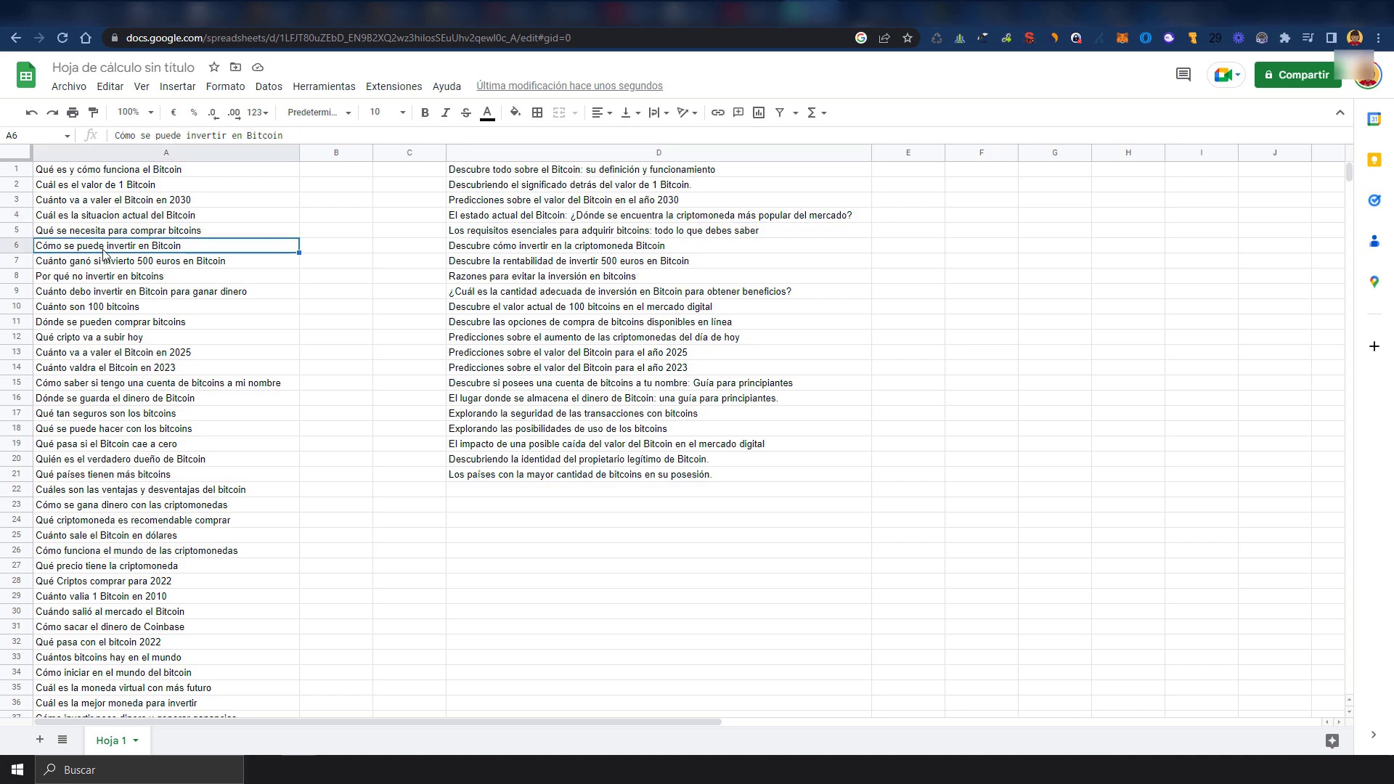
{"action": "left_click", "coordinate": [504, 251]}
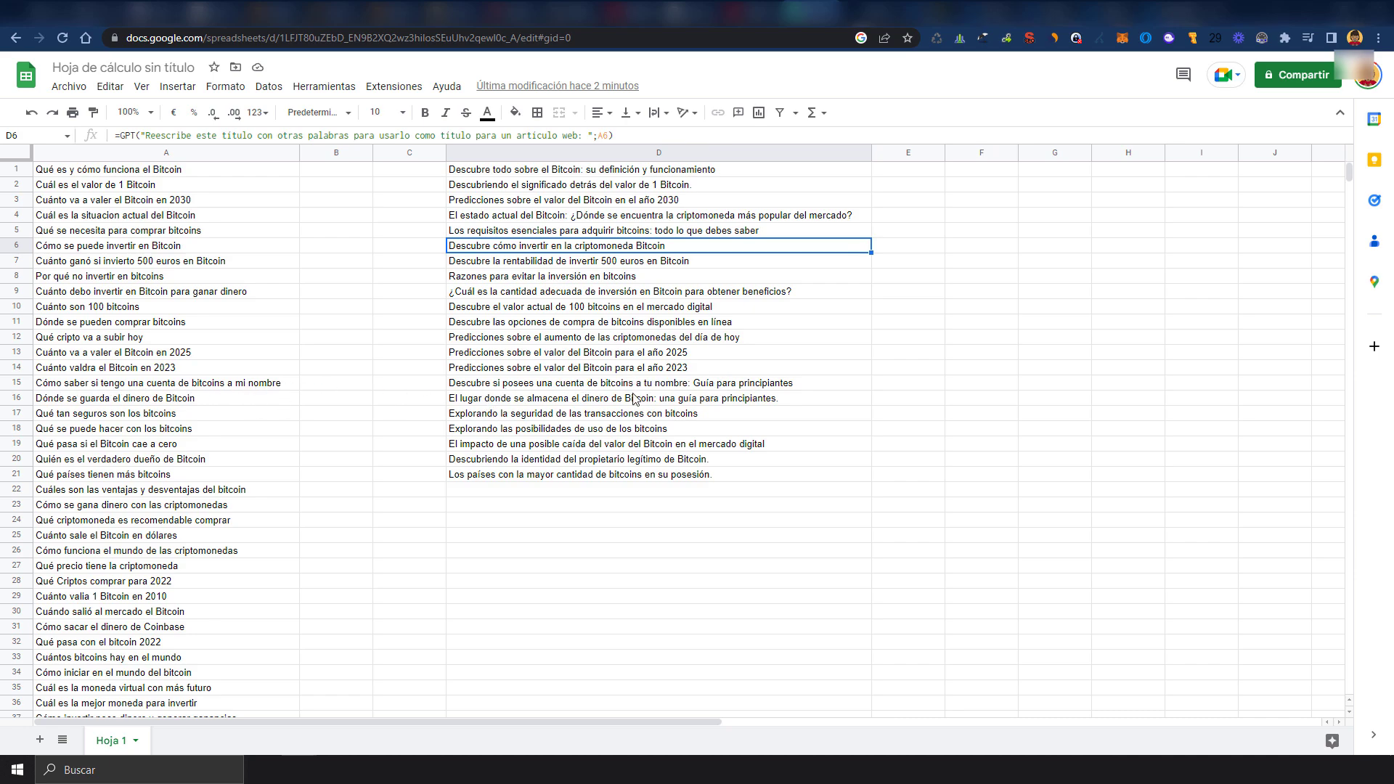
{"action": "scroll", "coordinate": [596, 390], "scroll_direction": "down", "scroll_amount": 2}
{"action": "scroll", "coordinate": [533, 406], "scroll_direction": "up", "scroll_amount": 1}
Check D18's title, then scroll to the end of the Notepad keyword notes
{"action": "scroll", "coordinate": [532, 406], "scroll_direction": "up", "scroll_amount": 1}
{"action": "left_click", "coordinate": [641, 430]}
{"action": "key", "text": "alt+Tab"}
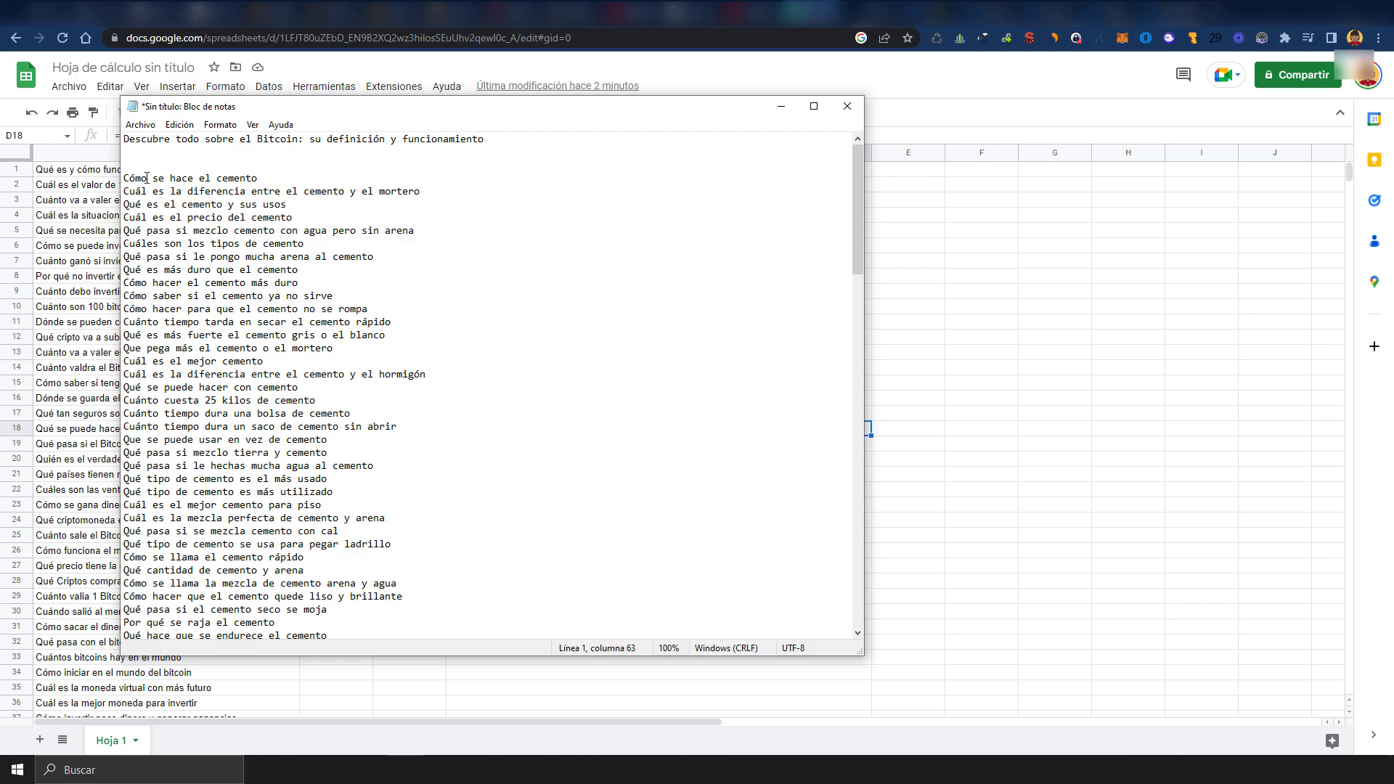
{"action": "left_click_drag", "start_coordinate": [126, 175], "coordinate": [240, 475]}
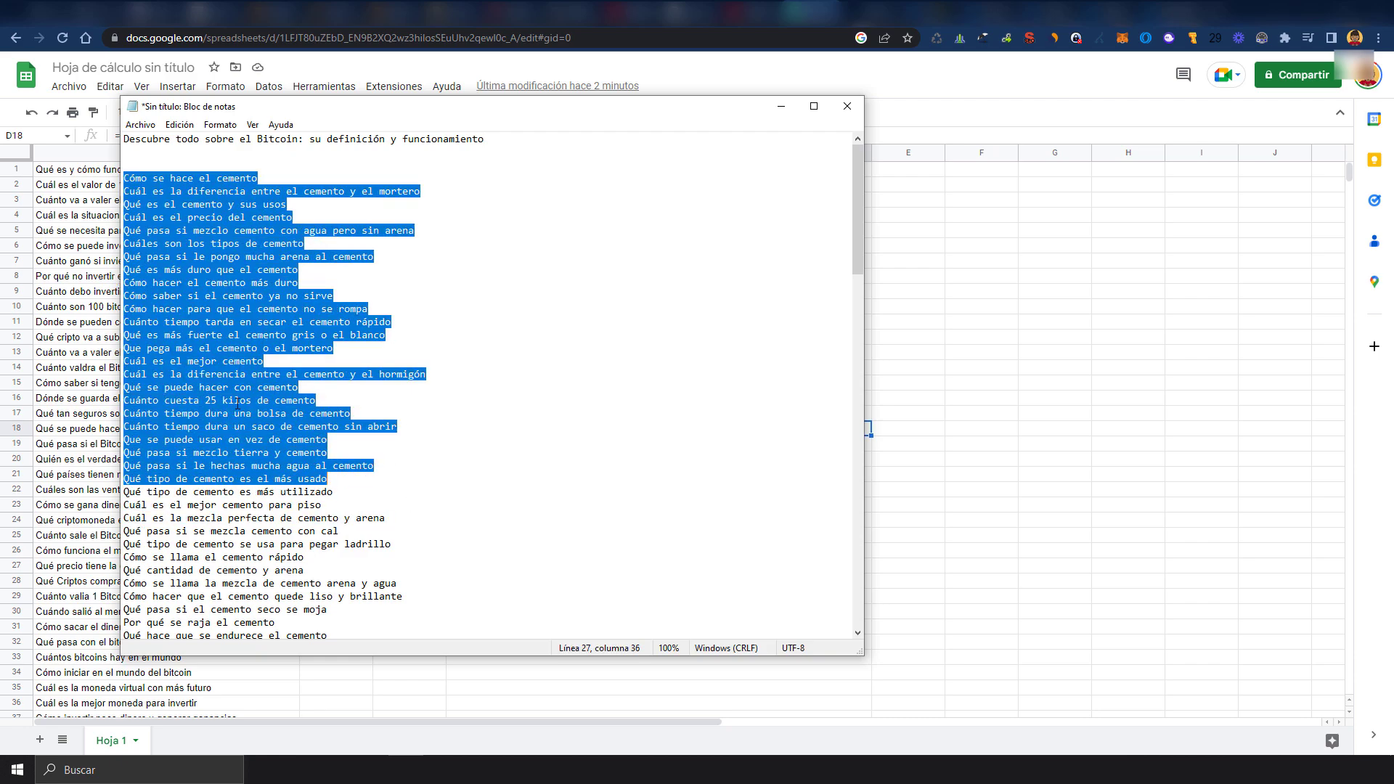
{"action": "left_click", "coordinate": [235, 400]}
{"action": "scroll", "coordinate": [235, 403], "scroll_direction": "down", "scroll_amount": 9}
{"action": "scroll", "coordinate": [235, 403], "scroll_direction": "down", "scroll_amount": 9}
{"action": "scroll", "coordinate": [235, 403], "scroll_direction": "down", "scroll_amount": 6}
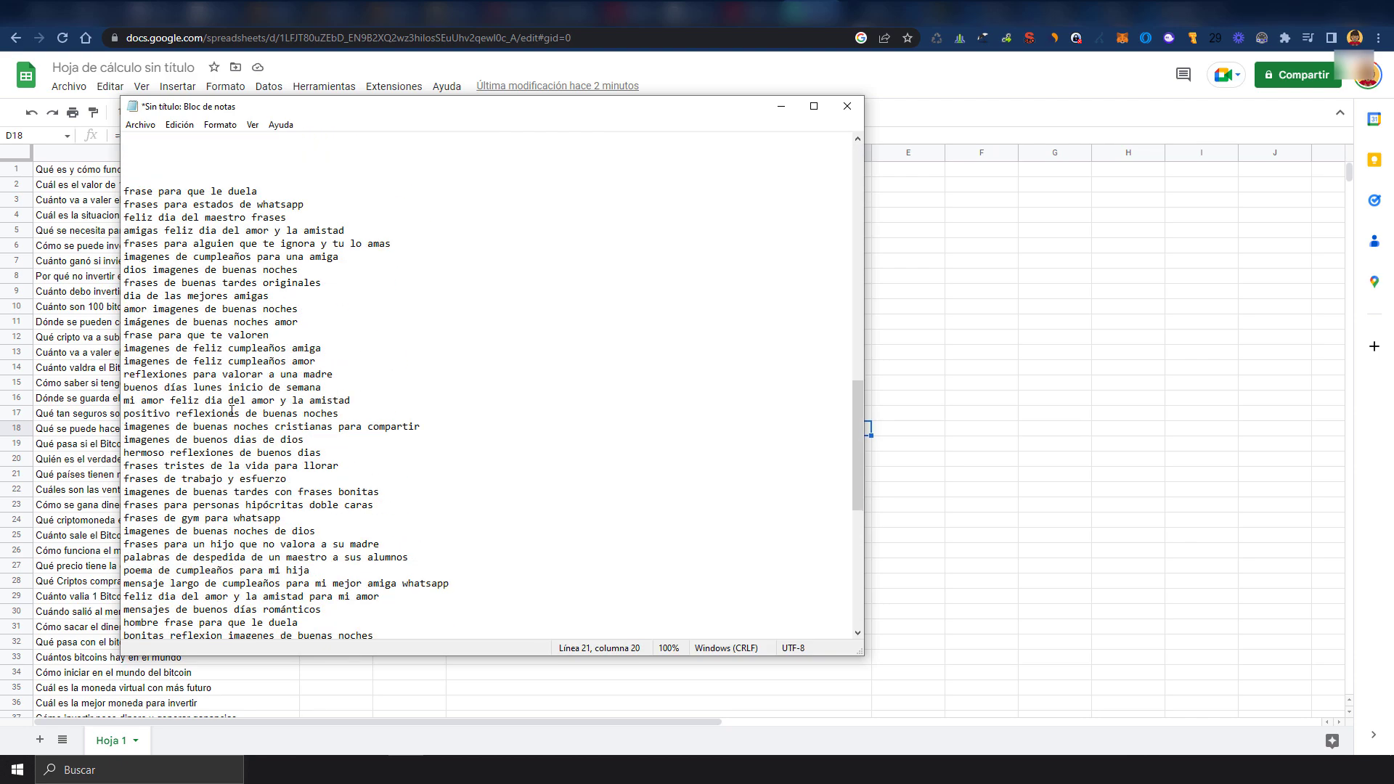
{"action": "scroll", "coordinate": [235, 403], "scroll_direction": "down", "scroll_amount": 2}
{"action": "scroll", "coordinate": [235, 403], "scroll_direction": "up", "scroll_amount": 5}
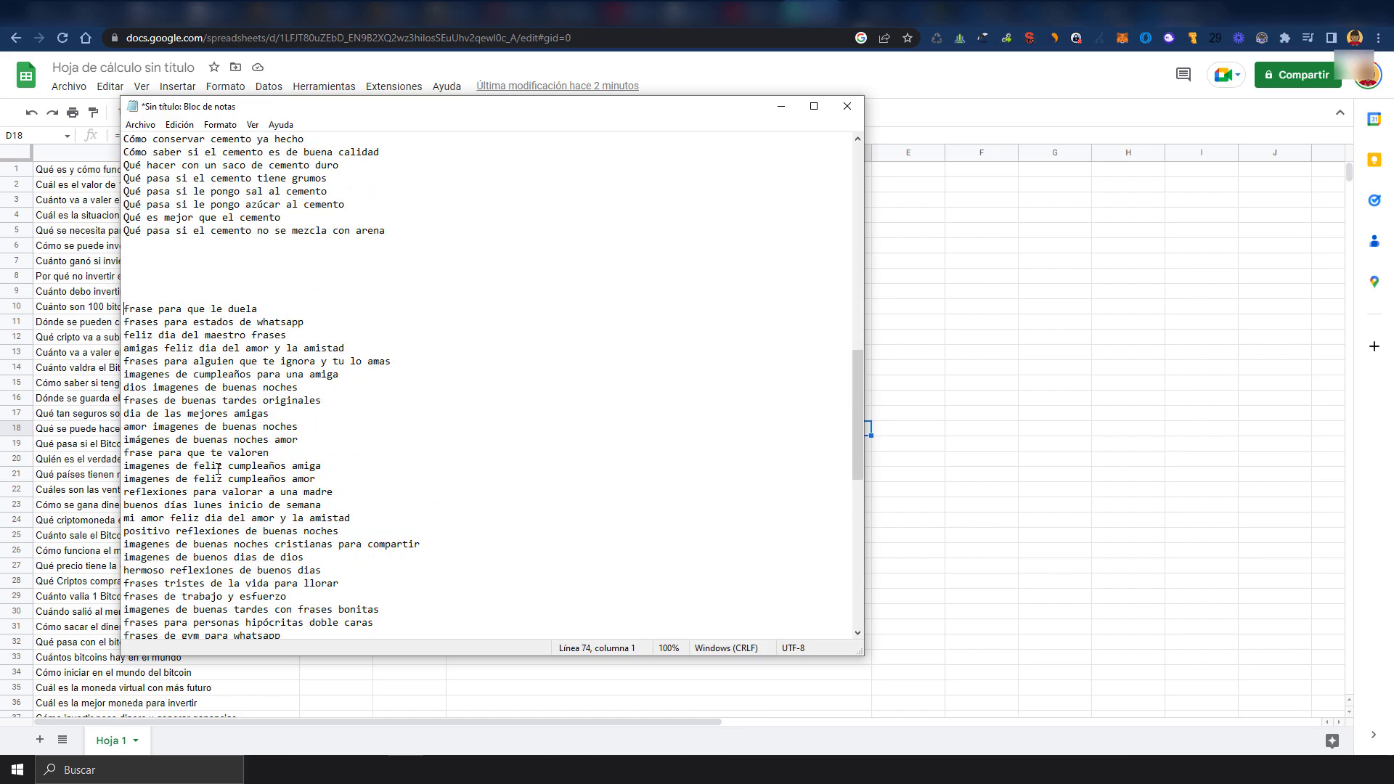
Select the frases keyword list in Notepad, then select column A in the spreadsheet
{"action": "left_click_drag", "start_coordinate": [125, 309], "coordinate": [348, 726]}
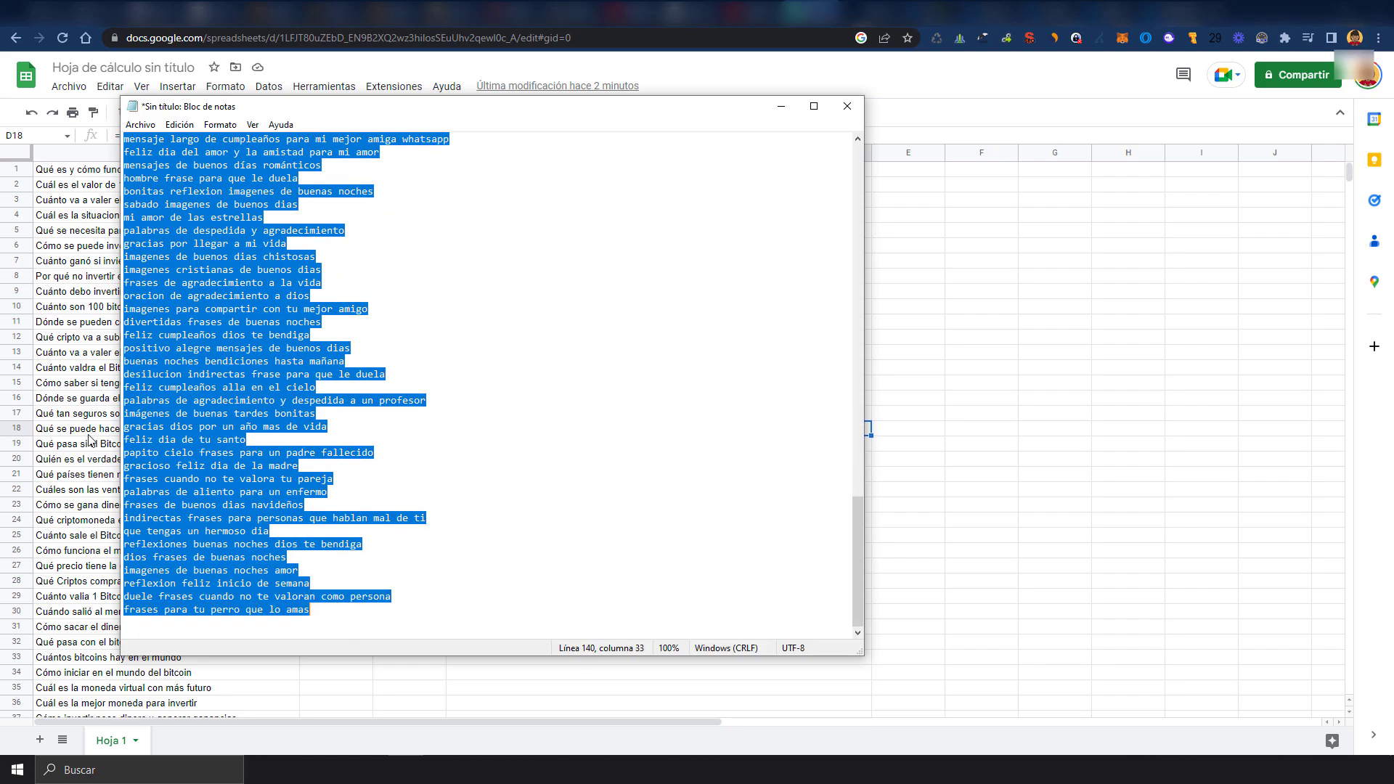
{"action": "left_click", "coordinate": [82, 178]}
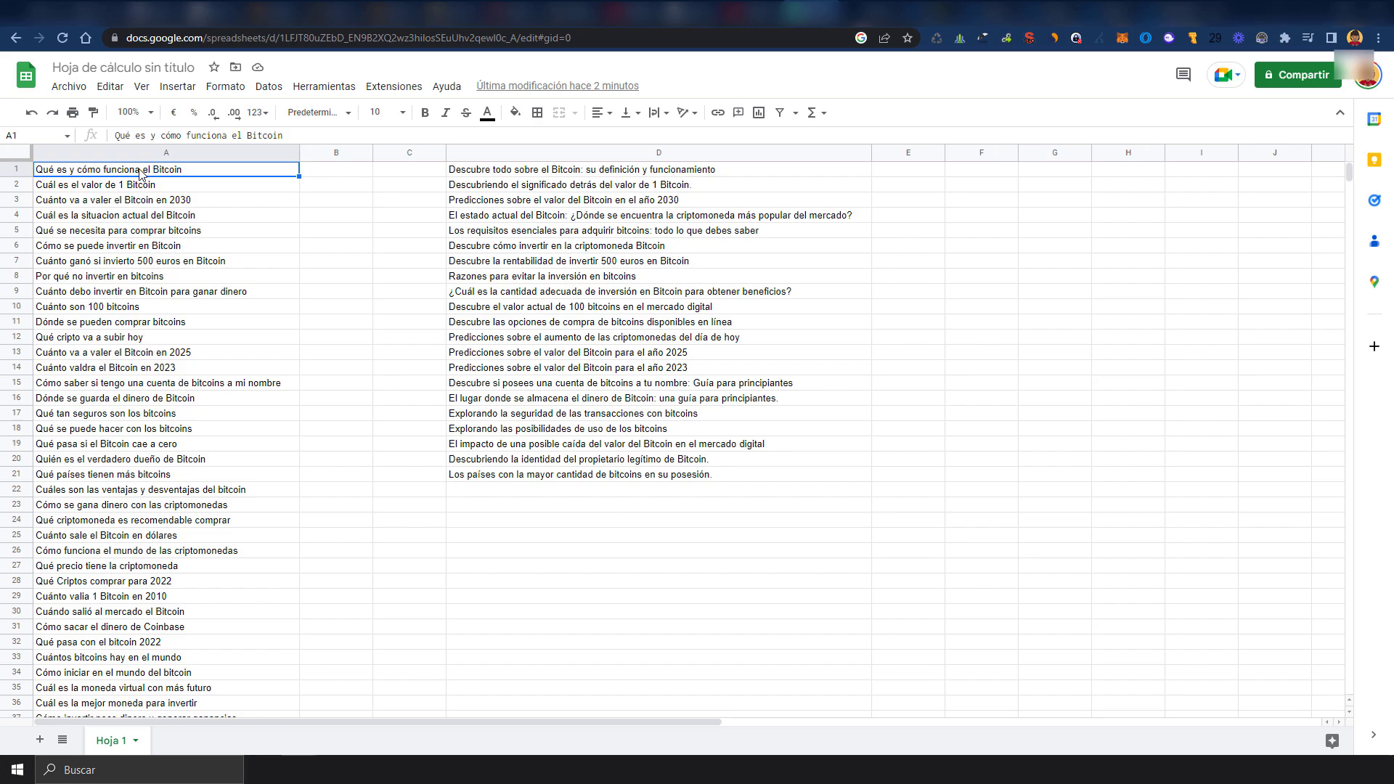
{"action": "mouse_move", "coordinate": [145, 174]}
{"action": "left_mouse_down"}
{"action": "mouse_move", "coordinate": [171, 760]}
{"action": "mouse_move", "coordinate": [155, 464]}
{"action": "left_mouse_up"}
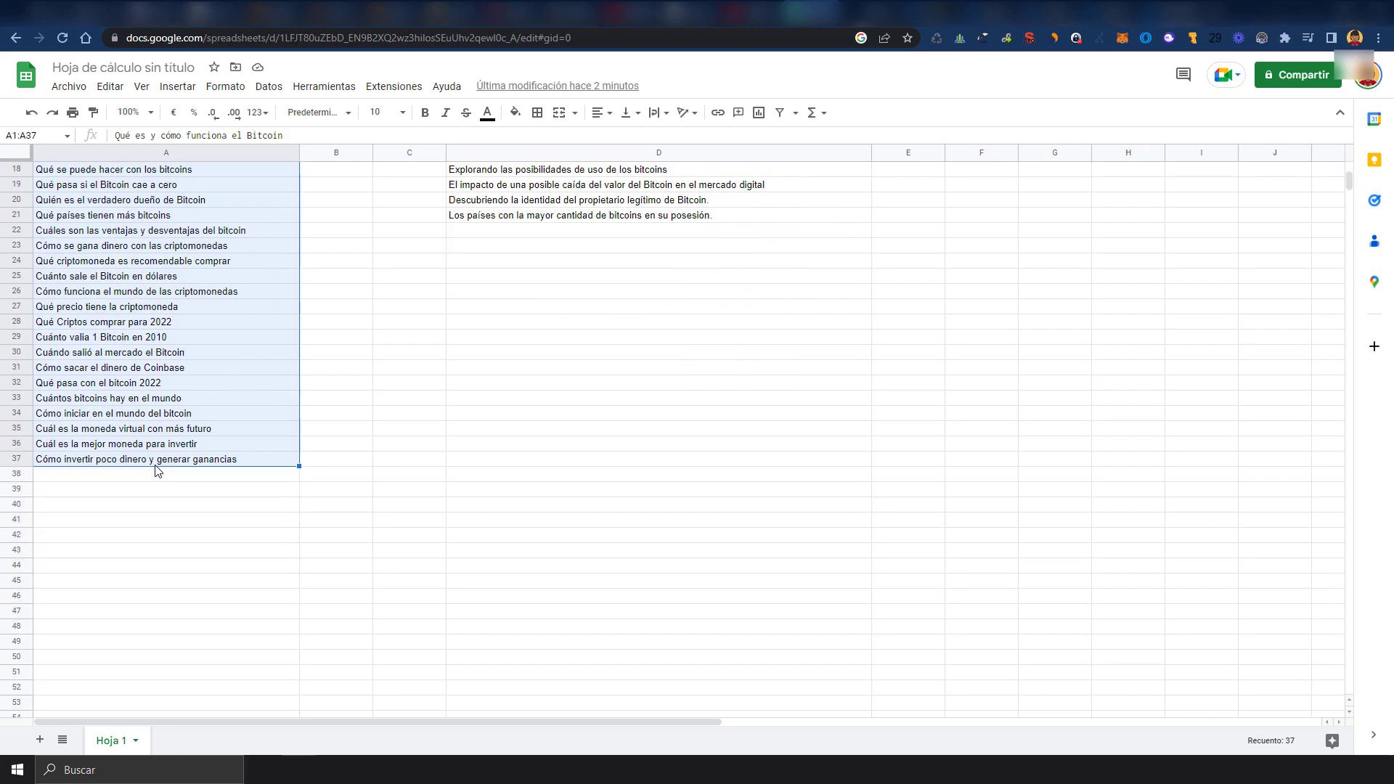
Paste the frases keywords into column A and check the regenerated GPT title in D3
{"action": "key", "text": "ctrl+v"}
{"action": "scroll", "coordinate": [291, 480], "scroll_direction": "up", "scroll_amount": 3}
{"action": "scroll", "coordinate": [488, 584], "scroll_direction": "up", "scroll_amount": 3}
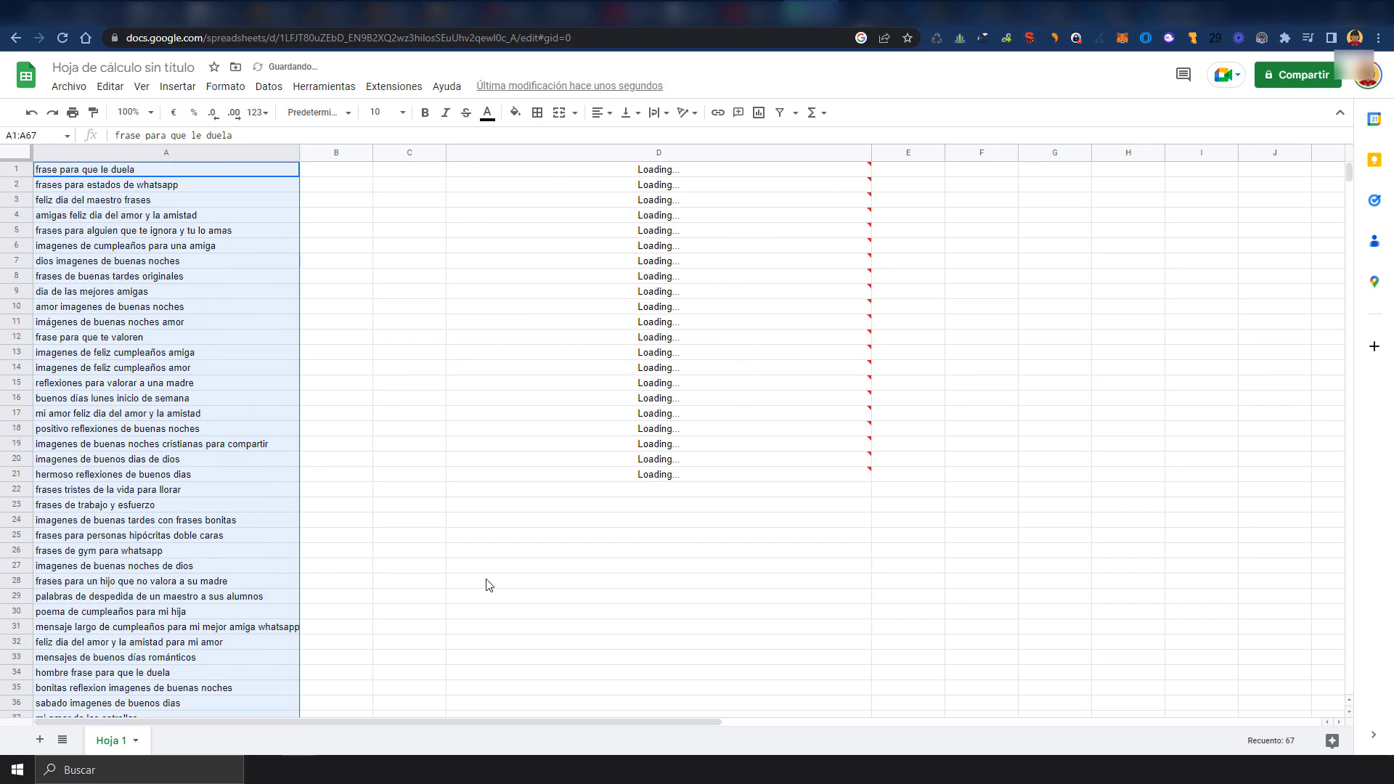
{"action": "left_click", "coordinate": [1014, 367]}
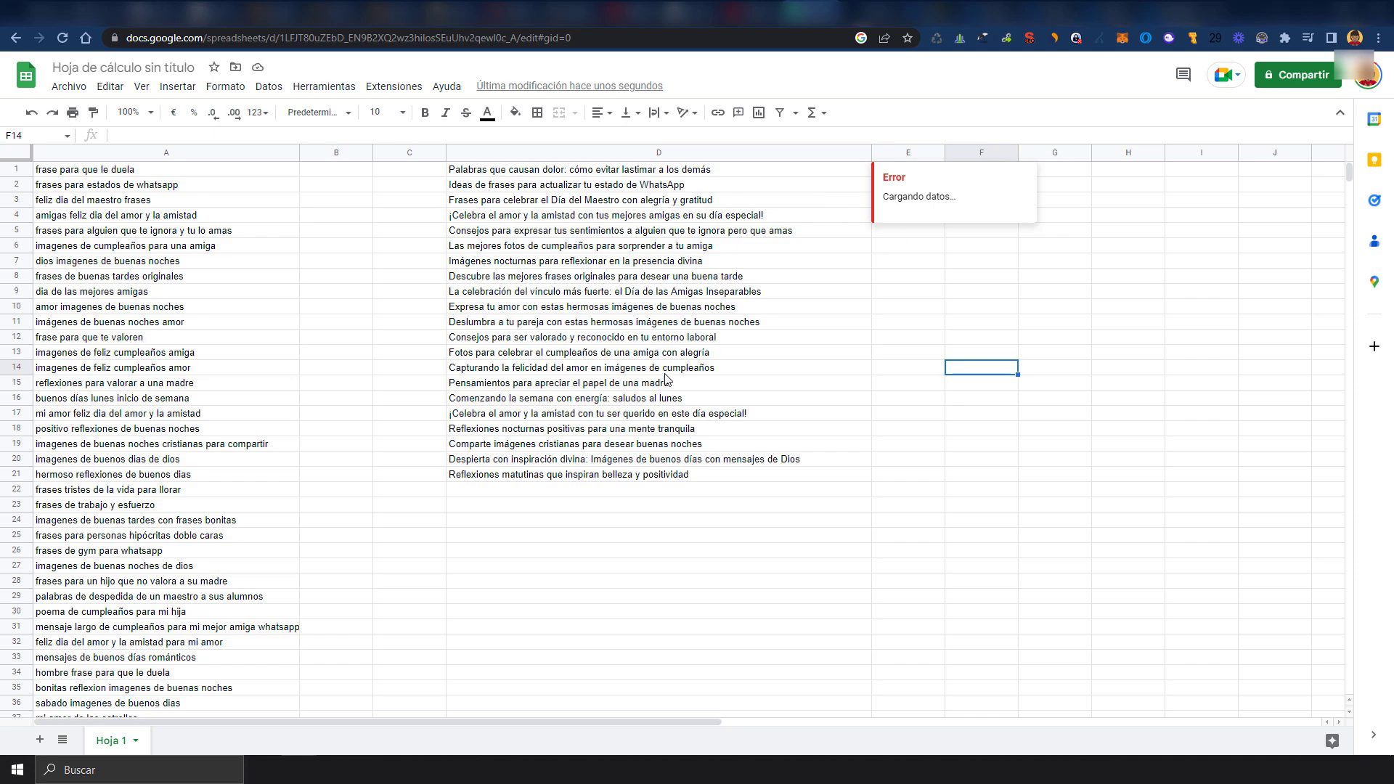
{"action": "left_click", "coordinate": [500, 494]}
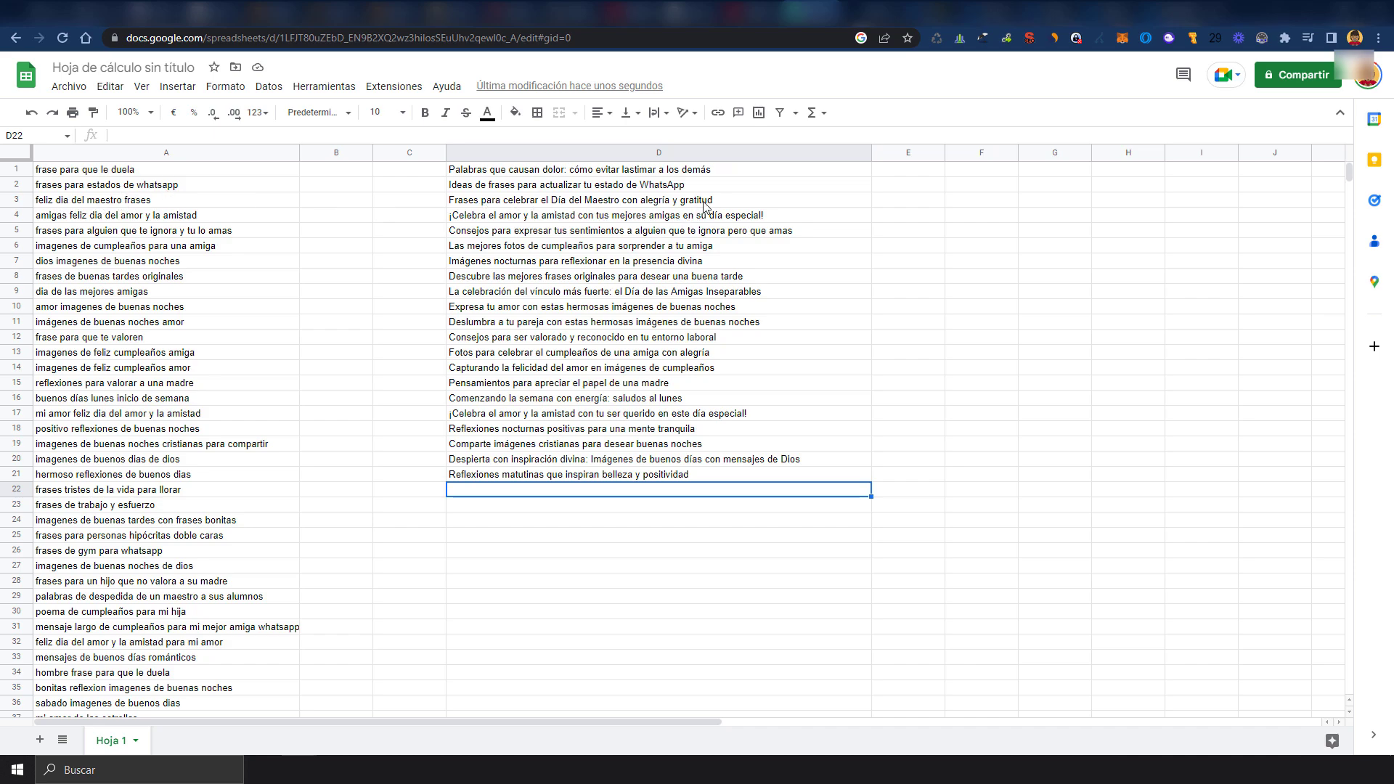
{"action": "left_click", "coordinate": [573, 202]}
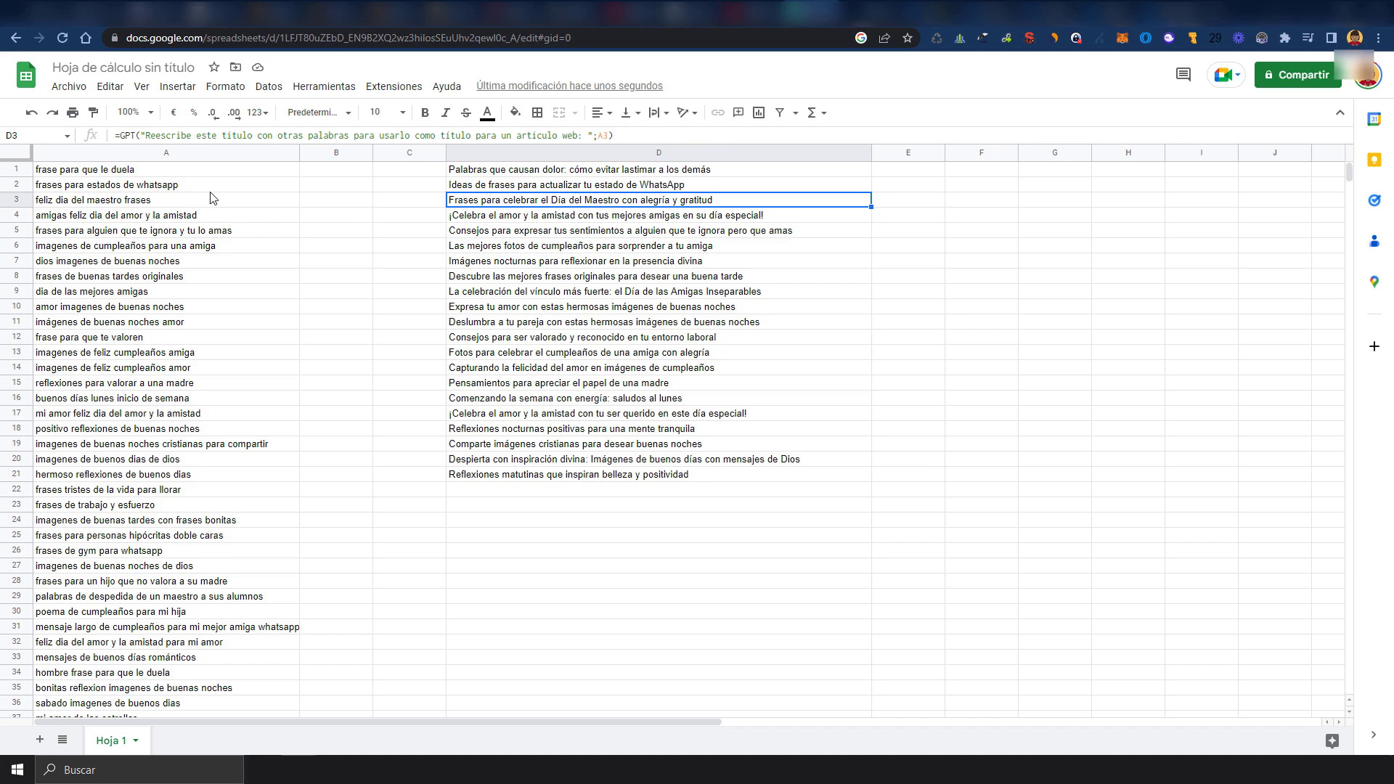
Clear the generated titles in D2 through D21
{"action": "left_click", "coordinate": [127, 172]}
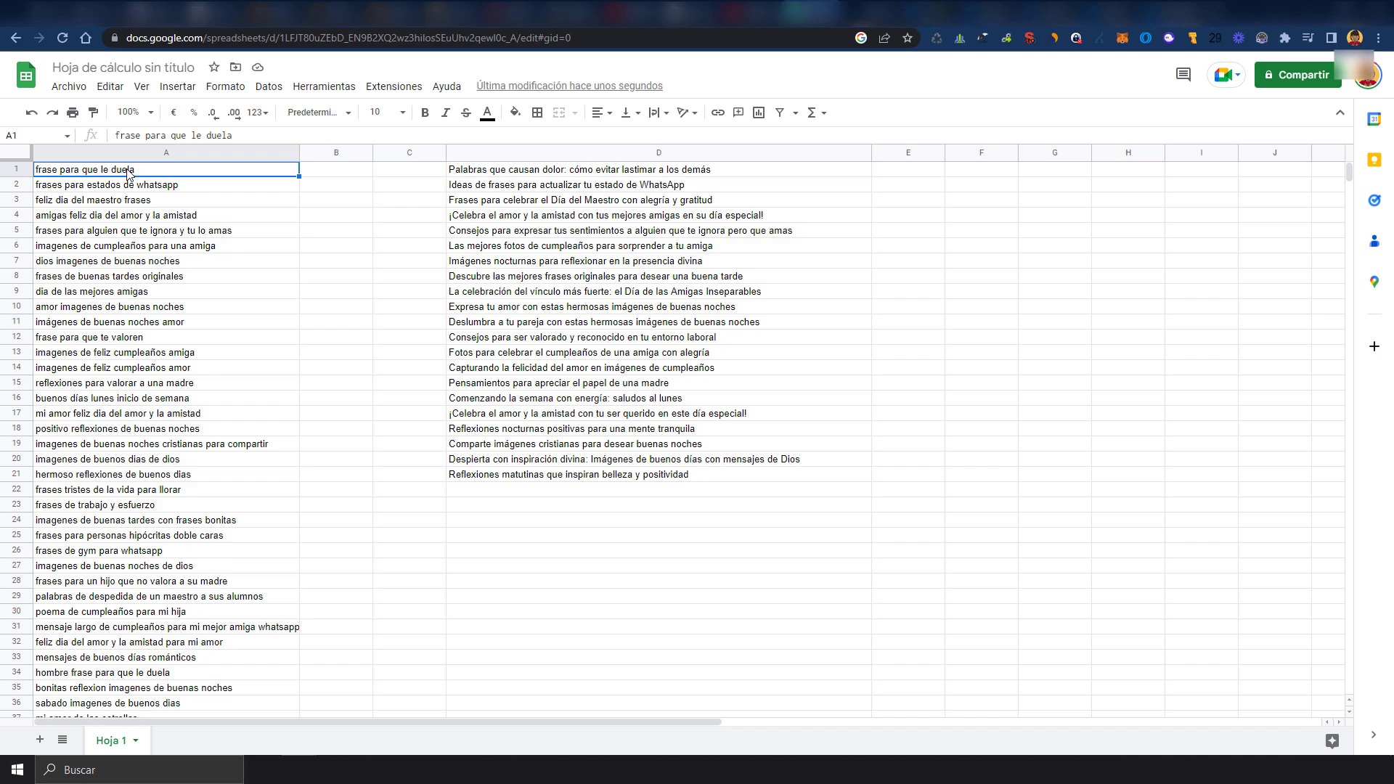
{"action": "left_click", "coordinate": [503, 175]}
{"action": "left_click_drag", "start_coordinate": [649, 190], "coordinate": [645, 476]}
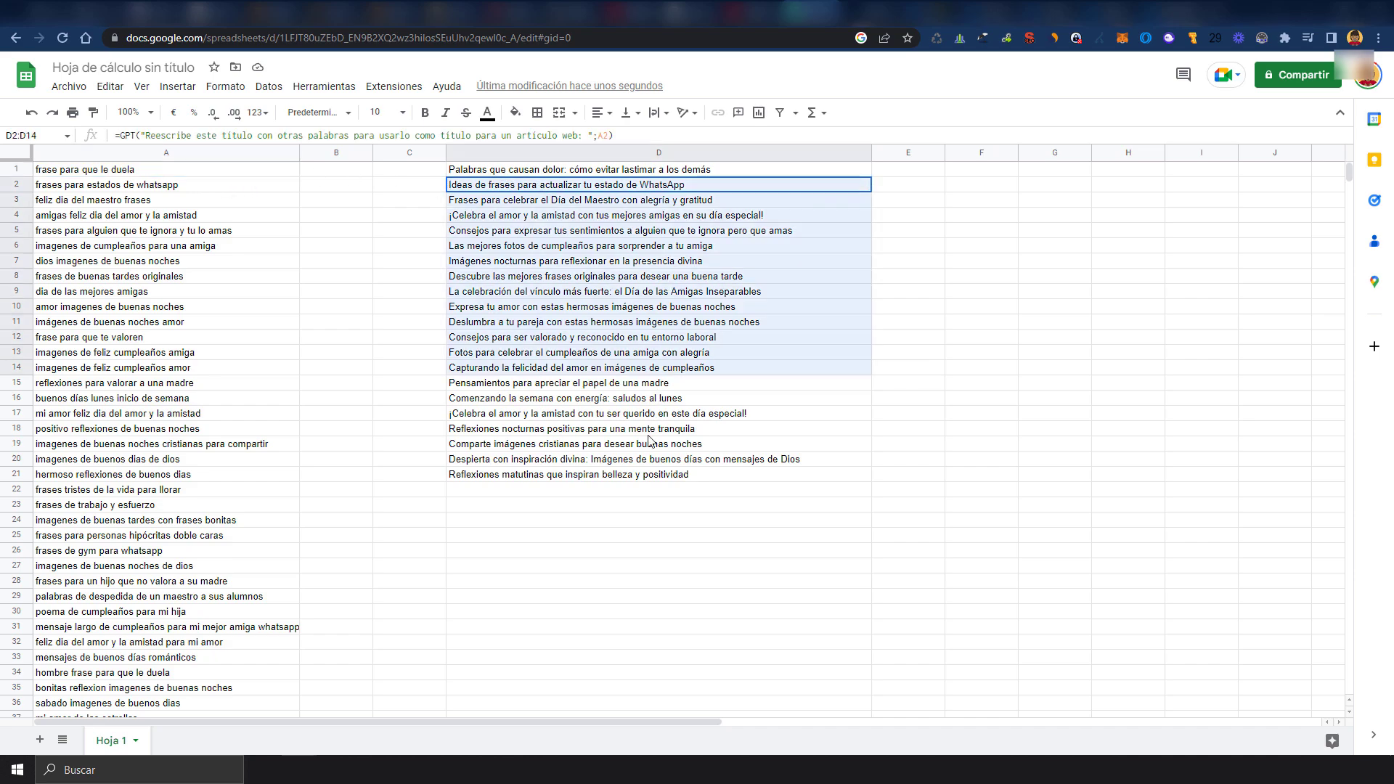
{"action": "key", "text": "Delete"}
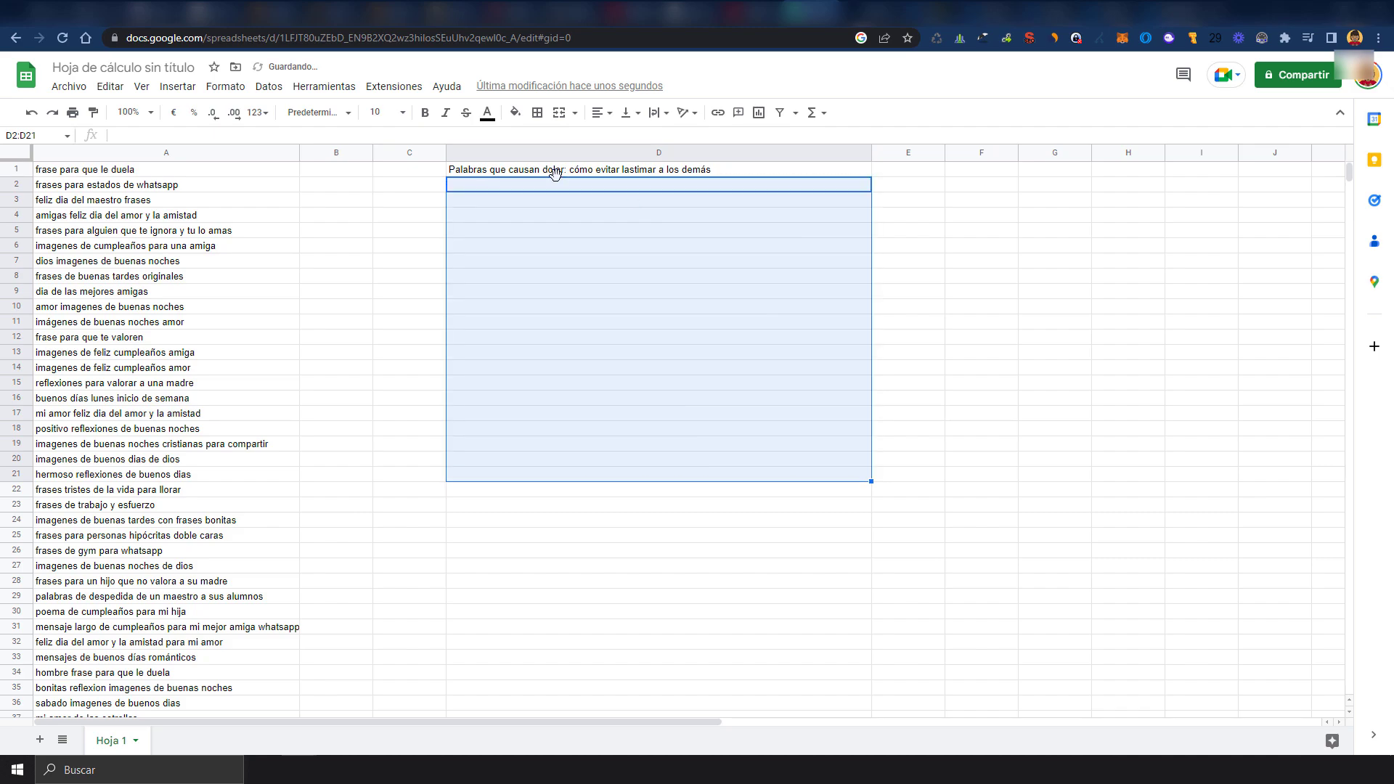
Add 'en una web de frases' to D1's GPT prompt after 'web'
{"action": "left_click", "coordinate": [608, 173]}
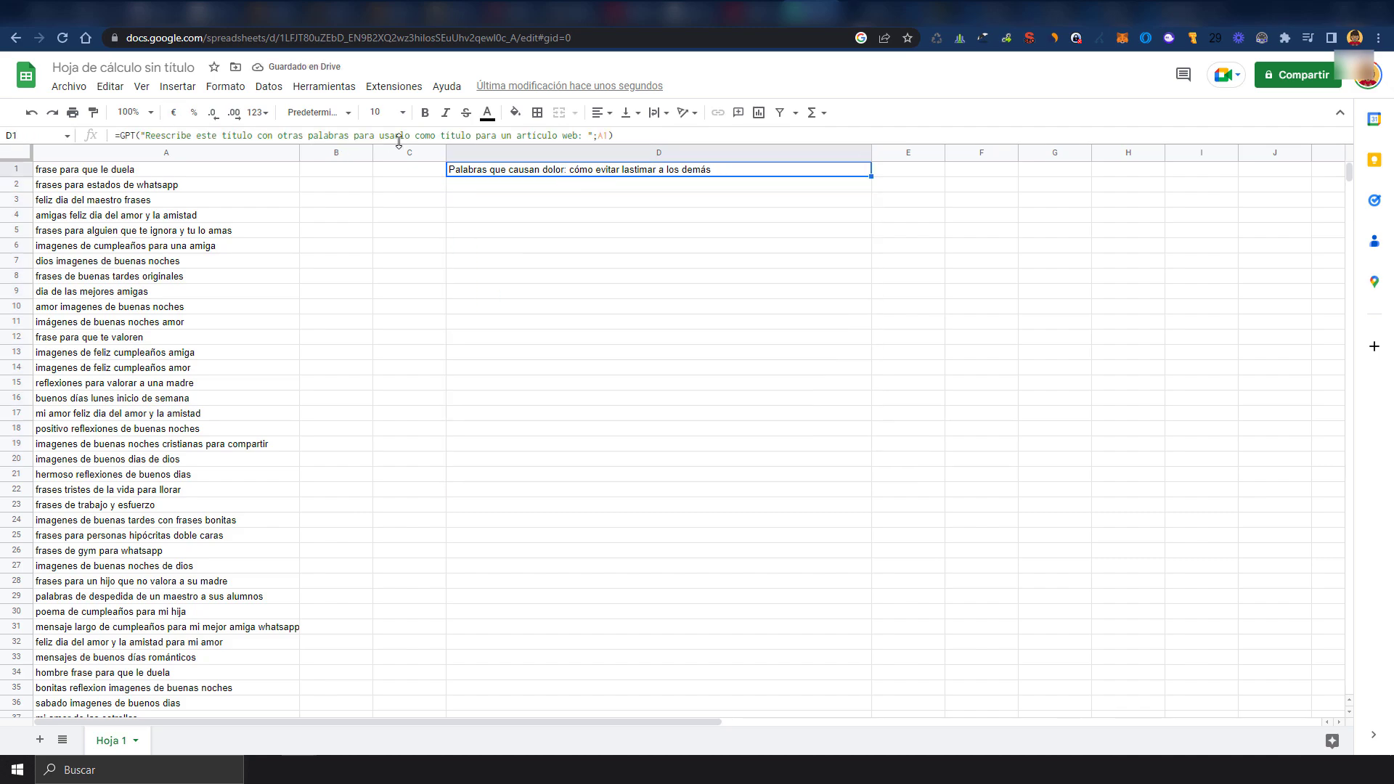
{"action": "left_click", "coordinate": [581, 136]}
{"action": "type", "text": "en una "}
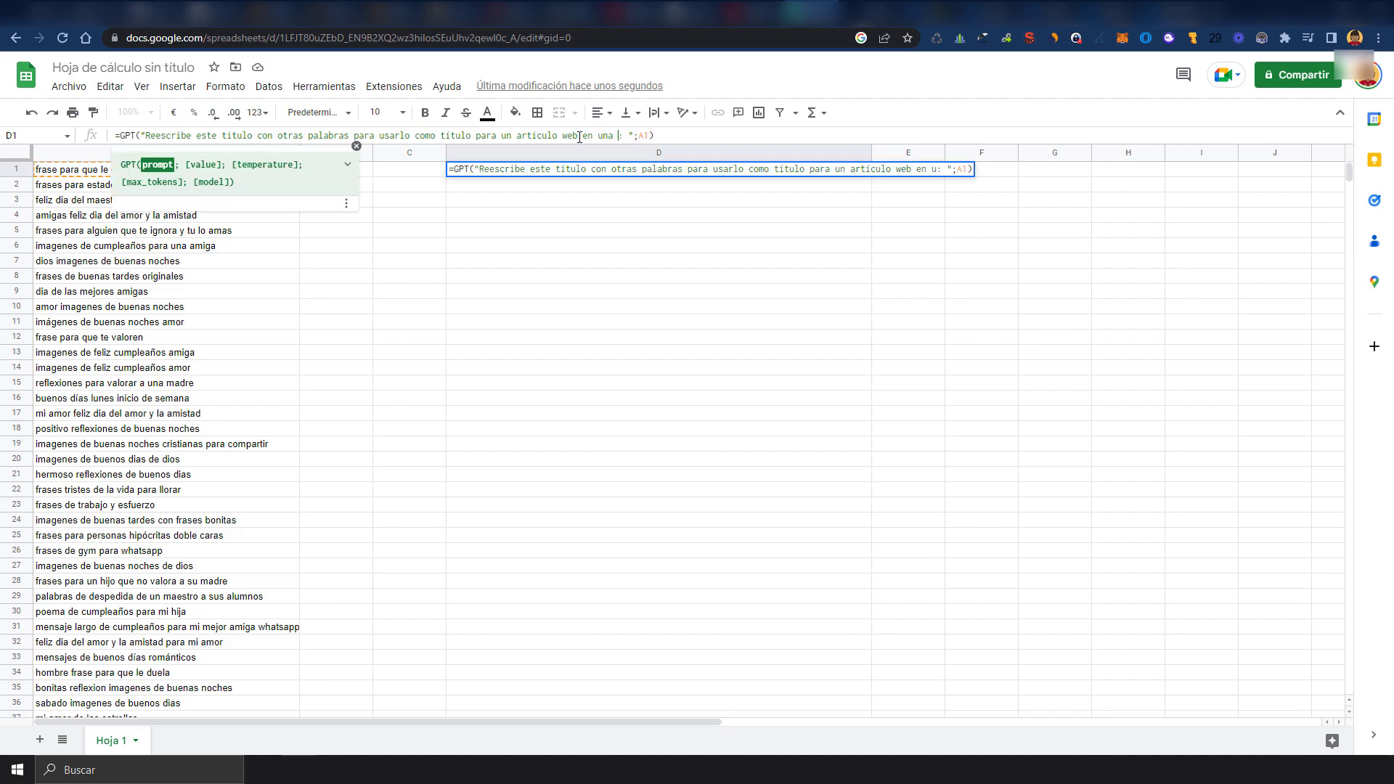
{"action": "type", "text": "web de frases"}
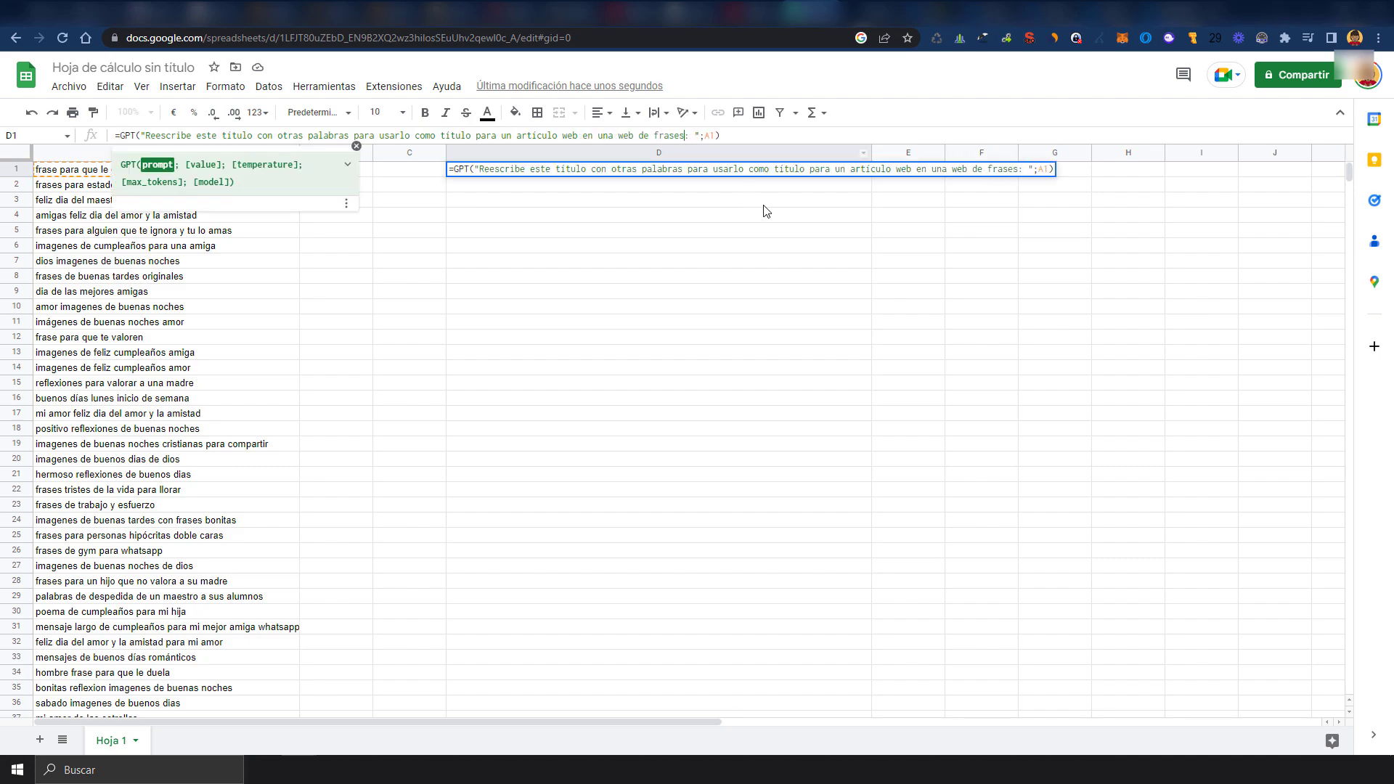
Confirm the edited D1 formula and fill it down column D to D14
{"action": "key", "text": "Return"}
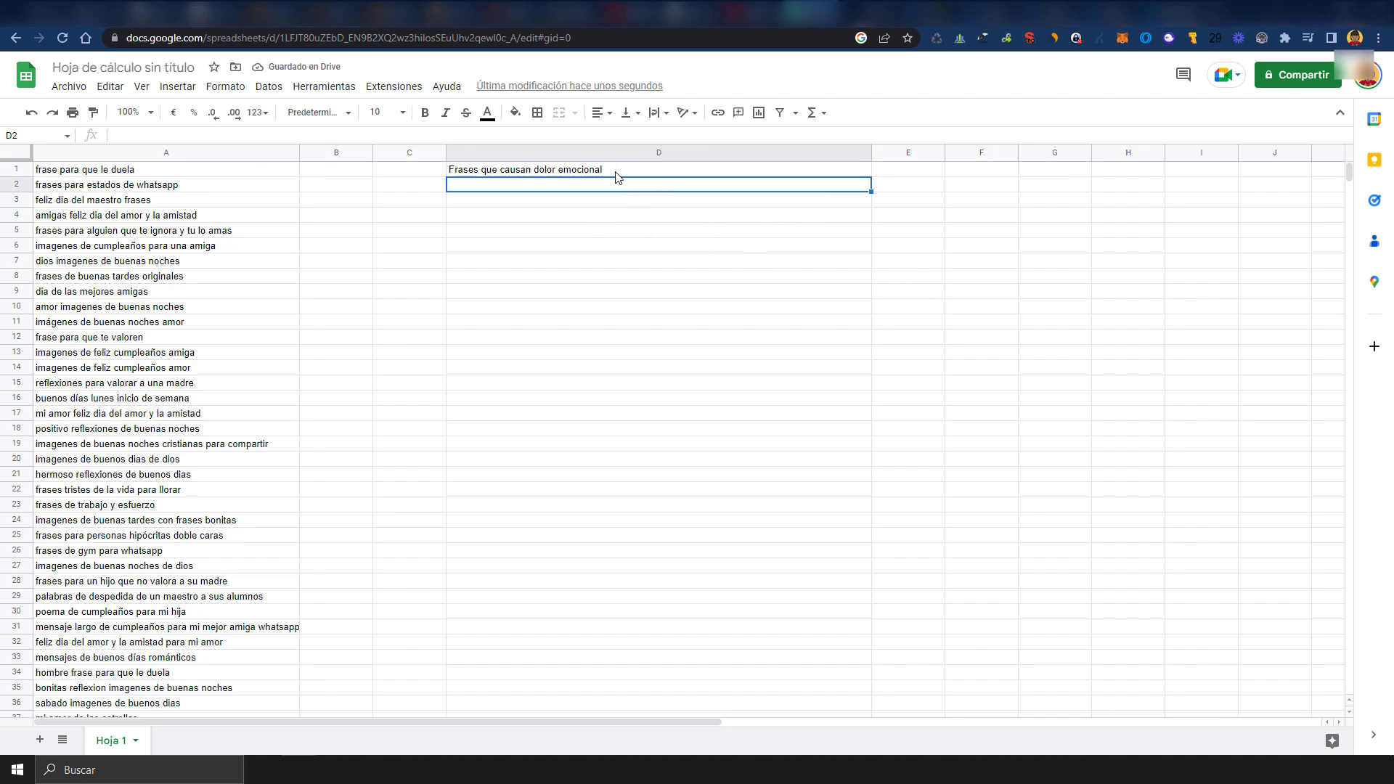
{"action": "left_click", "coordinate": [544, 170]}
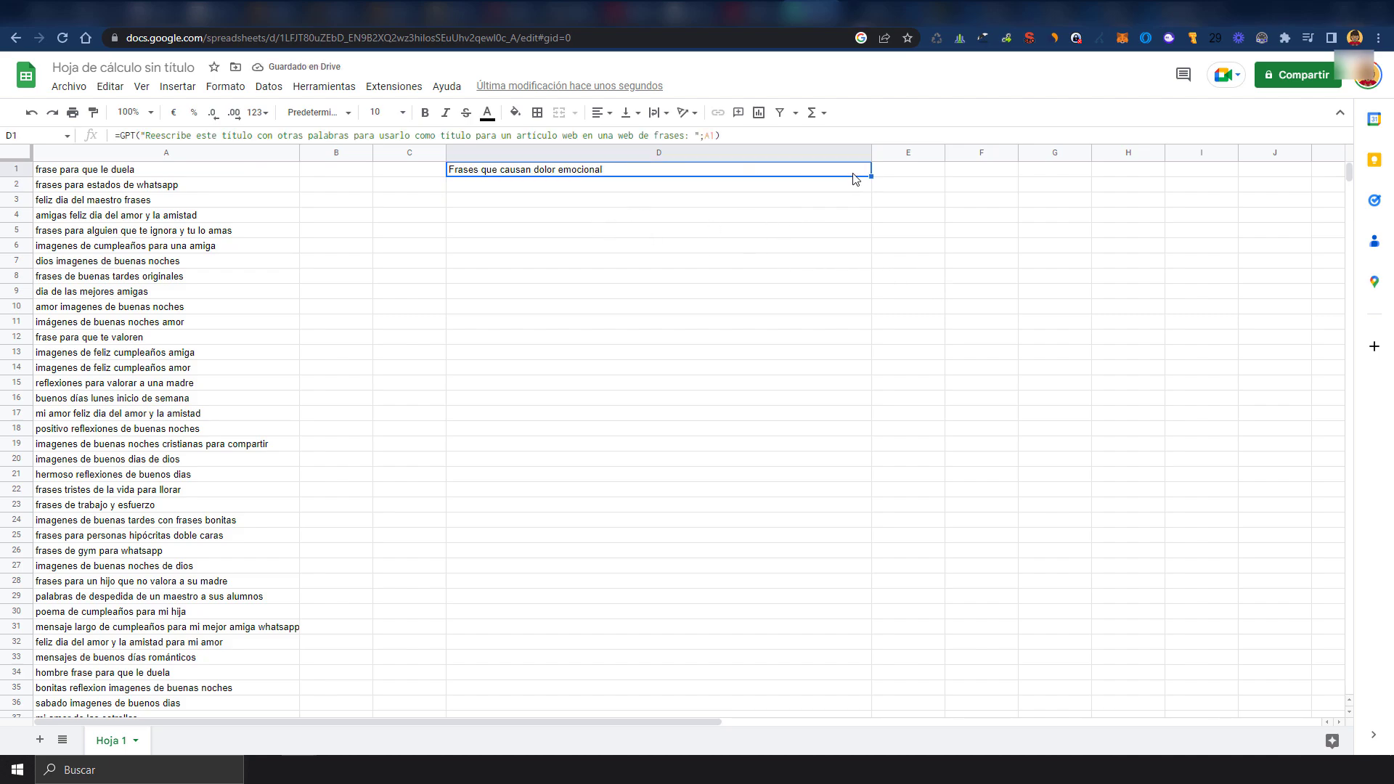
{"action": "mouse_move", "coordinate": [870, 176]}
{"action": "left_mouse_down"}
{"action": "mouse_move", "coordinate": [866, 359]}
{"action": "mouse_move", "coordinate": [822, 49]}
{"action": "left_mouse_up"}
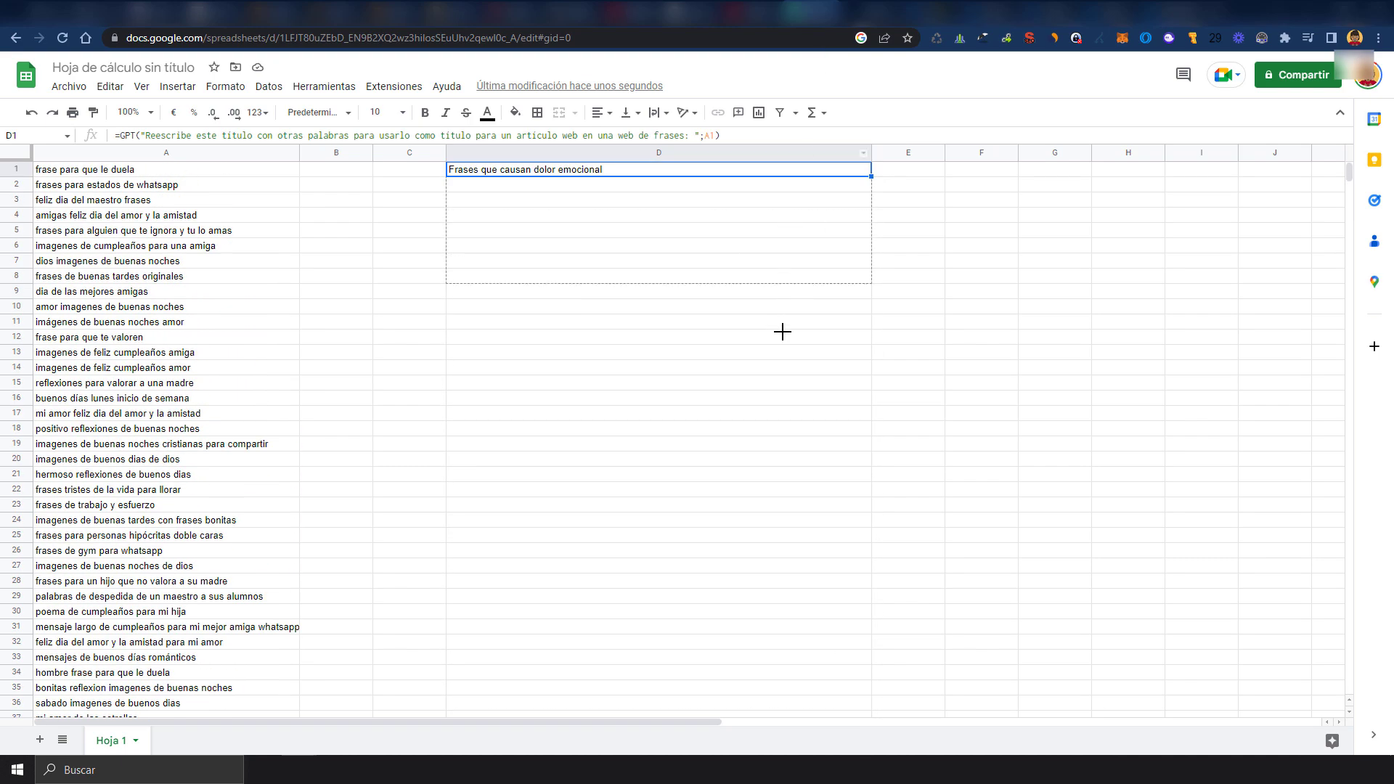
{"action": "left_click_drag", "start_coordinate": [823, 50], "coordinate": [790, 368]}
{"action": "left_click", "coordinate": [639, 398]}
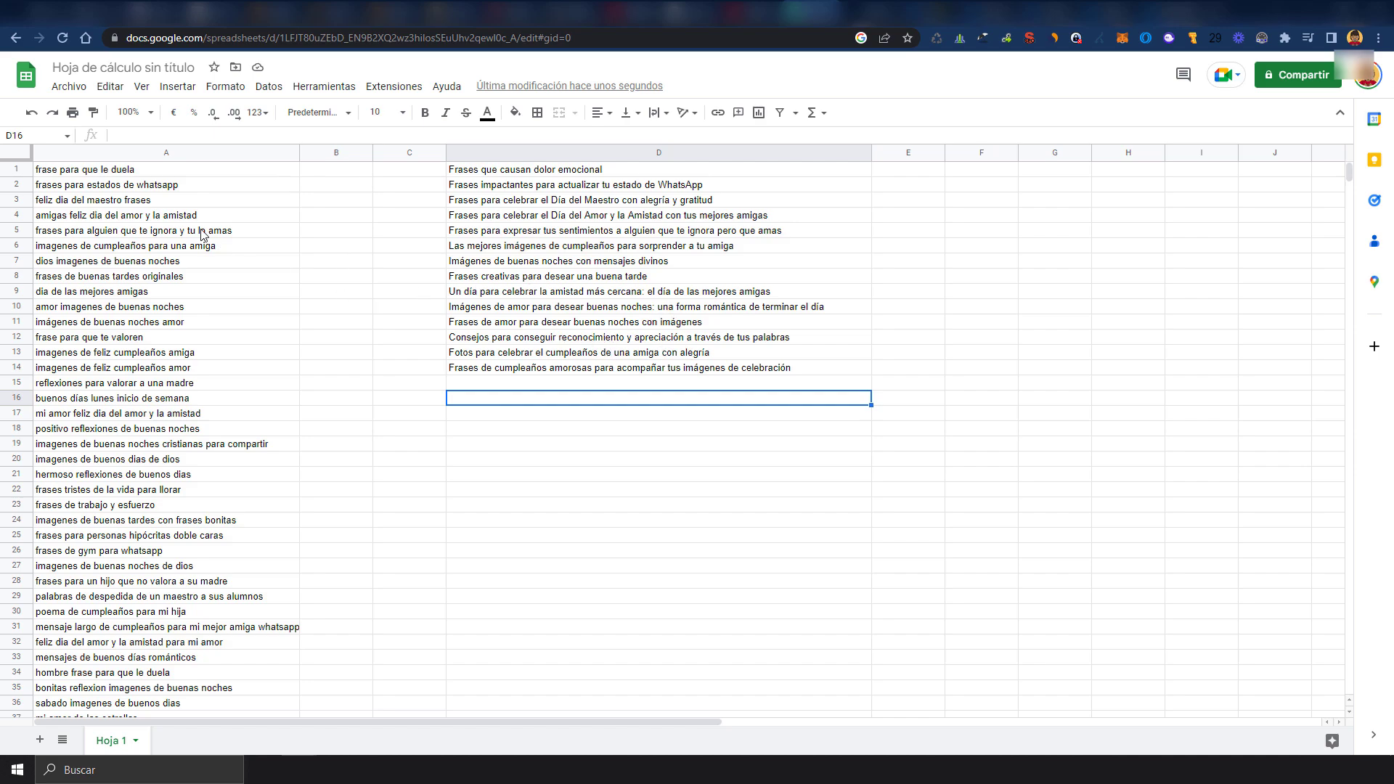
Clear all the old keywords from column A
{"action": "mouse_move", "coordinate": [176, 170]}
{"action": "left_mouse_down"}
{"action": "mouse_move", "coordinate": [145, 745]}
{"action": "mouse_move", "coordinate": [155, 599]}
{"action": "left_mouse_up"}
{"action": "key", "text": "Delete"}
{"action": "scroll", "coordinate": [168, 510], "scroll_direction": "up", "scroll_amount": 5}
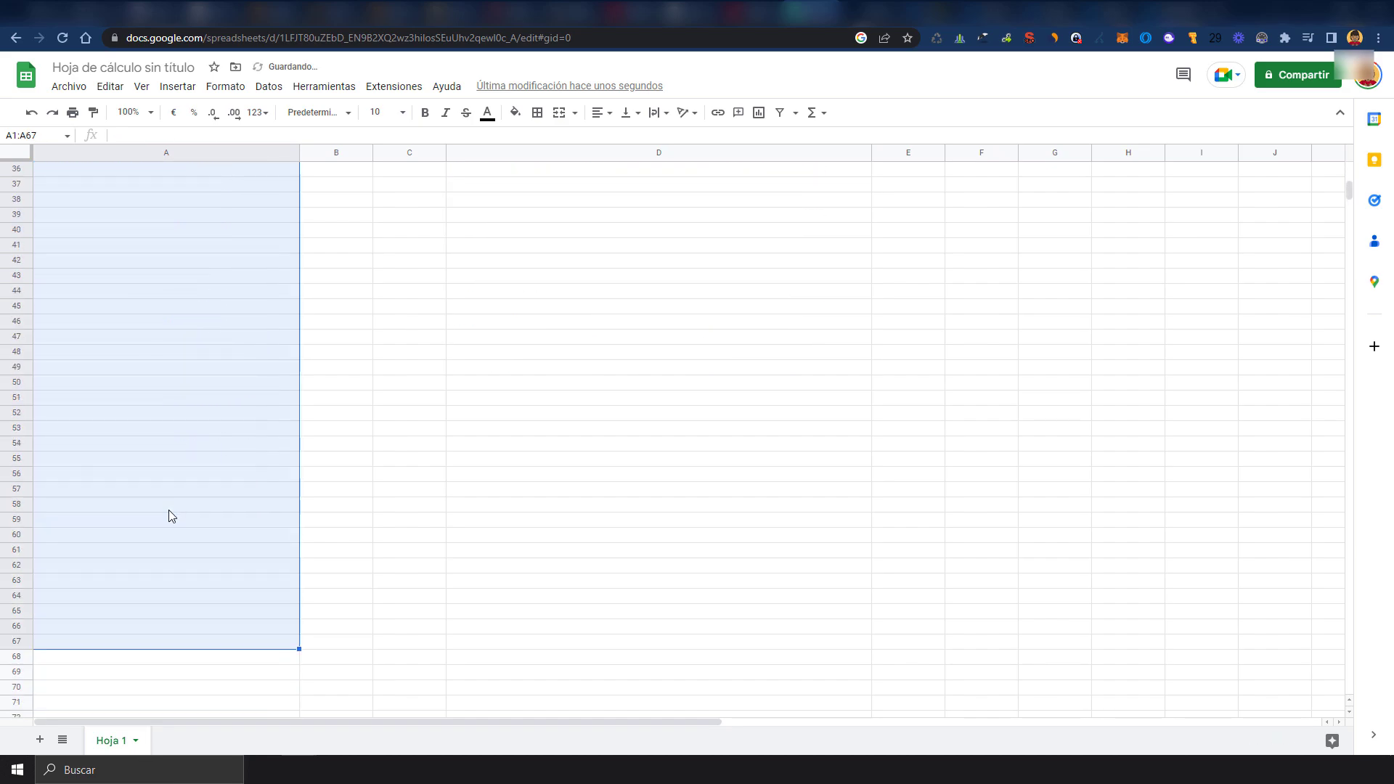
{"action": "scroll", "coordinate": [168, 419], "scroll_direction": "up", "scroll_amount": 3}
{"action": "left_click", "coordinate": [177, 173]}
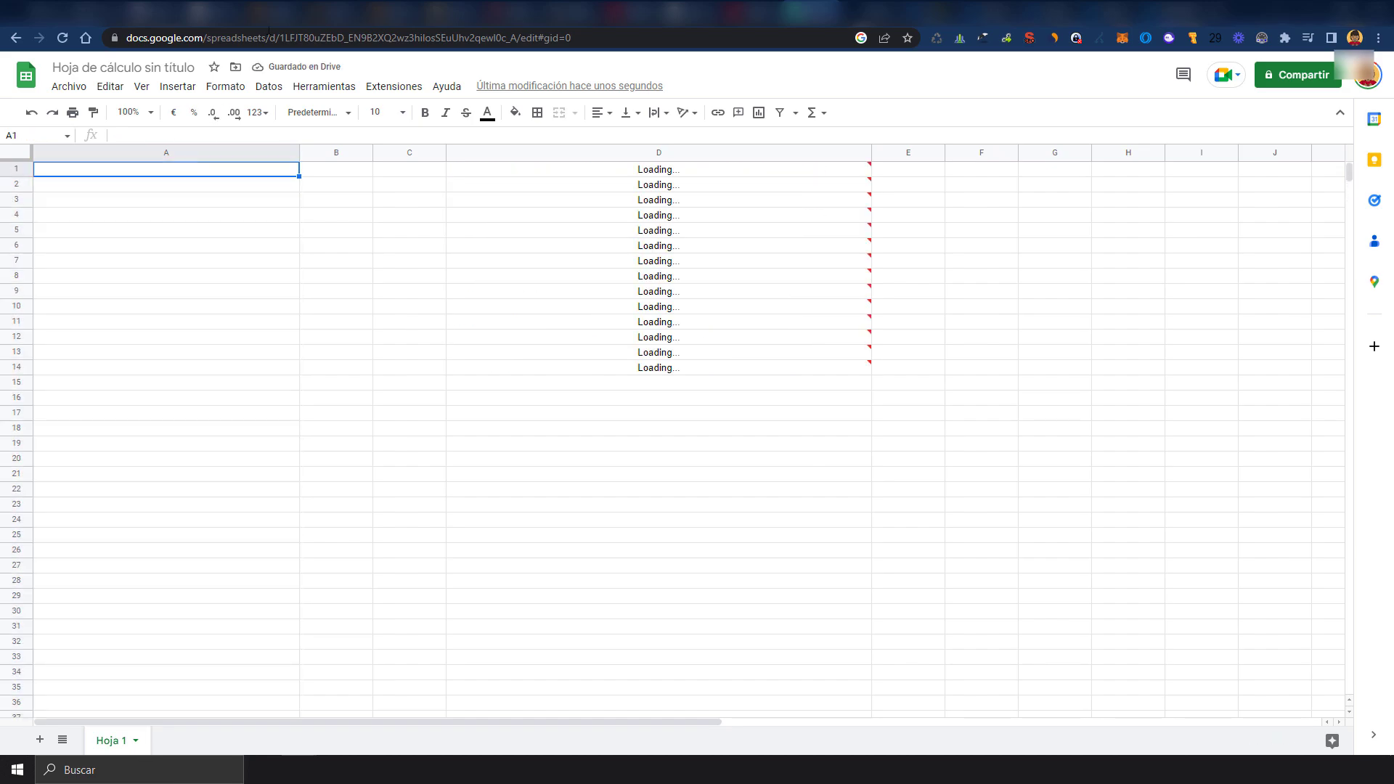
Copy the fifteen cemento cola keywords from Keyword Sheeter and paste them into A1
{"action": "left_click", "coordinate": [211, 11]}
{"action": "scroll", "coordinate": [861, 488], "scroll_direction": "up", "scroll_amount": 3}
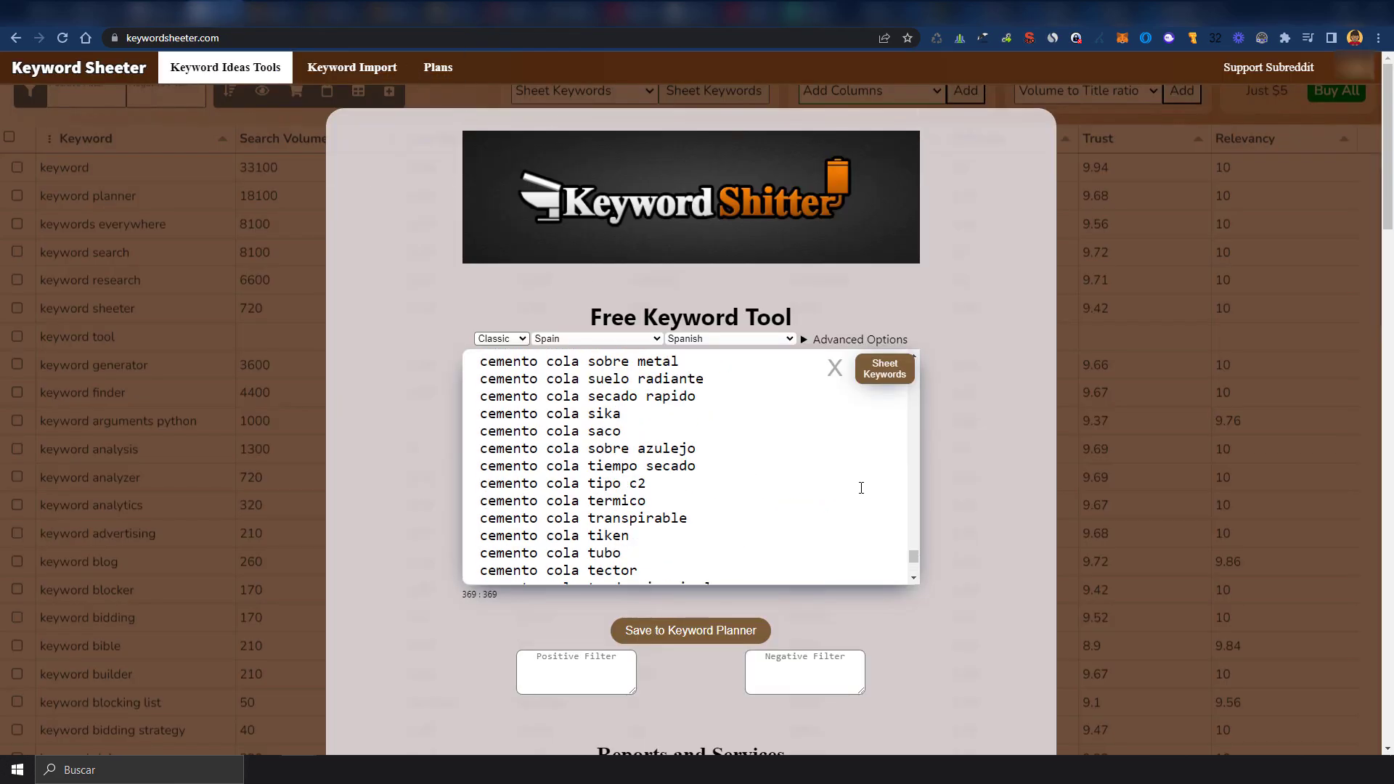
{"action": "left_click_drag", "start_coordinate": [665, 548], "coordinate": [446, 398]}
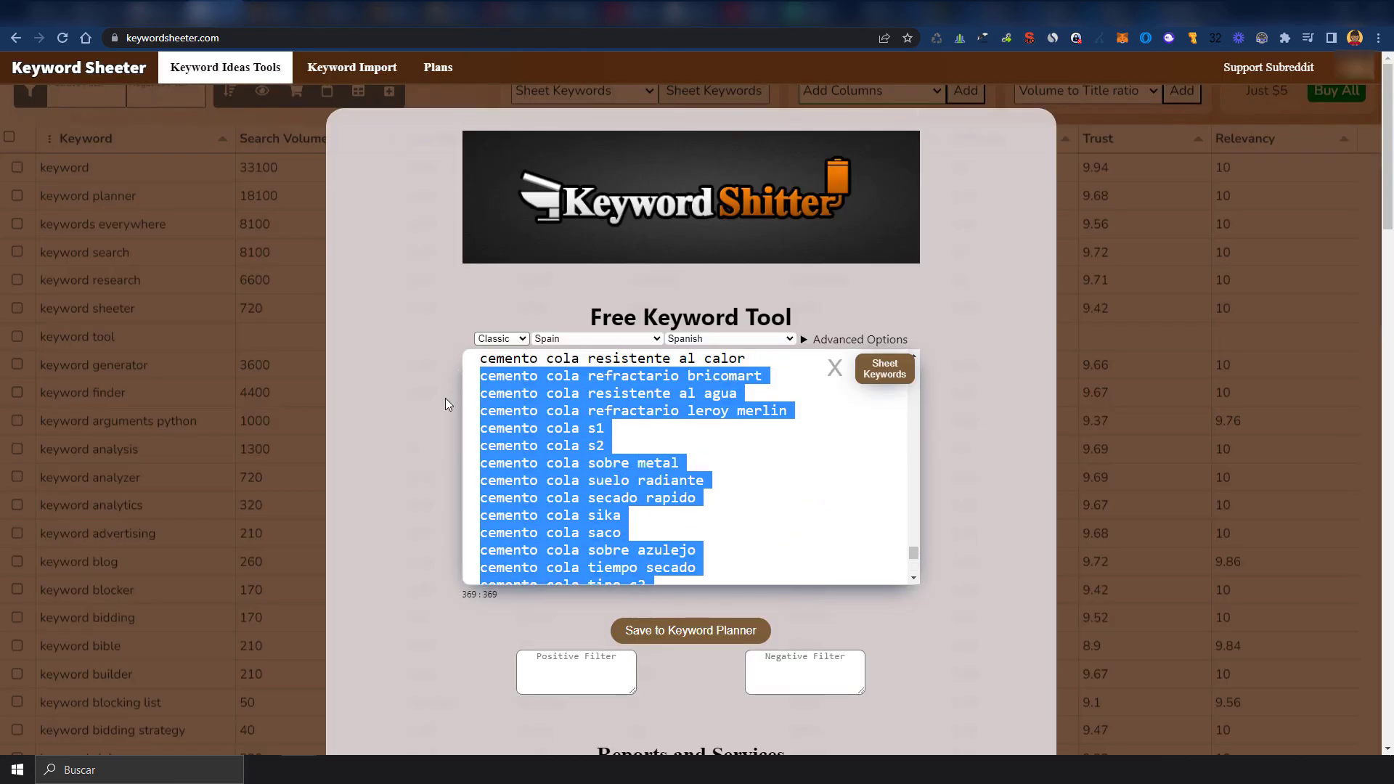
{"action": "key", "text": "ctrl+shift+Tab"}
{"action": "type", "text": "cemento cola refractario leroy merlin cemento cola s1 cemento cola s2 cemento cola sobre metal cemento cola suelo radiante cemento cola secado rapido cemento cola sika cemento cola saco cemento cola sobre azulejo cemento cola tiempo secado cemento cola tipo c2 cemento cola termico cemento cola transpirable cemento cola tiken cemento cola tubo"}
{"action": "left_click", "coordinate": [191, 445]}
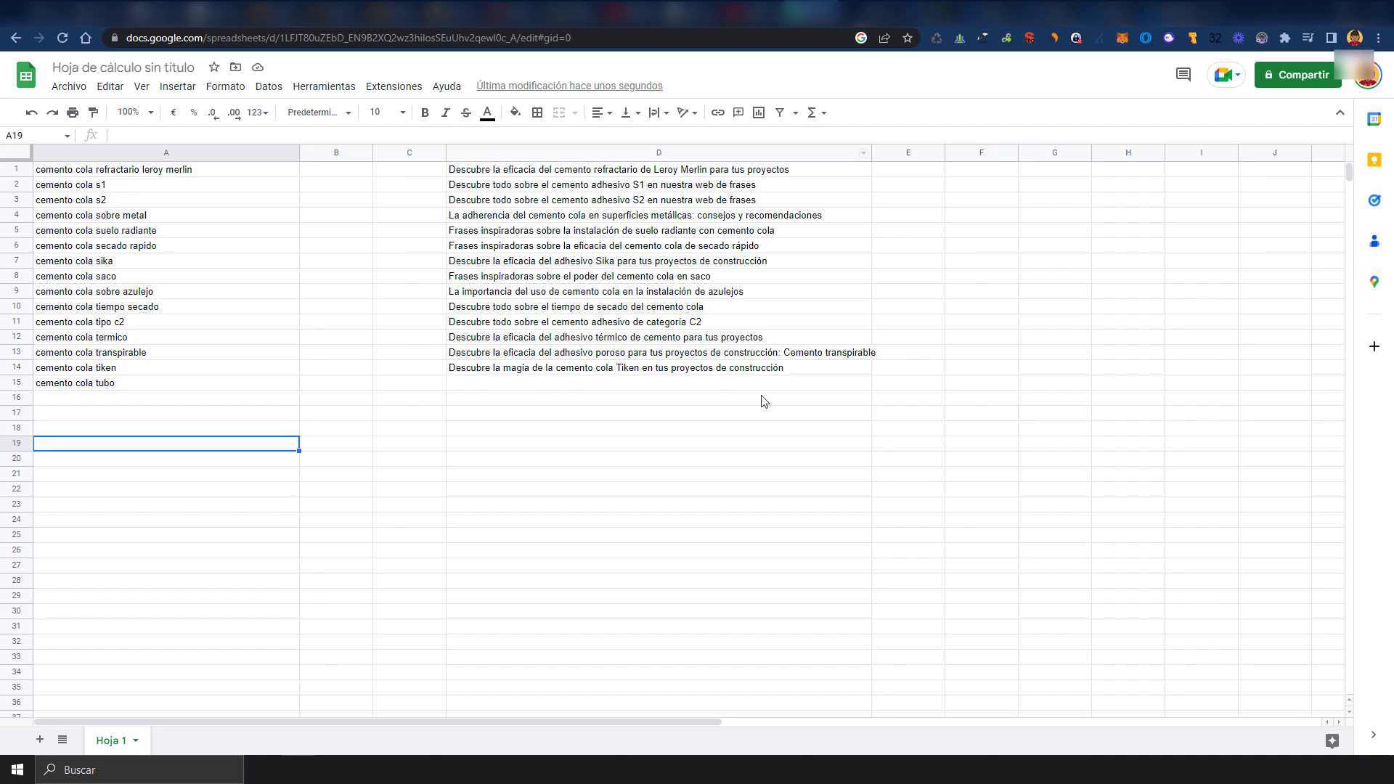
Wait for the cemento cola titles to fill column D, then bring up the Google results for cemento
{"action": "left_click", "coordinate": [681, 445]}
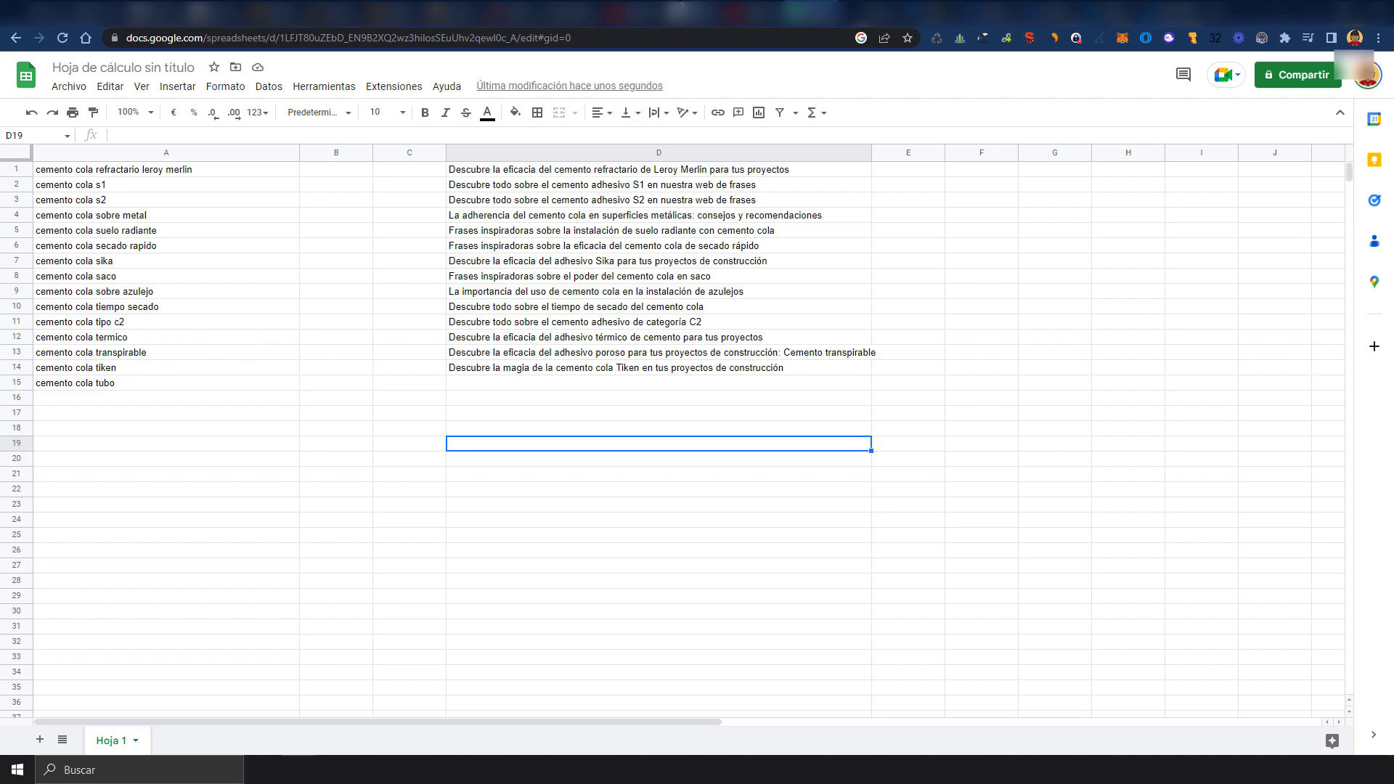
{"action": "left_click", "coordinate": [690, 12]}
{"action": "left_click", "coordinate": [236, 67]}
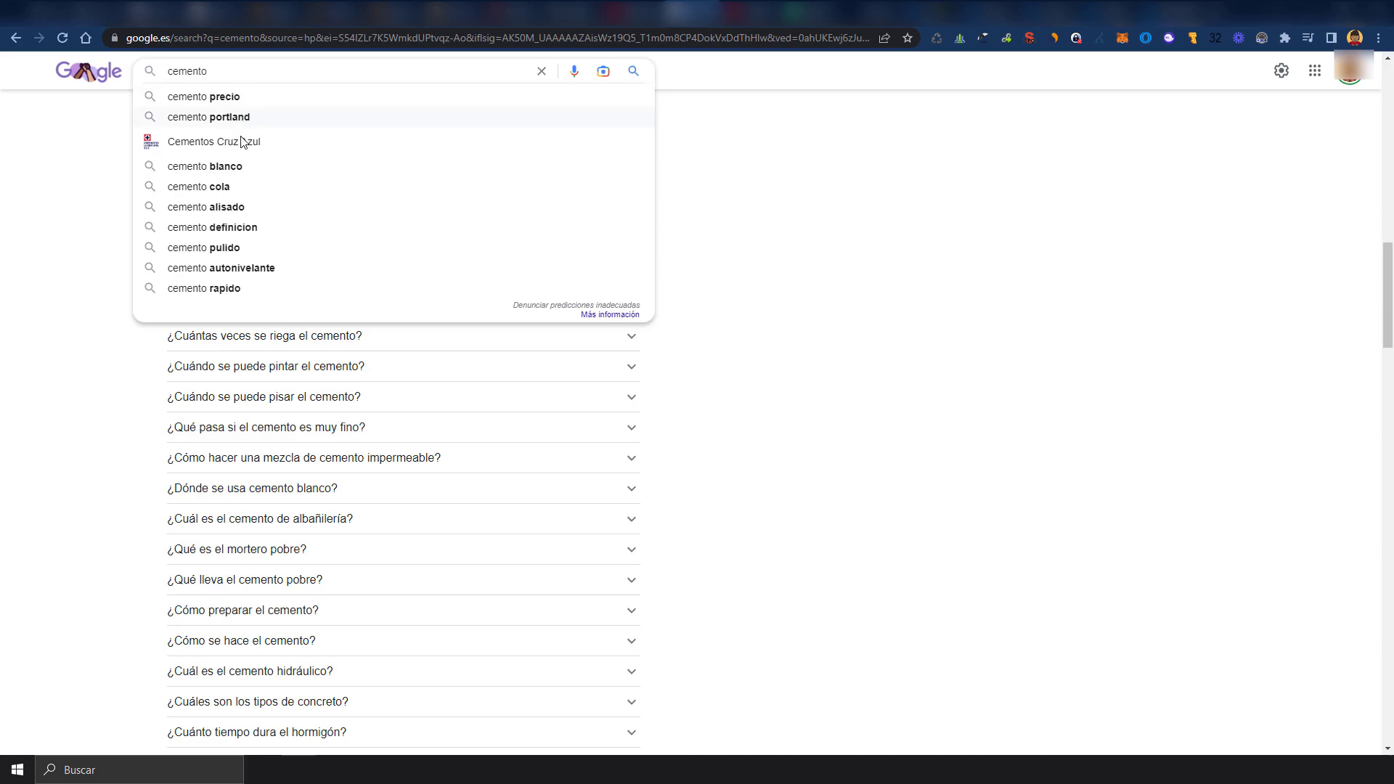
Dismiss the cemento search suggestions and return to the titles spreadsheet
{"action": "left_click", "coordinate": [927, 283]}
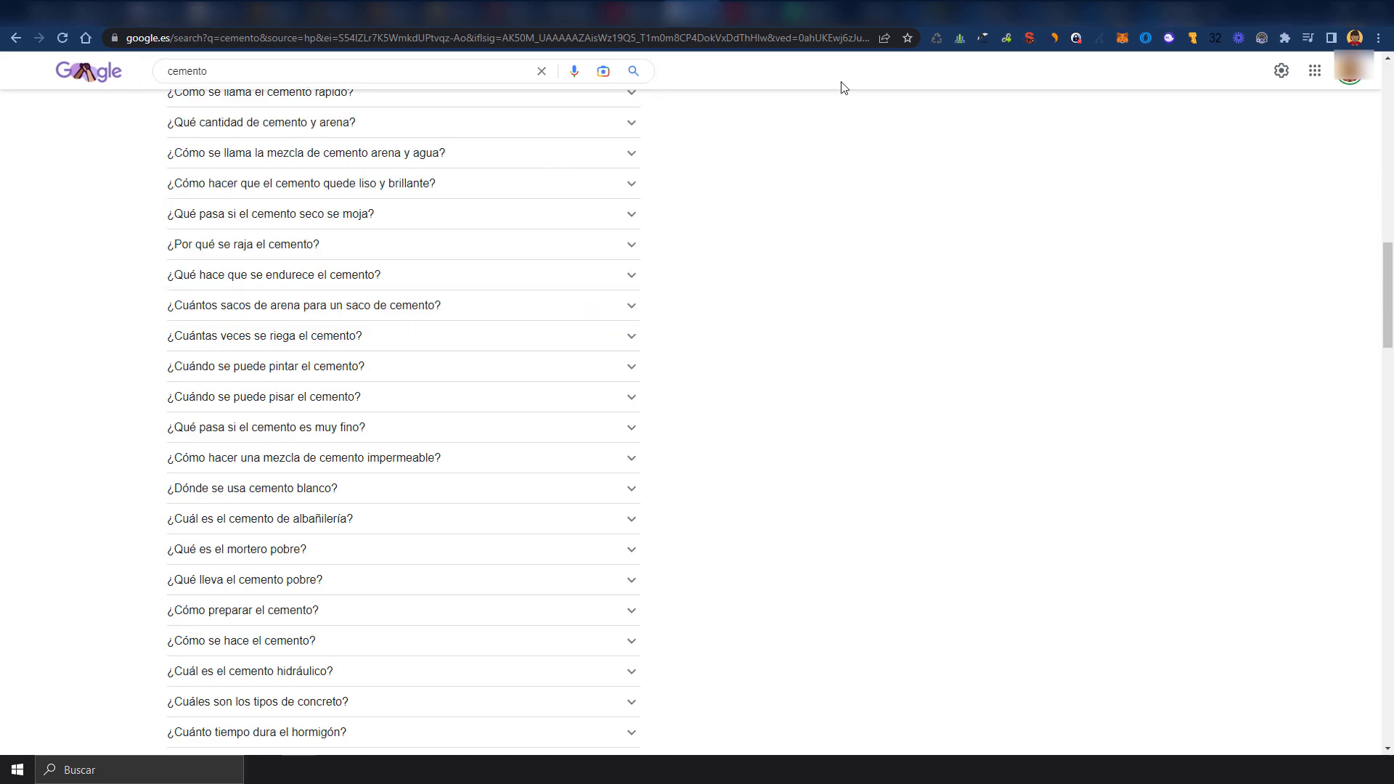
{"action": "left_click", "coordinate": [821, 11]}
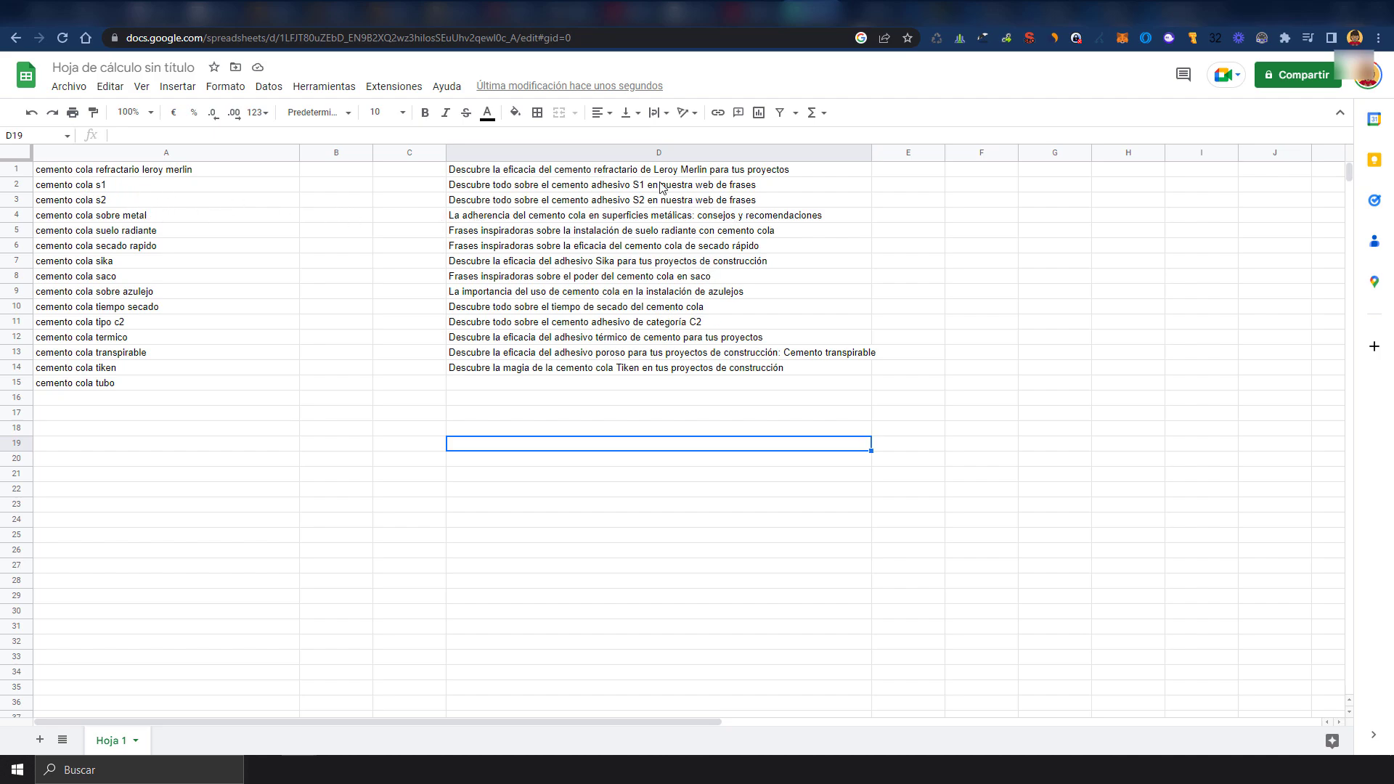
Clear the titles in D2:D14 and change 'frases' to 'construcción' in D1's GPT prompt
{"action": "left_click", "coordinate": [537, 187]}
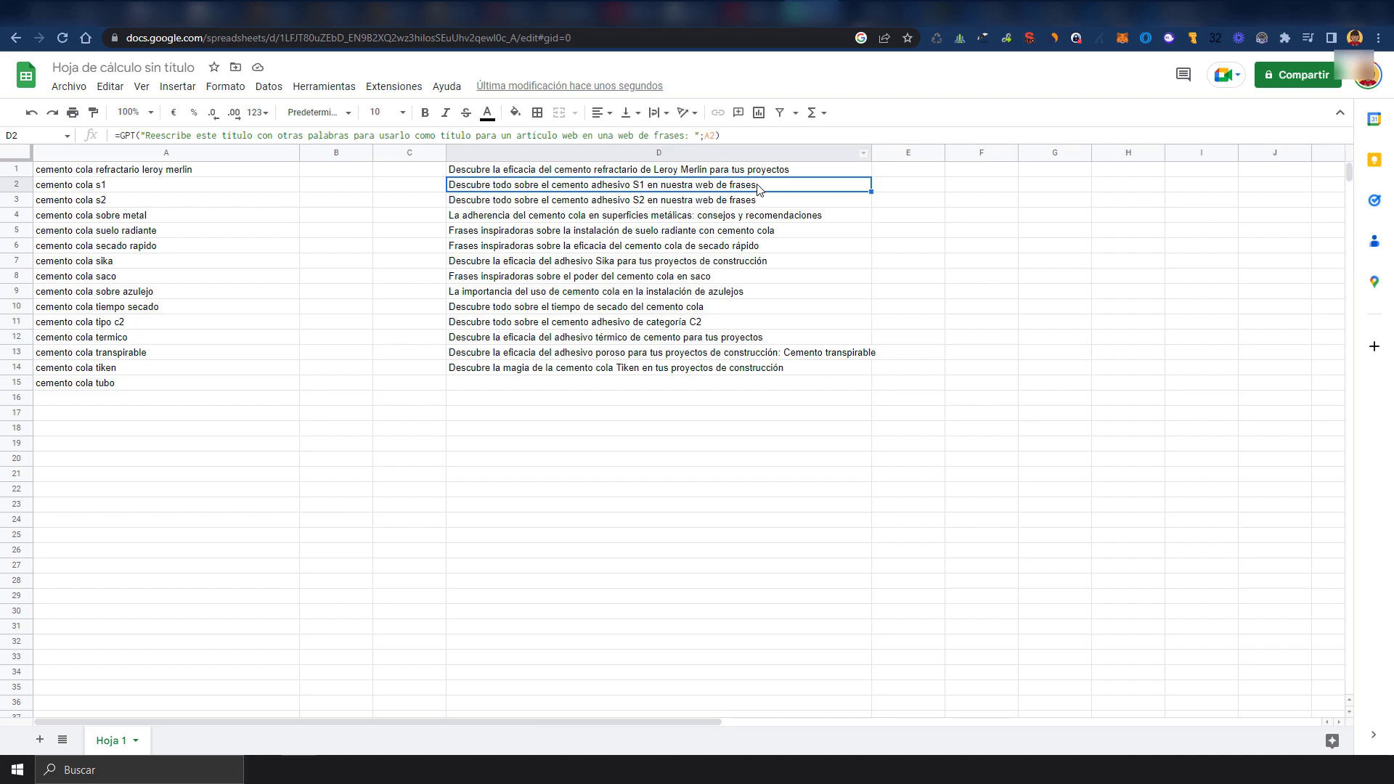
{"action": "left_click", "coordinate": [745, 369], "text": "shift"}
{"action": "key", "text": "Delete"}
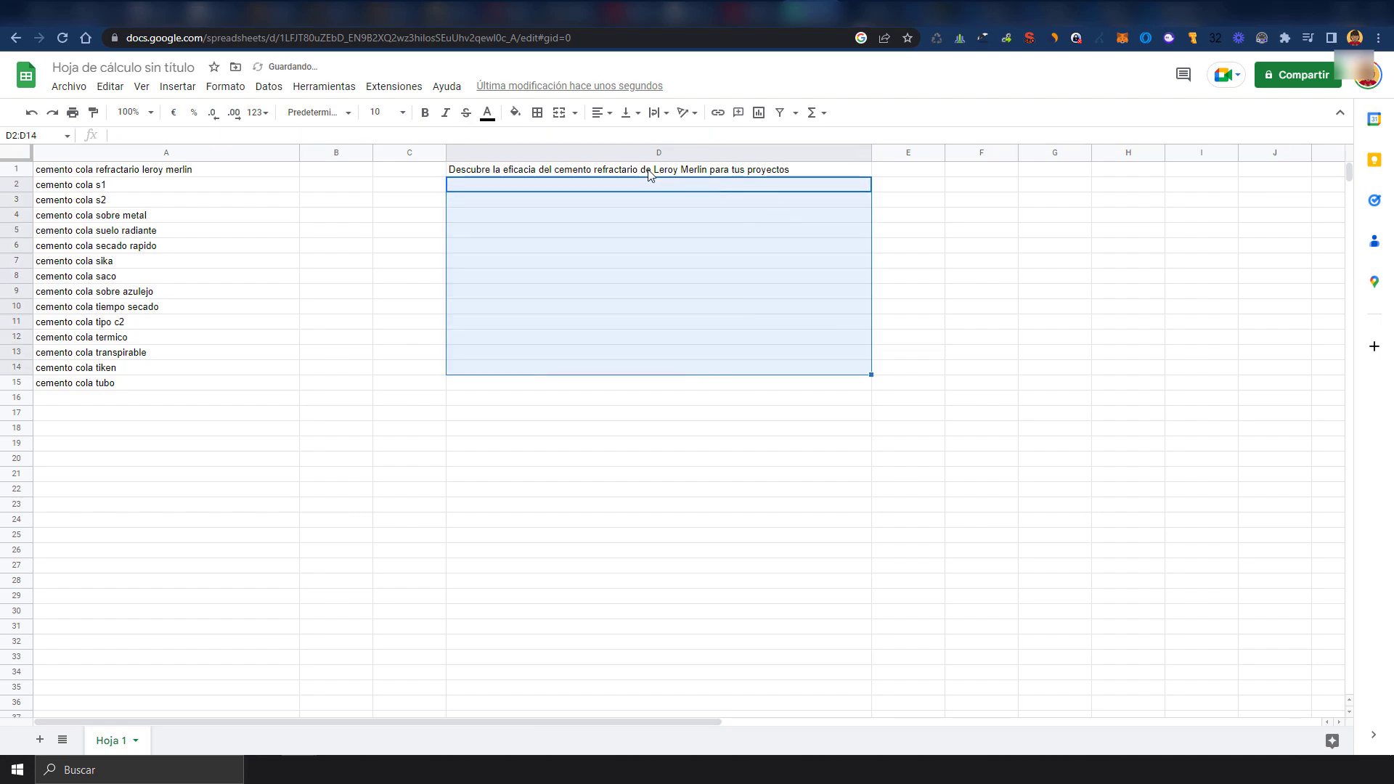
{"action": "left_click", "coordinate": [655, 170]}
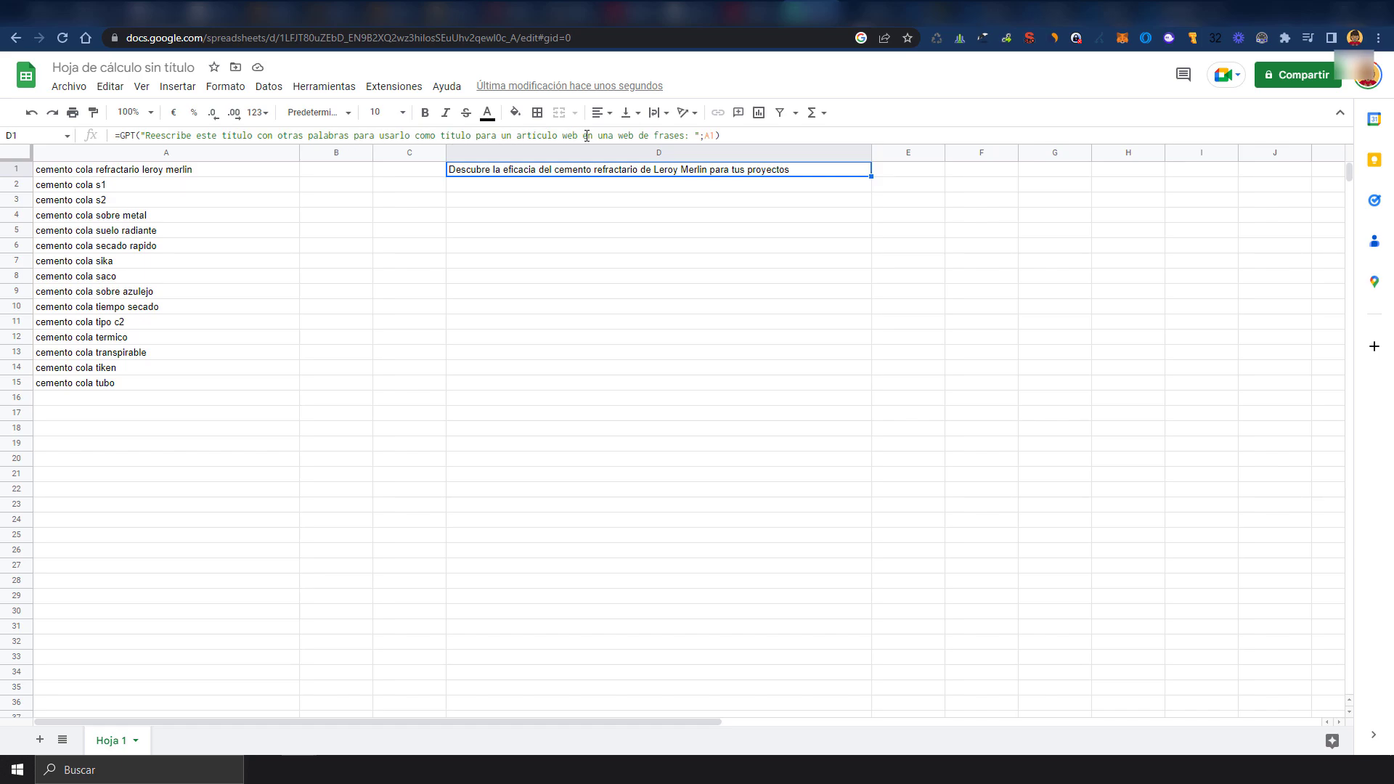
{"action": "double_click", "coordinate": [656, 135]}
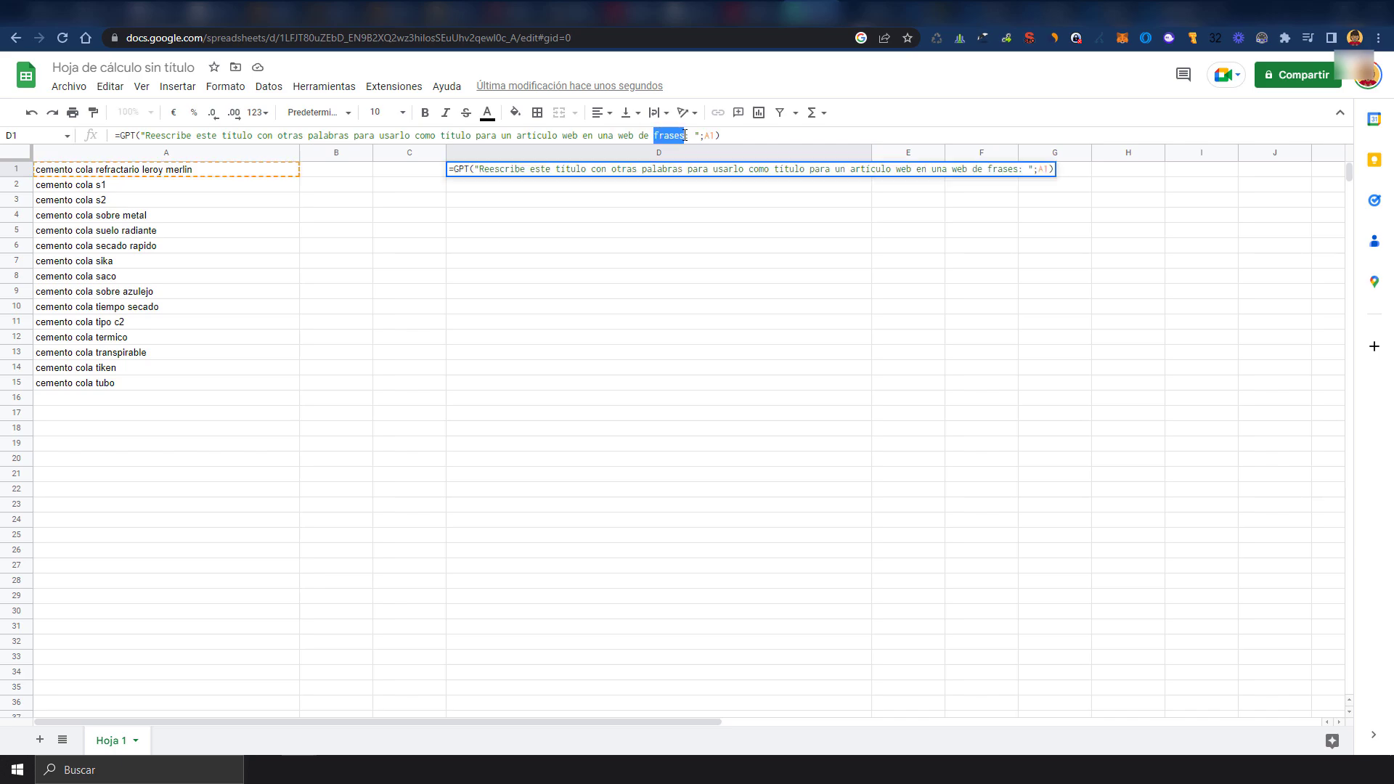
{"action": "type", "text": "construcci"}
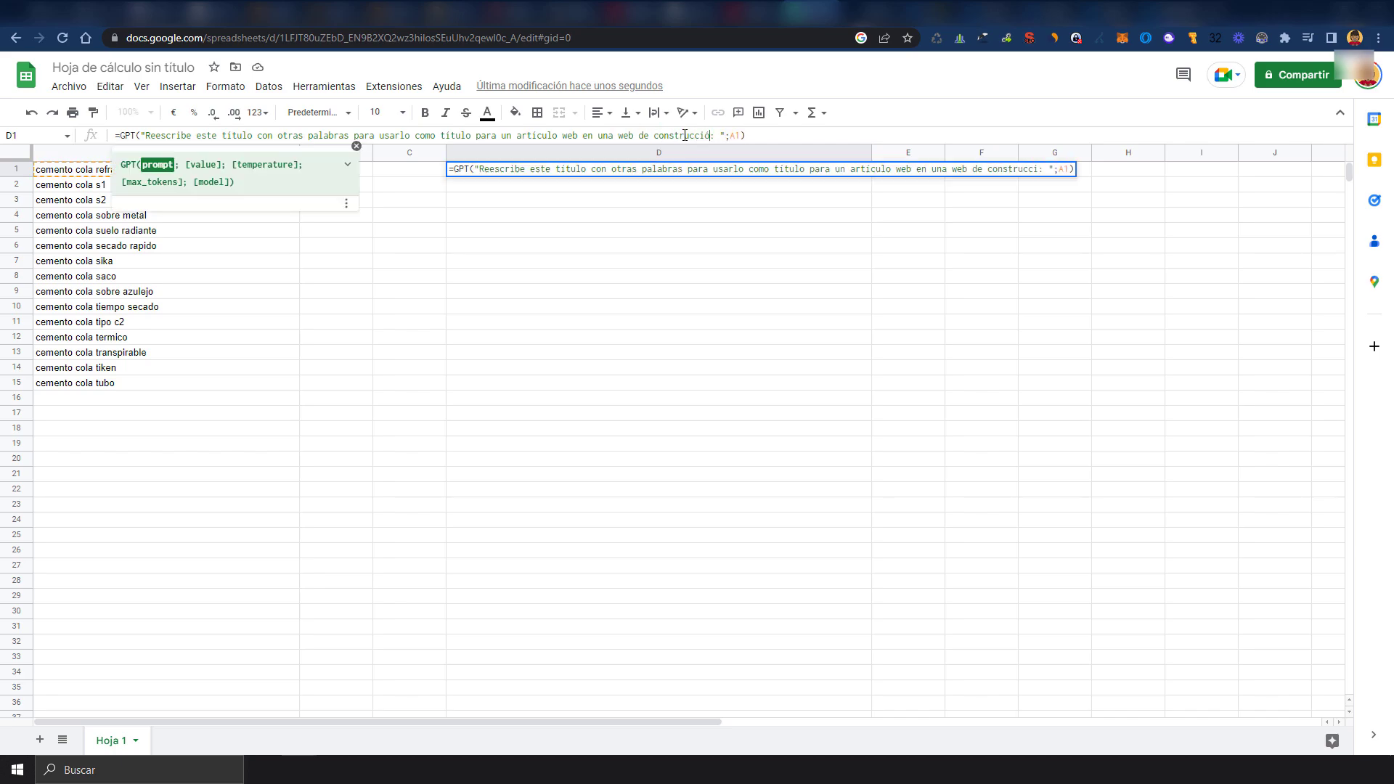
{"action": "type", "text": "ón"}
{"action": "key", "text": "Return"}
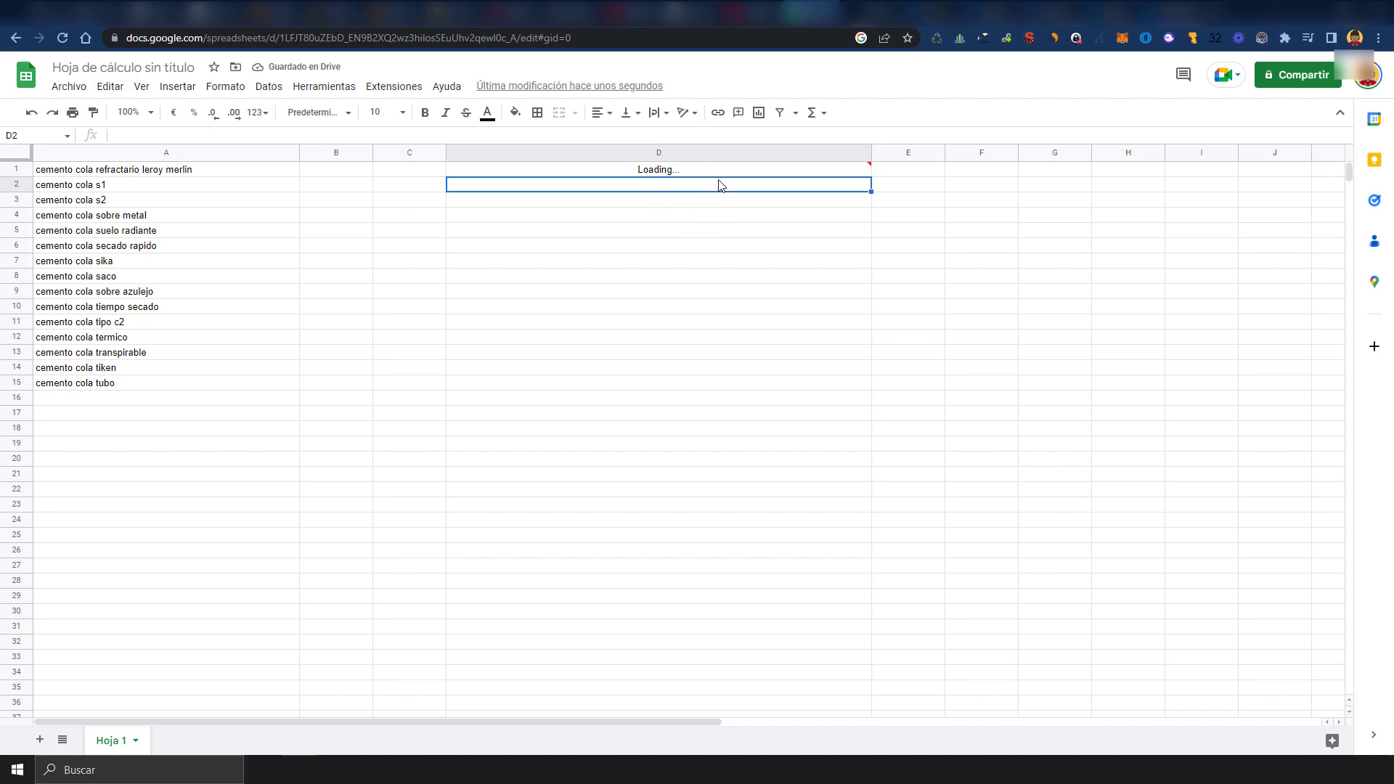
Fill D1's formula down through D15 to regenerate titles, then go to Ahrefs
{"action": "left_click", "coordinate": [668, 172]}
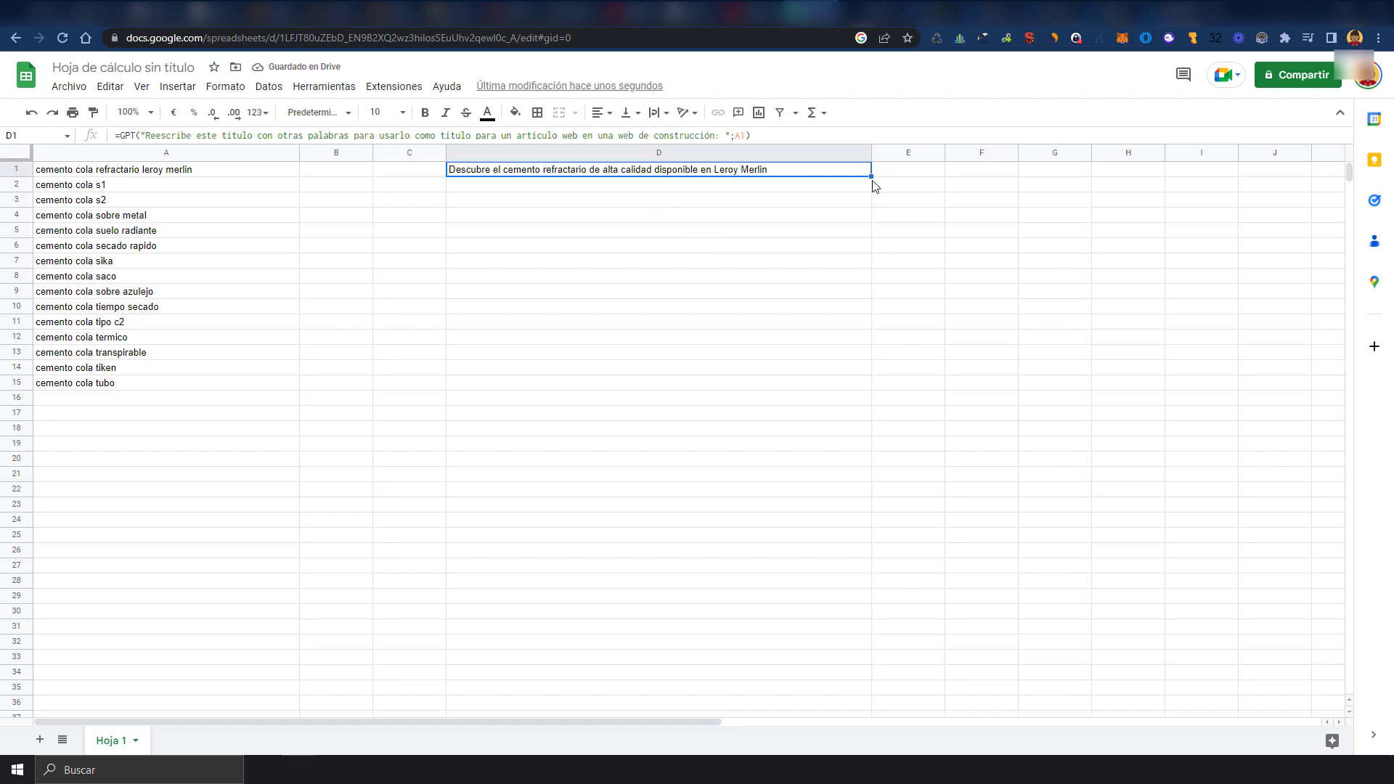
{"action": "left_click_drag", "start_coordinate": [871, 177], "coordinate": [844, 377]}
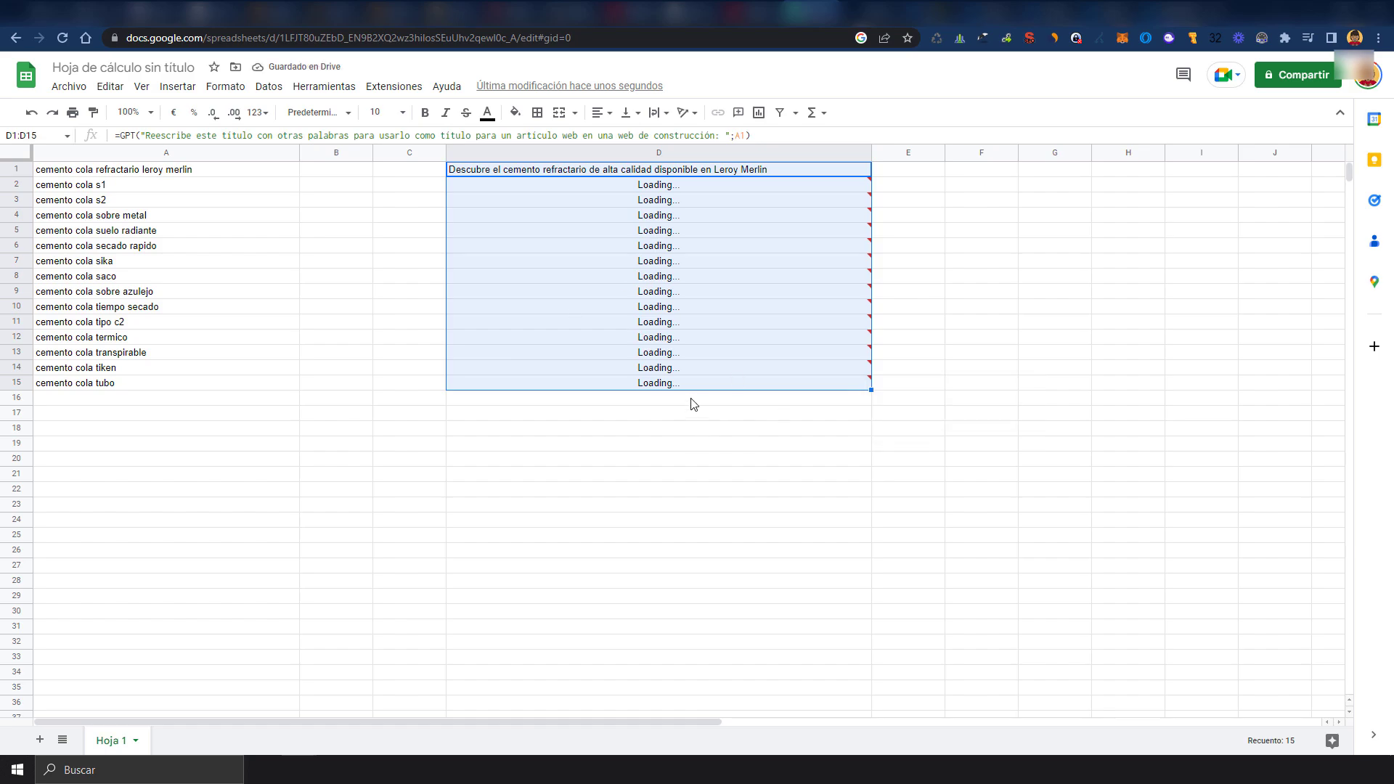
{"action": "left_click", "coordinate": [642, 399]}
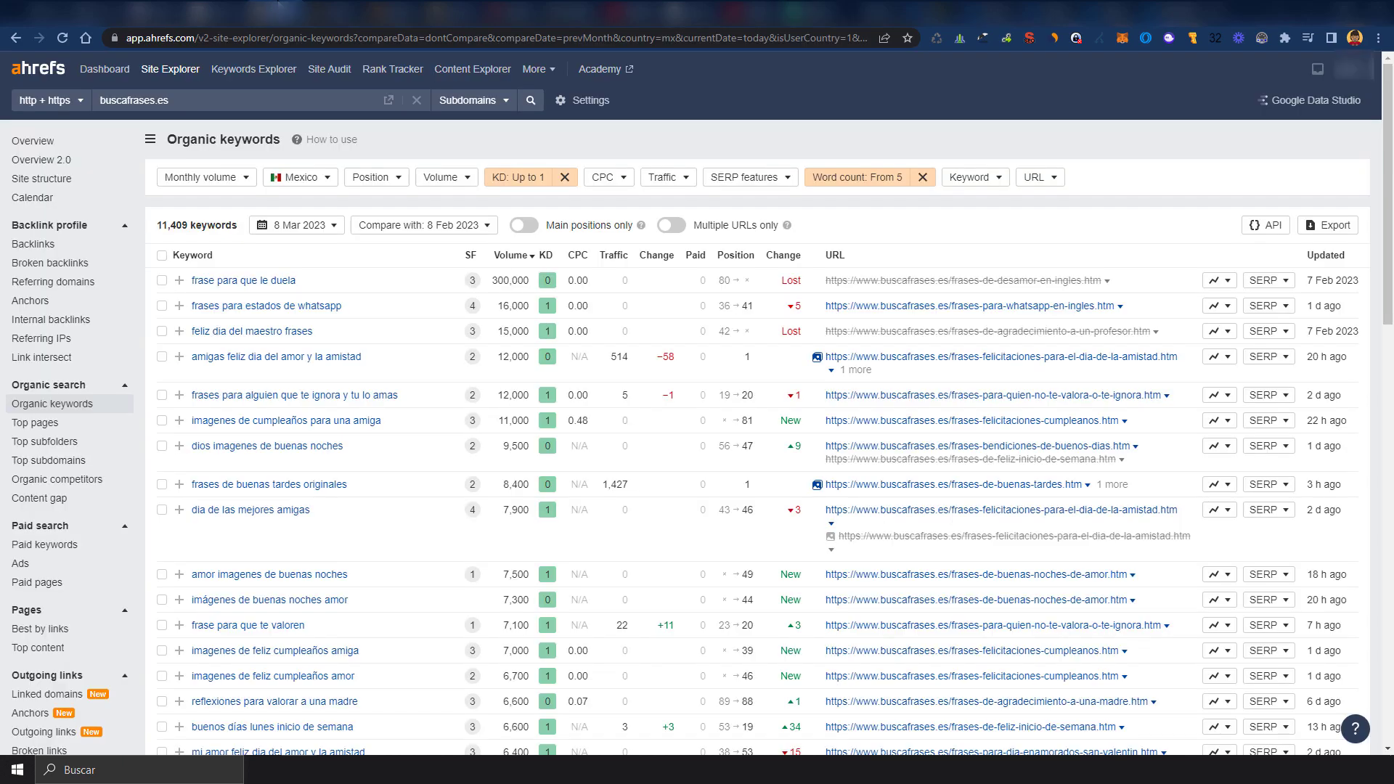
{"action": "left_click", "coordinate": [279, 10]}
Open the buscafrases.es Top pages report with SERP titles shown
{"action": "left_click", "coordinate": [39, 428]}
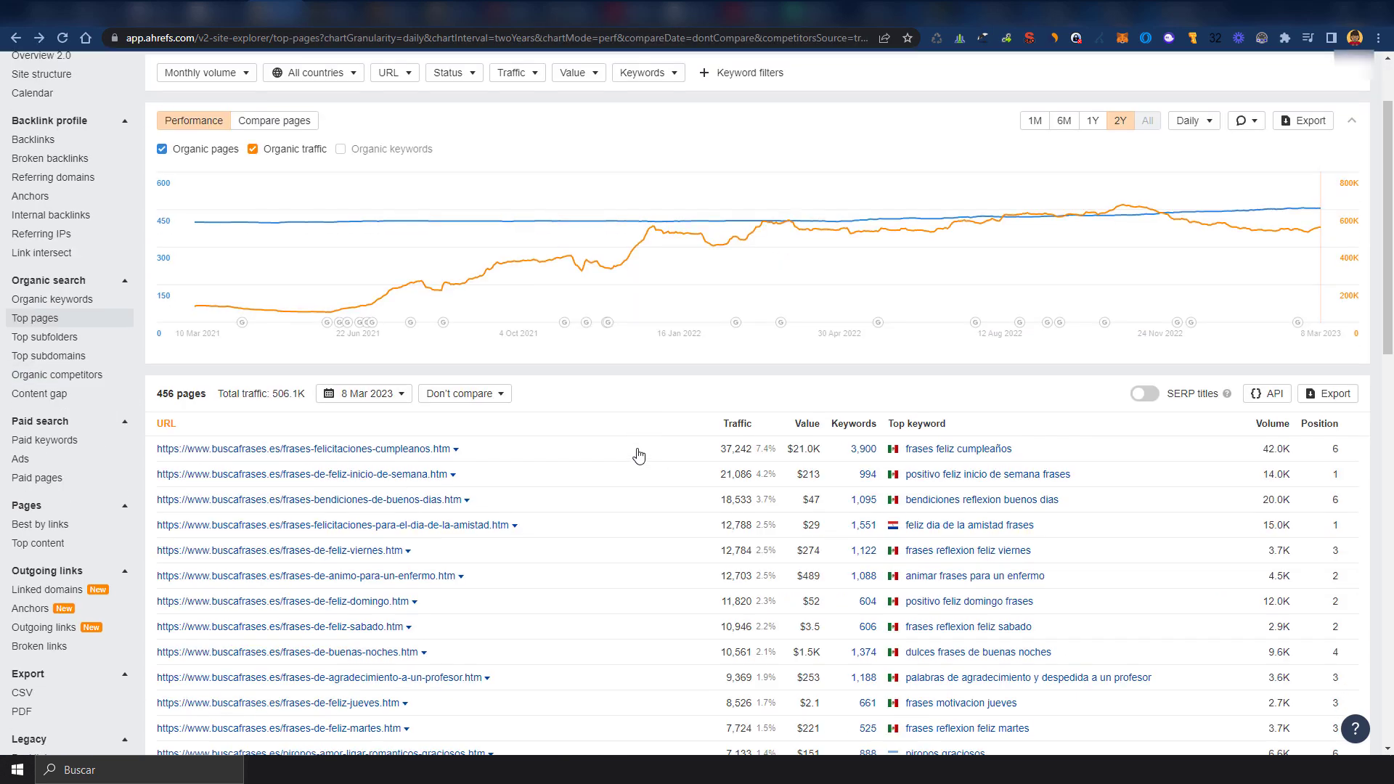
{"action": "scroll", "coordinate": [712, 274], "scroll_direction": "down", "scroll_amount": 3}
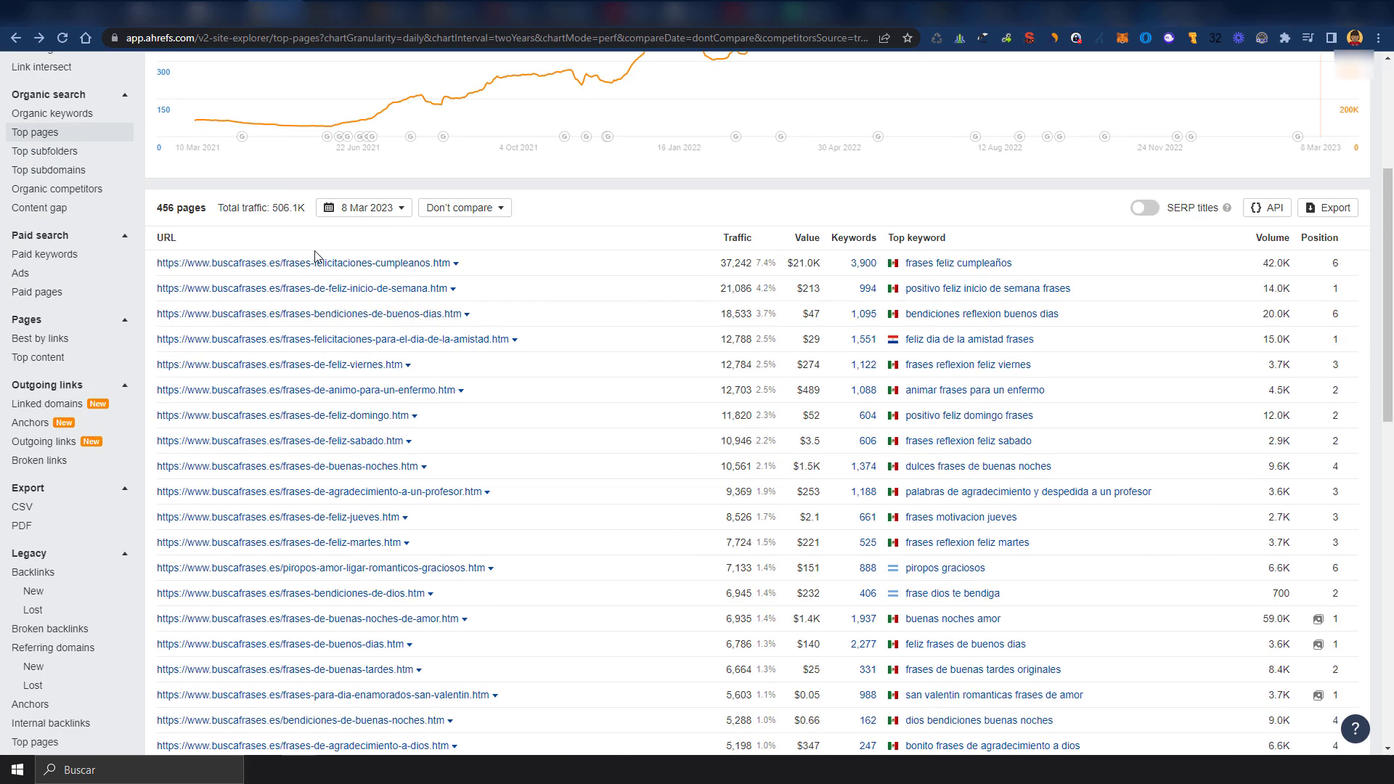
{"action": "scroll", "coordinate": [633, 476], "scroll_direction": "up", "scroll_amount": 1}
{"action": "scroll", "coordinate": [634, 476], "scroll_direction": "up", "scroll_amount": 1}
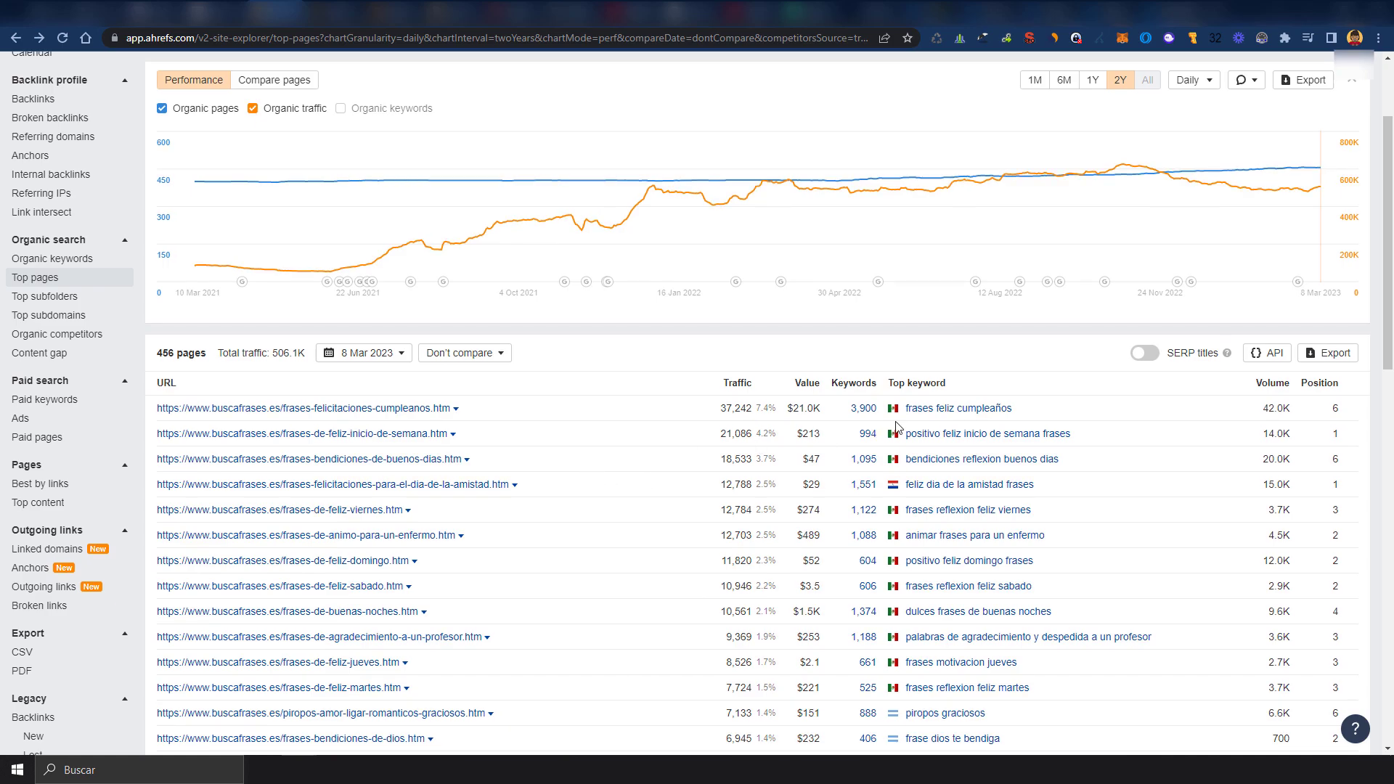
{"action": "left_click", "coordinate": [1147, 356]}
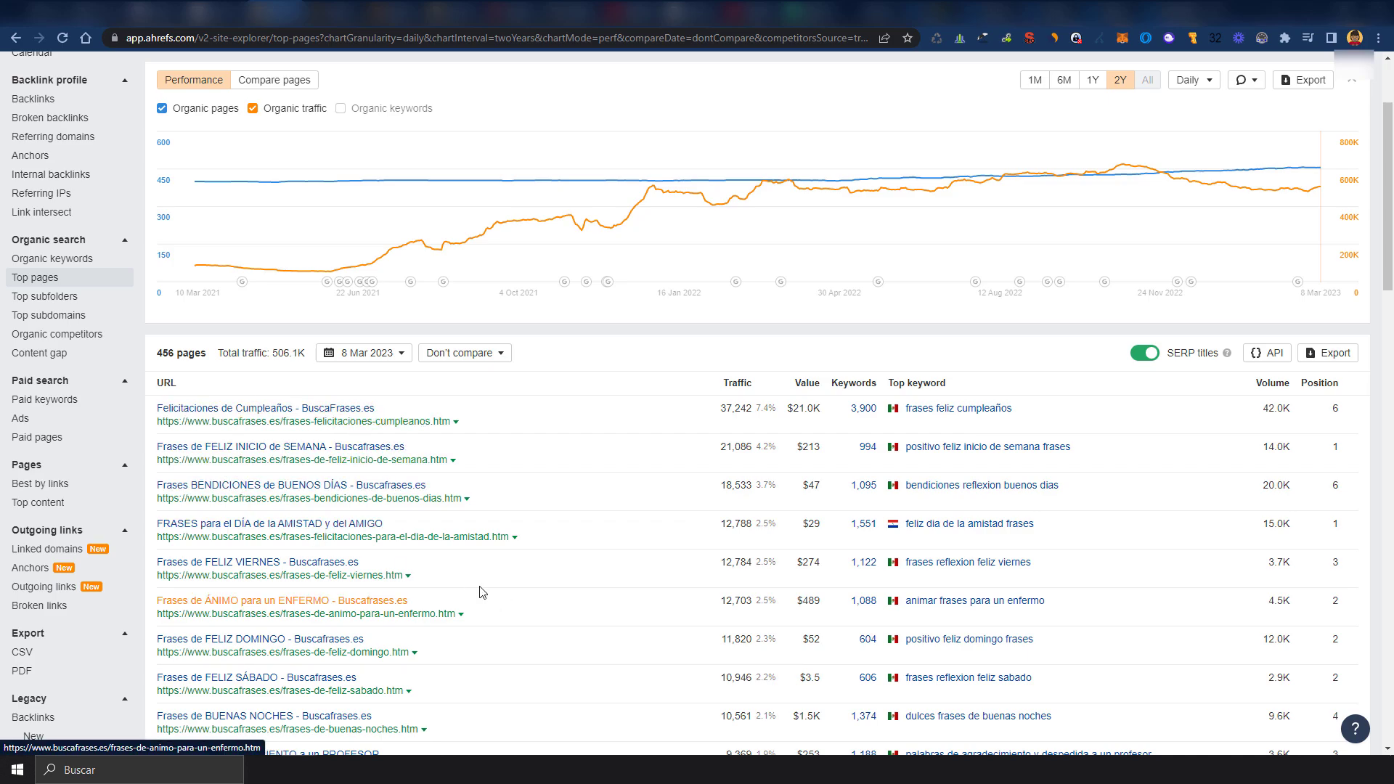
{"action": "scroll", "coordinate": [465, 578], "scroll_direction": "down", "scroll_amount": 3}
{"action": "scroll", "coordinate": [407, 617], "scroll_direction": "up", "scroll_amount": 5}
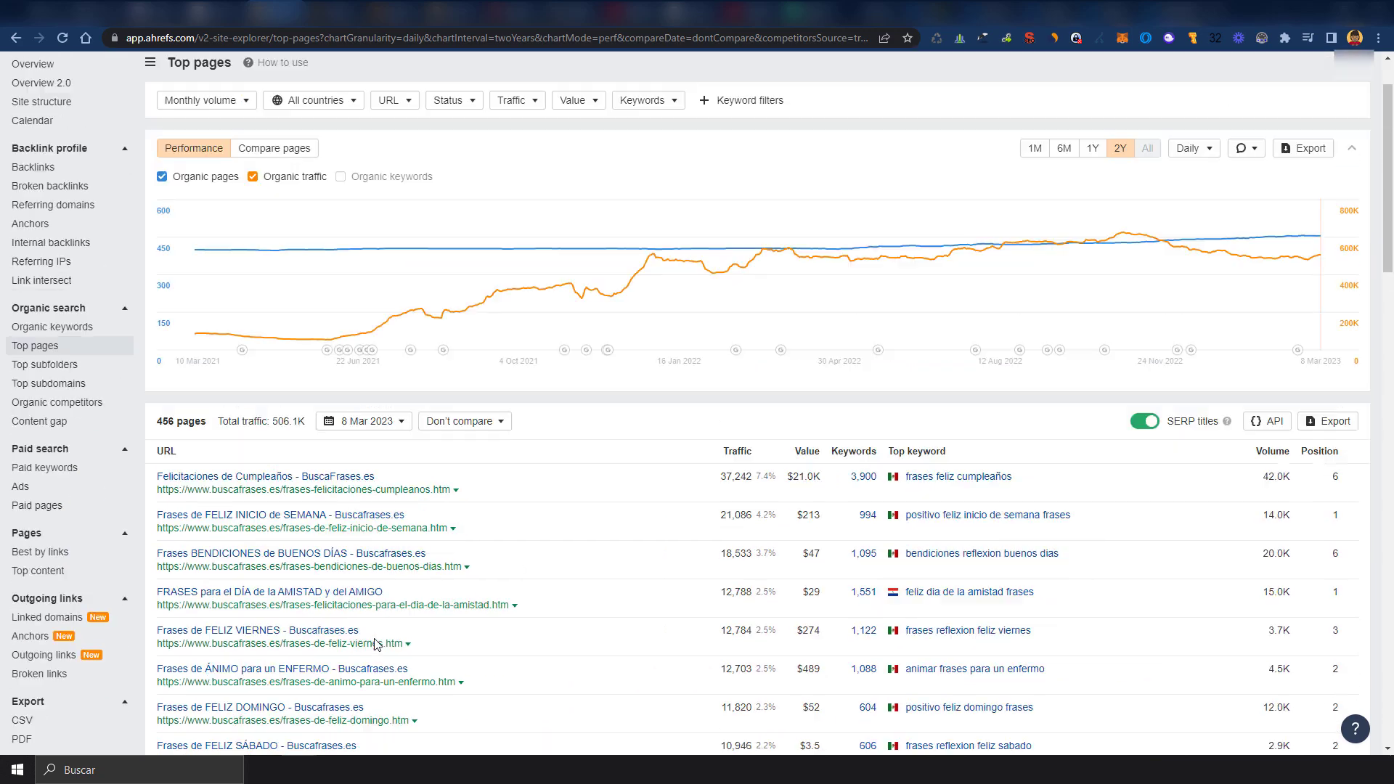
{"action": "scroll", "coordinate": [479, 559], "scroll_direction": "down", "scroll_amount": 5}
{"action": "scroll", "coordinate": [512, 628], "scroll_direction": "up", "scroll_amount": 5}
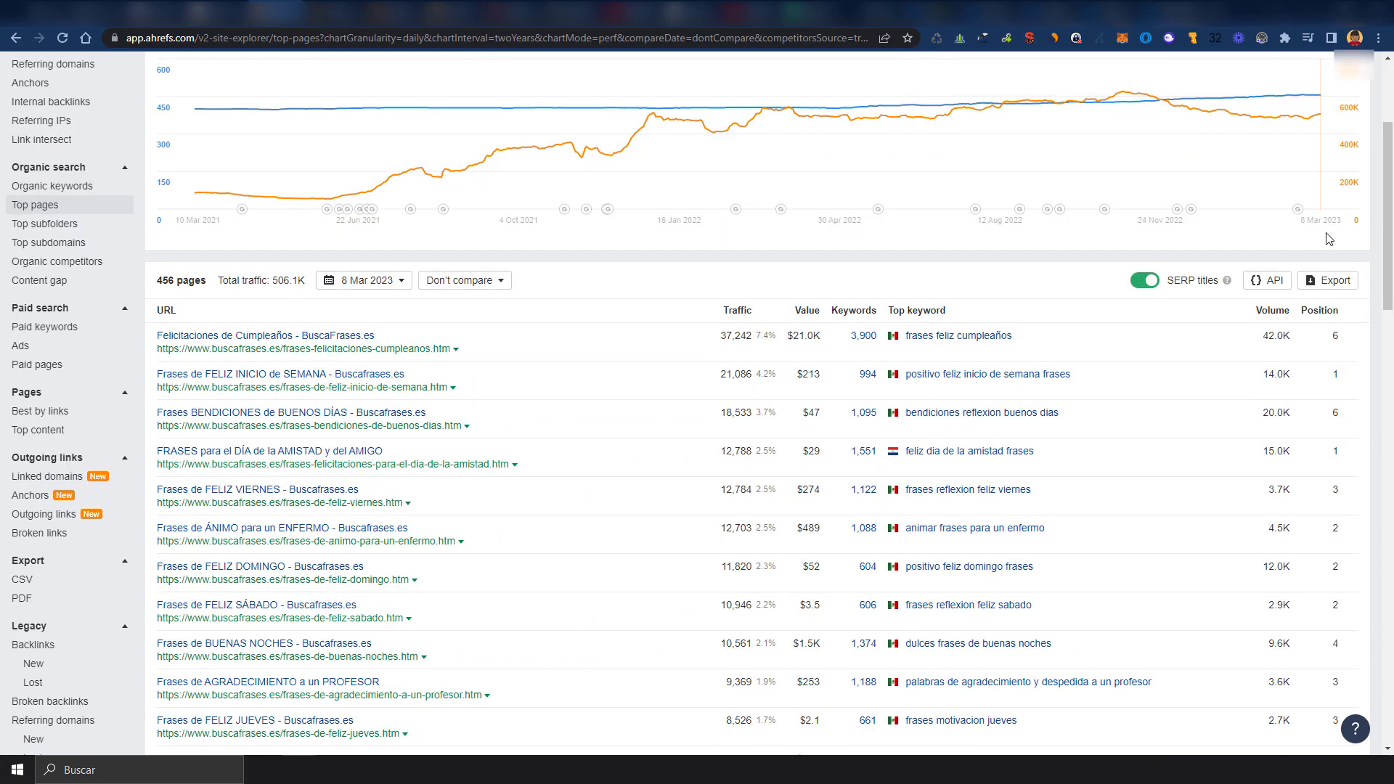
Export all 456 top pages to CSV and open the downloaded file
{"action": "left_click", "coordinate": [1328, 280]}
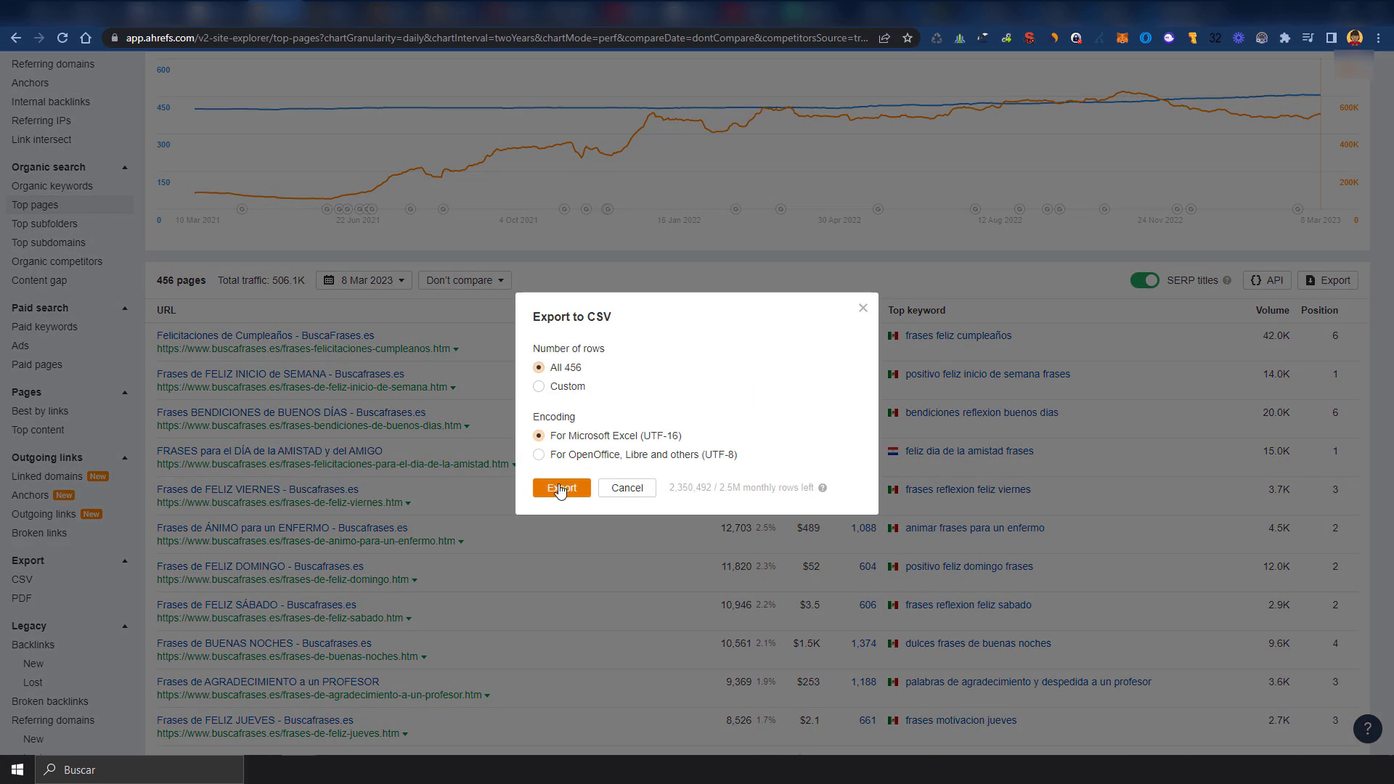
{"action": "left_click", "coordinate": [561, 488]}
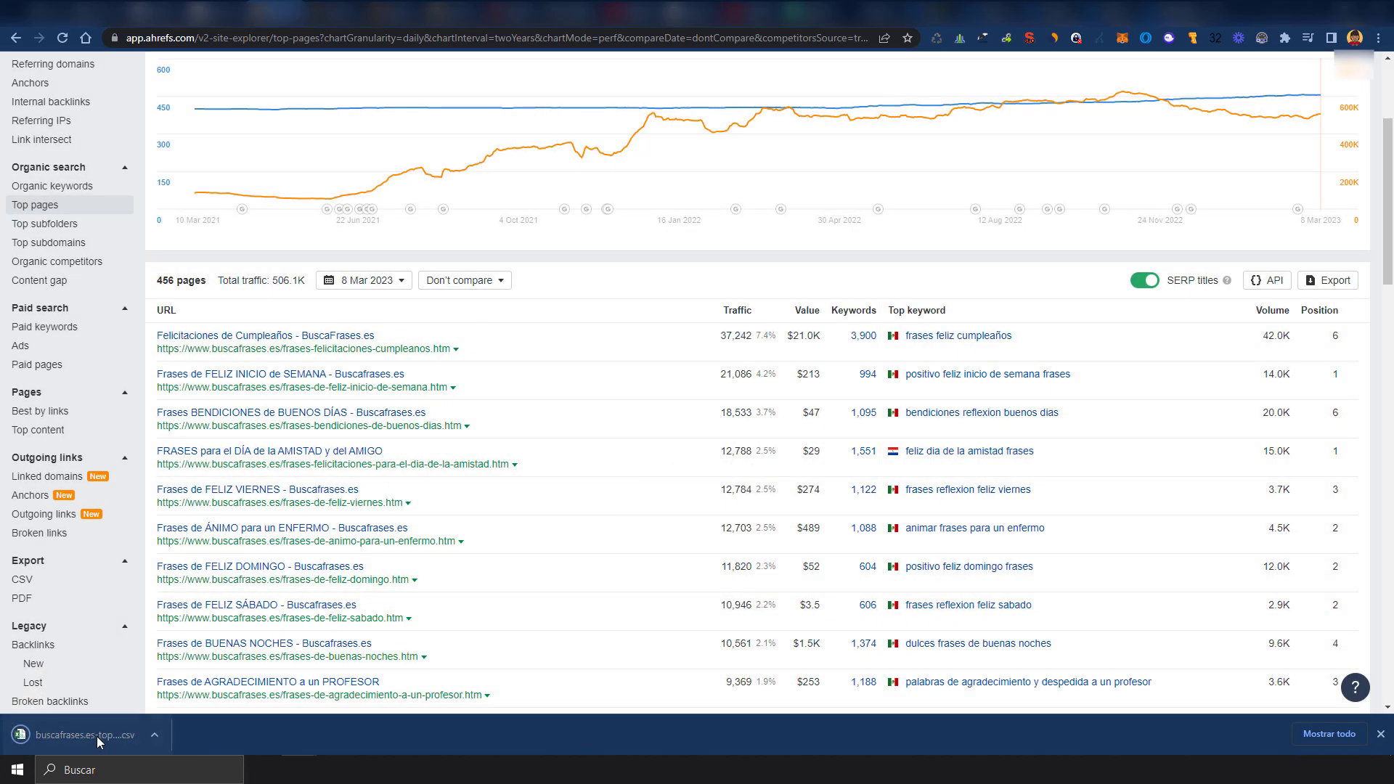
{"action": "left_click", "coordinate": [69, 735]}
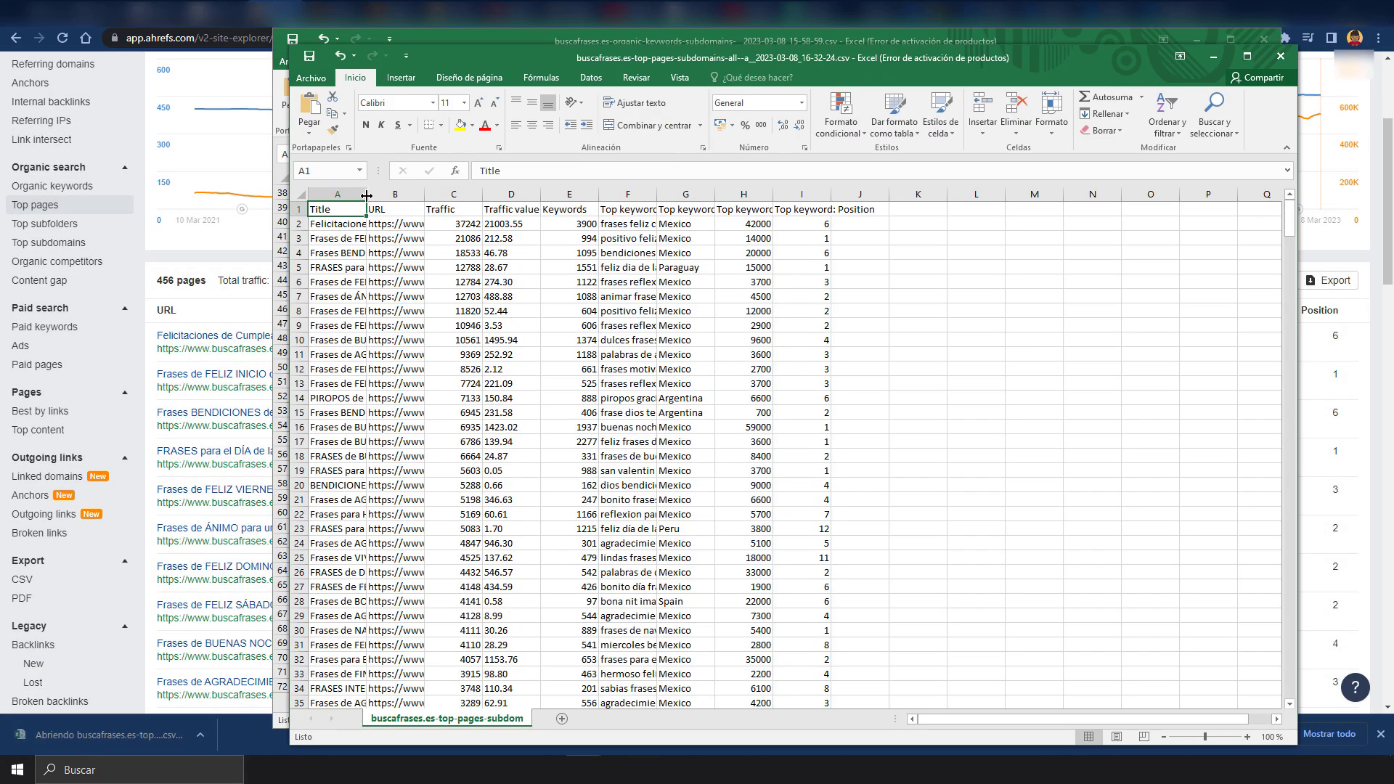
Widen the Title column and copy the page titles in A2:A74
{"action": "mouse_move", "coordinate": [367, 196]}
{"action": "left_mouse_down"}
{"action": "mouse_move", "coordinate": [702, 198]}
{"action": "mouse_move", "coordinate": [664, 194]}
{"action": "left_mouse_up"}
{"action": "mouse_move", "coordinate": [435, 223]}
{"action": "left_mouse_down"}
{"action": "mouse_move", "coordinate": [461, 745]}
{"action": "mouse_move", "coordinate": [452, 645]}
{"action": "left_mouse_up"}
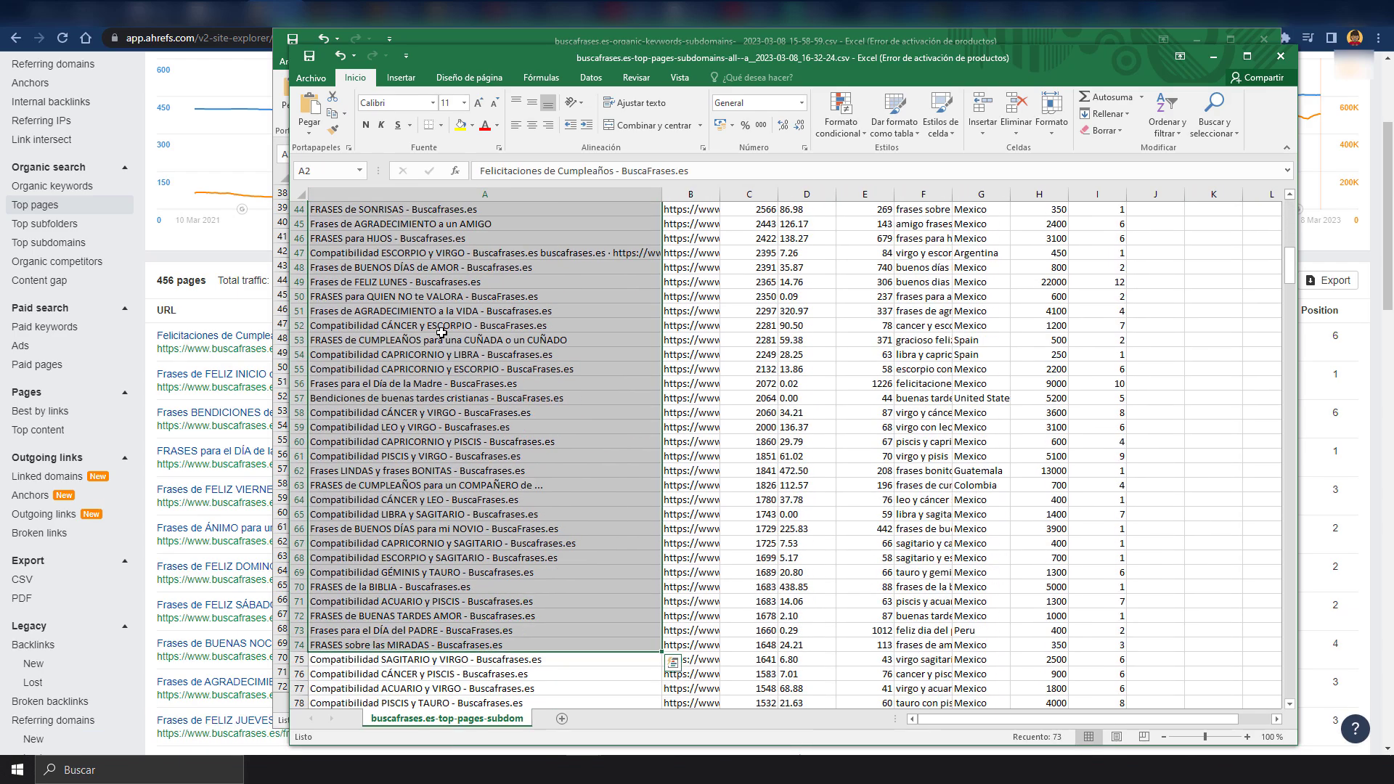
{"action": "right_click", "coordinate": [445, 334]}
{"action": "left_click", "coordinate": [478, 360]}
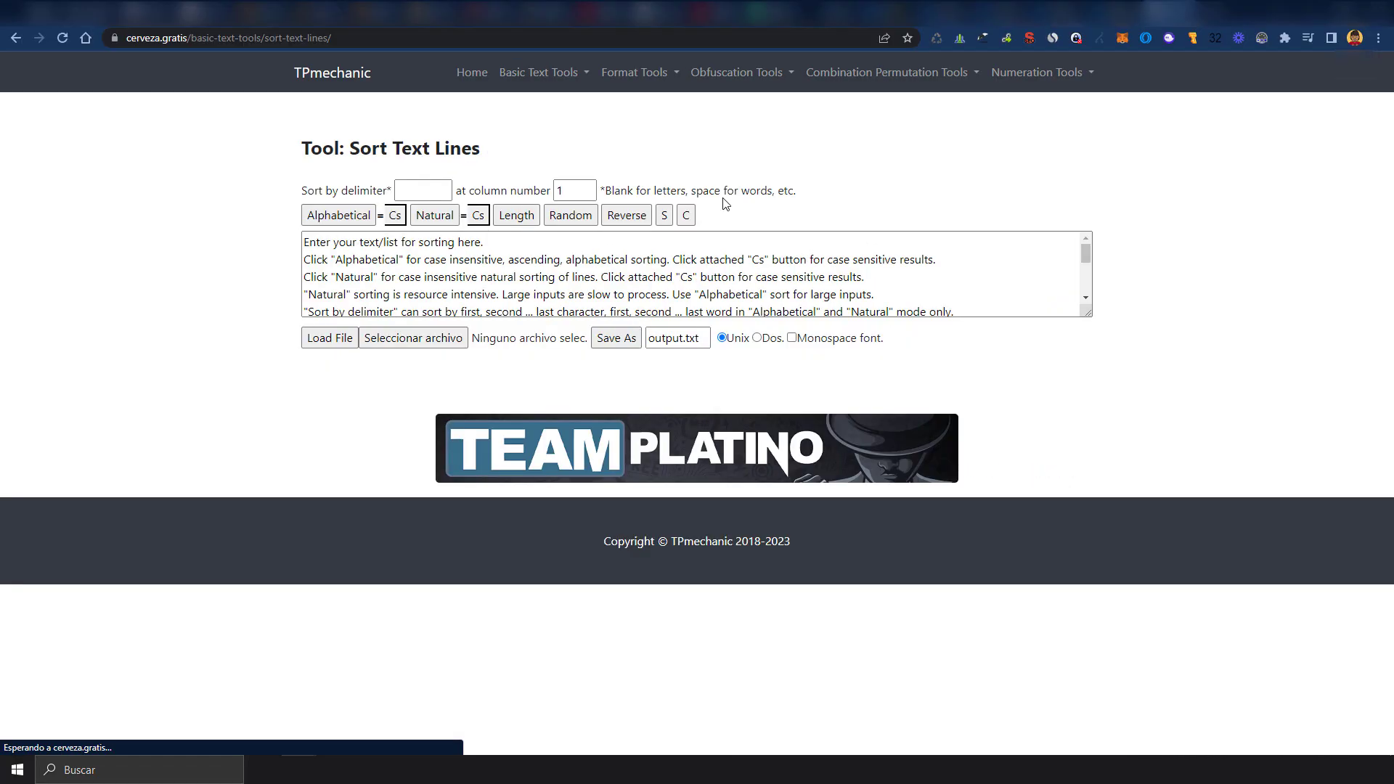
Paste the page titles into Sort Text Lines and sort them alphabetically
{"action": "left_click", "coordinate": [639, 243]}
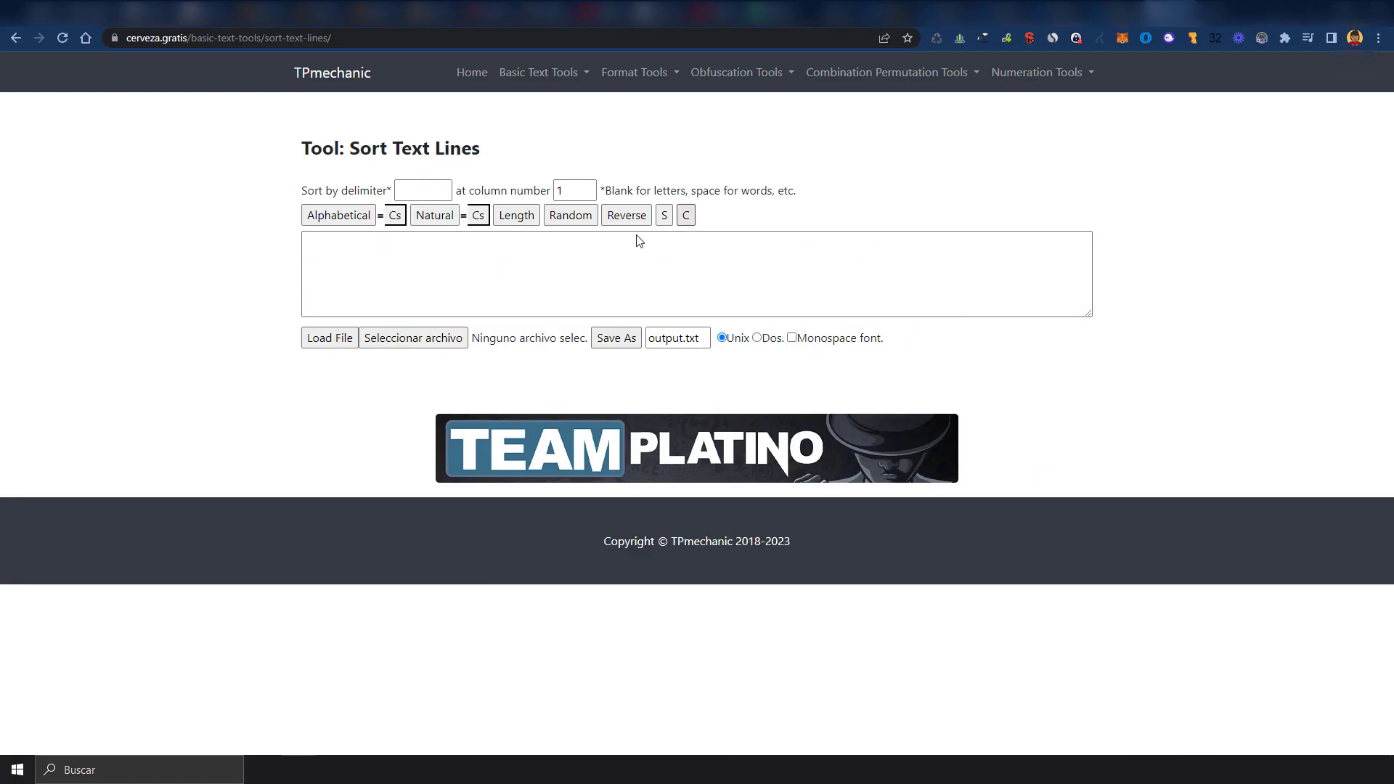
{"action": "key", "text": "ctrl+v"}
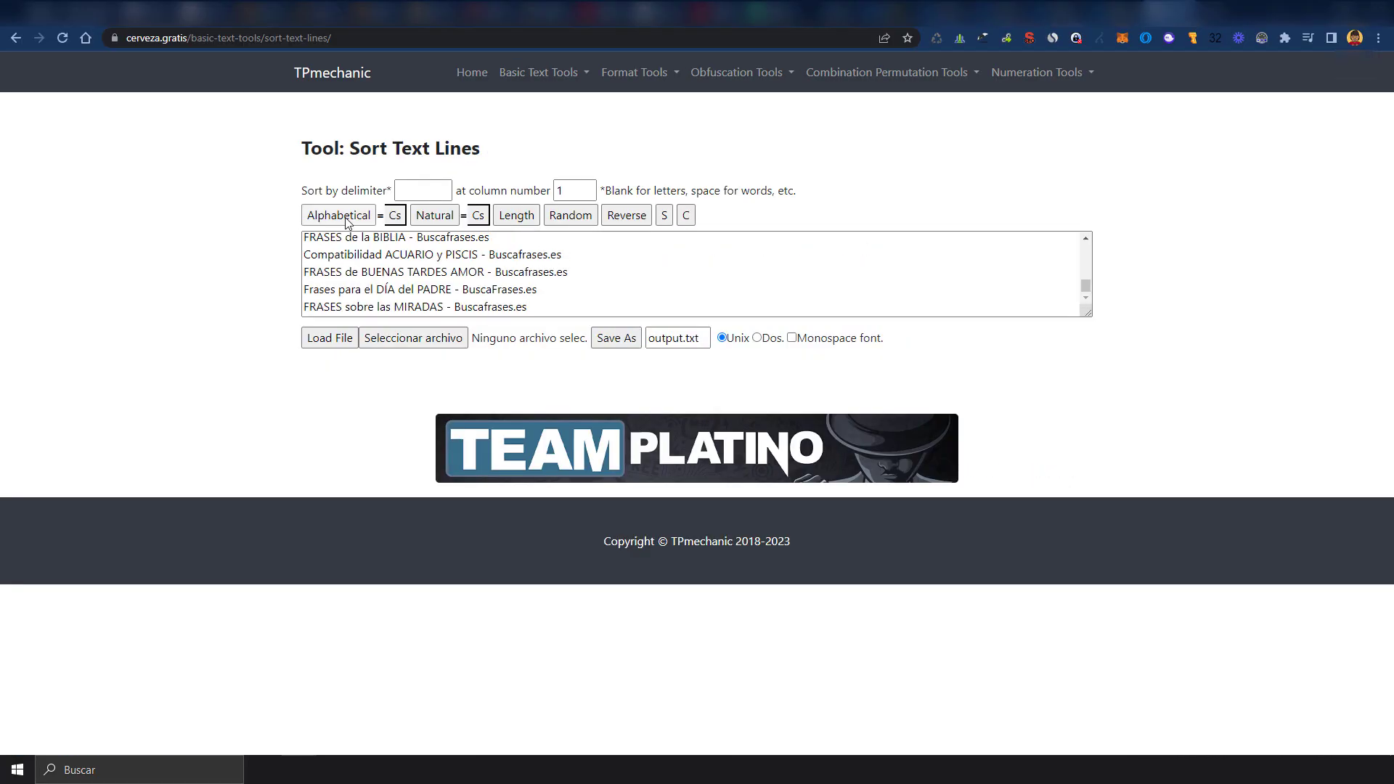
{"action": "left_click", "coordinate": [338, 215]}
{"action": "left_click_drag", "start_coordinate": [1086, 313], "coordinate": [1143, 689]}
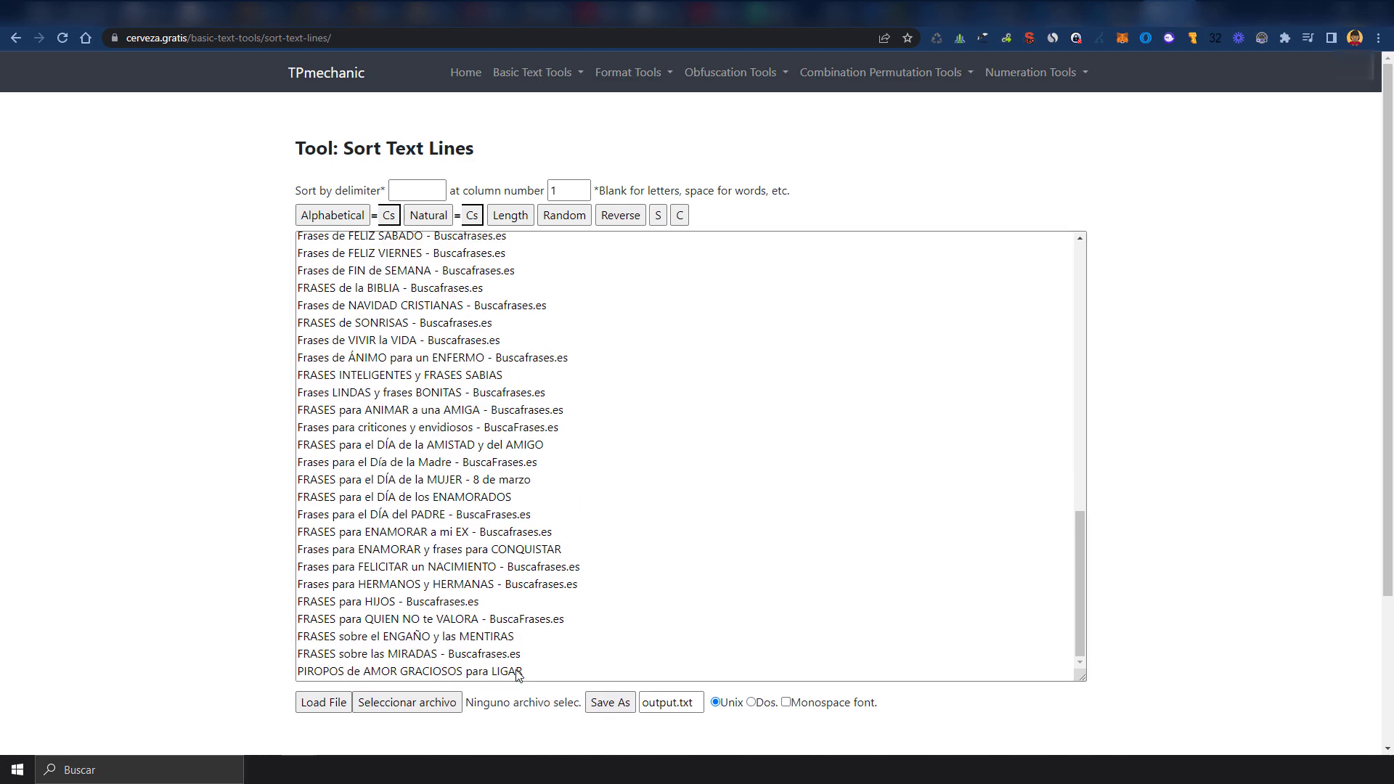
{"action": "scroll", "coordinate": [475, 523], "scroll_direction": "up", "scroll_amount": 10}
{"action": "scroll", "coordinate": [476, 522], "scroll_direction": "up", "scroll_amount": 3}
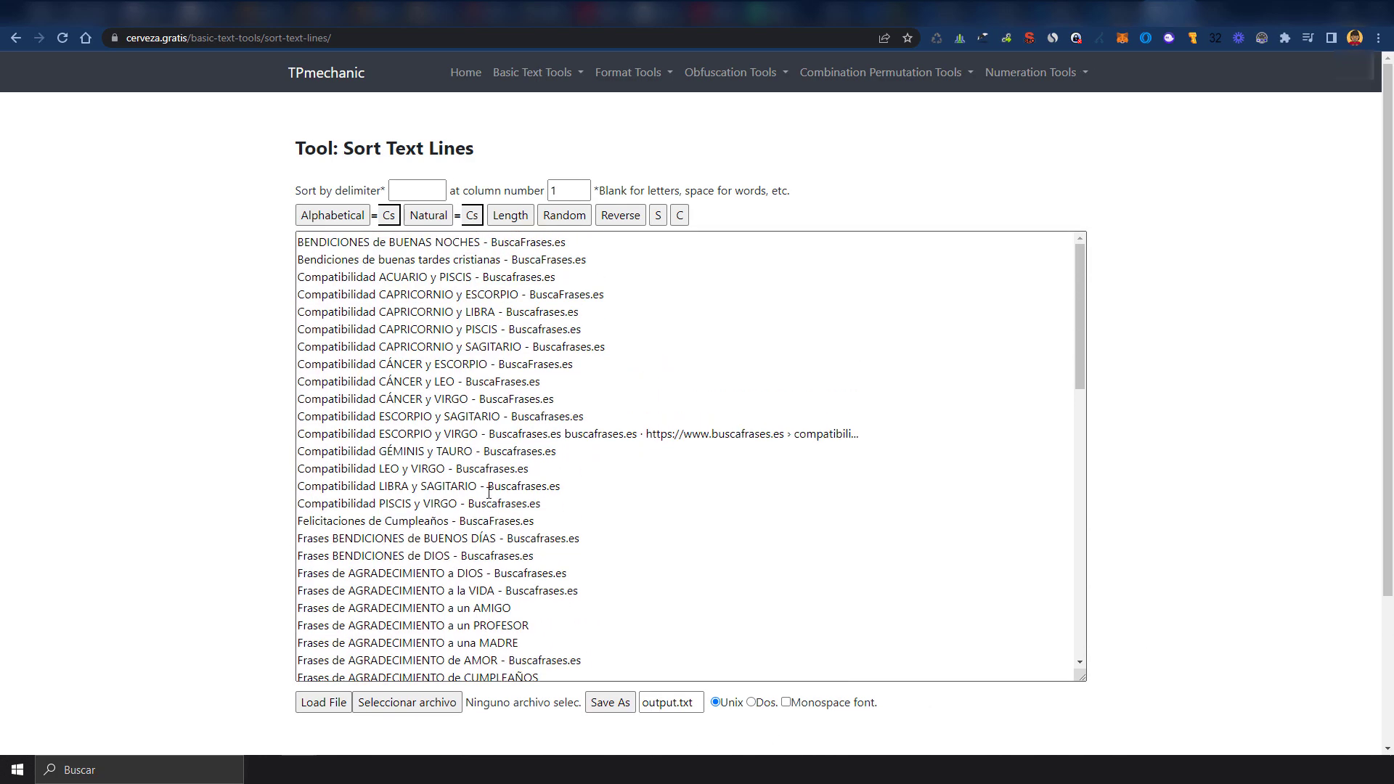
{"action": "scroll", "coordinate": [450, 464], "scroll_direction": "down", "scroll_amount": 4}
{"action": "scroll", "coordinate": [465, 443], "scroll_direction": "down", "scroll_amount": 6}
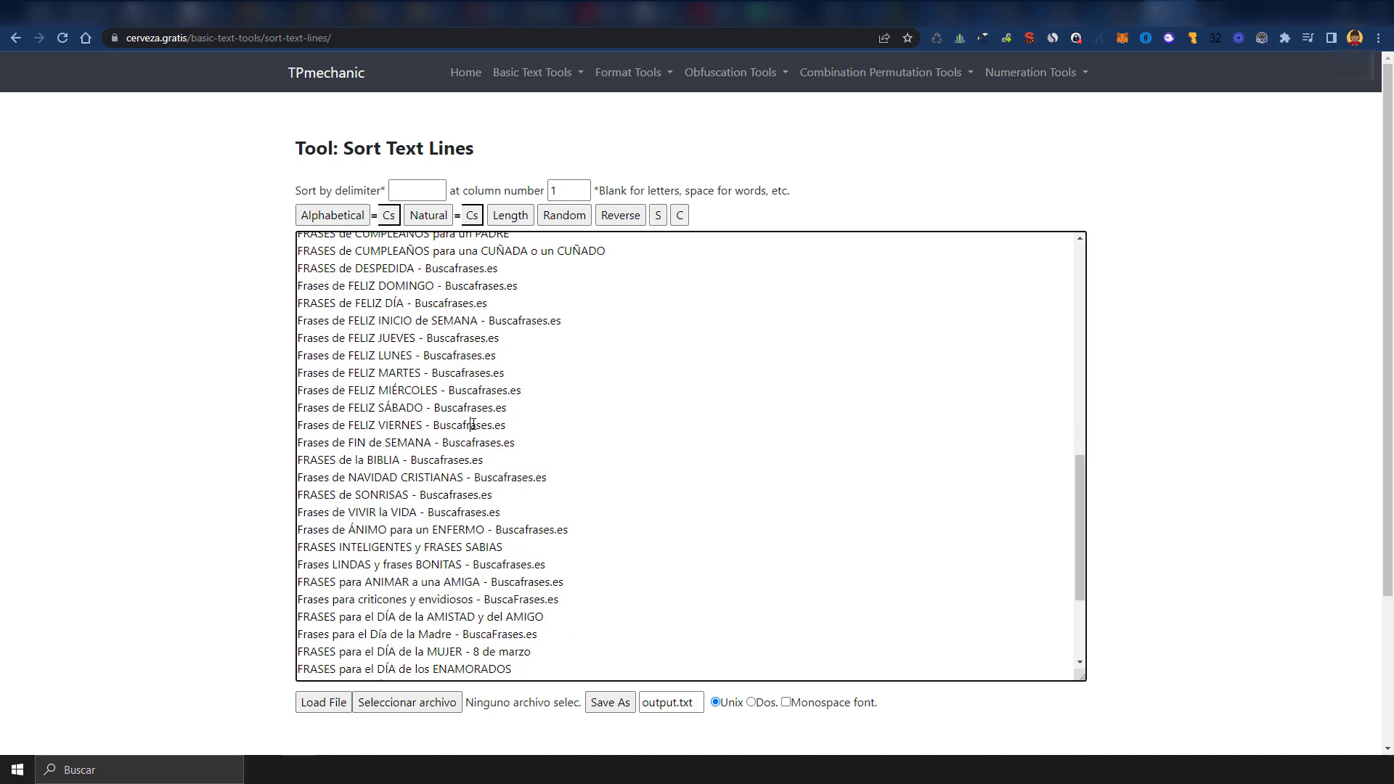
Select the sorted list, then open Basic Text Tools > Find and Replace Text
{"action": "key", "text": "ctrl+a"}
{"action": "left_click", "coordinate": [213, 438]}
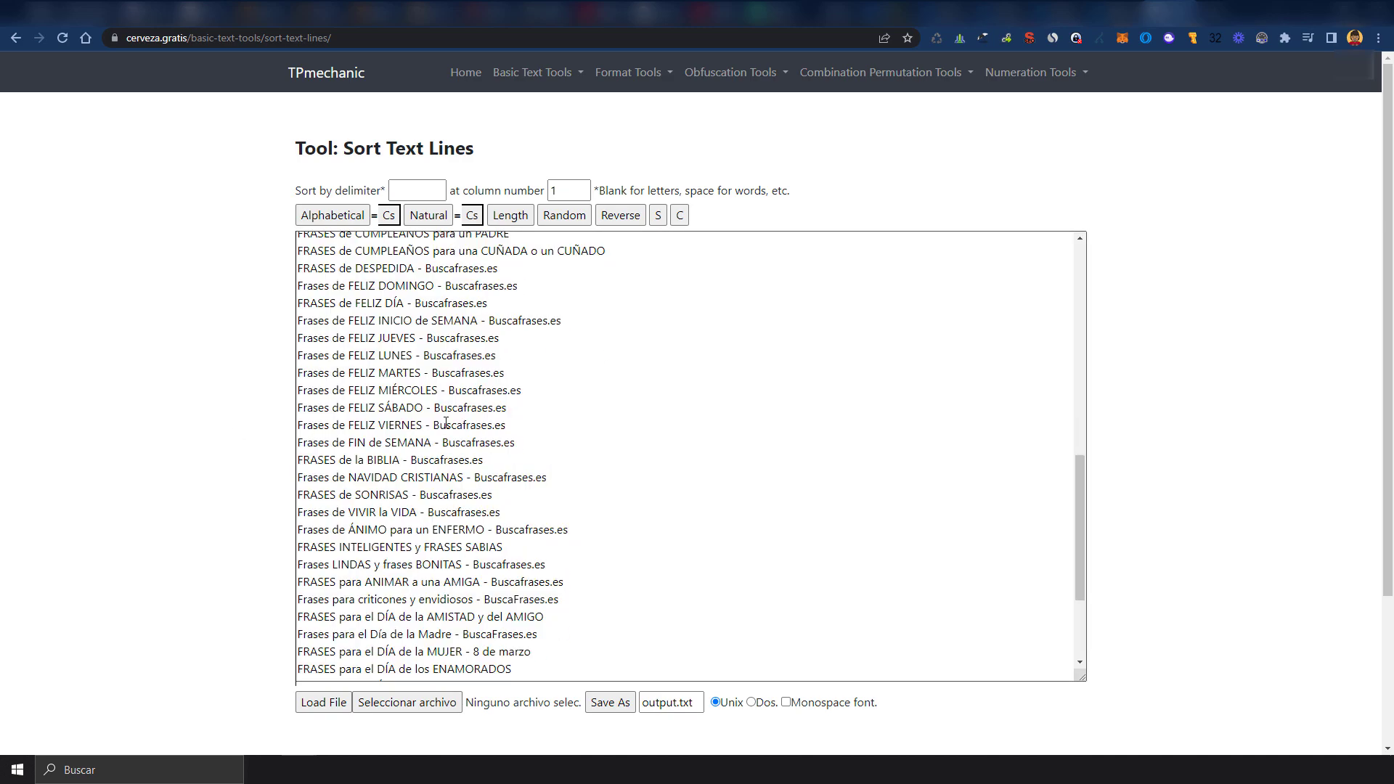
{"action": "scroll", "coordinate": [529, 460], "scroll_direction": "up", "scroll_amount": 4}
{"action": "left_click", "coordinate": [540, 75]}
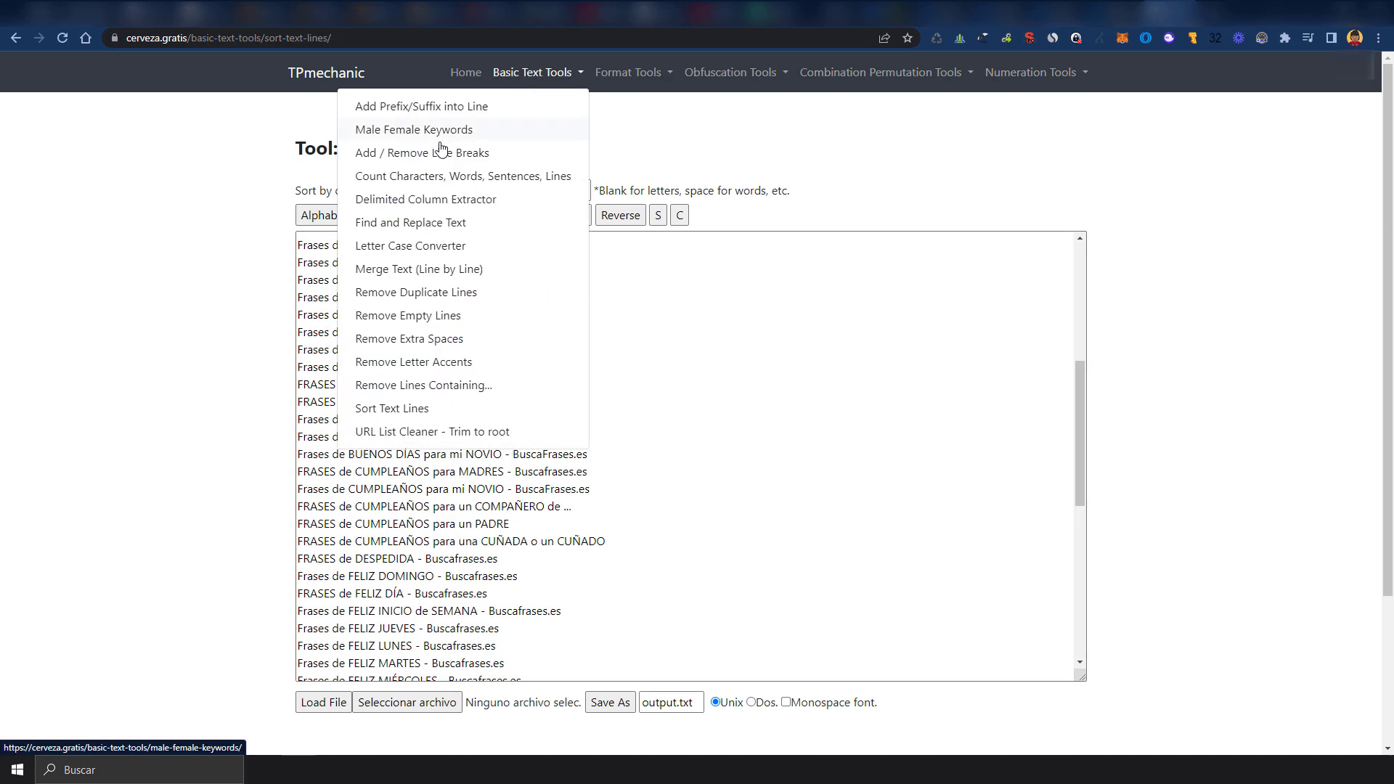
{"action": "left_click", "coordinate": [412, 222]}
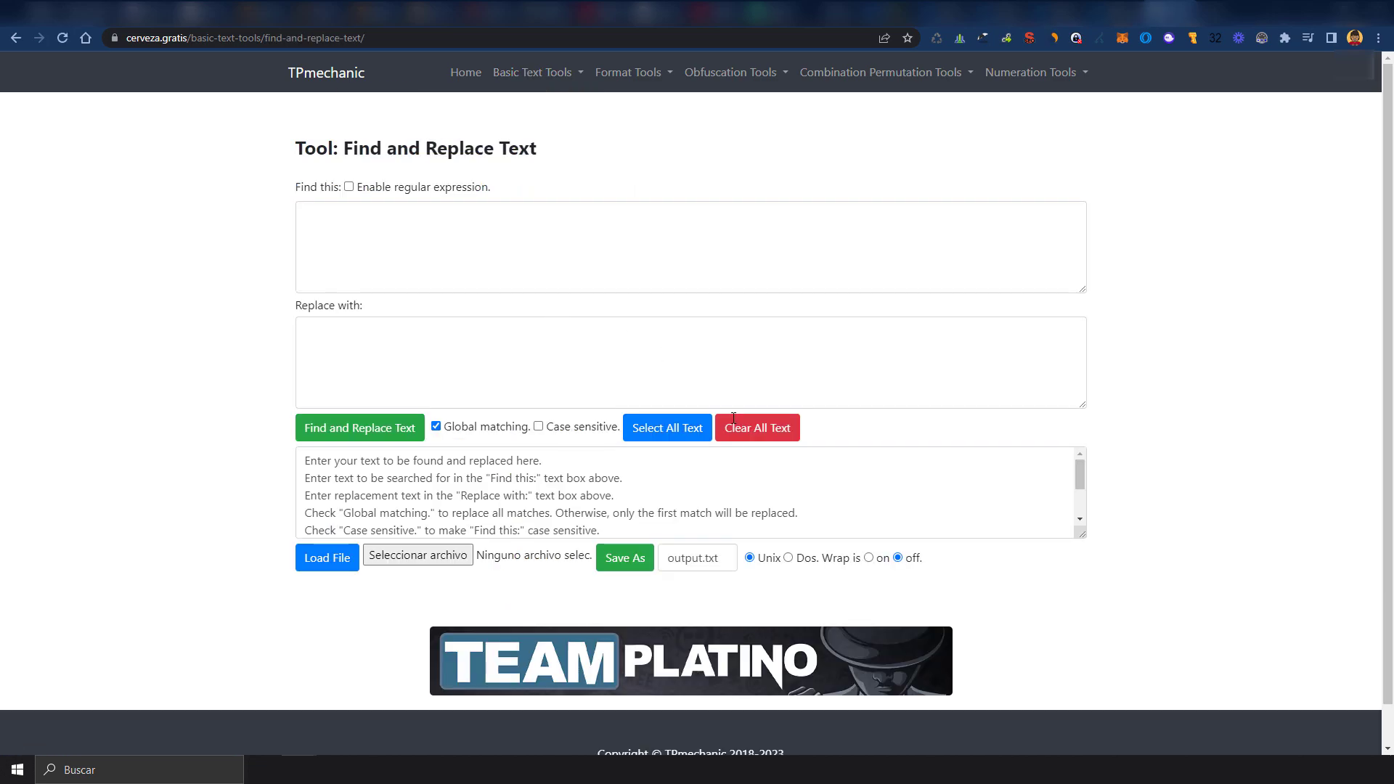
Paste the sorted list and remove ' - BuscaFrases.es' from all 59 matching lines
{"action": "left_click", "coordinate": [723, 435]}
{"action": "key", "text": "ctrl+v"}
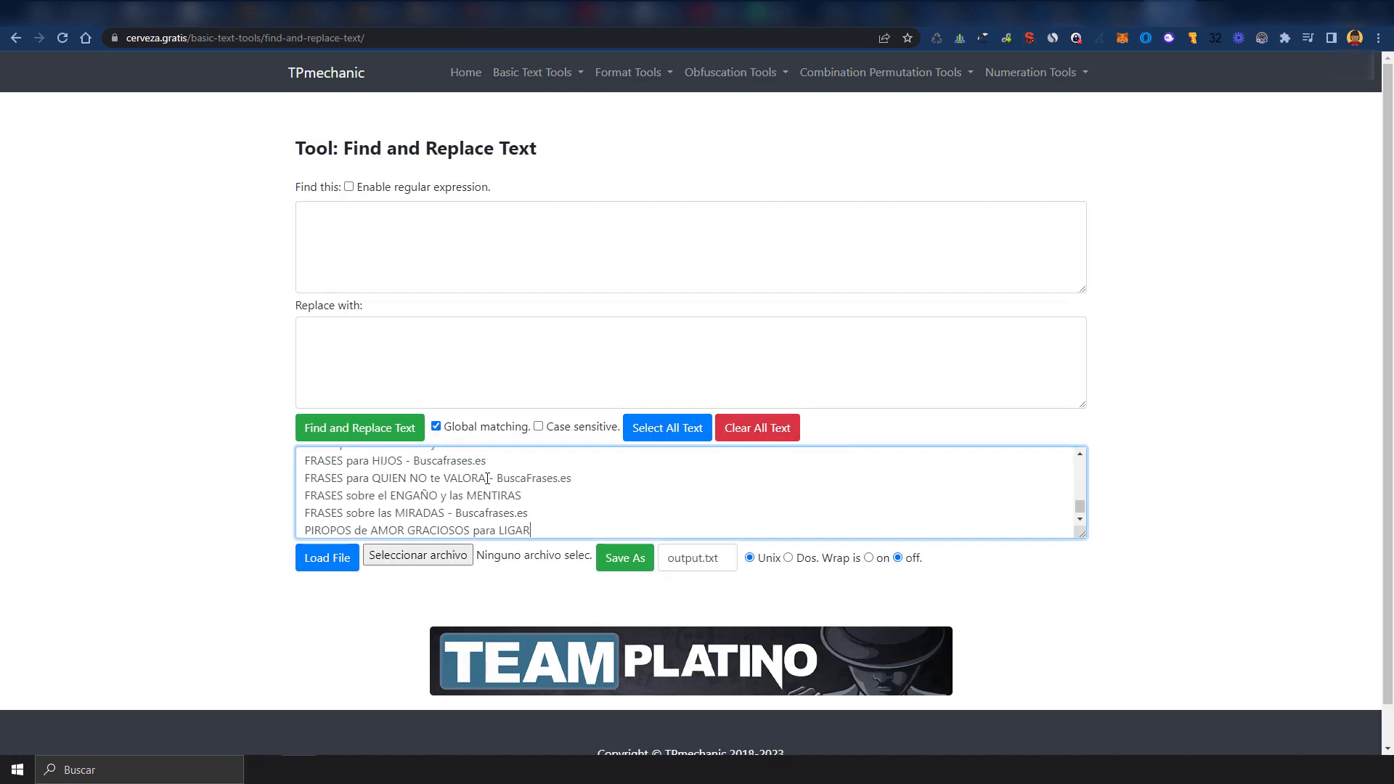
{"action": "left_click_drag", "start_coordinate": [487, 479], "coordinate": [596, 478]}
{"action": "key", "text": "ctrl+c"}
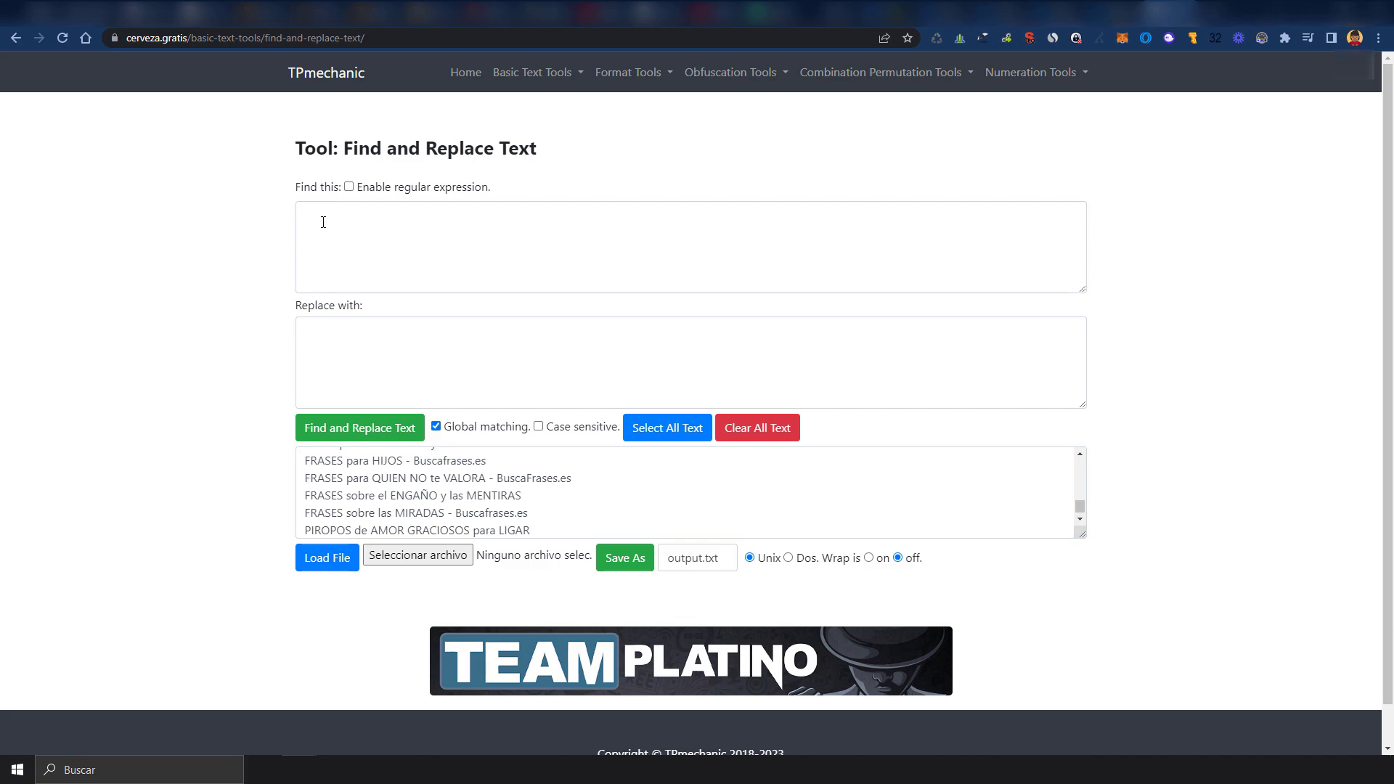
{"action": "left_click", "coordinate": [324, 217]}
{"action": "key", "text": "ctrl+v"}
{"action": "left_click", "coordinate": [399, 445]}
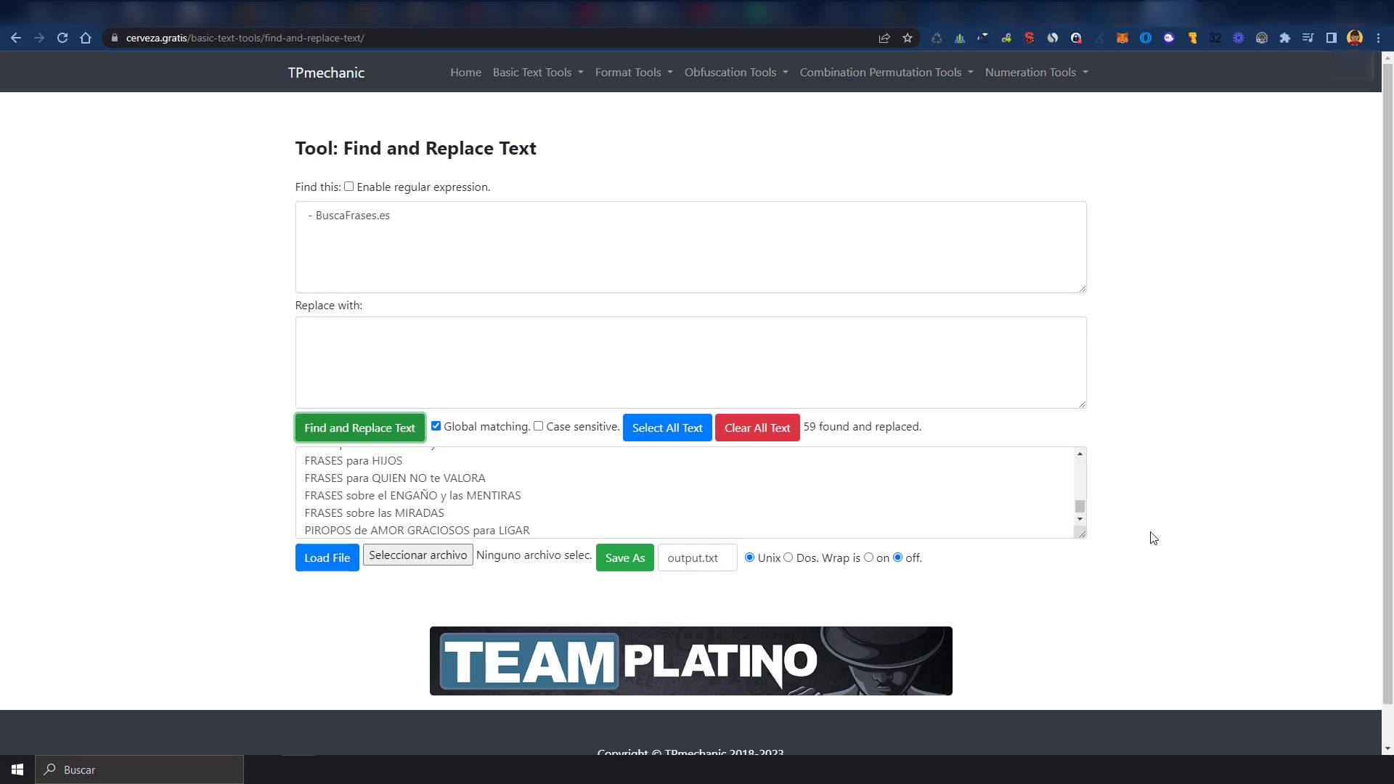
Delete the stray URL text left after the VIRGO line
{"action": "left_click_drag", "start_coordinate": [1082, 536], "coordinate": [1074, 725]}
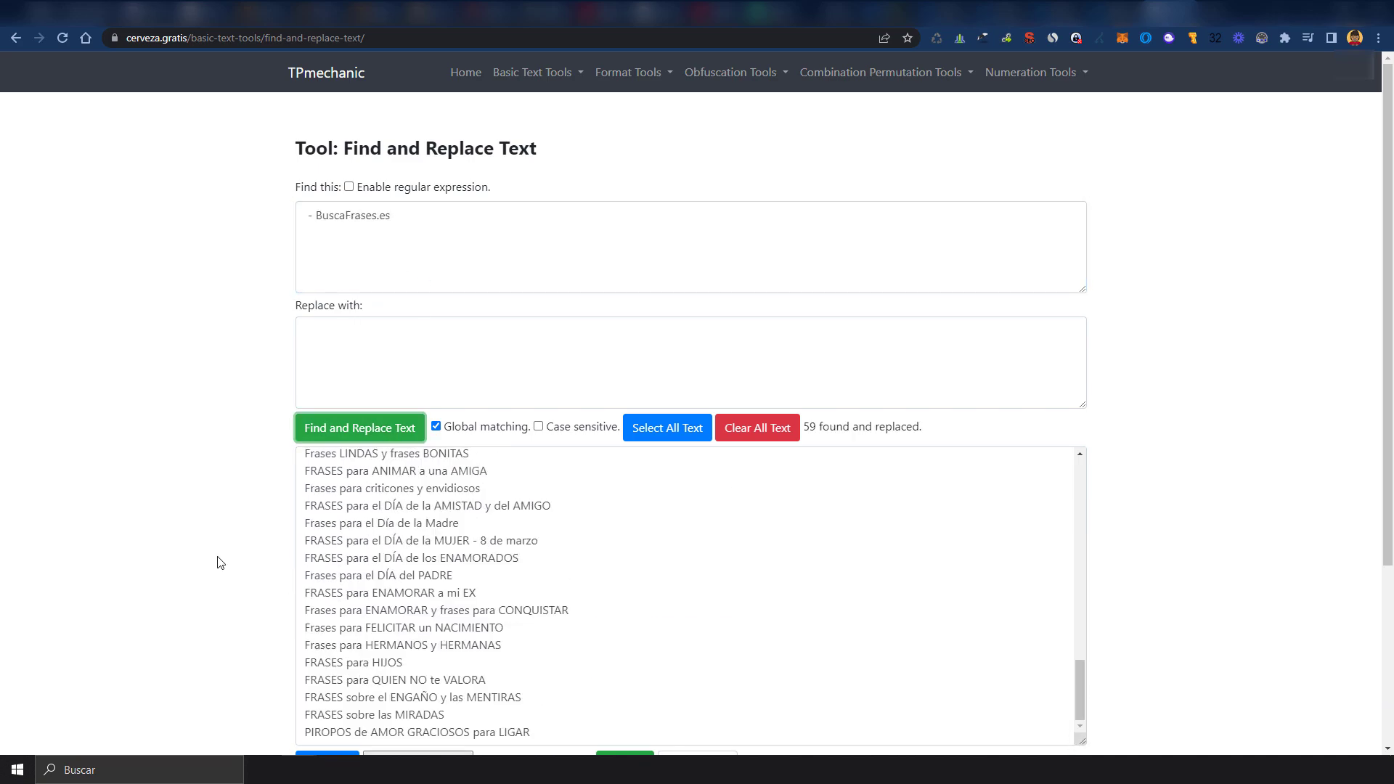
{"action": "scroll", "coordinate": [888, 553], "scroll_direction": "down", "scroll_amount": 2}
{"action": "left_click_drag", "start_coordinate": [1082, 549], "coordinate": [1083, 460]}
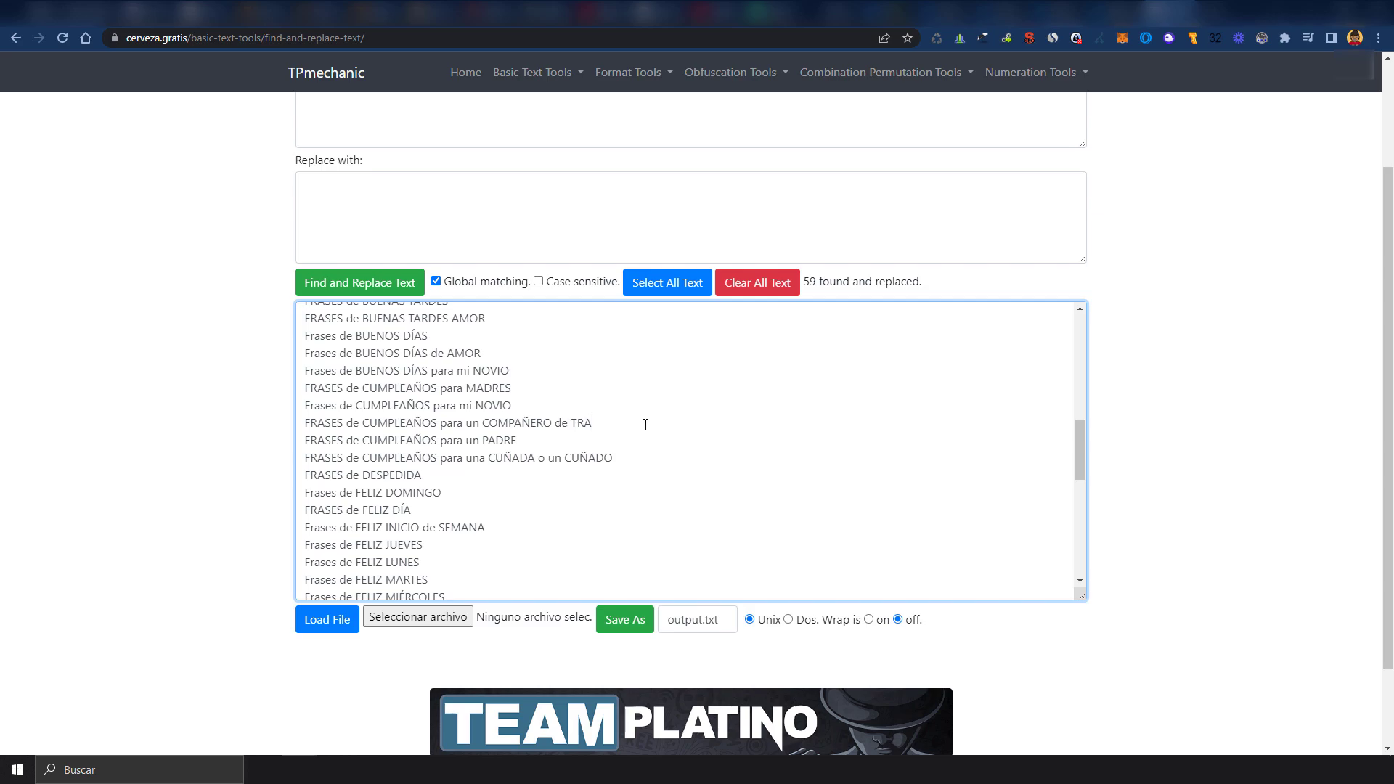
{"action": "scroll", "coordinate": [636, 436], "scroll_direction": "up", "scroll_amount": 5}
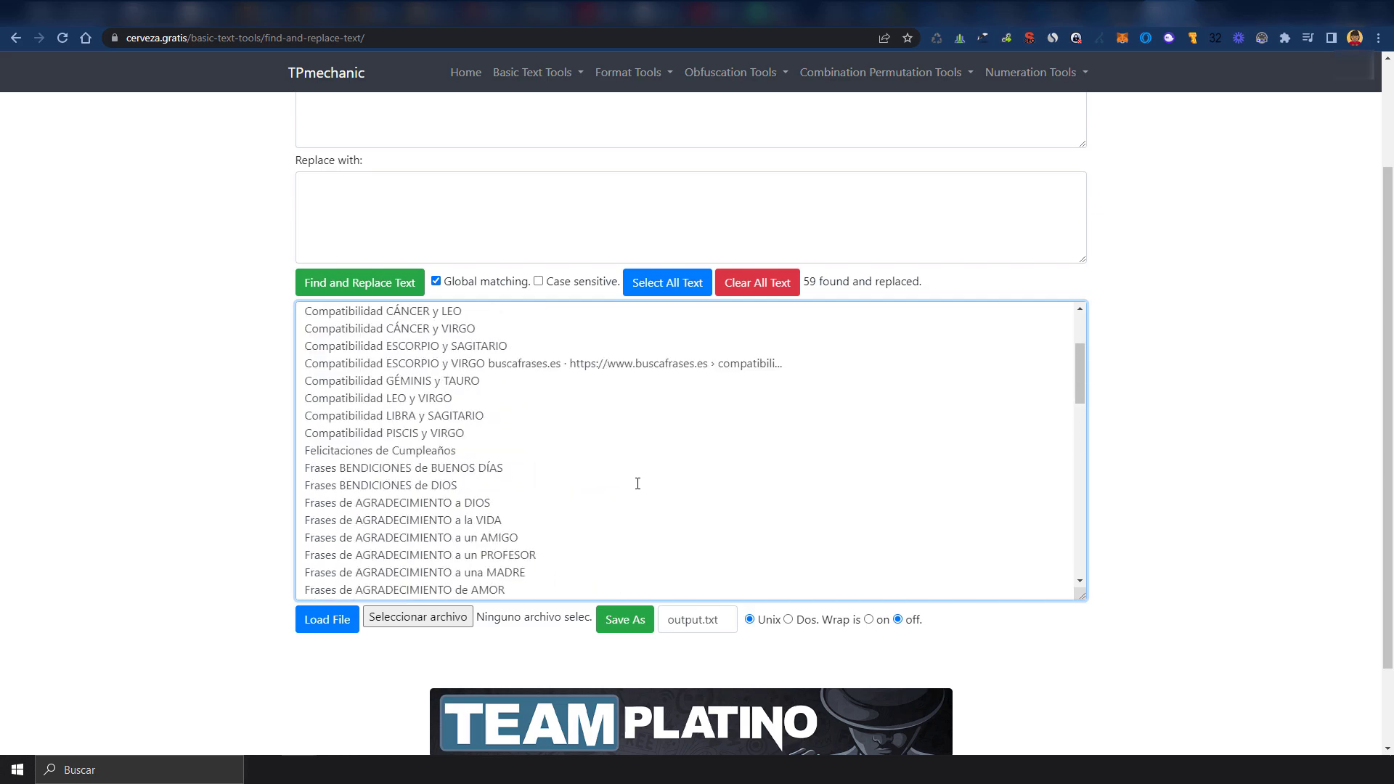
{"action": "scroll", "coordinate": [638, 484], "scroll_direction": "up", "scroll_amount": 3}
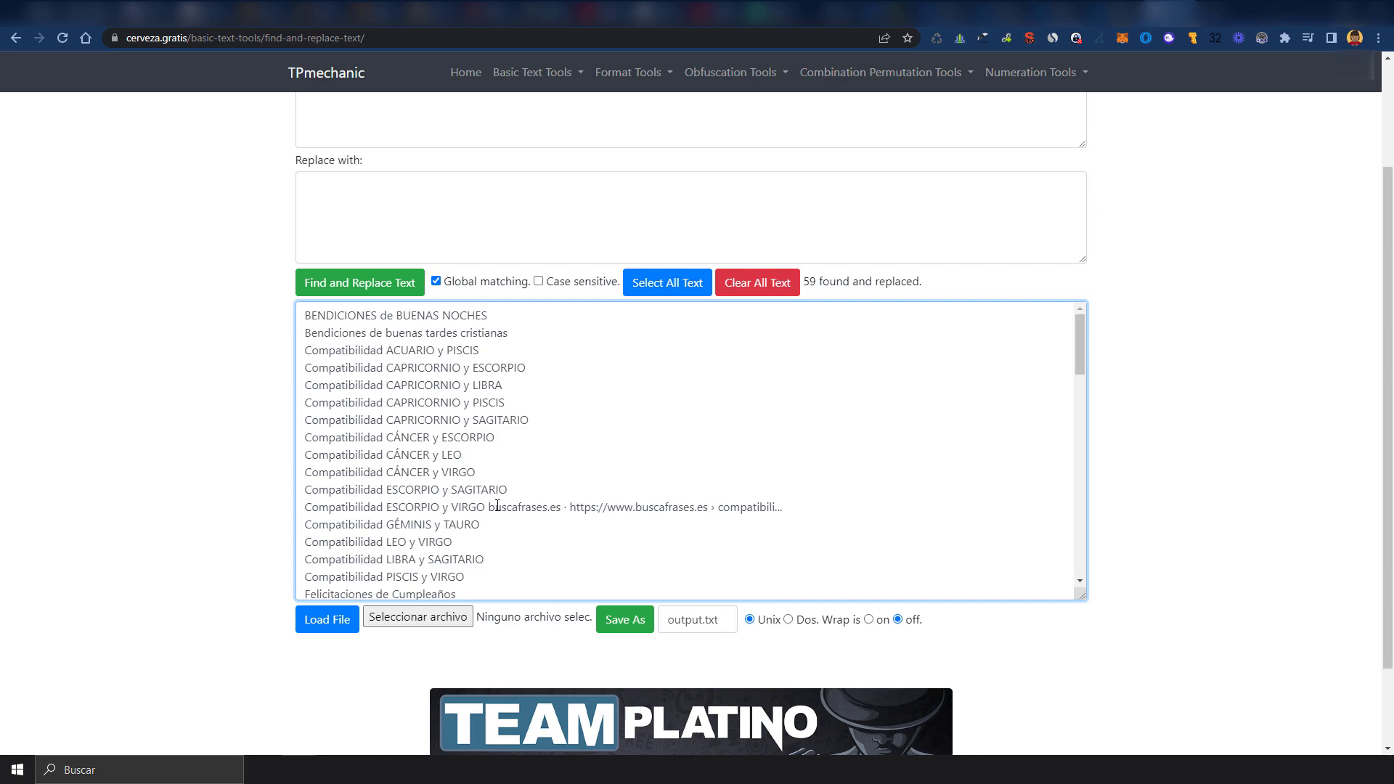
{"action": "left_click_drag", "start_coordinate": [503, 508], "coordinate": [788, 506]}
{"action": "key", "text": "Delete"}
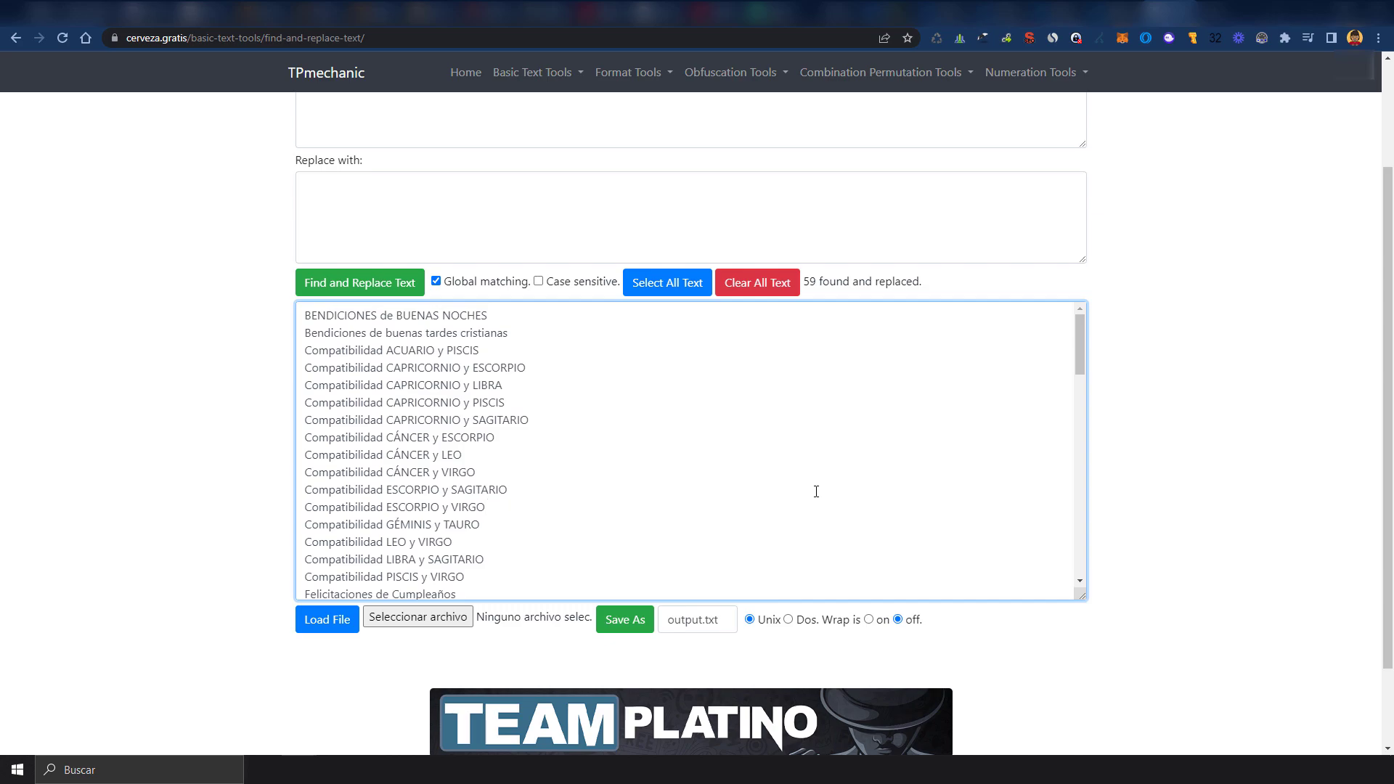
Select the whole cleaned list and load convertcase.net
{"action": "scroll", "coordinate": [513, 465], "scroll_direction": "down", "scroll_amount": 5}
{"action": "scroll", "coordinate": [519, 453], "scroll_direction": "down", "scroll_amount": 5}
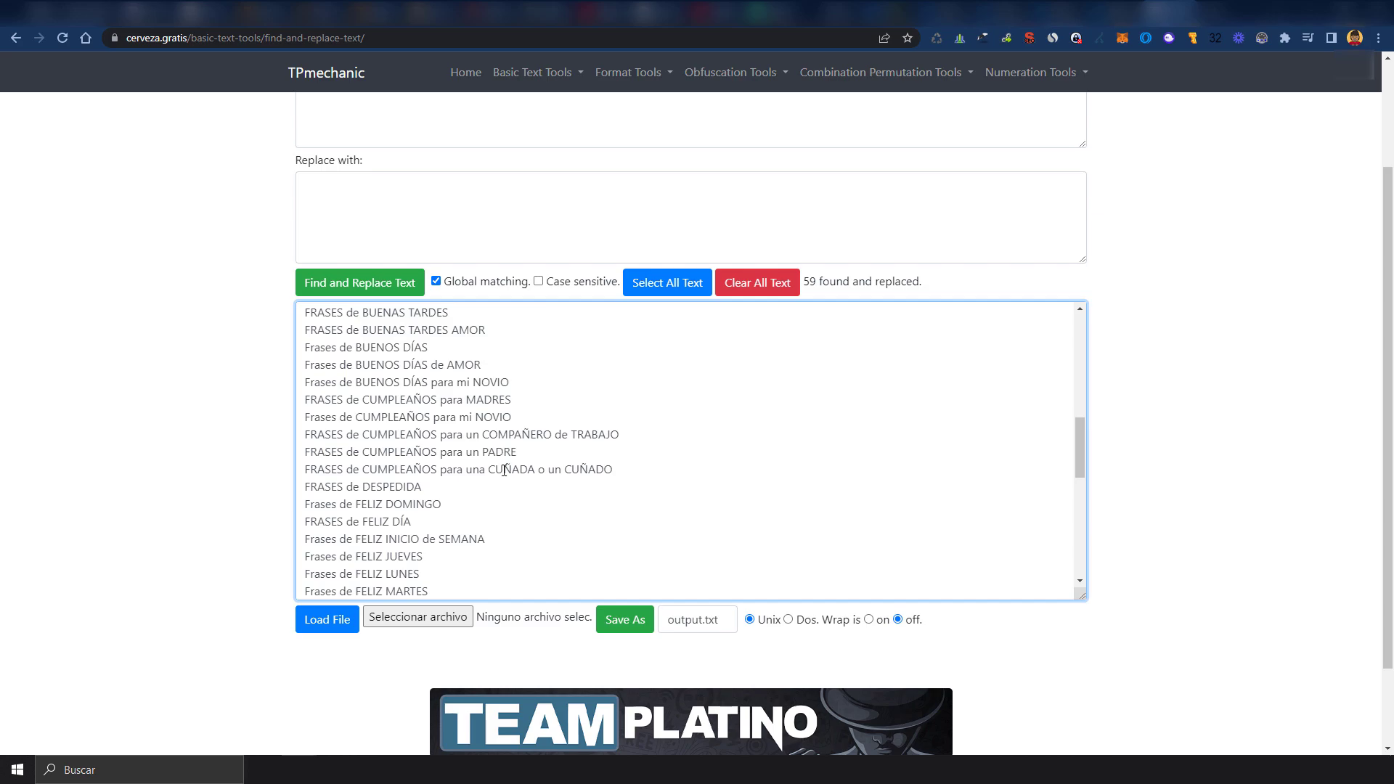
{"action": "scroll", "coordinate": [527, 436], "scroll_direction": "down", "scroll_amount": 5}
{"action": "scroll", "coordinate": [534, 420], "scroll_direction": "down", "scroll_amount": 5}
{"action": "key", "text": "ctrl+a"}
{"action": "key", "text": "ctrl+c"}
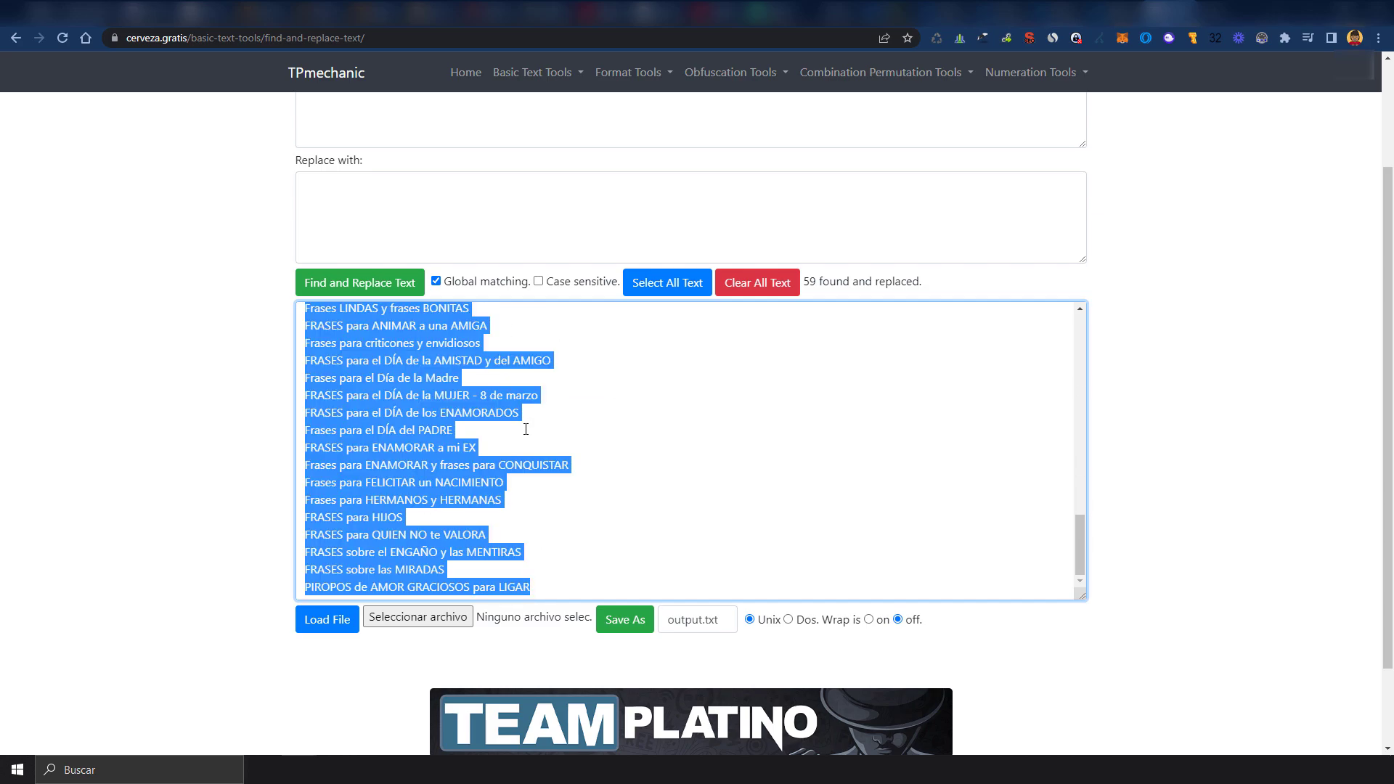
{"action": "scroll", "coordinate": [207, 488], "scroll_direction": "up", "scroll_amount": 2}
{"action": "key", "text": "ctrl+Tab"}
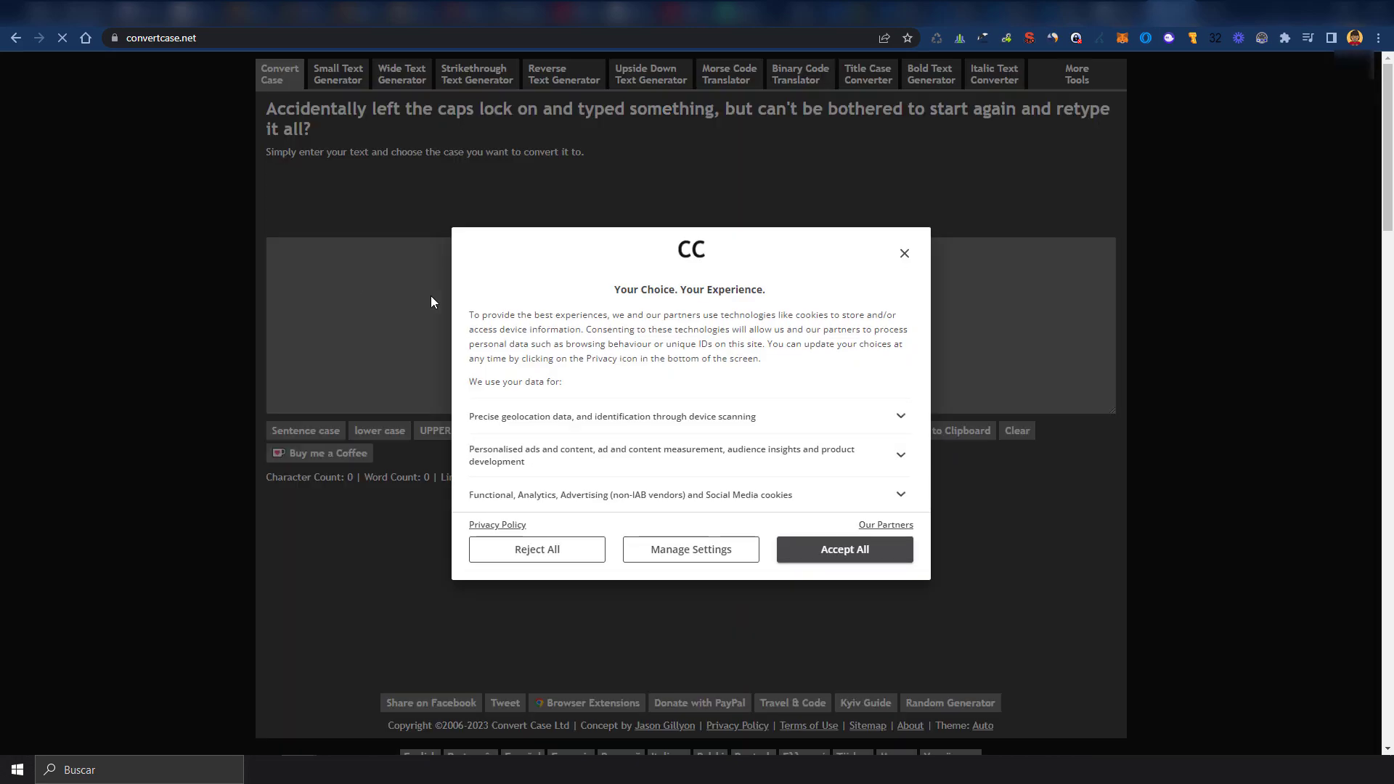
Paste the 73 phrases into Convert Case, apply lower case then Sentence case, and select the result
{"action": "left_click", "coordinate": [841, 551]}
{"action": "left_click", "coordinate": [660, 329]}
{"action": "key", "text": "ctrl+v"}
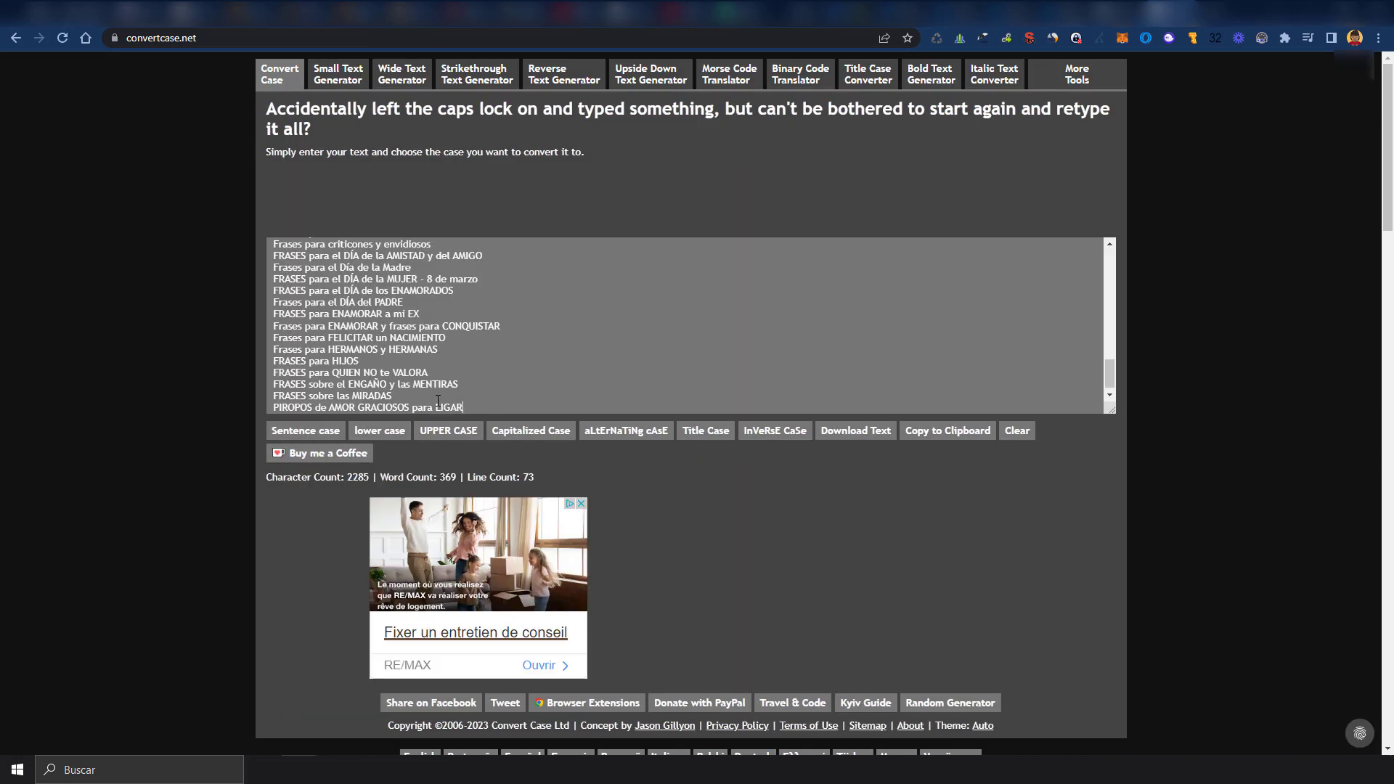
{"action": "left_click", "coordinate": [379, 432]}
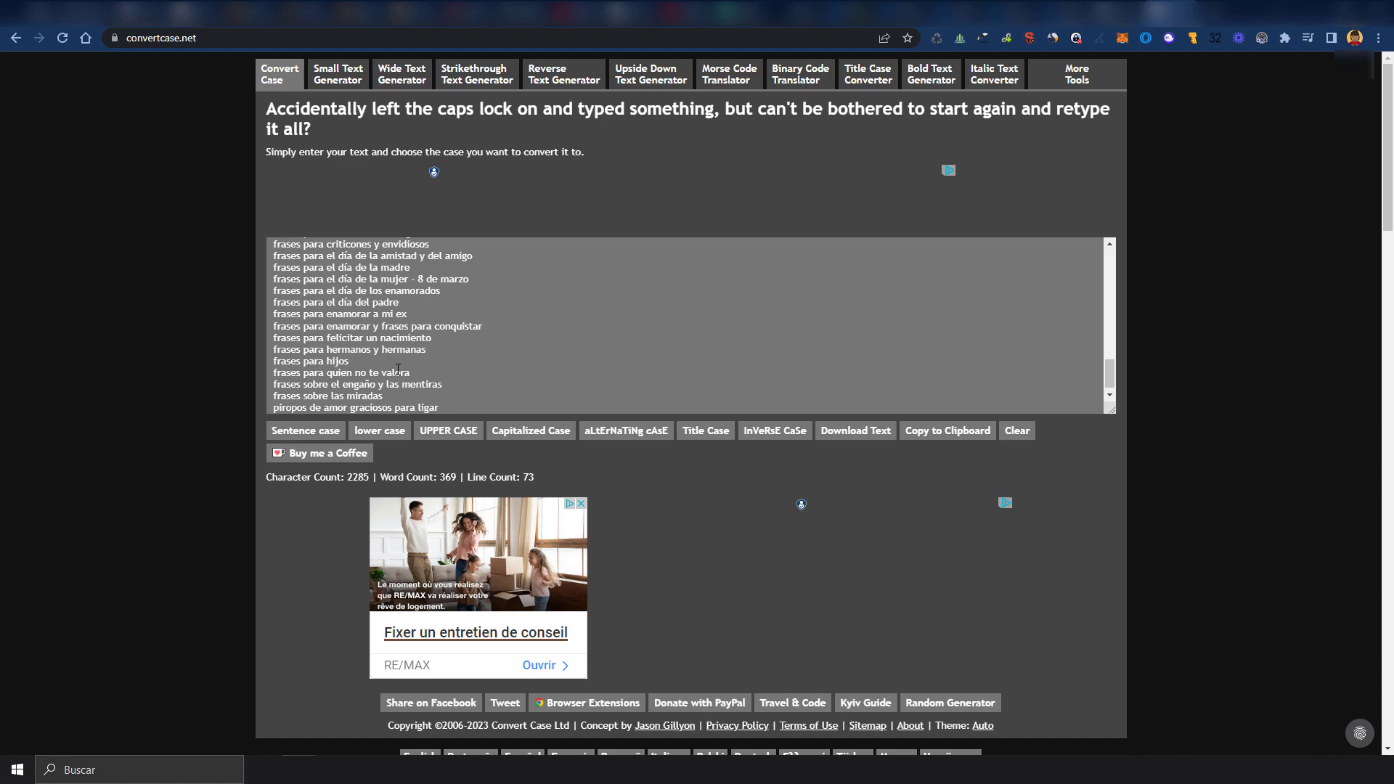
{"action": "scroll", "coordinate": [398, 371], "scroll_direction": "up", "scroll_amount": 10}
{"action": "scroll", "coordinate": [398, 370], "scroll_direction": "up", "scroll_amount": 3}
{"action": "left_click", "coordinate": [306, 432]}
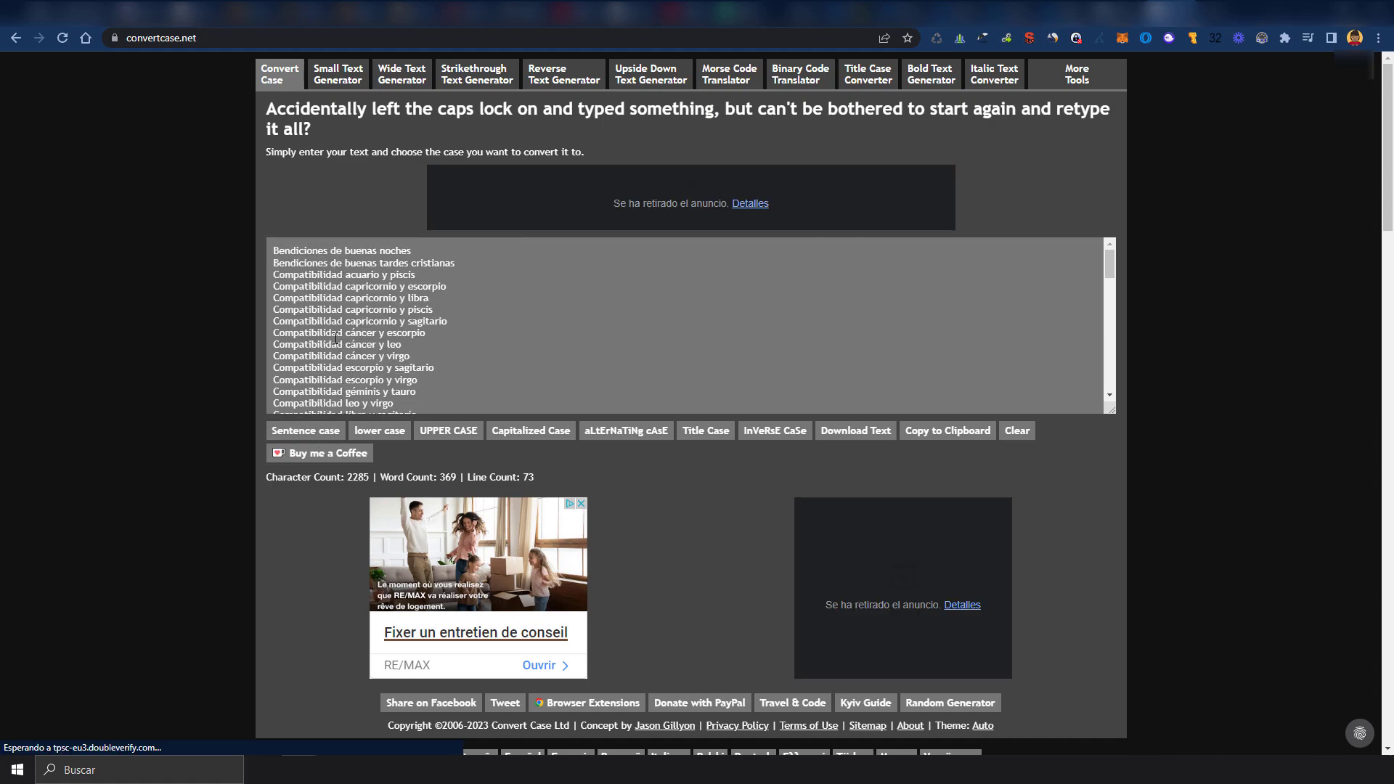
{"action": "scroll", "coordinate": [335, 339], "scroll_direction": "down", "scroll_amount": 5}
{"action": "scroll", "coordinate": [335, 338], "scroll_direction": "down", "scroll_amount": 5}
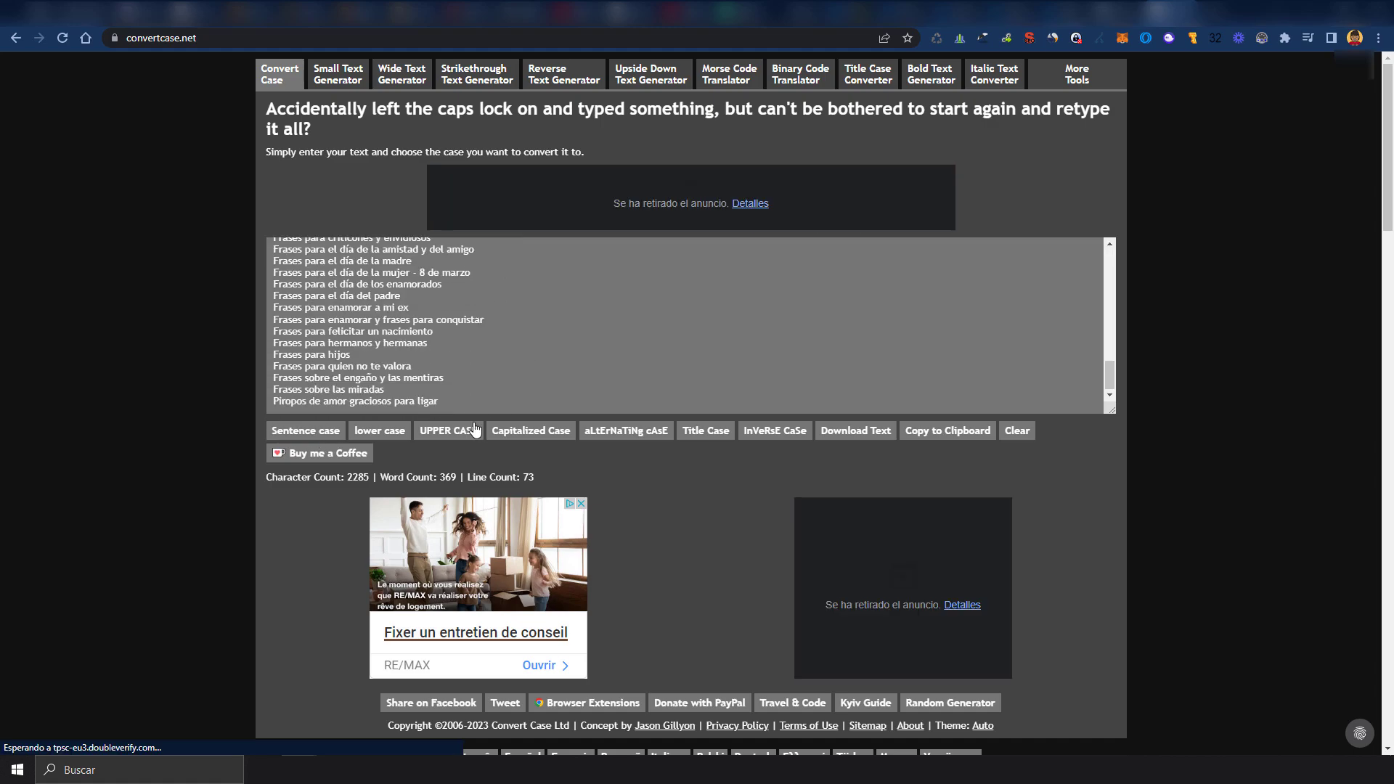
{"action": "left_click_drag", "start_coordinate": [475, 406], "coordinate": [125, 67]}
{"action": "key", "text": "ctrl+c"}
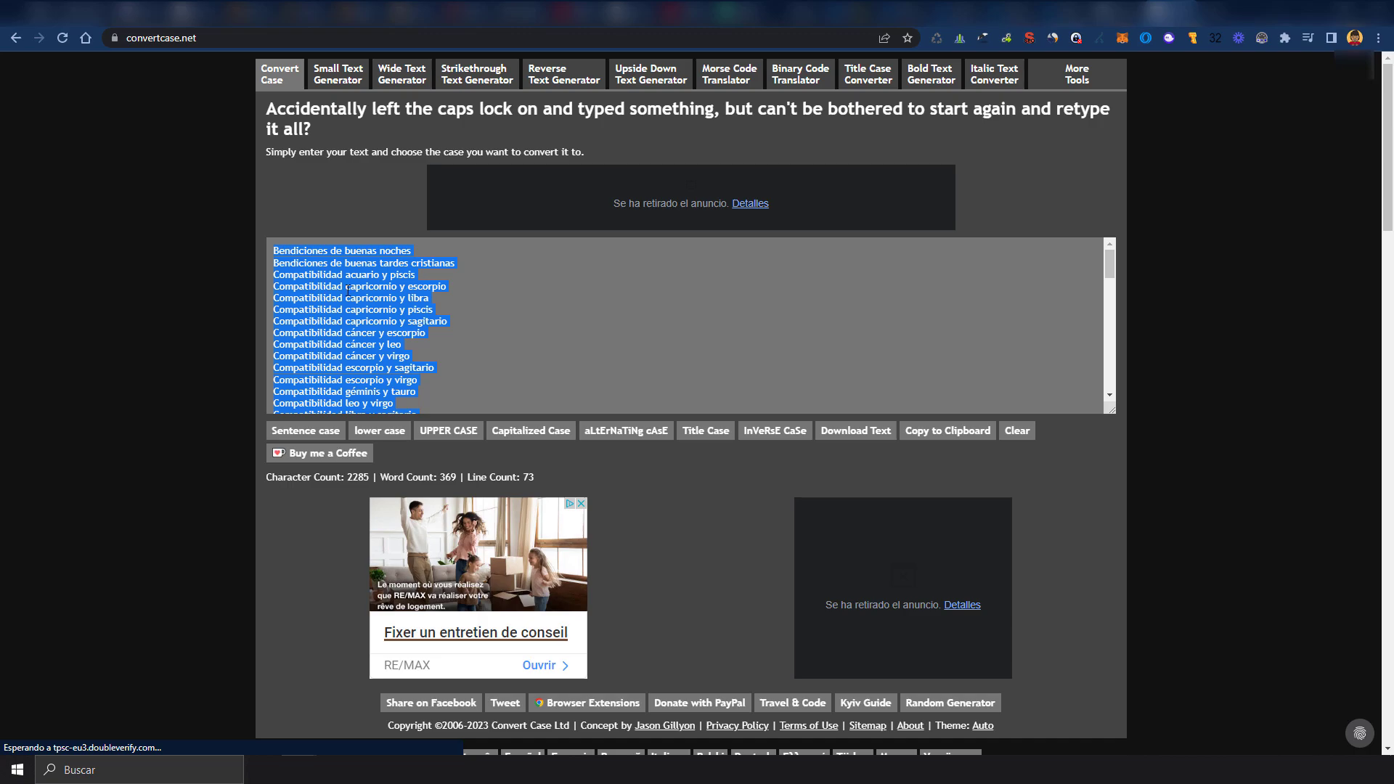
Back in the spreadsheet, clear the generated titles in D2:D15
{"action": "left_click", "coordinate": [745, 11]}
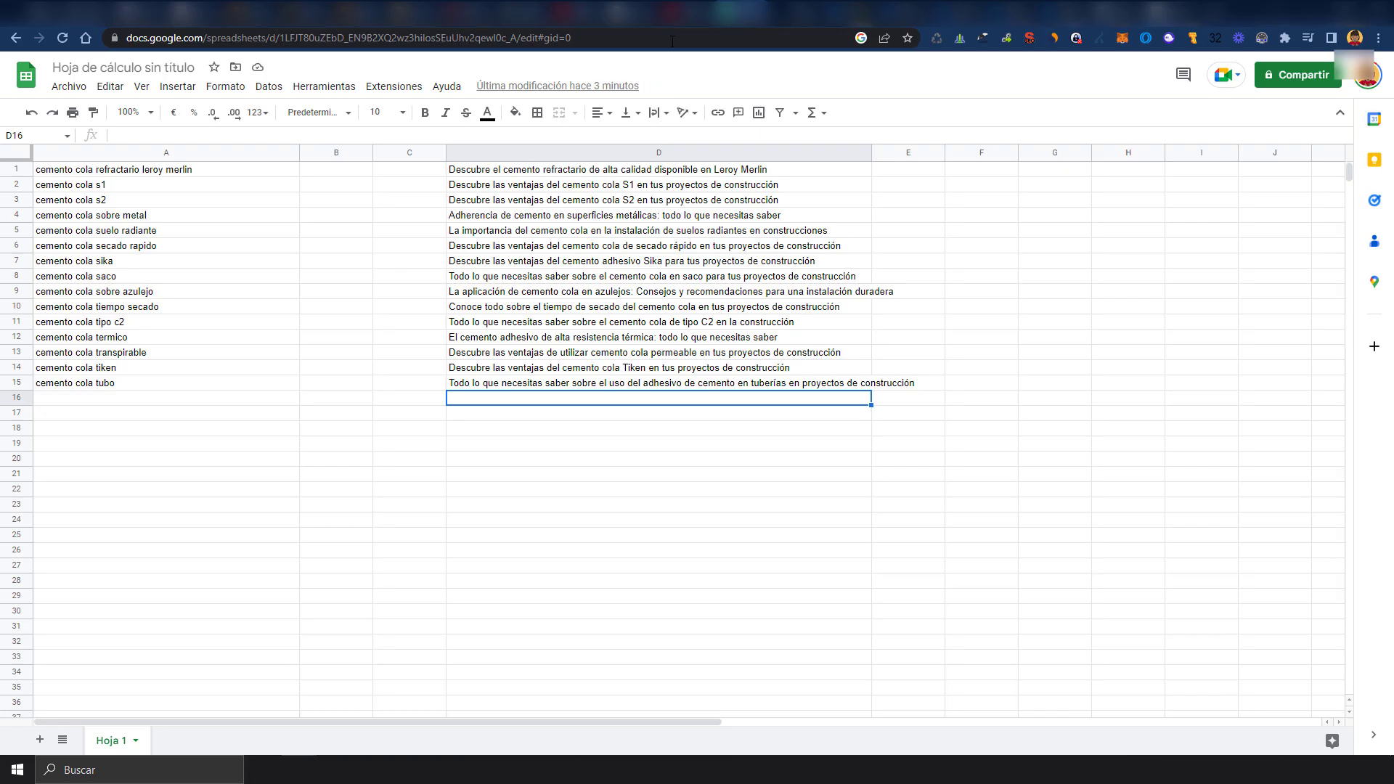
{"action": "left_click", "coordinate": [530, 389]}
{"action": "key", "text": "Delete"}
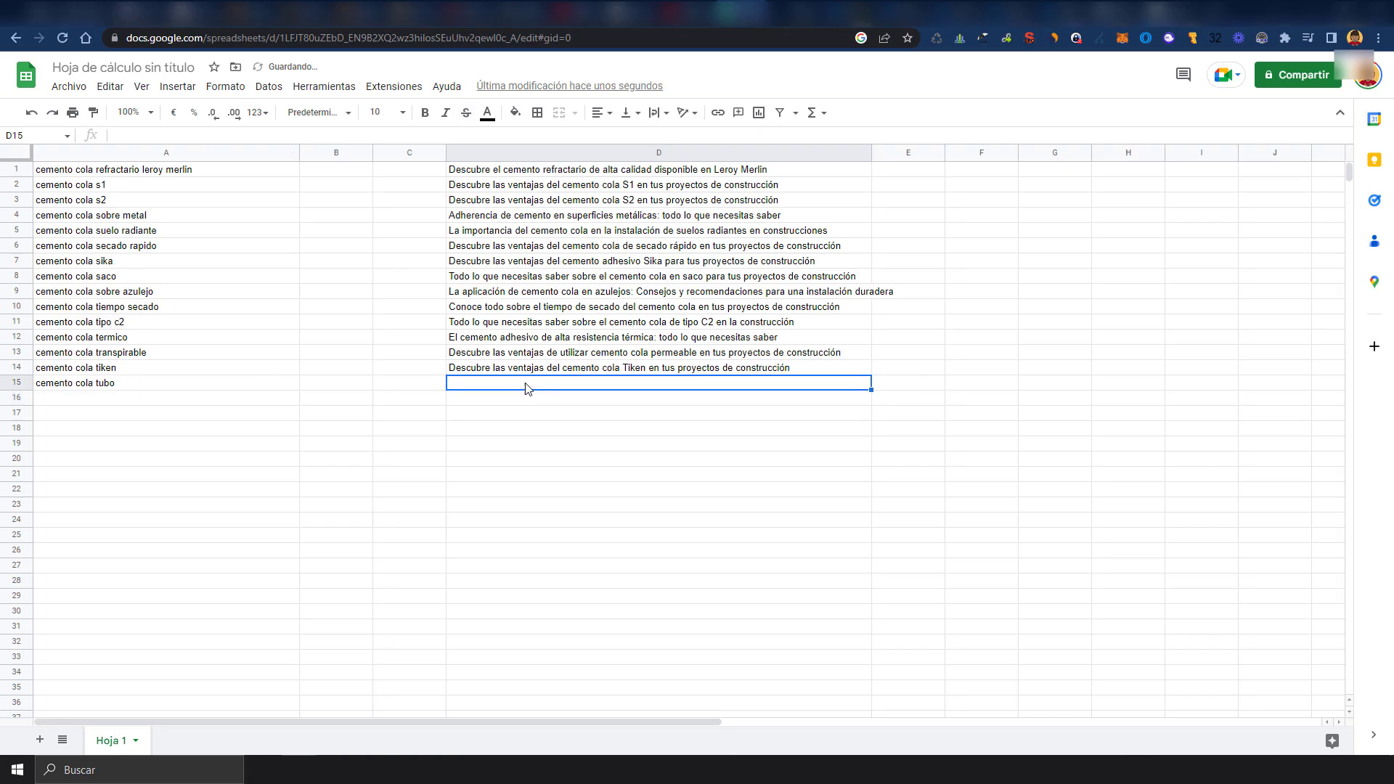
{"action": "left_click_drag", "start_coordinate": [530, 388], "coordinate": [534, 189]}
{"action": "key", "text": "Delete"}
Delete the prompt wording after 'web' in D1's GPT formula
{"action": "left_click", "coordinate": [566, 169]}
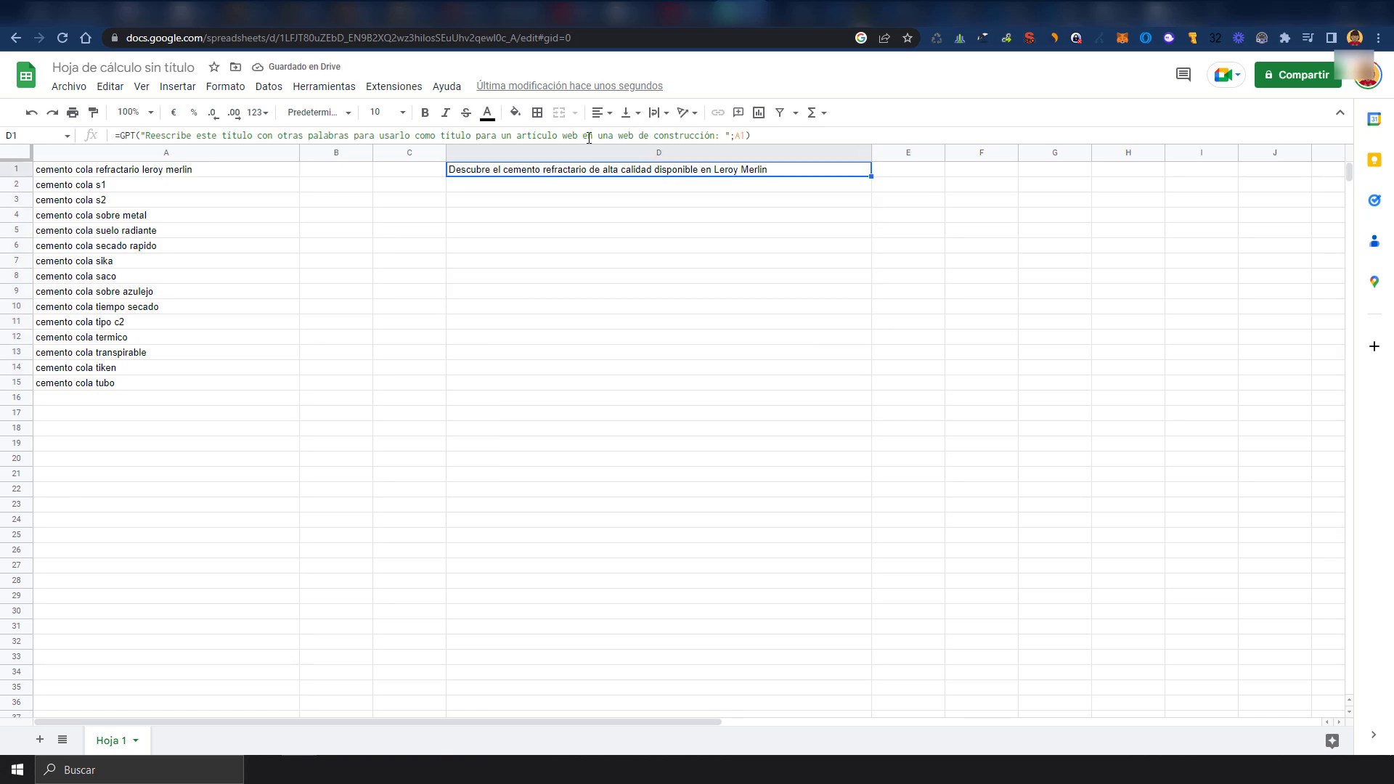
{"action": "left_click_drag", "start_coordinate": [583, 135], "coordinate": [717, 135]}
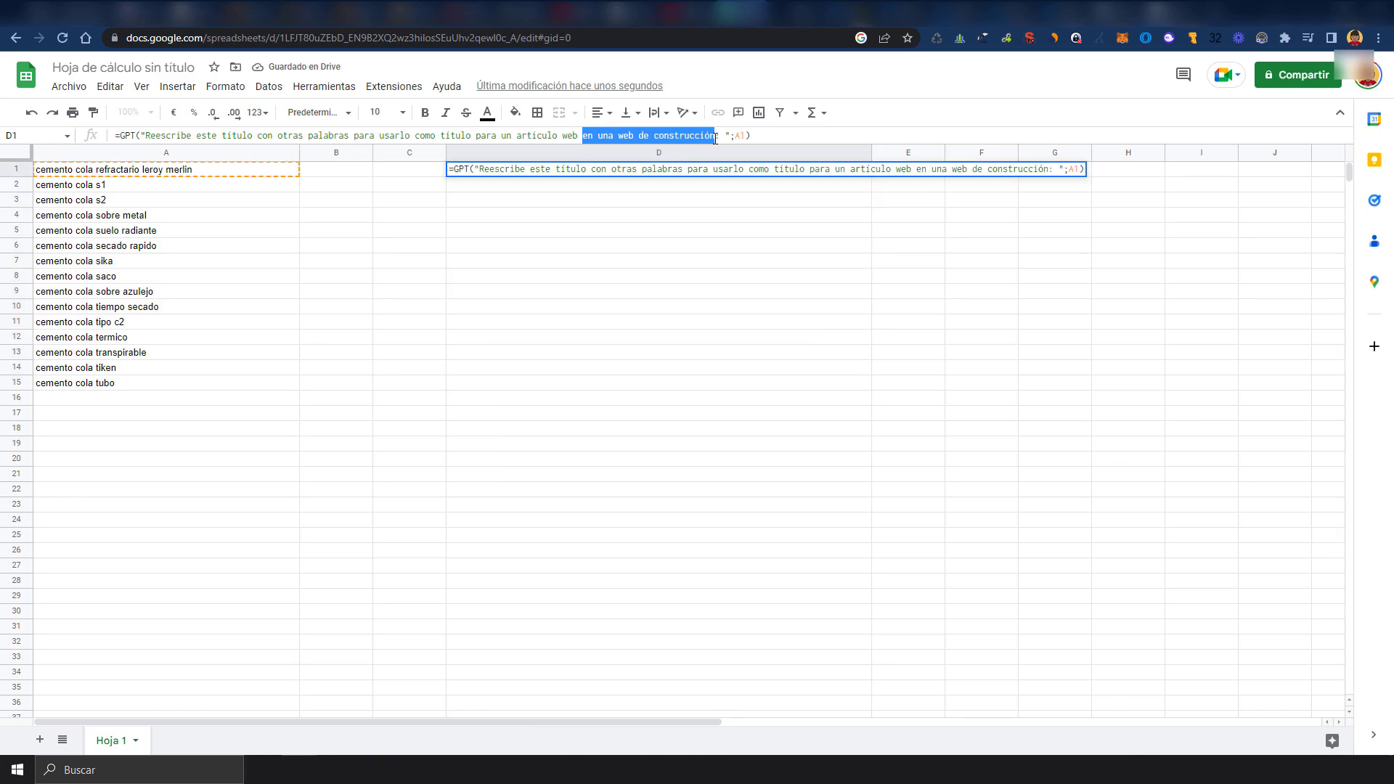
{"action": "key", "text": "BackSpace"}
{"action": "key", "text": "Return"}
Replace the keywords in A1:A15 with the pasted 73-phrase list
{"action": "left_click_drag", "start_coordinate": [109, 170], "coordinate": [113, 390]}
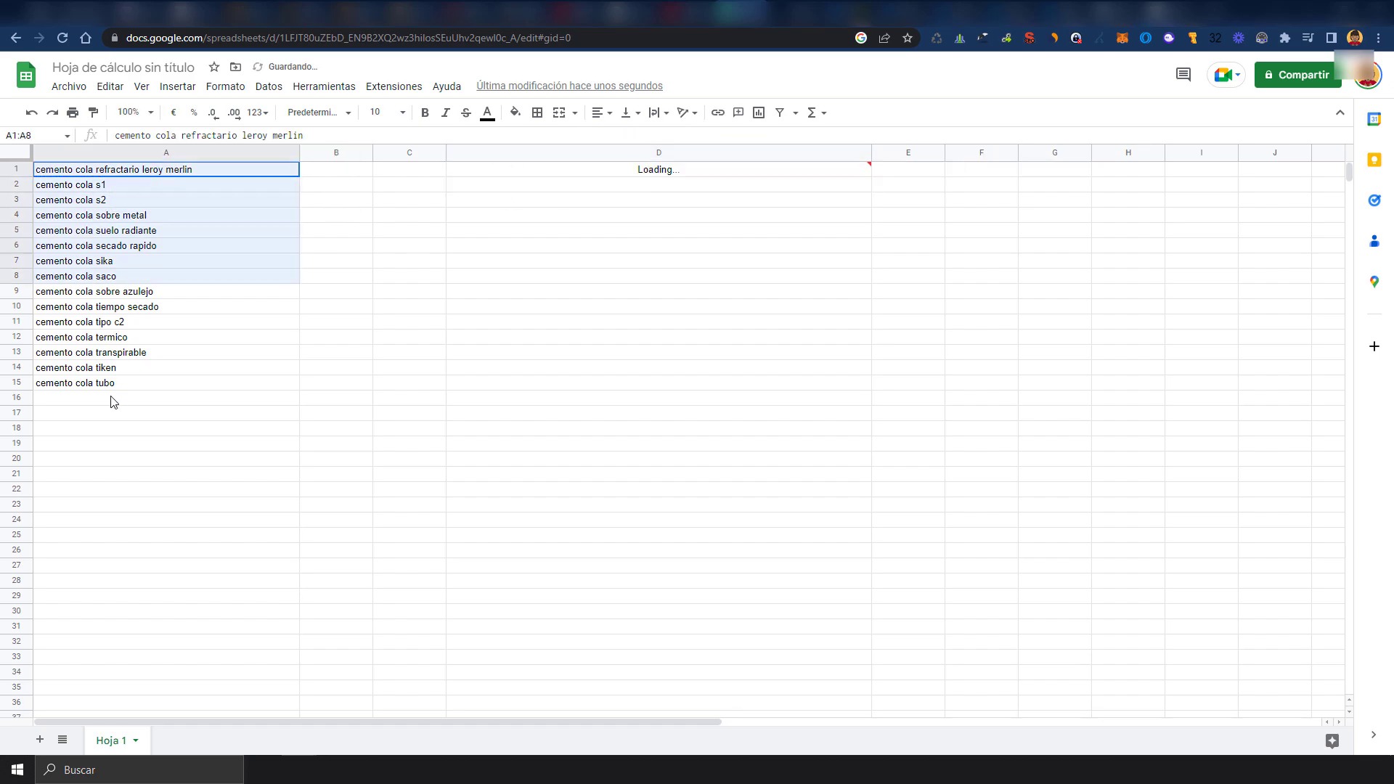
{"action": "key", "text": "Delete"}
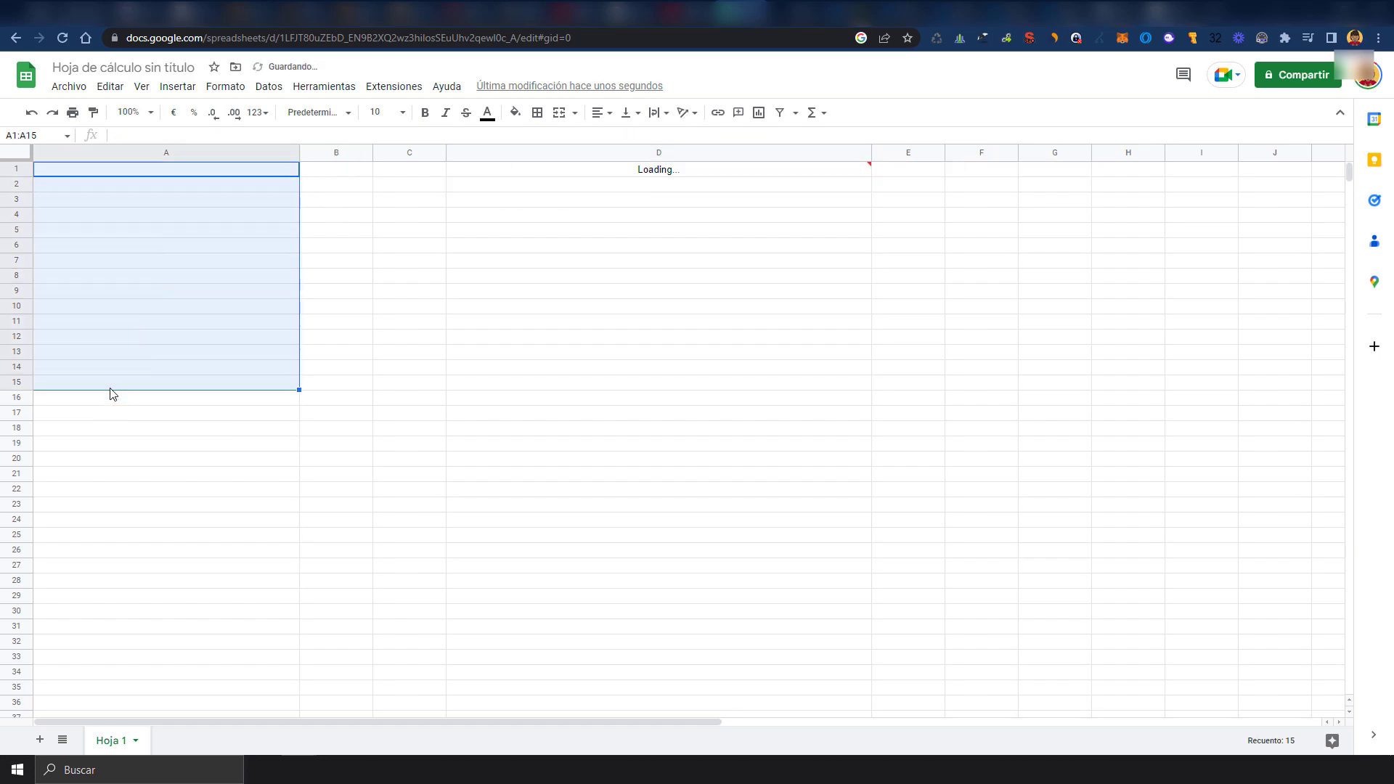
{"action": "key", "text": "ctrl+v"}
Fill D1:D9 with GPT-rewritten titles for the new keywords, then switch to Notepad
{"action": "left_click", "coordinate": [514, 340]}
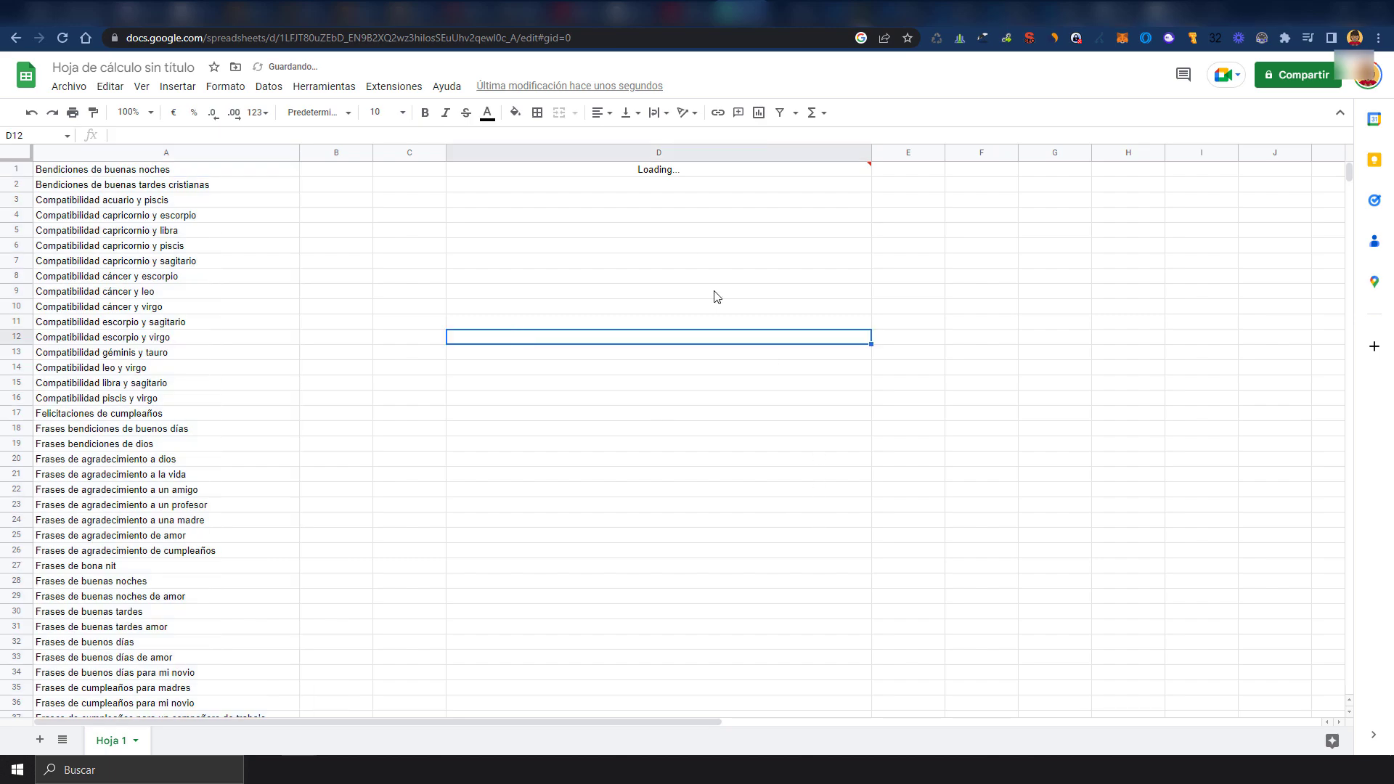
{"action": "left_click", "coordinate": [694, 174]}
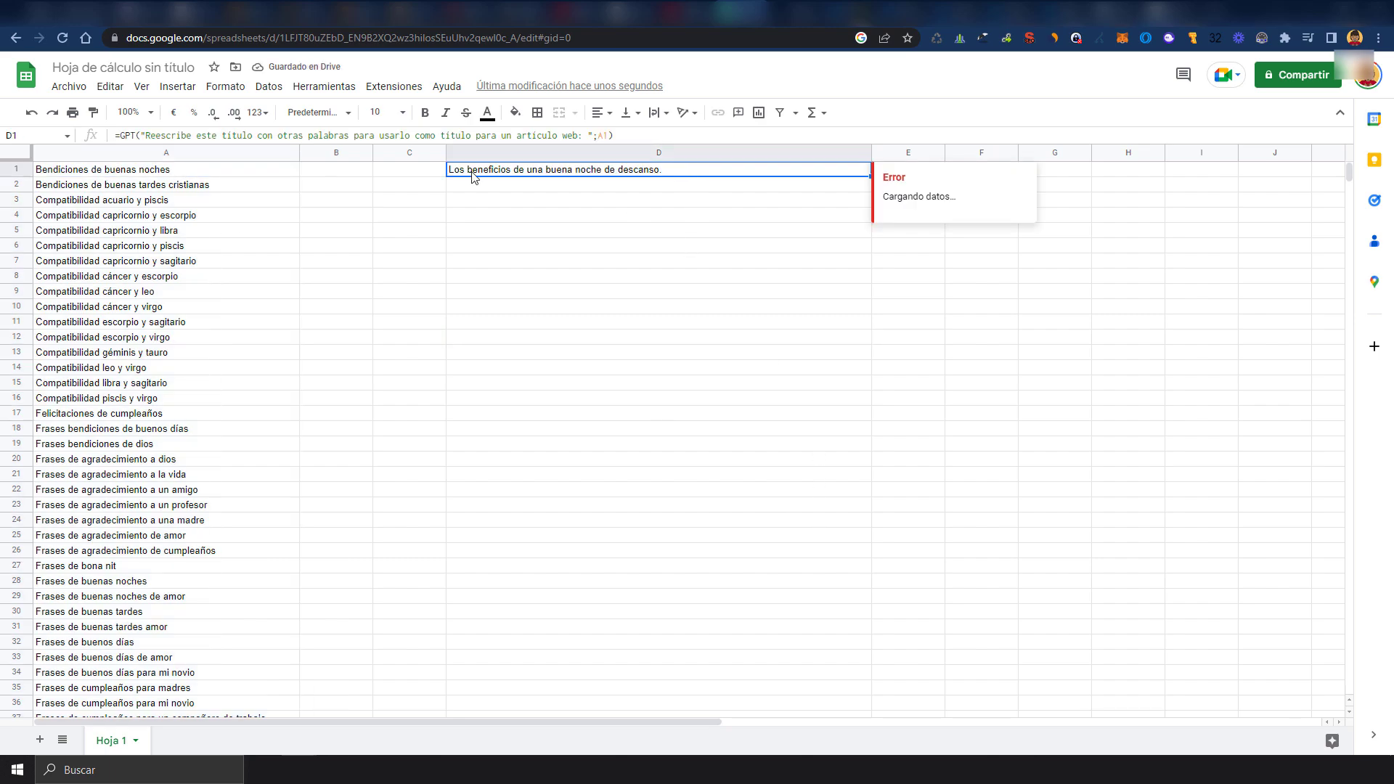
{"action": "left_click", "coordinate": [533, 188]}
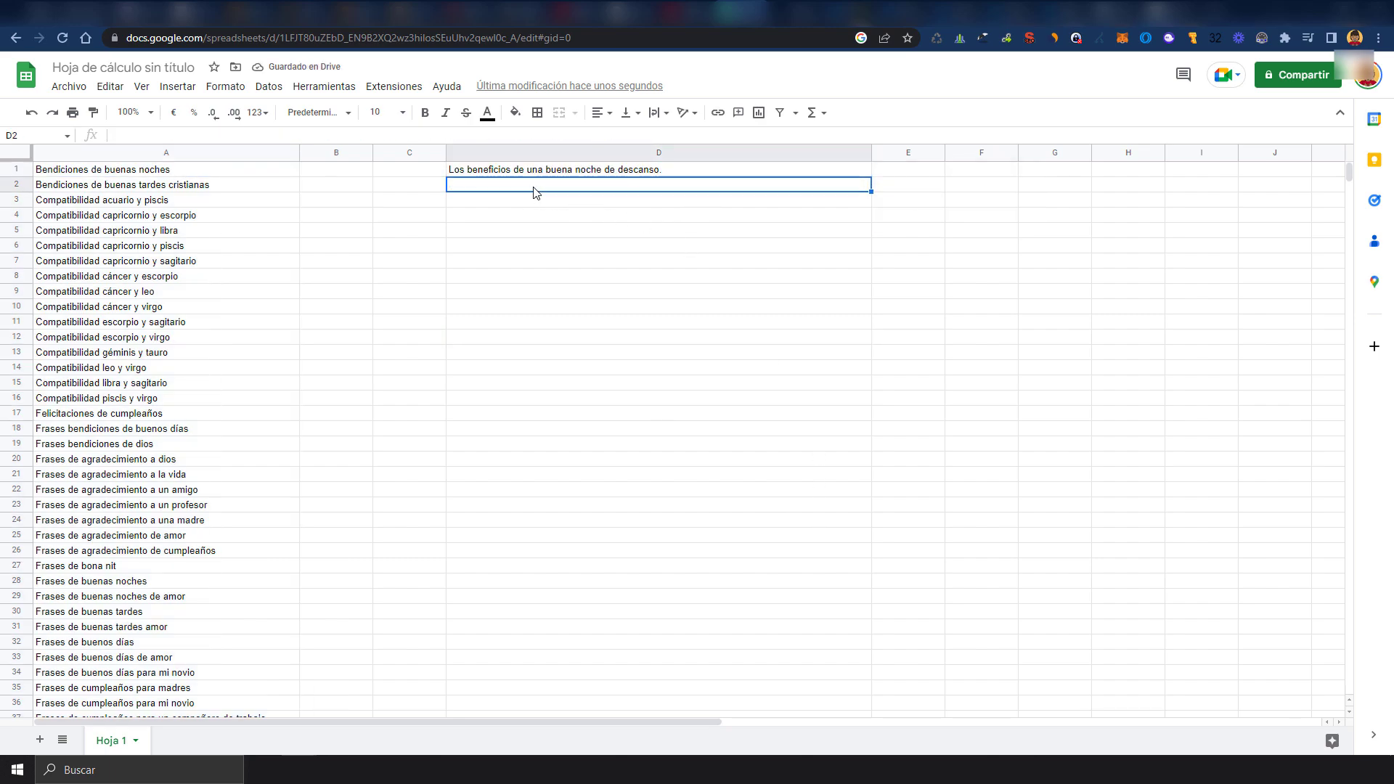
{"action": "left_click", "coordinate": [584, 175]}
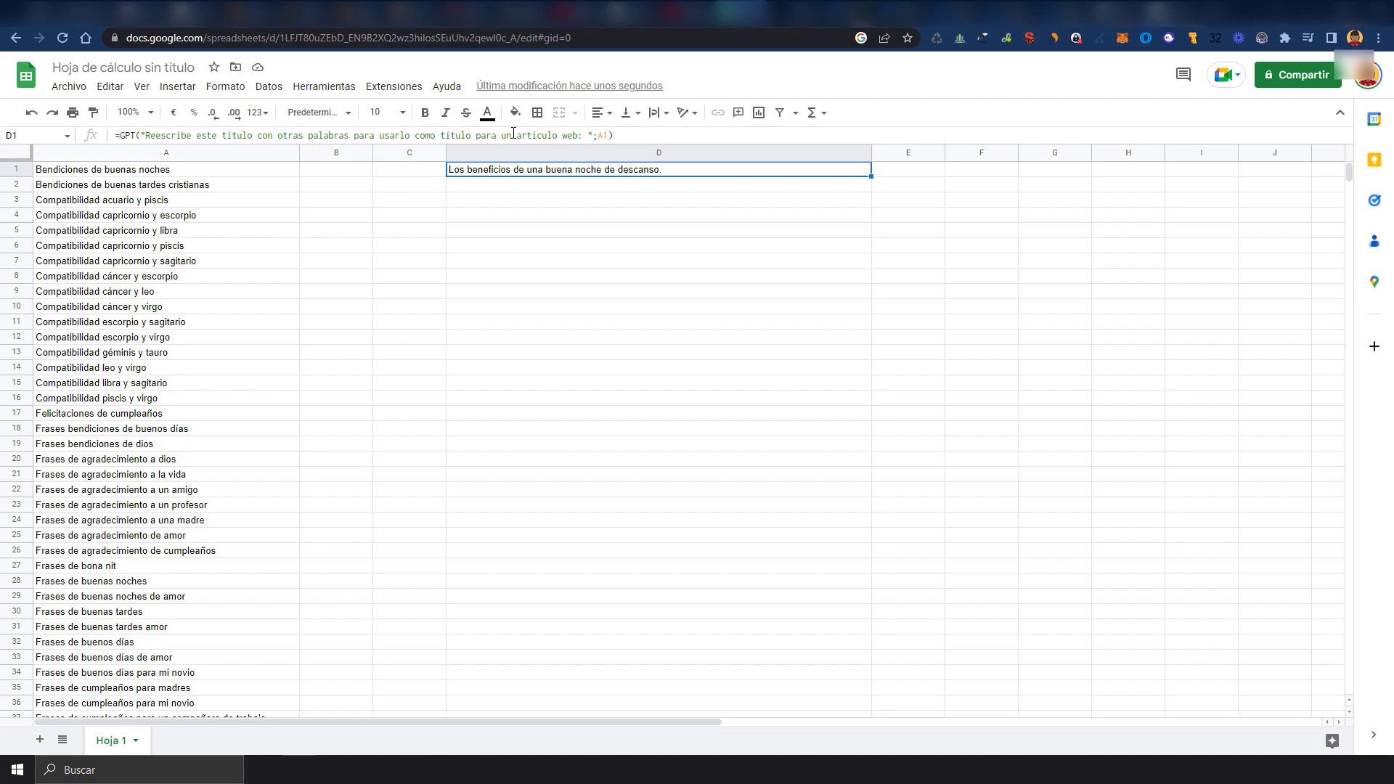
{"action": "key", "text": "ctrl+z"}
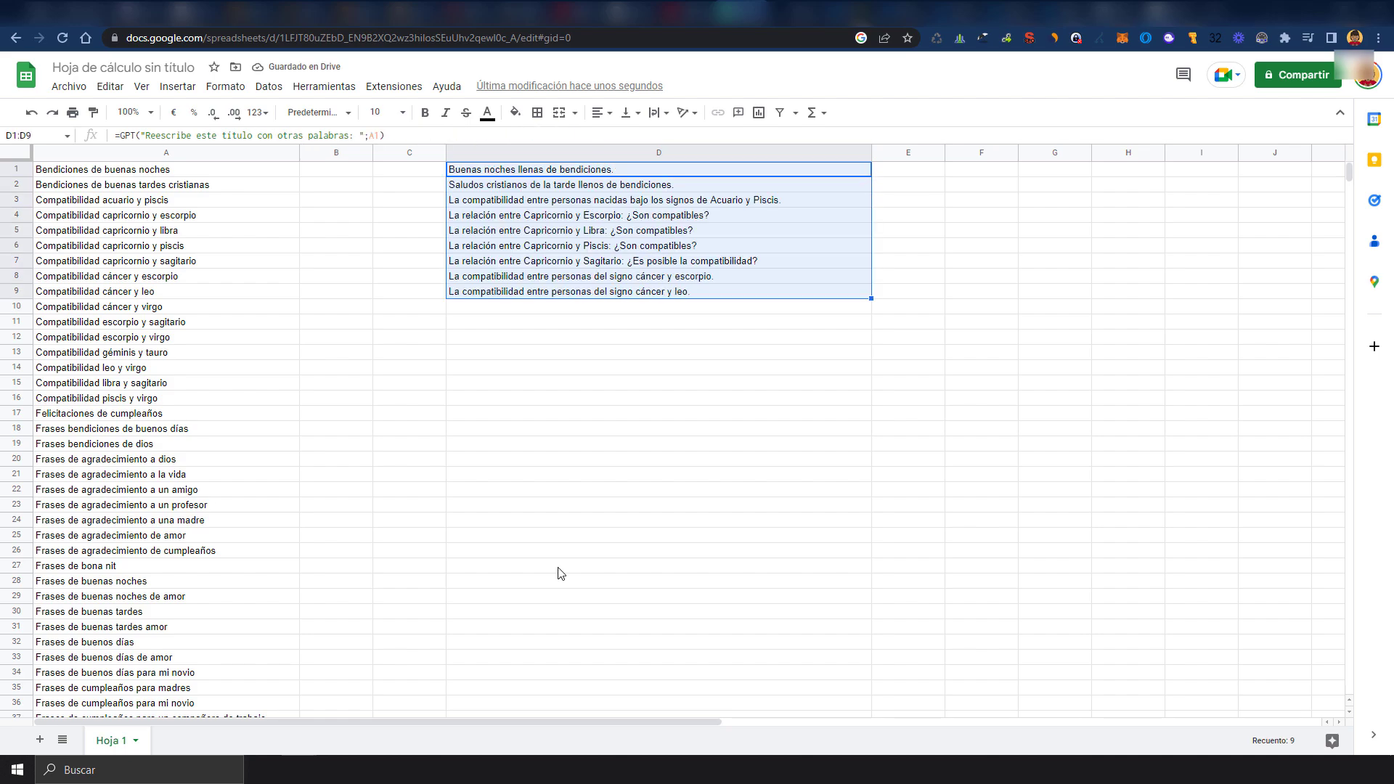
{"action": "left_click", "coordinate": [690, 322]}
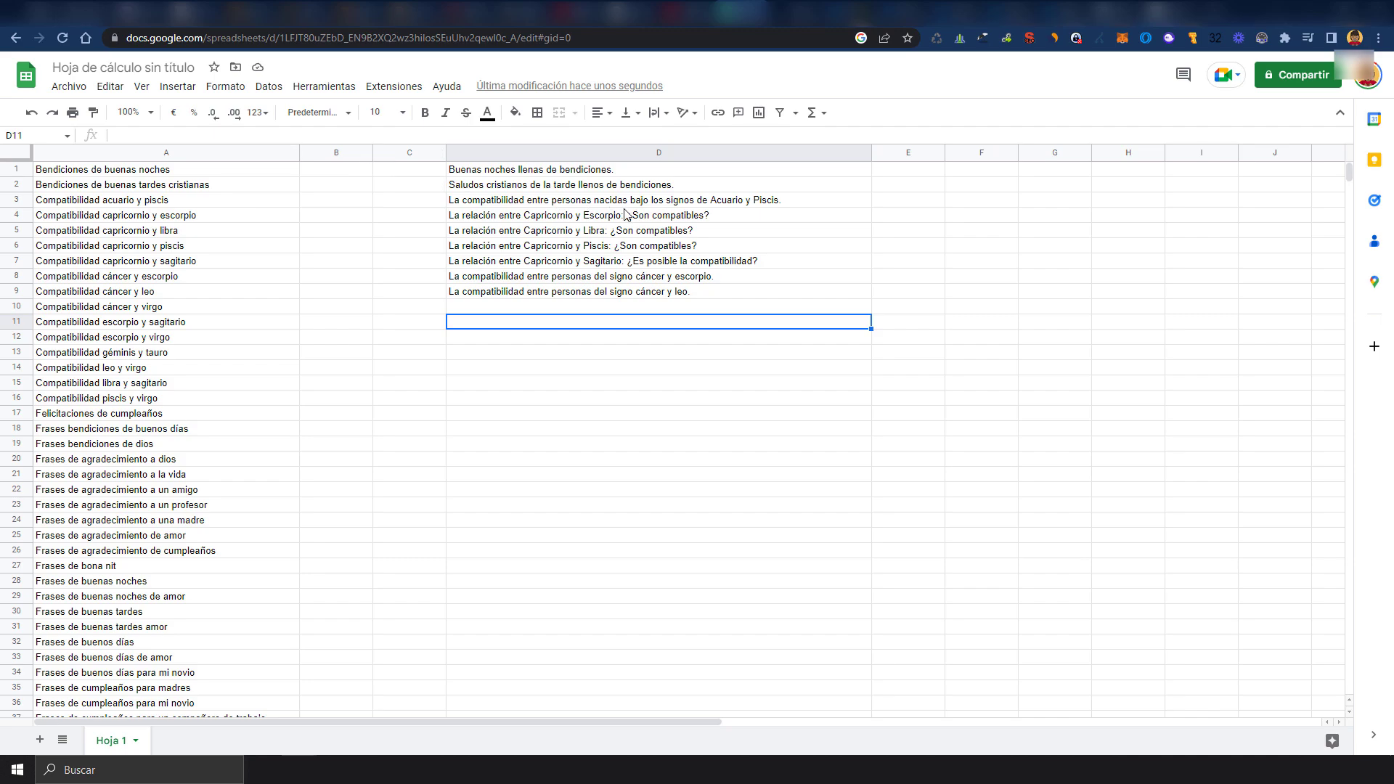
{"action": "key", "text": "alt+Tab"}
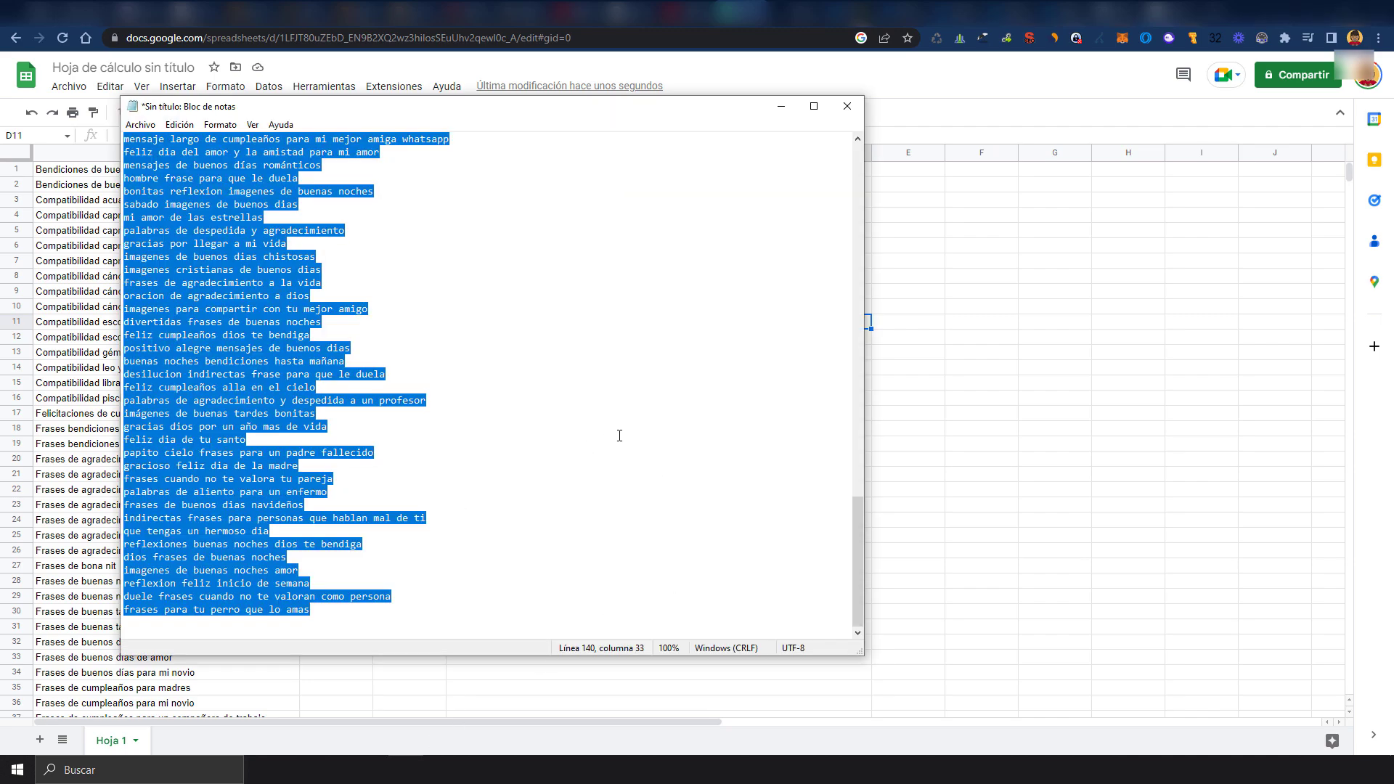
Paste the cement questions over the old list, then select them from 'Cómo se hace el cemento' to the last question
{"action": "key", "text": "ctrl+v"}
{"action": "scroll", "coordinate": [302, 470], "scroll_direction": "down", "scroll_amount": 10}
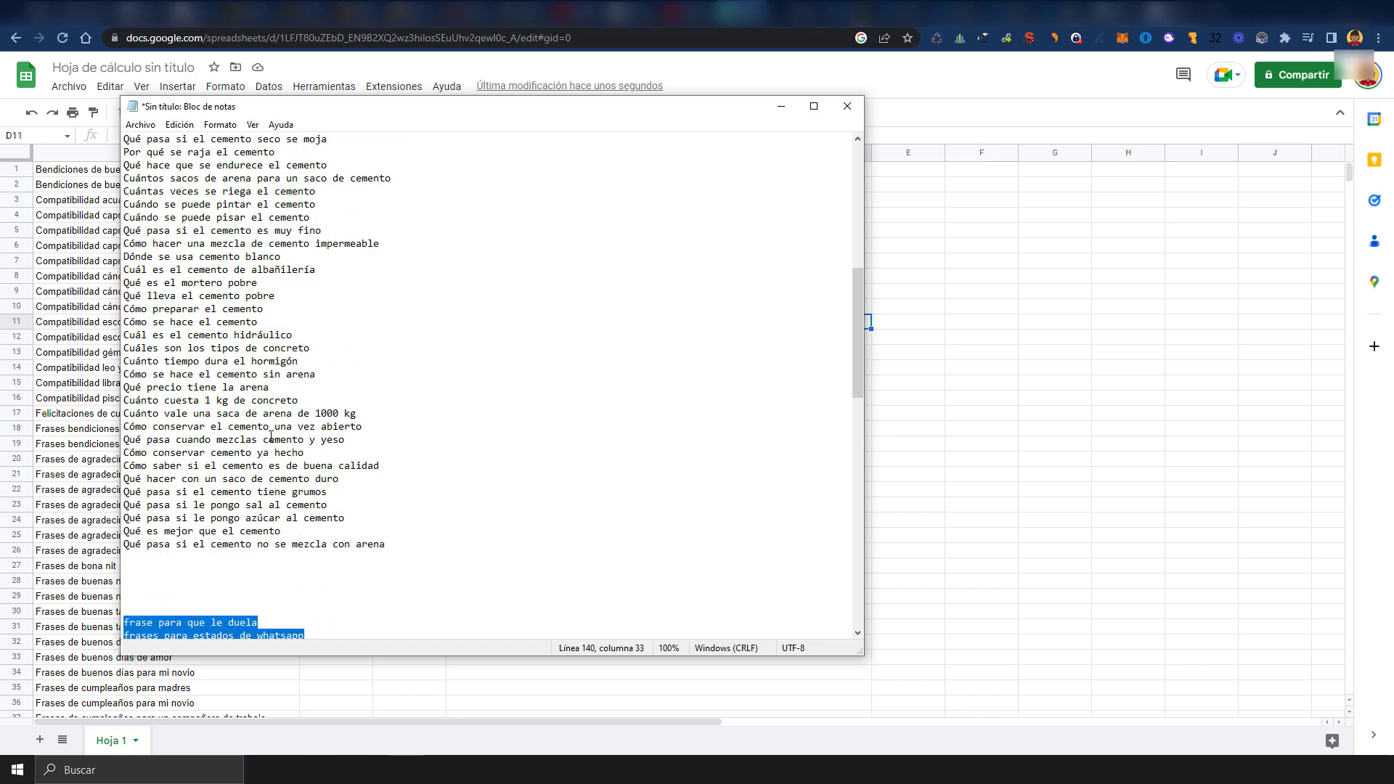
{"action": "left_click", "coordinate": [385, 466]}
{"action": "left_click_drag", "start_coordinate": [369, 458], "coordinate": [292, 217]}
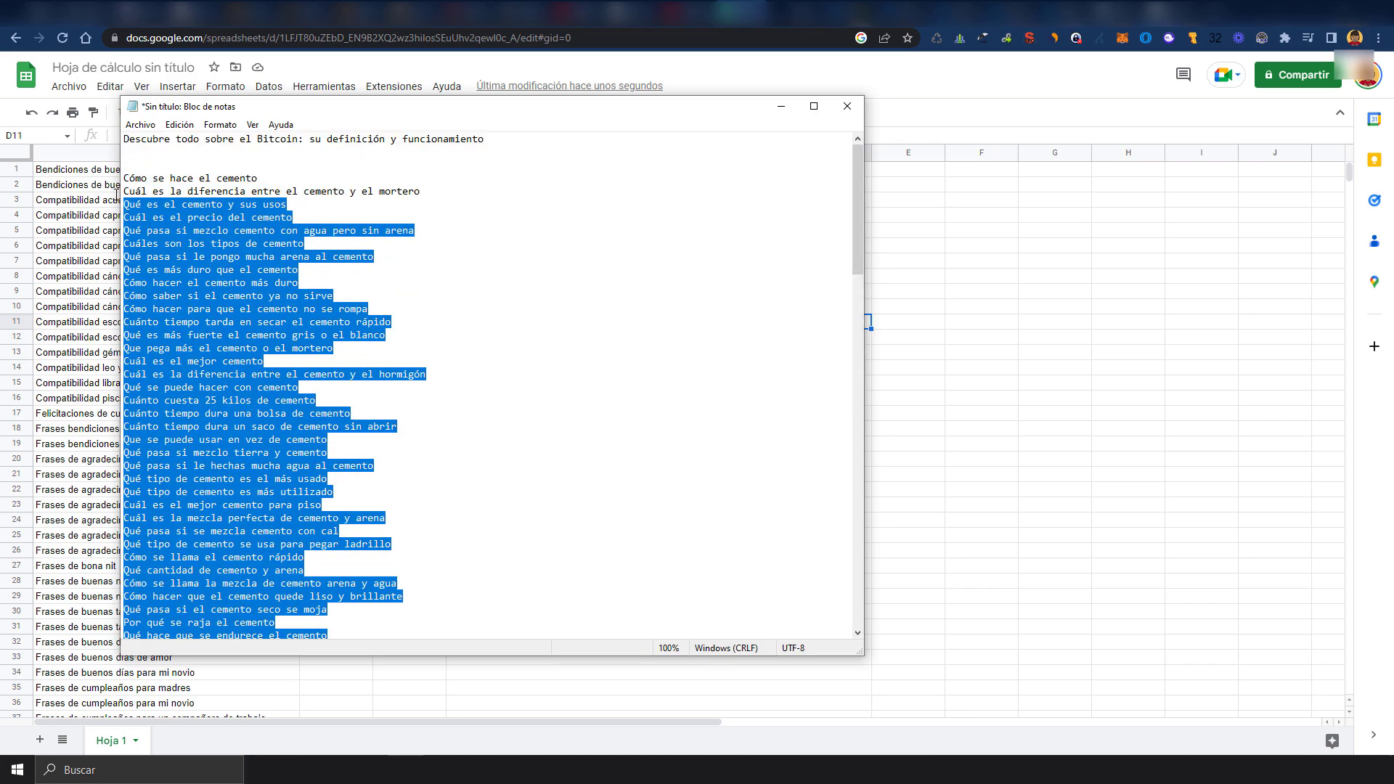
{"action": "left_click", "coordinate": [292, 217]}
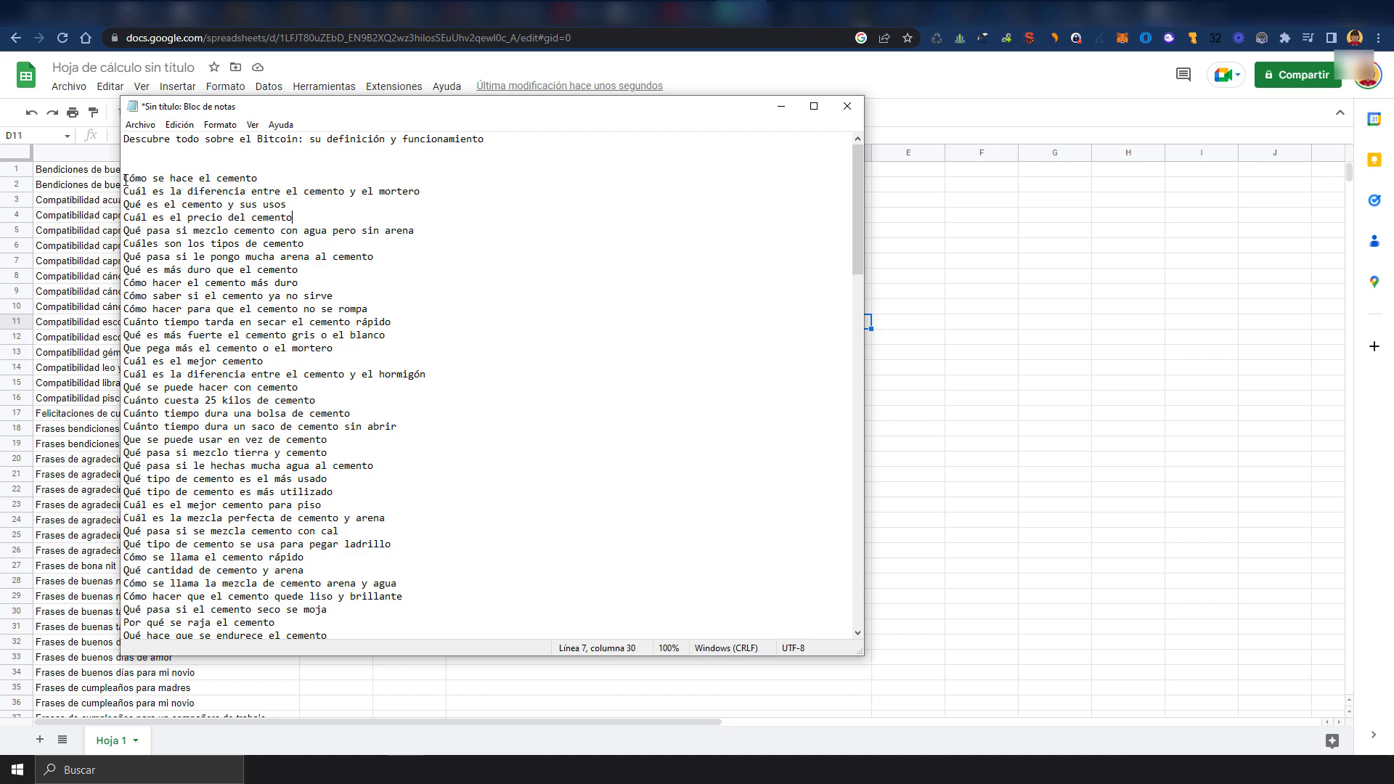
{"action": "left_click_drag", "start_coordinate": [125, 179], "coordinate": [385, 500]}
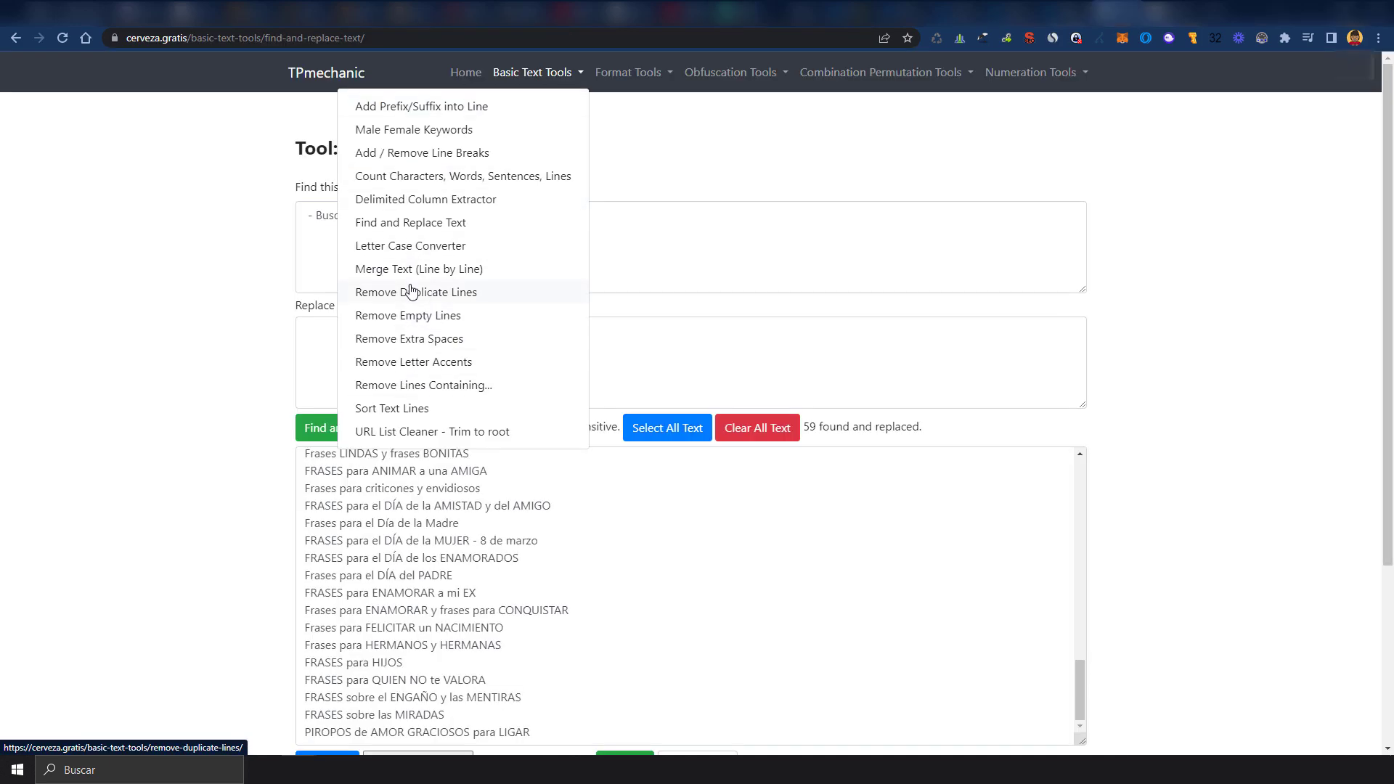
Remove the duplicate cement question with TPmechanic's Remove Duplicate Lines tool
{"action": "left_click", "coordinate": [443, 299]}
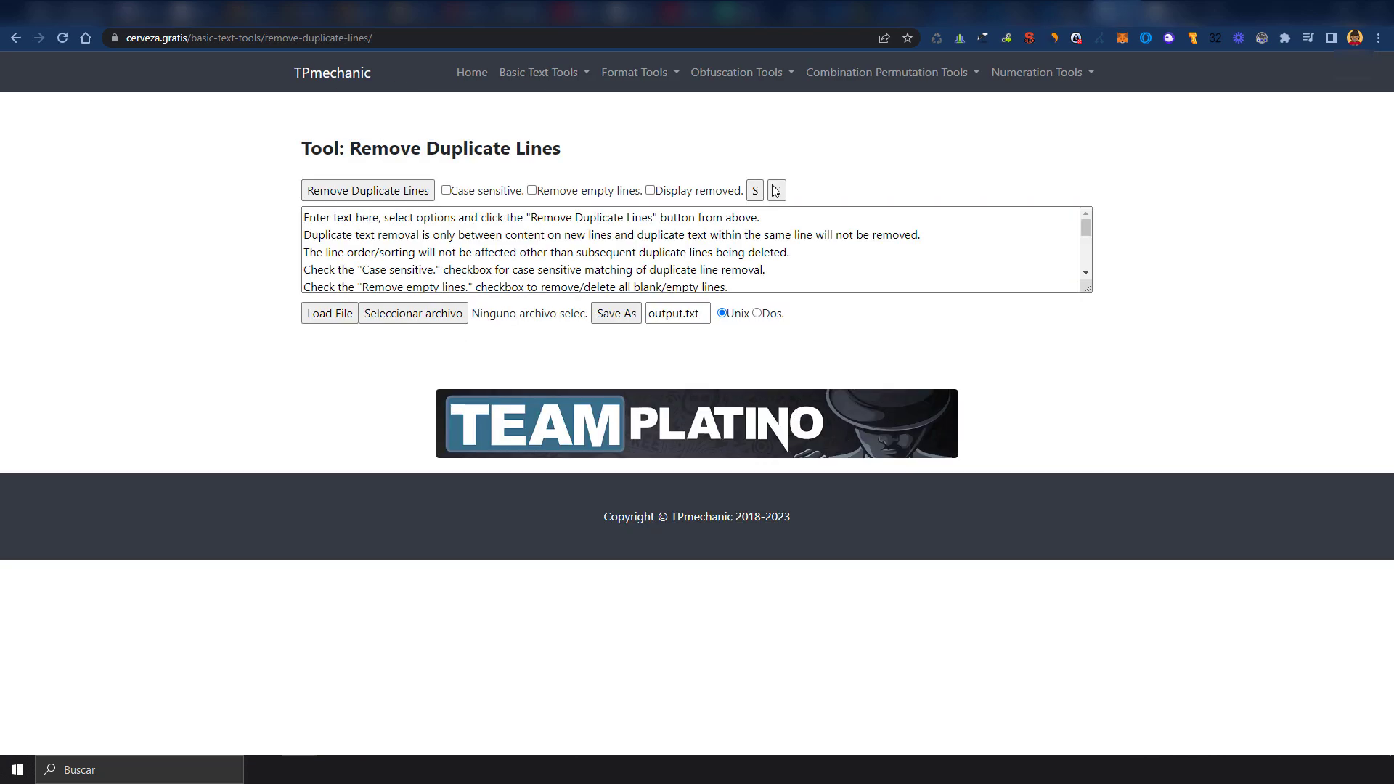
{"action": "left_click", "coordinate": [775, 190]}
{"action": "left_click", "coordinate": [610, 236]}
{"action": "key", "text": "ctrl+v"}
{"action": "left_click", "coordinate": [384, 196]}
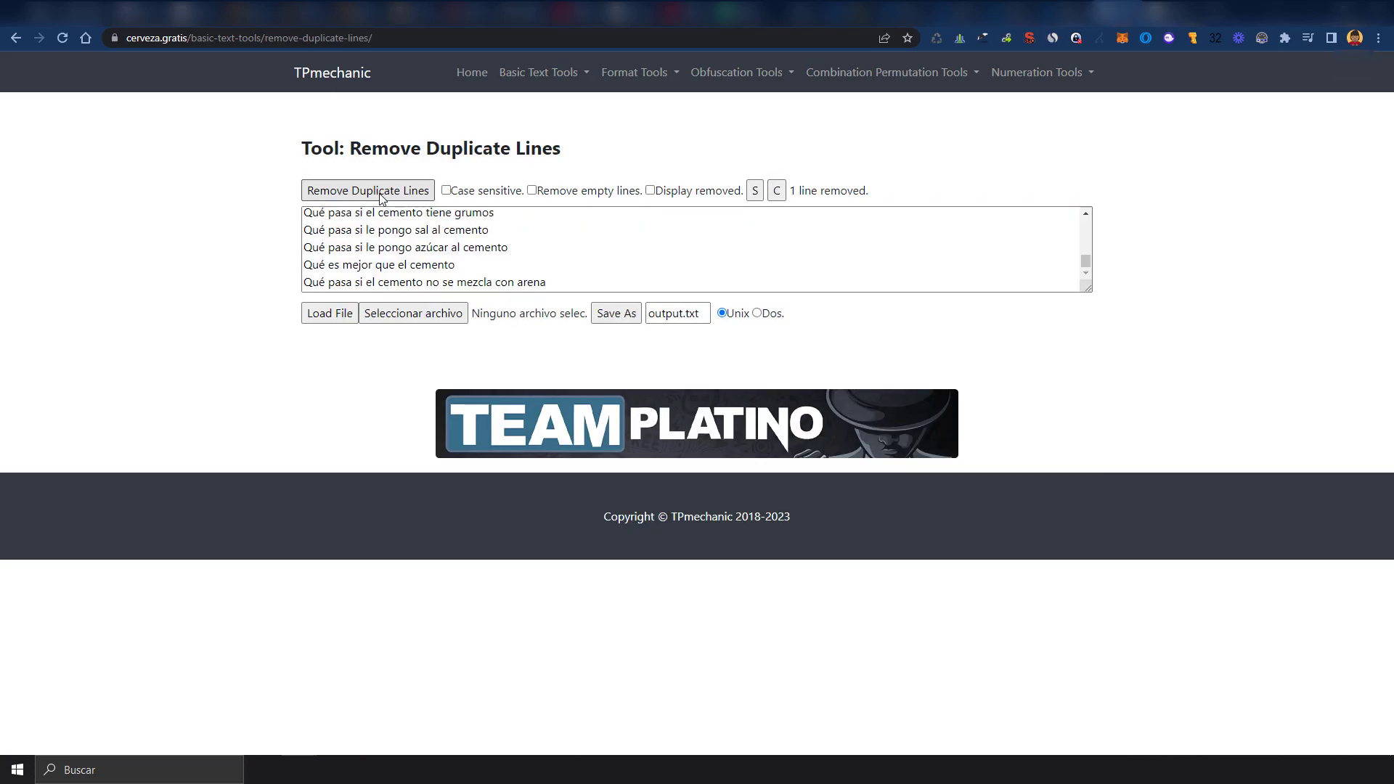
{"action": "mouse_move", "coordinate": [1087, 289]}
{"action": "left_mouse_down"}
{"action": "mouse_move", "coordinate": [1084, 681]}
{"action": "mouse_move", "coordinate": [1036, 616]}
{"action": "left_mouse_up"}
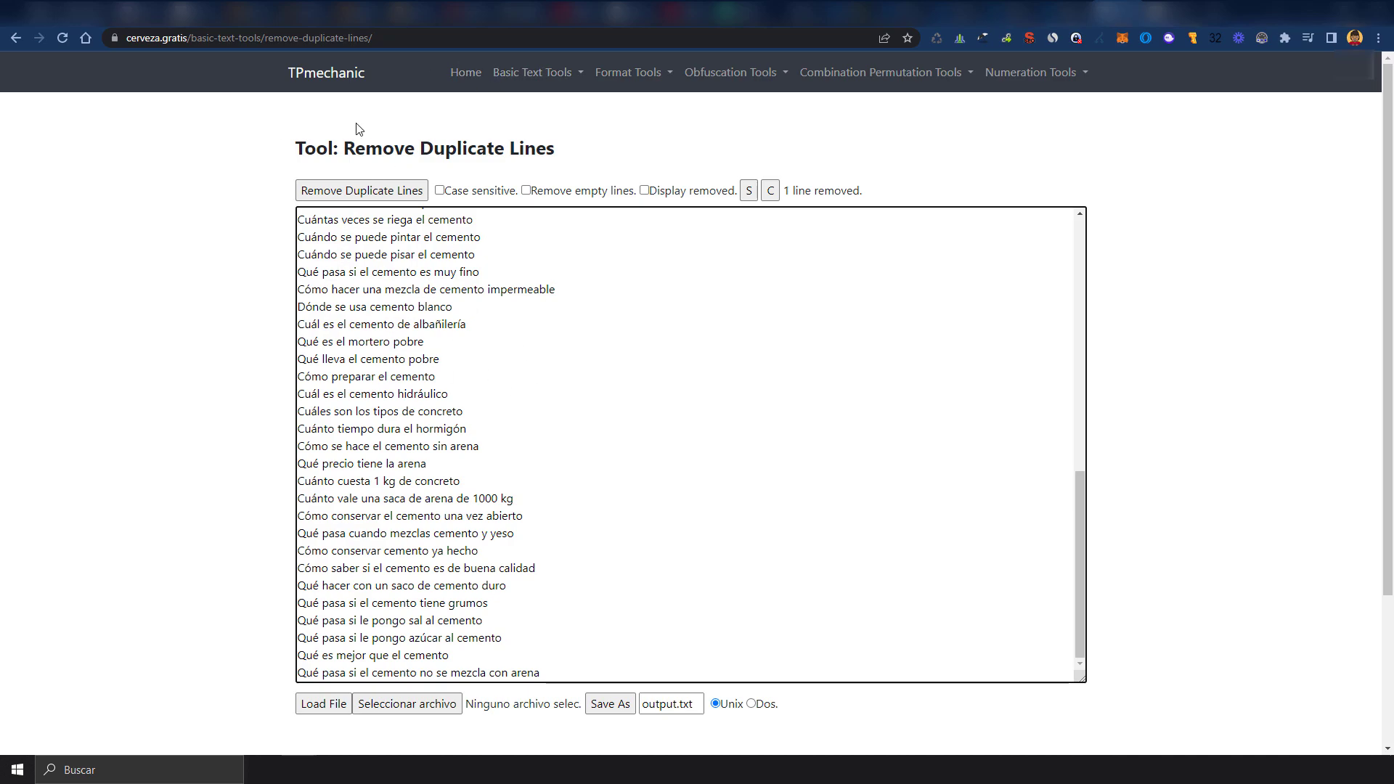
In URL Toolbox, process the questions with Eliminar duplicados and Evitar canibalizaciones, leaving 63 lines
{"action": "left_click", "coordinate": [291, 13]}
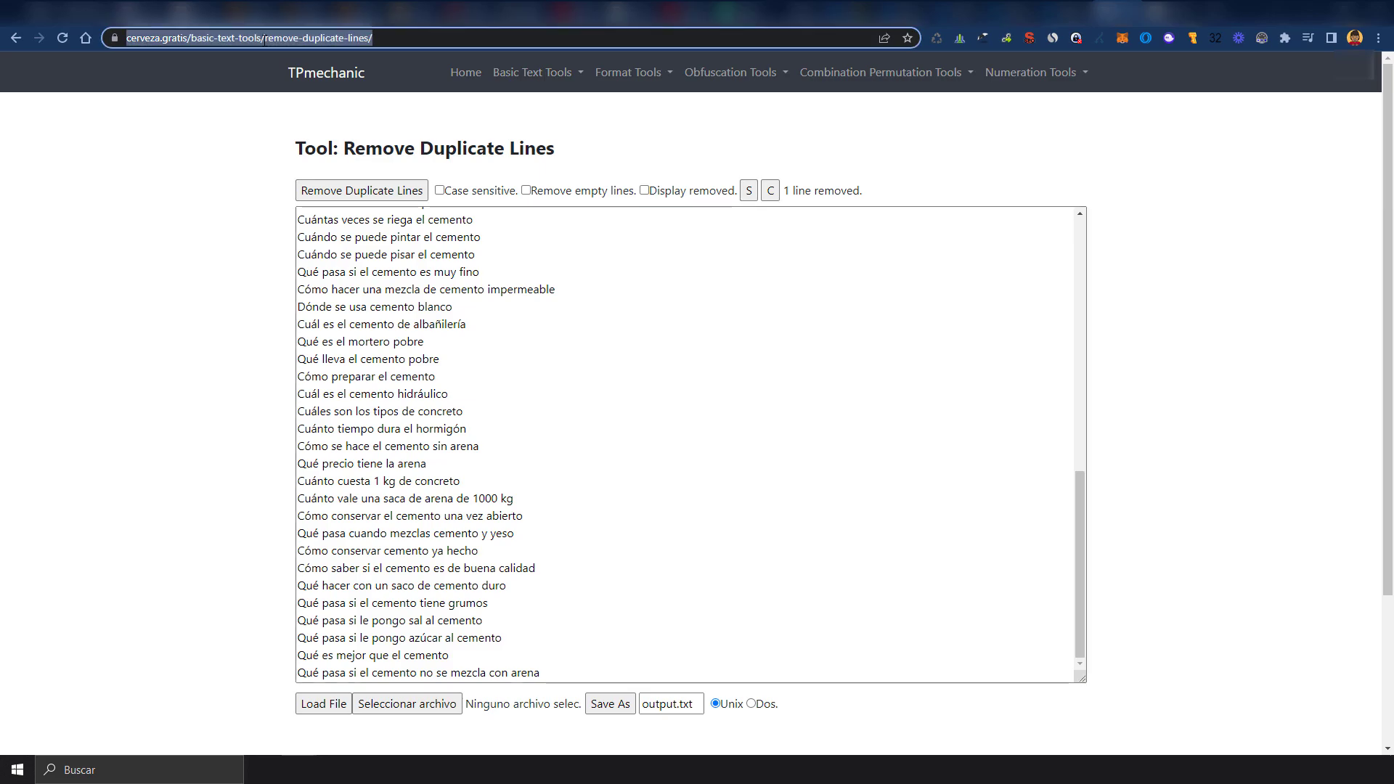
{"action": "scroll", "coordinate": [1181, 655], "scroll_direction": "down", "scroll_amount": 5}
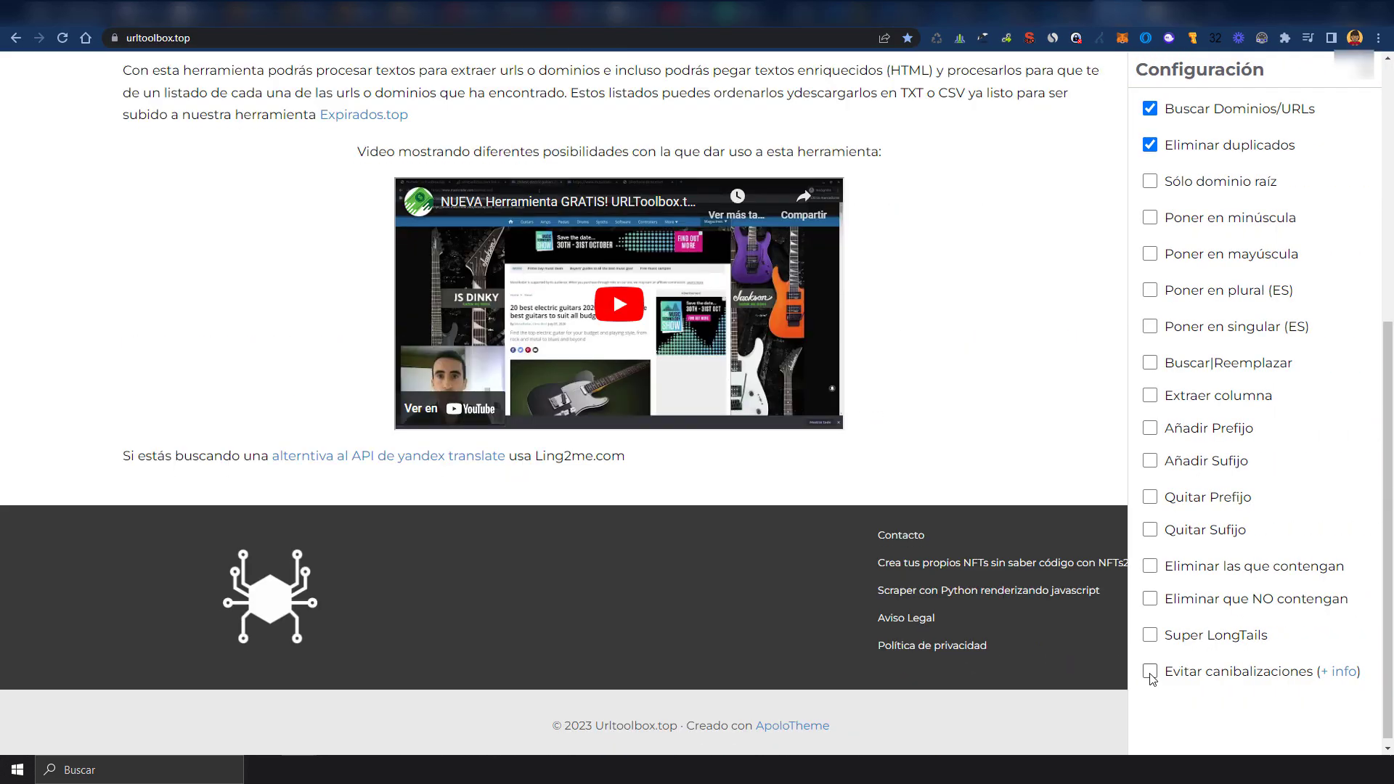
{"action": "left_click", "coordinate": [1218, 677]}
{"action": "scroll", "coordinate": [320, 233], "scroll_direction": "up", "scroll_amount": 5}
{"action": "left_click", "coordinate": [320, 233]}
{"action": "key", "text": "ctrl+v"}
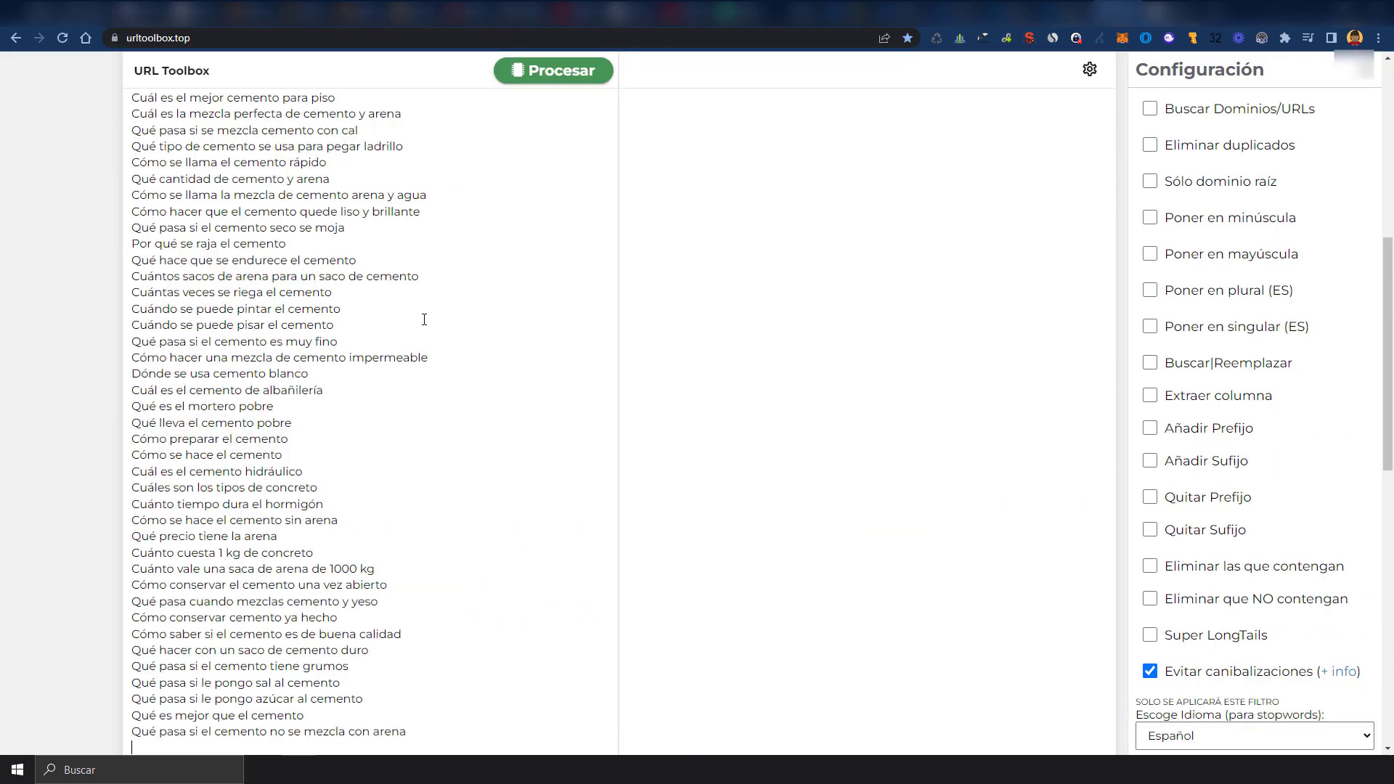
{"action": "scroll", "coordinate": [37, 408], "scroll_direction": "up", "scroll_amount": 3}
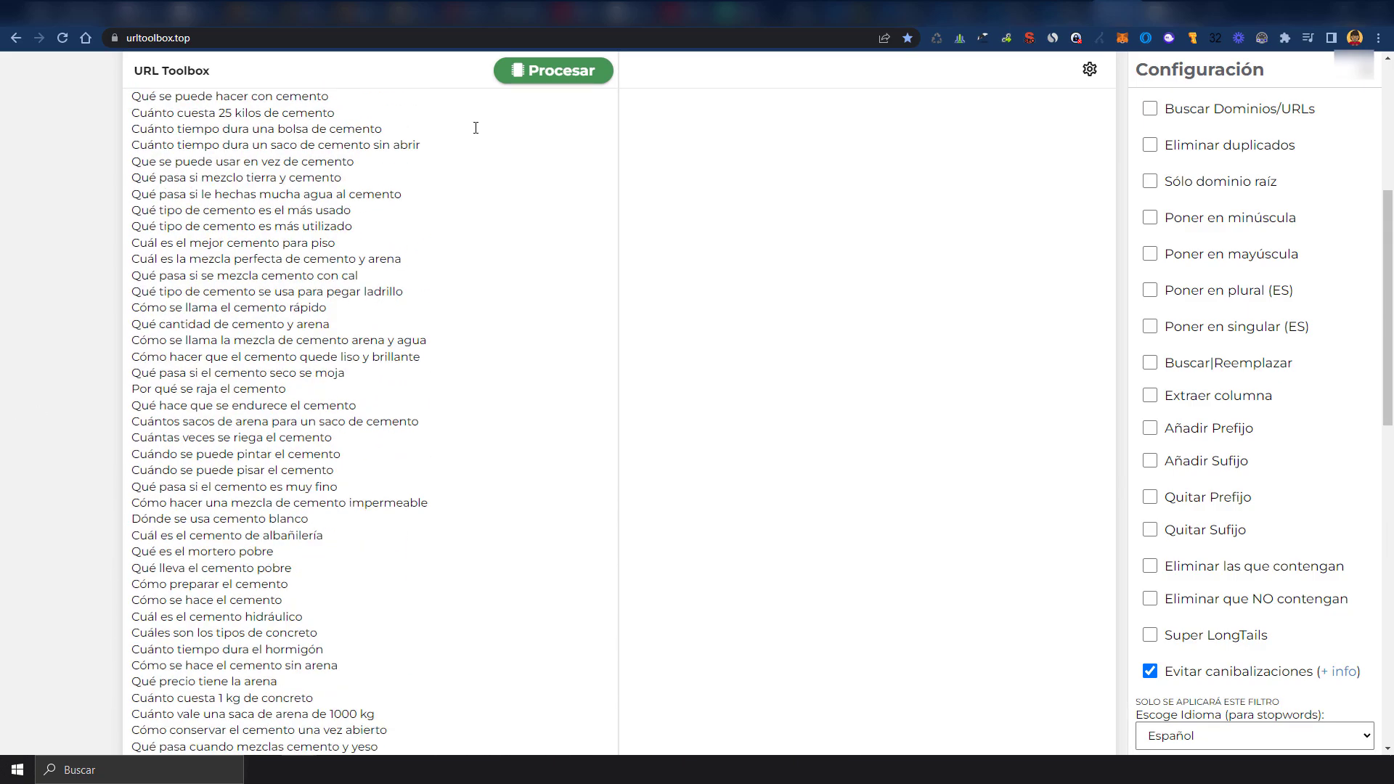
{"action": "left_click", "coordinate": [1153, 145]}
{"action": "left_click", "coordinate": [579, 80]}
Select the whole cleaned output list of 63 questions and copy it
{"action": "scroll", "coordinate": [850, 444], "scroll_direction": "down", "scroll_amount": 5}
{"action": "scroll", "coordinate": [850, 444], "scroll_direction": "down", "scroll_amount": 5}
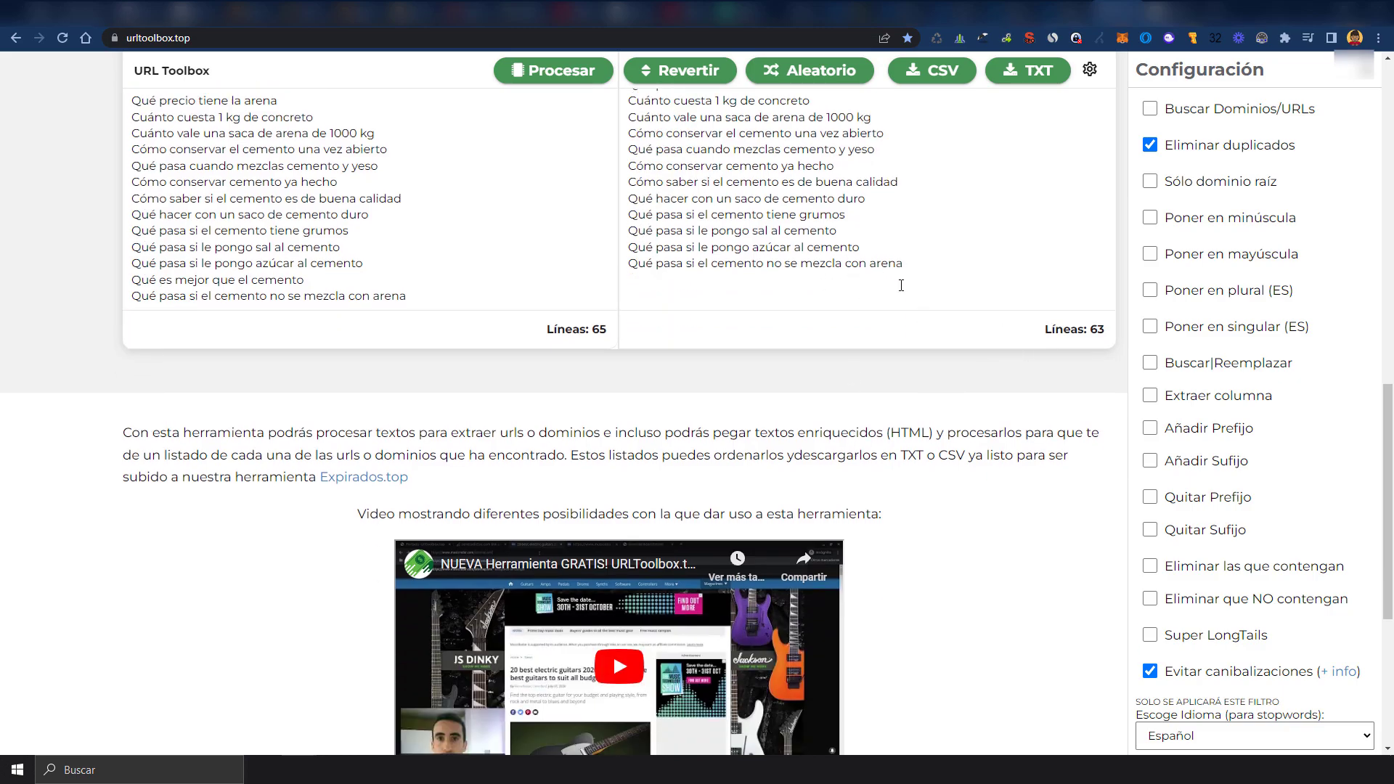
{"action": "key", "text": "ctrl+a"}
{"action": "scroll", "coordinate": [798, 290], "scroll_direction": "up", "scroll_amount": 2}
{"action": "left_click", "coordinate": [745, 280]}
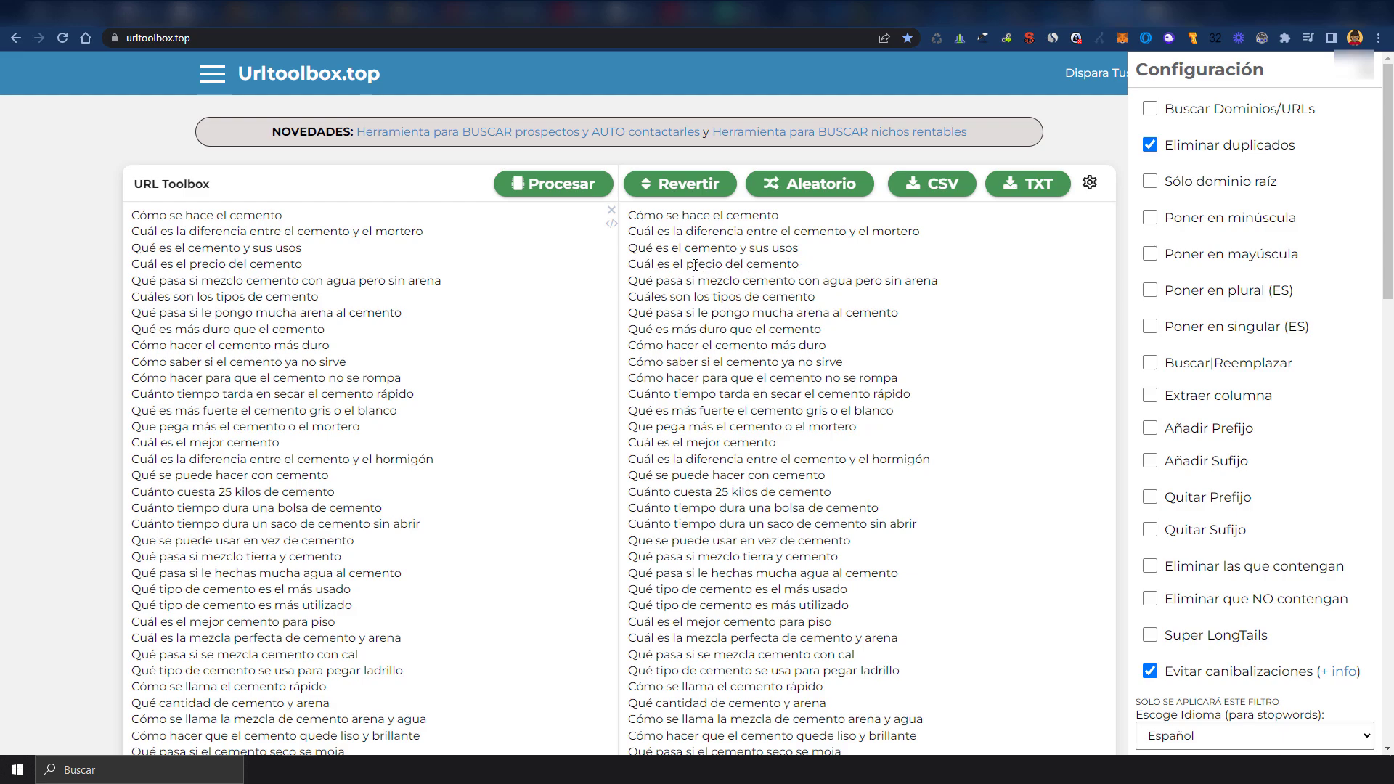
{"action": "scroll", "coordinate": [768, 504], "scroll_direction": "down", "scroll_amount": 5}
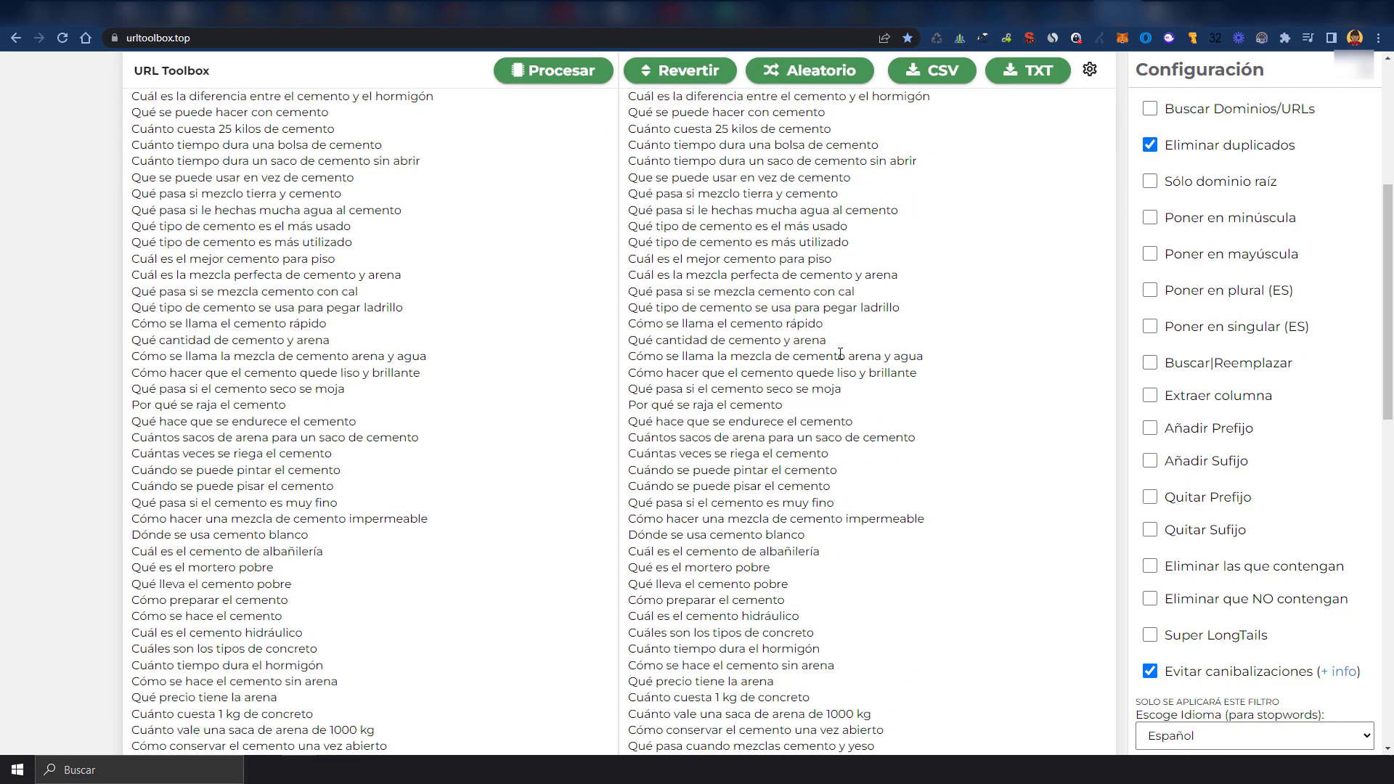
{"action": "left_click", "coordinate": [809, 357]}
{"action": "key", "text": "ctrl+a"}
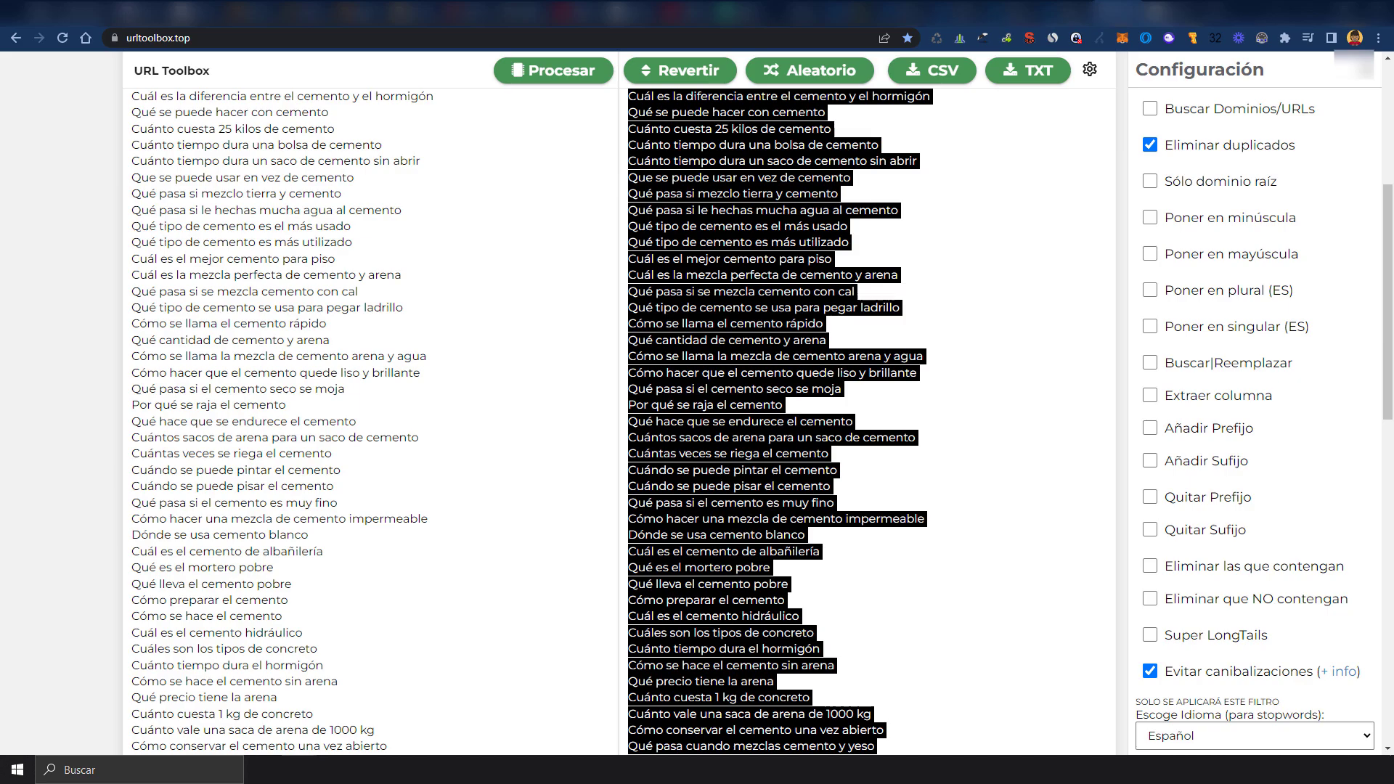
{"action": "scroll", "coordinate": [755, 523], "scroll_direction": "up", "scroll_amount": 5}
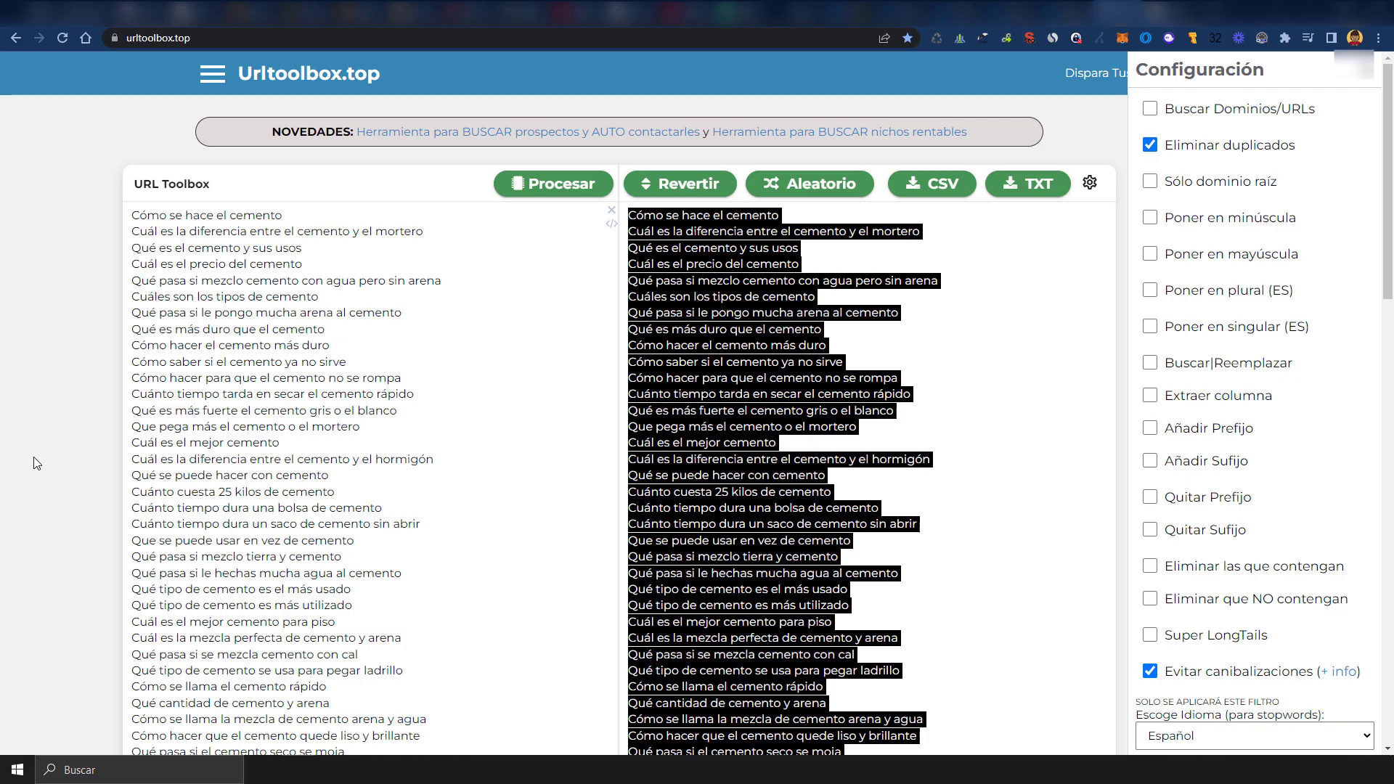
{"action": "scroll", "coordinate": [688, 530], "scroll_direction": "down", "scroll_amount": 4}
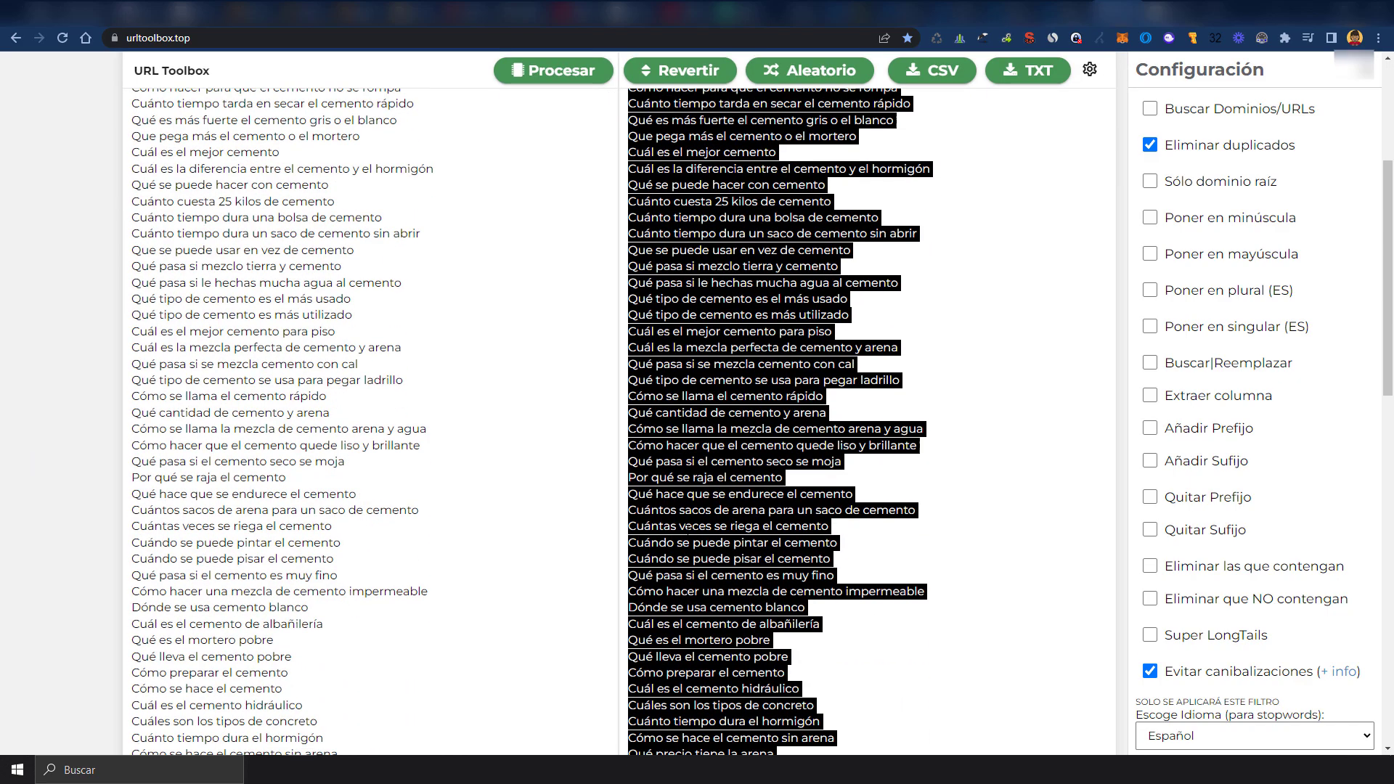
{"action": "right_click", "coordinate": [702, 466]}
{"action": "left_click", "coordinate": [384, 494]}
{"action": "scroll", "coordinate": [853, 368], "scroll_direction": "down", "scroll_amount": 4}
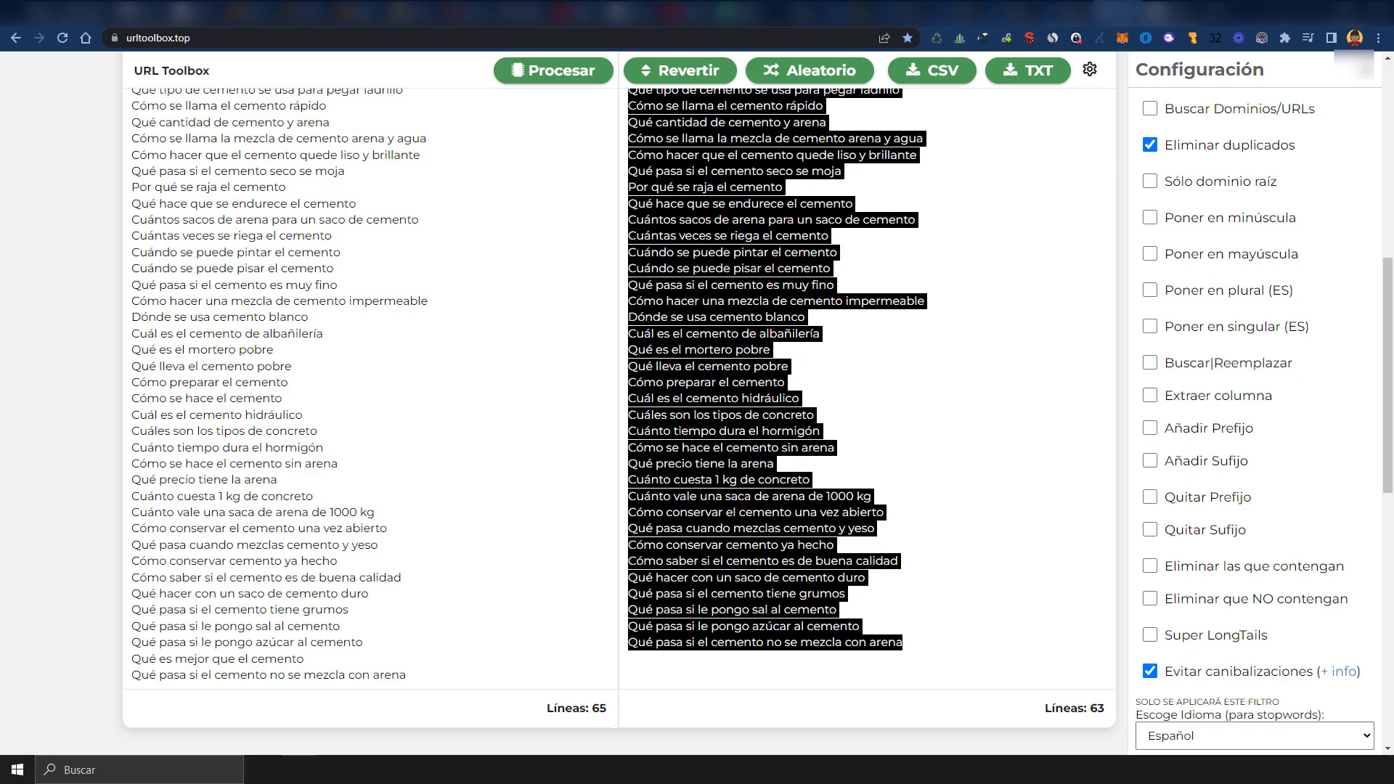
Bring up the Colab notebook 'Elimina KEYs intención de busqueda similar y Categoriza.ipynb'
{"action": "scroll", "coordinate": [856, 541], "scroll_direction": "up", "scroll_amount": 5}
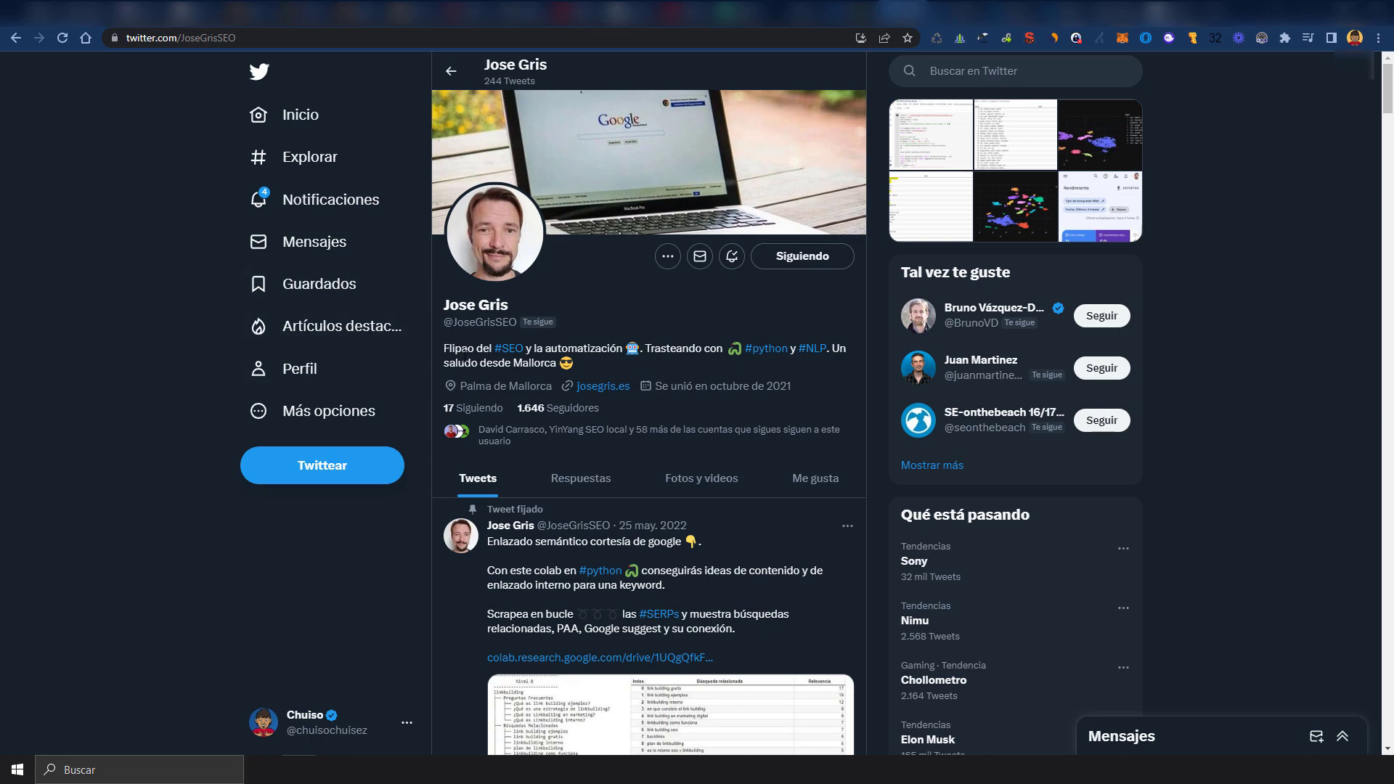
{"action": "left_click", "coordinate": [269, 9]}
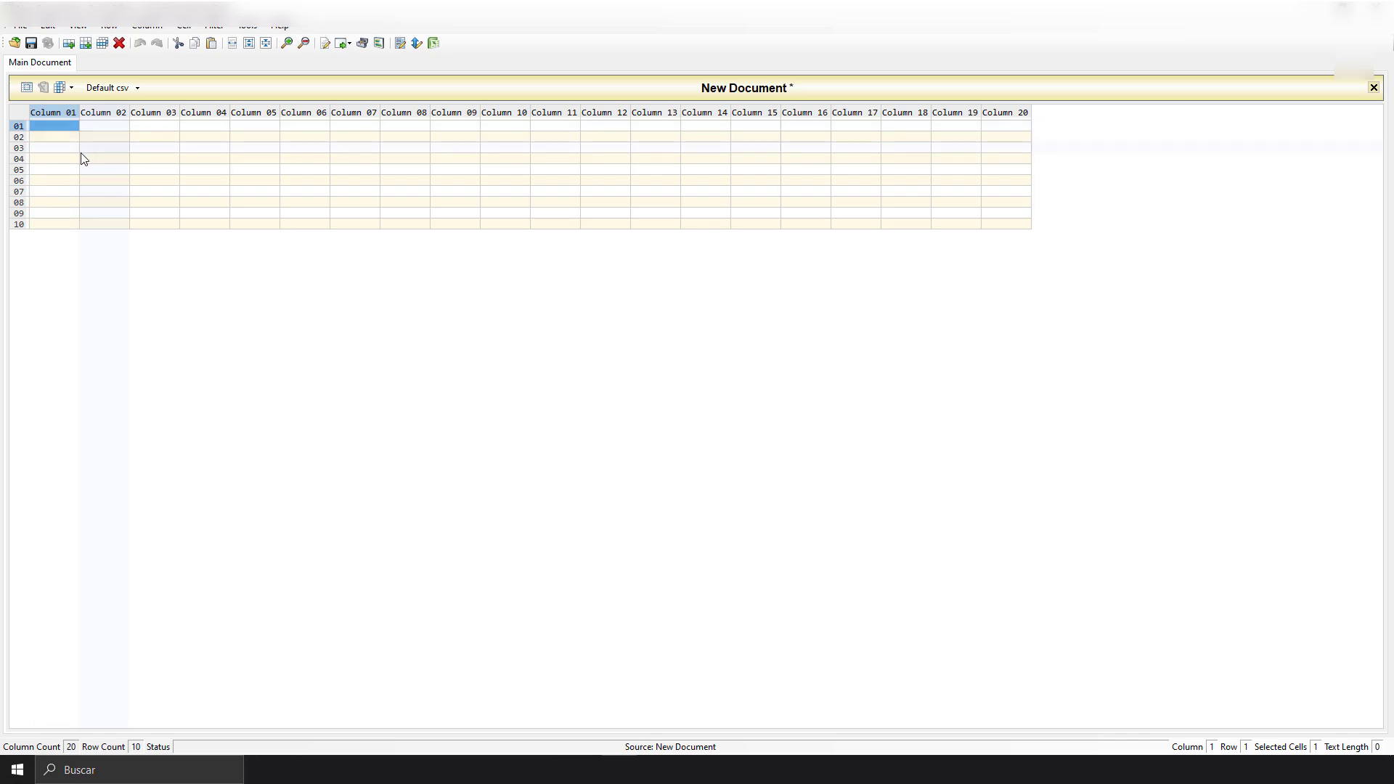
Paste the 63 cement questions into Column 01, widen it, then cut them all out
{"action": "key", "text": "ctrl+v"}
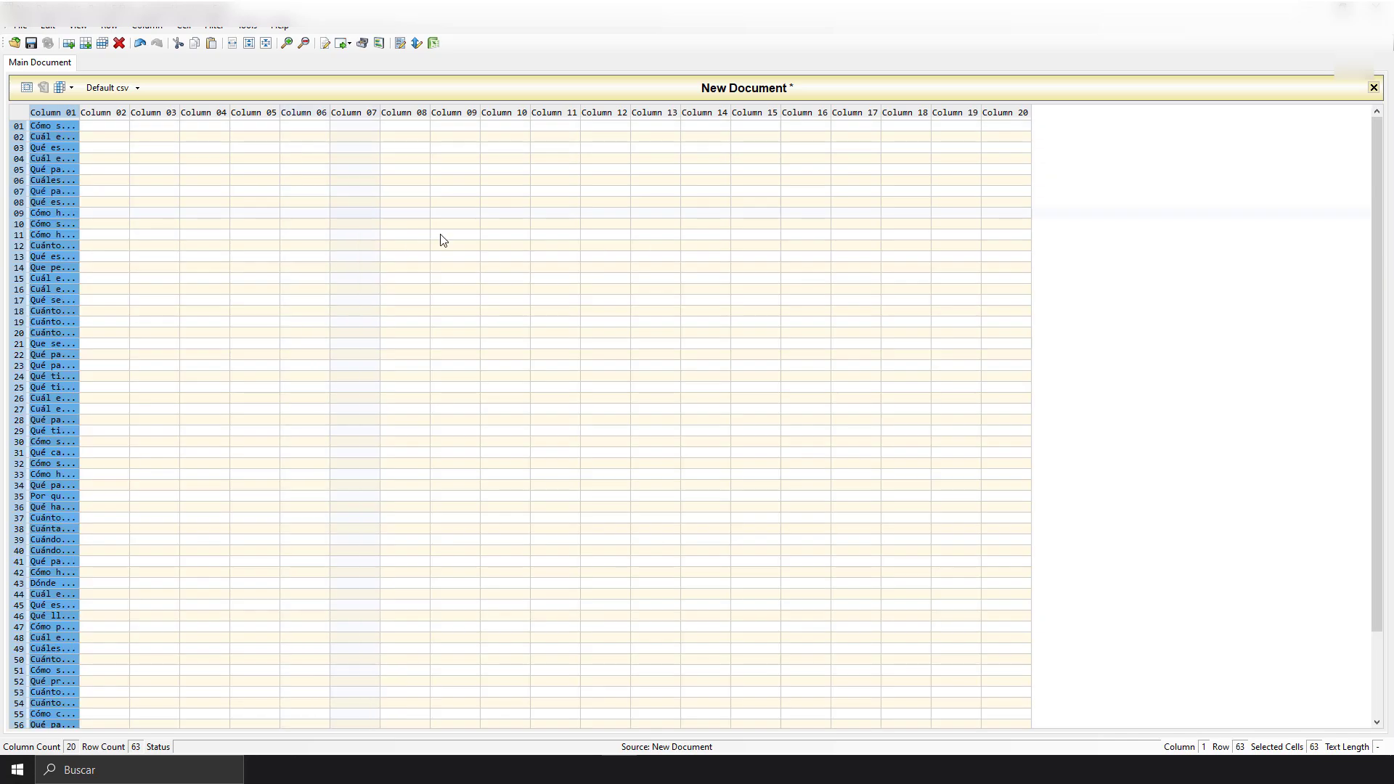
{"action": "scroll", "coordinate": [159, 557], "scroll_direction": "down", "scroll_amount": 3}
{"action": "scroll", "coordinate": [106, 463], "scroll_direction": "up", "scroll_amount": 3}
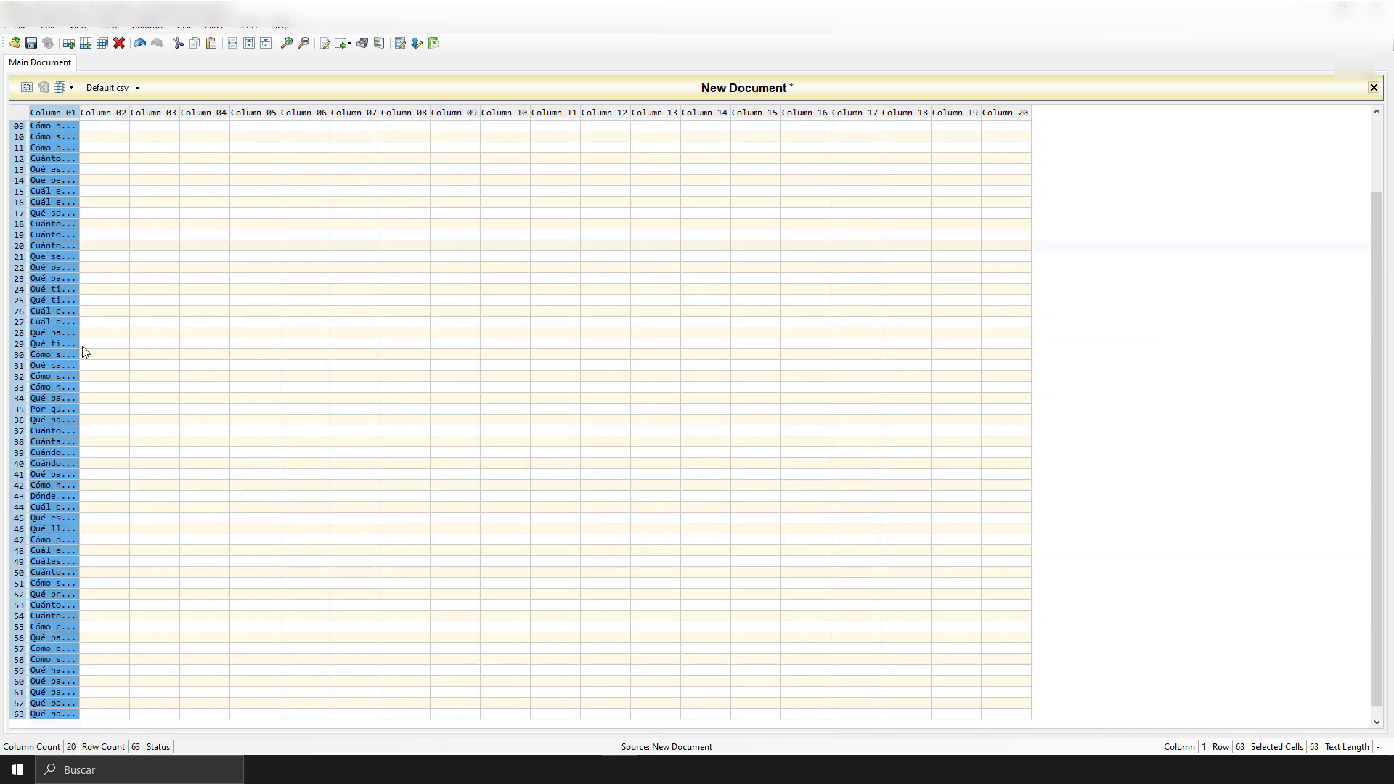
{"action": "double_click", "coordinate": [79, 110]}
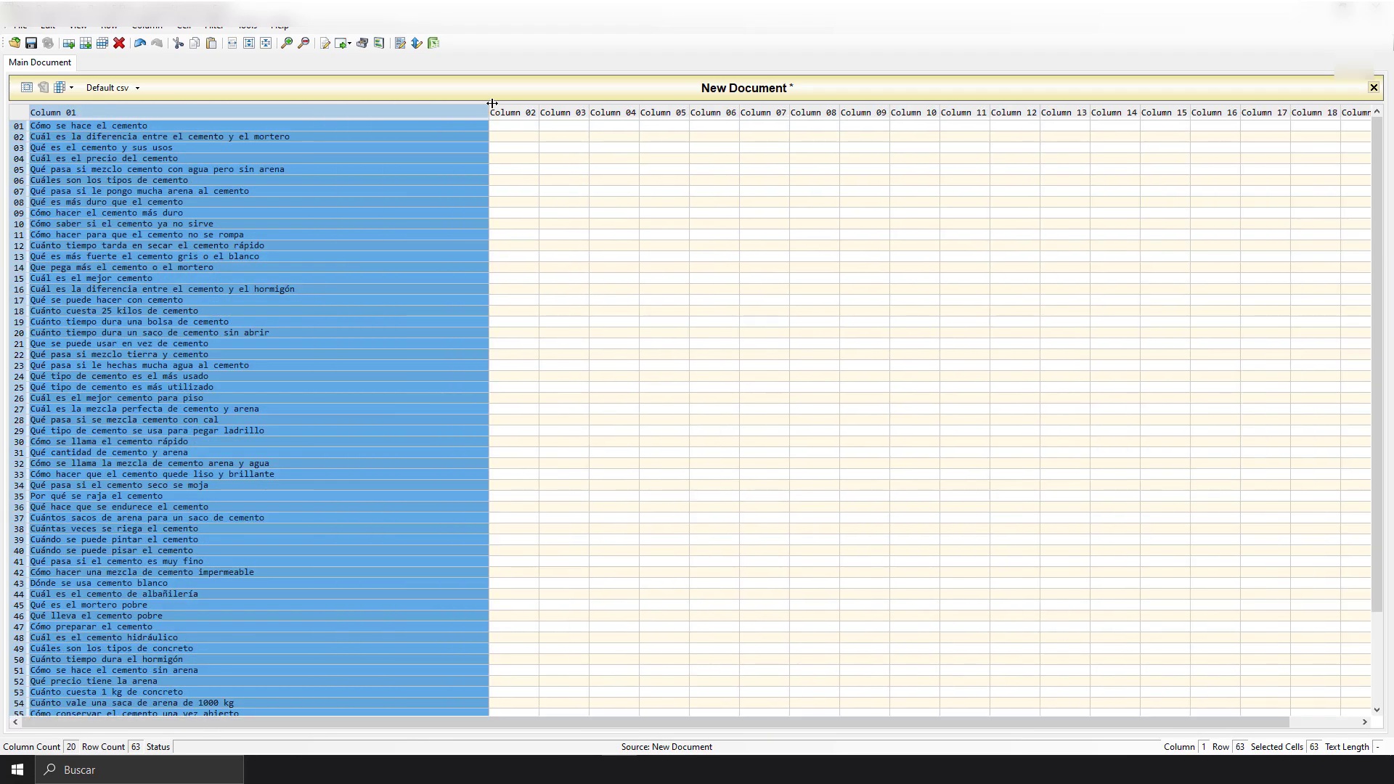
{"action": "key", "text": "ctrl+x"}
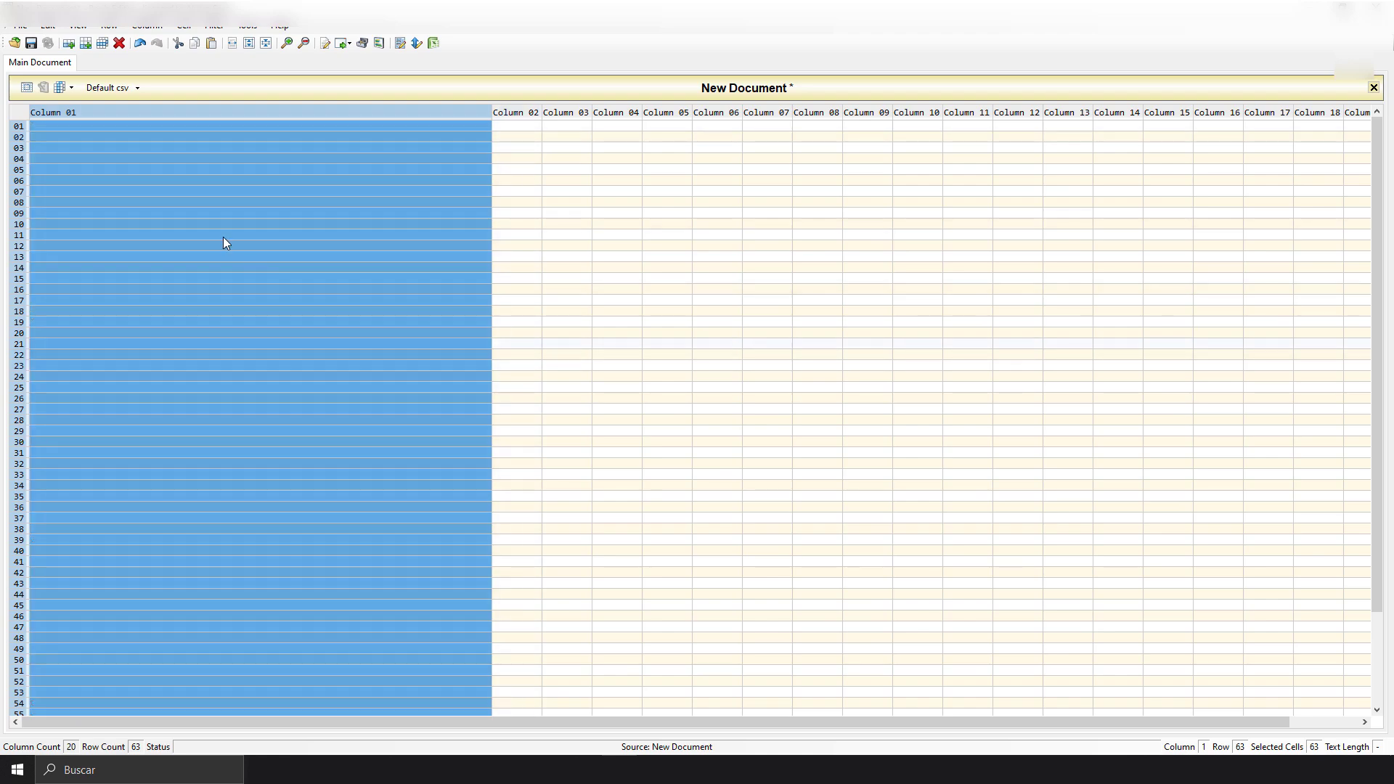
{"action": "left_click", "coordinate": [224, 234]}
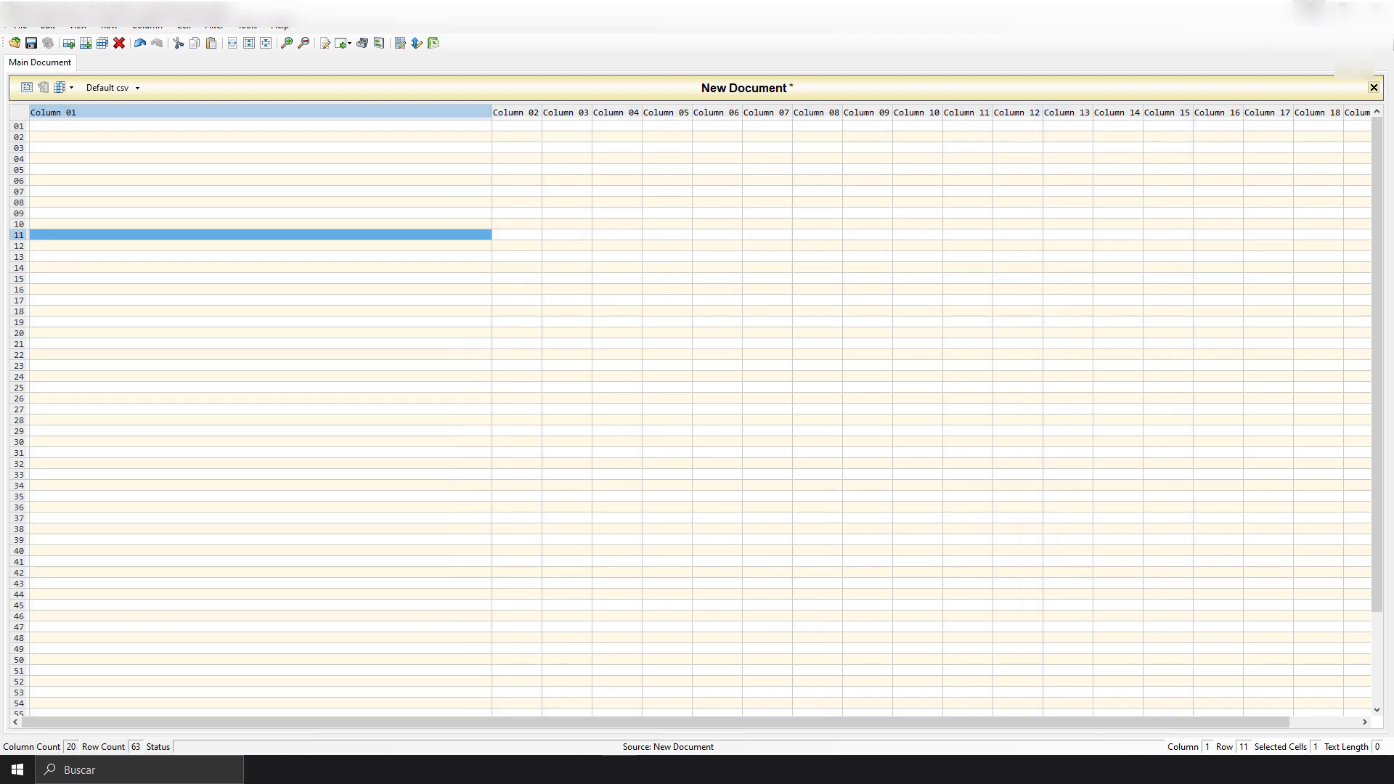
Paste the 1014 music keywords from row 1 of Column 01 and save as youtubeeee.csv
{"action": "key", "text": "ctrl+Home"}
{"action": "key", "text": "ctrl+v"}
{"action": "left_click", "coordinate": [1028, 247]}
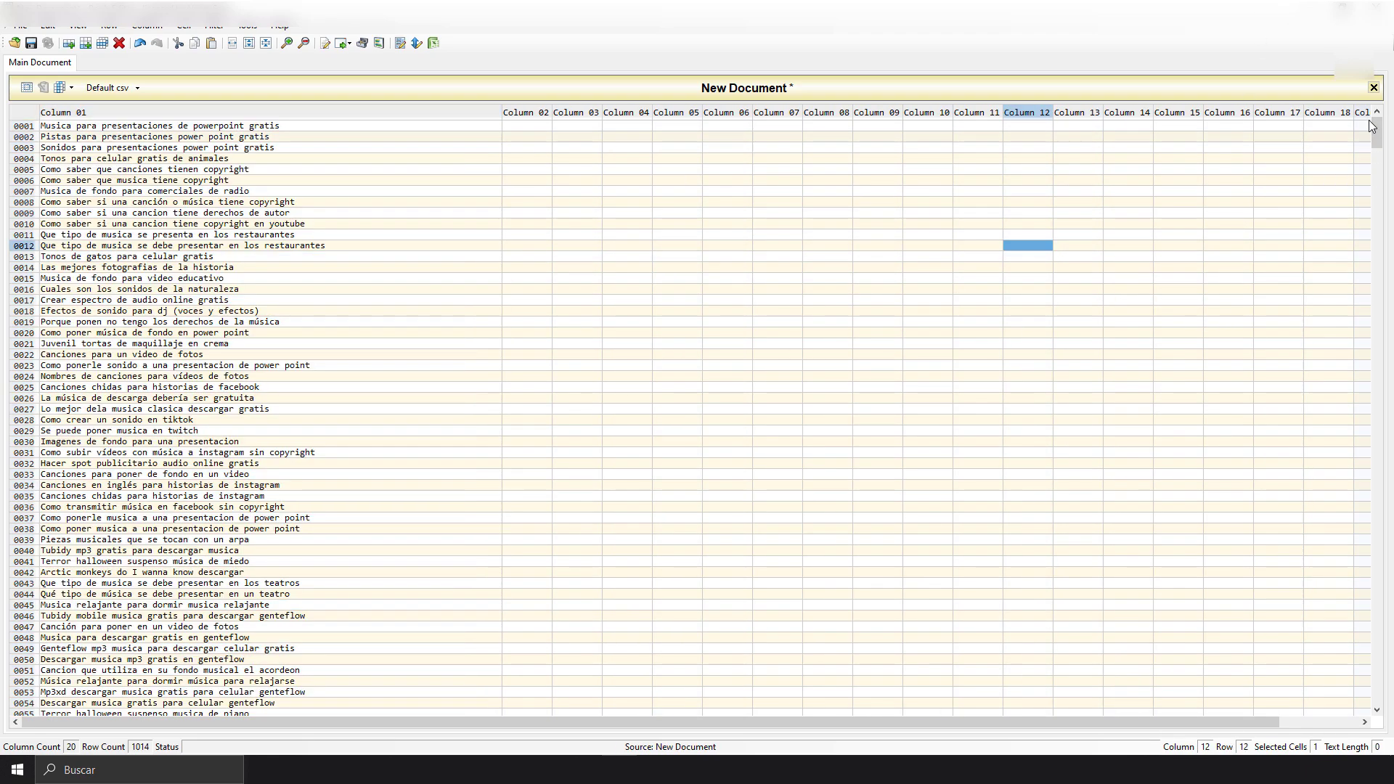
{"action": "left_click_drag", "start_coordinate": [1376, 132], "coordinate": [1340, 735]}
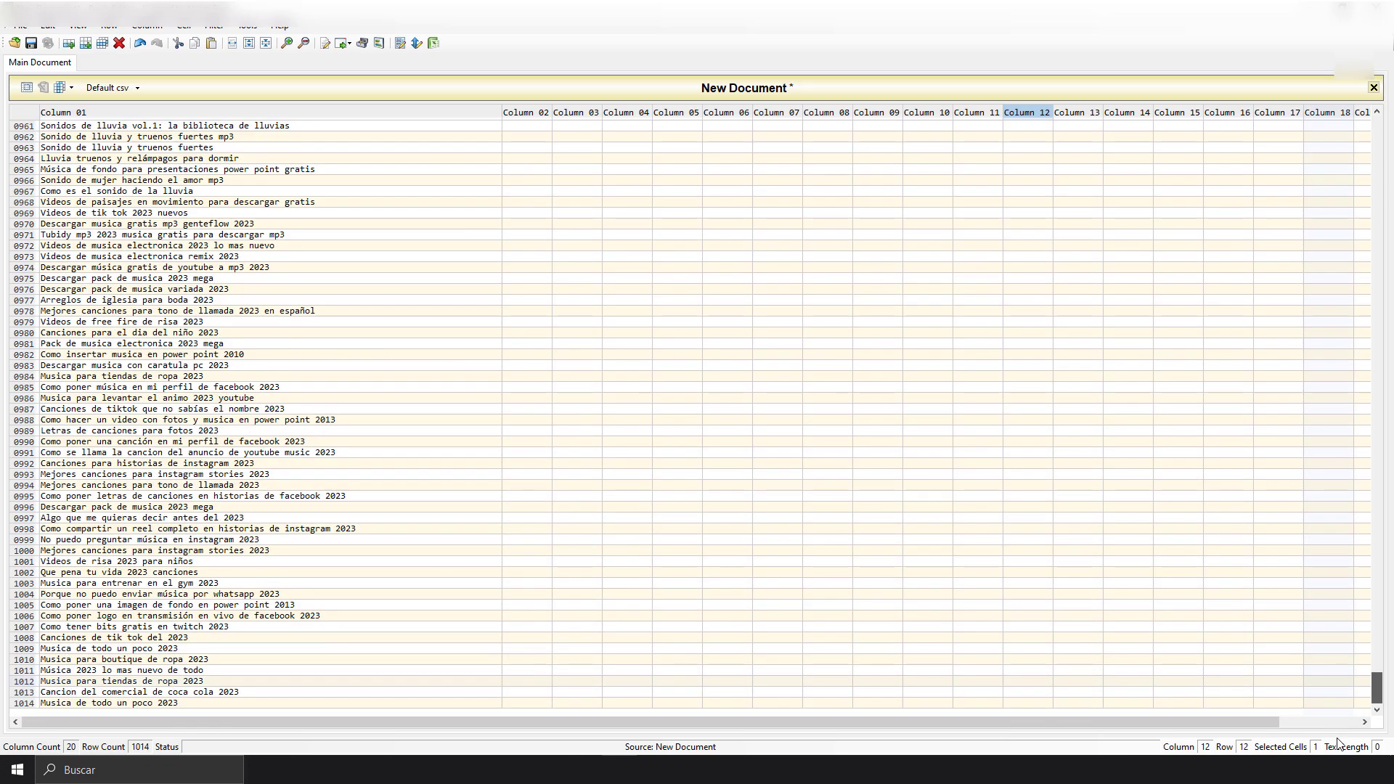
{"action": "left_click_drag", "start_coordinate": [1377, 686], "coordinate": [1389, 93]}
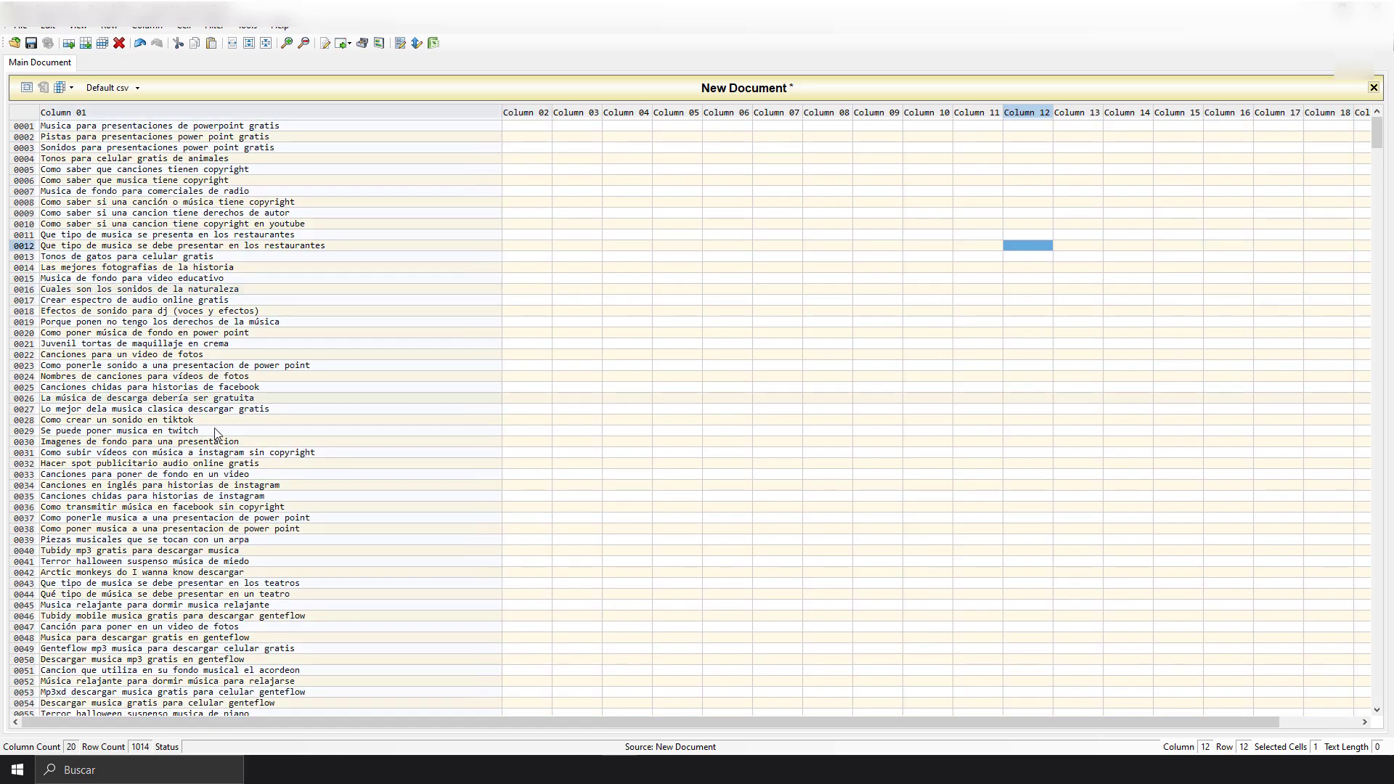
{"action": "left_click", "coordinate": [102, 128]}
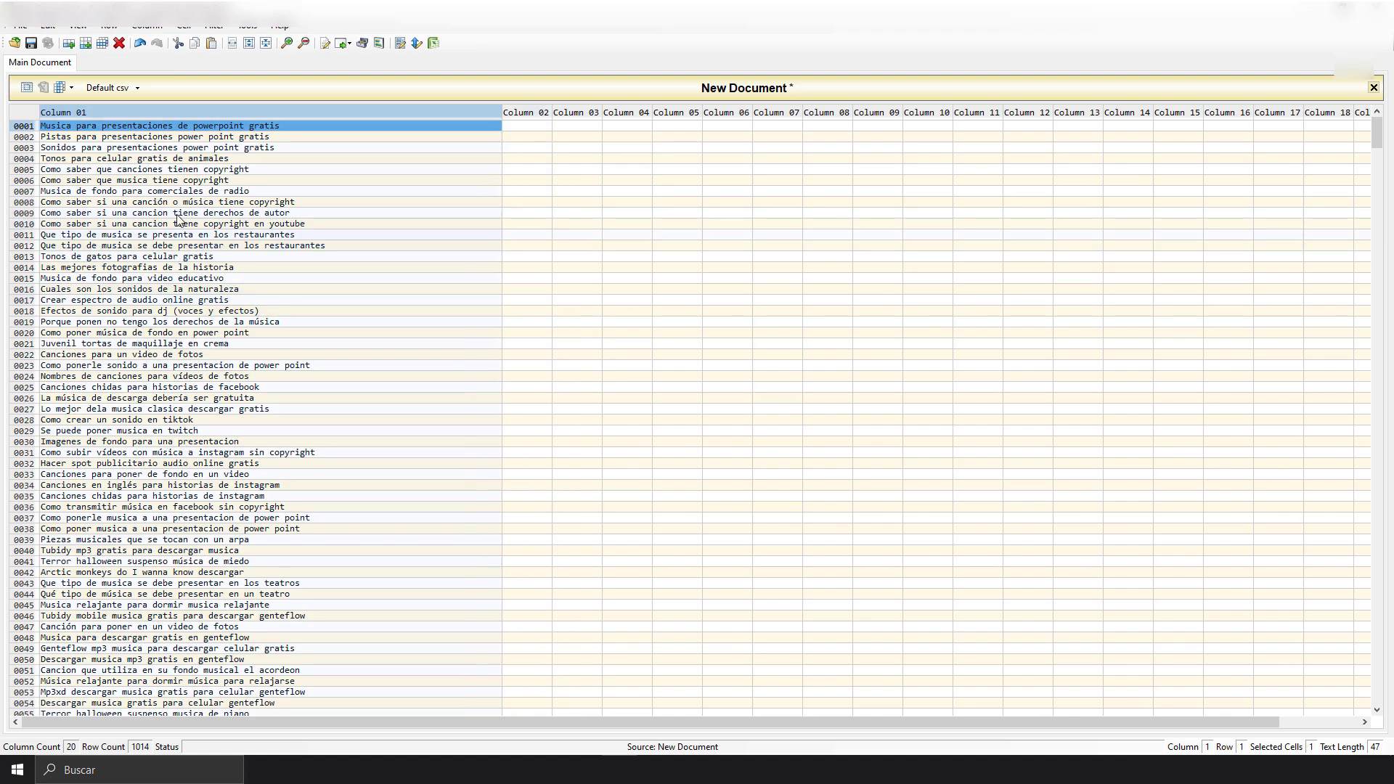
{"action": "left_click", "coordinate": [18, 28]}
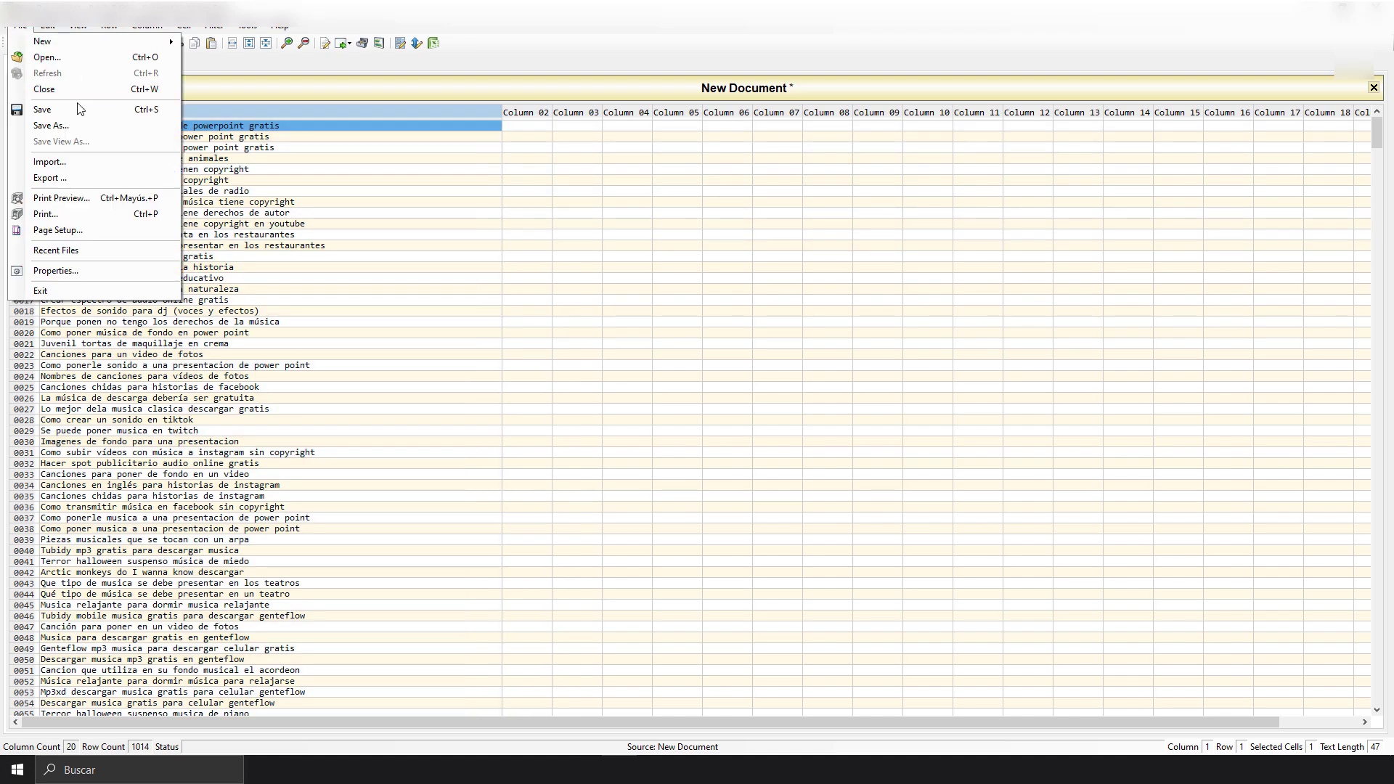
{"action": "left_click", "coordinate": [63, 124]}
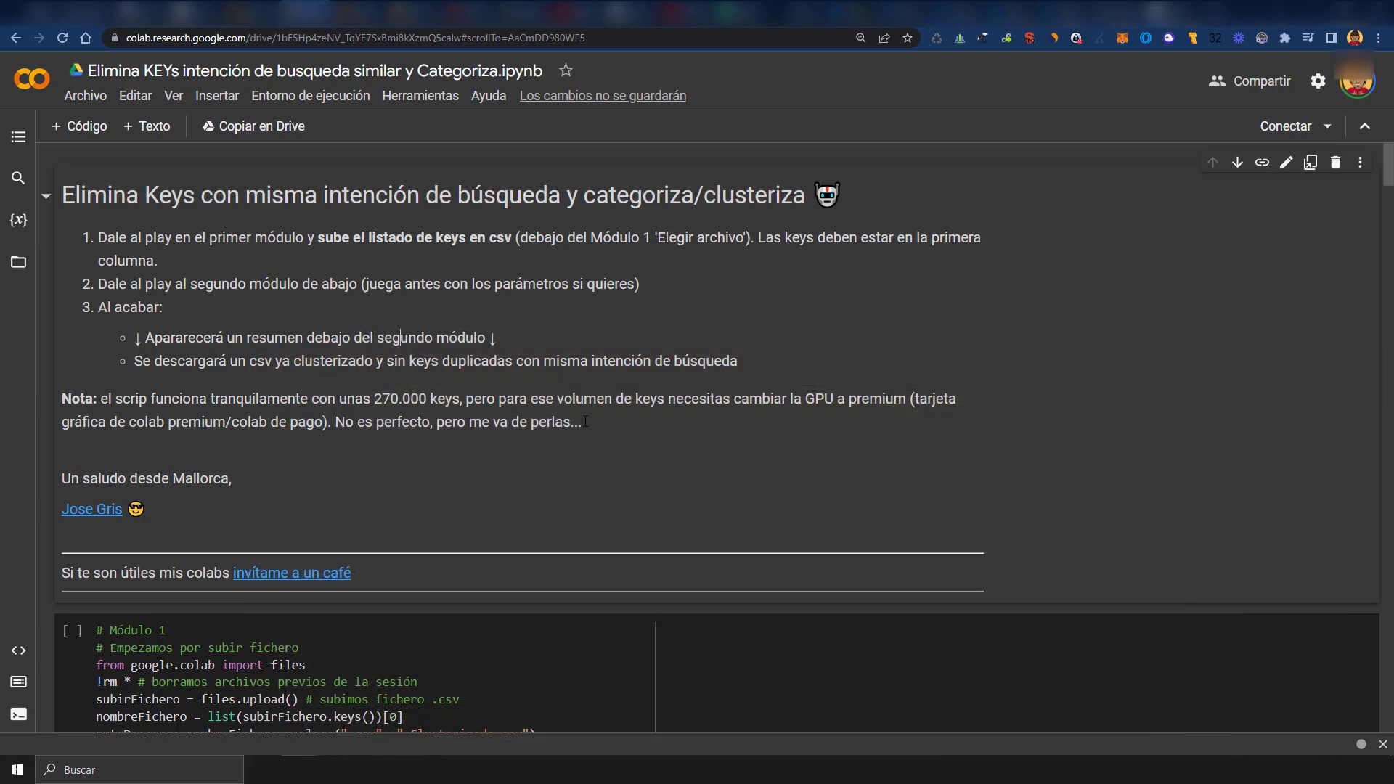
Run Módulo 1 despite the warning so it uploads youtubeeee.csv as the keyword list
{"action": "scroll", "coordinate": [242, 404], "scroll_direction": "down", "scroll_amount": 1}
{"action": "scroll", "coordinate": [291, 414], "scroll_direction": "down", "scroll_amount": 2}
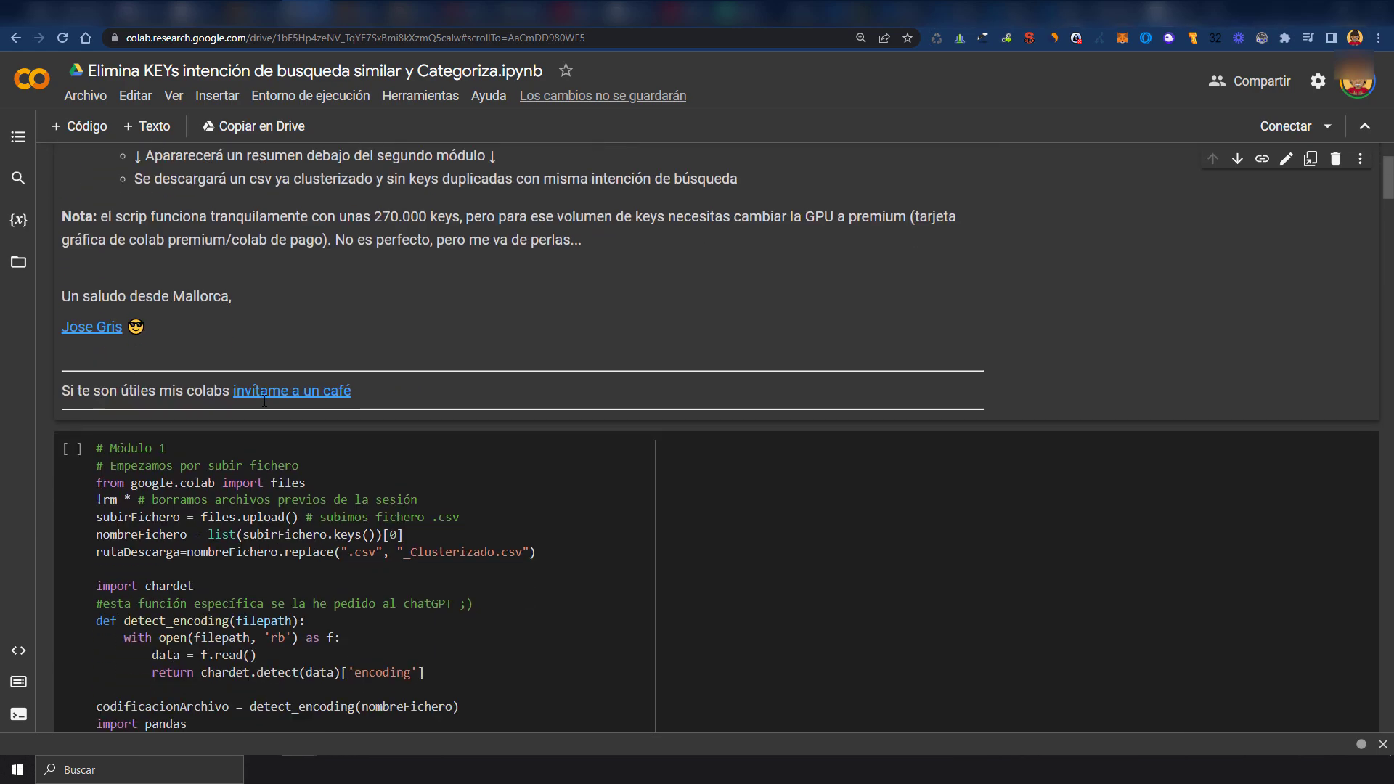
{"action": "scroll", "coordinate": [349, 428], "scroll_direction": "down", "scroll_amount": 2}
{"action": "scroll", "coordinate": [426, 443], "scroll_direction": "down", "scroll_amount": 3}
{"action": "scroll", "coordinate": [298, 413], "scroll_direction": "up", "scroll_amount": 1}
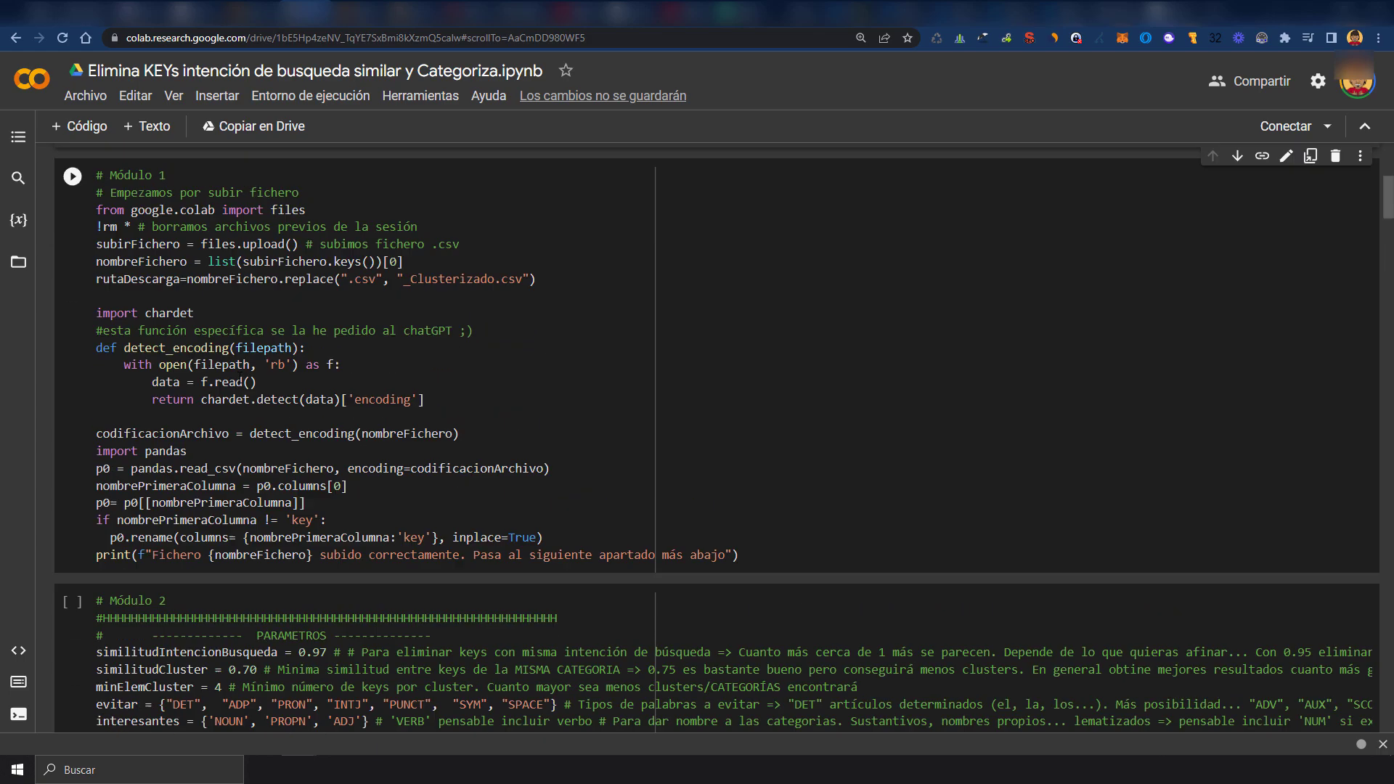
{"action": "scroll", "coordinate": [297, 412], "scroll_direction": "up", "scroll_amount": 2}
{"action": "scroll", "coordinate": [295, 411], "scroll_direction": "up", "scroll_amount": 3}
{"action": "scroll", "coordinate": [305, 419], "scroll_direction": "up", "scroll_amount": 1}
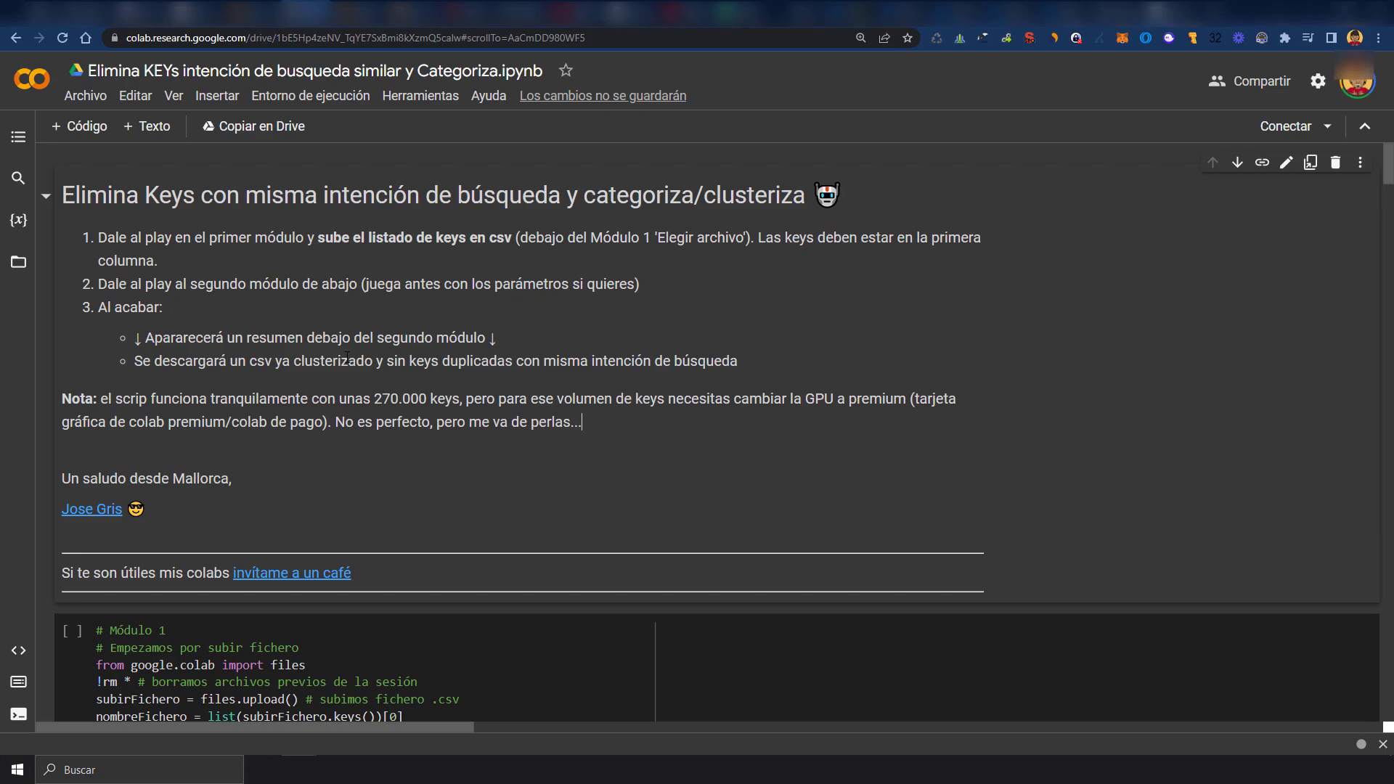
{"action": "scroll", "coordinate": [346, 358], "scroll_direction": "down", "scroll_amount": 3}
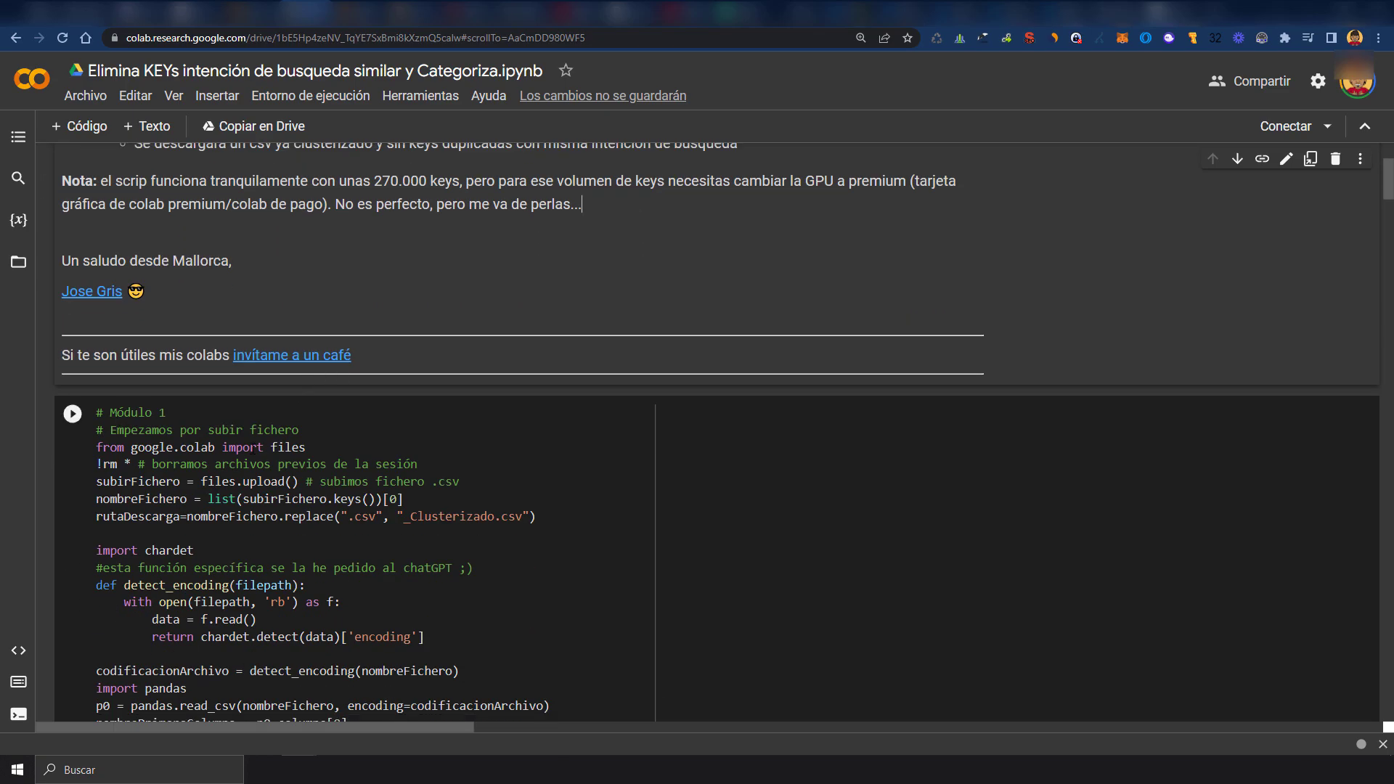
{"action": "scroll", "coordinate": [257, 451], "scroll_direction": "down", "scroll_amount": 5}
{"action": "scroll", "coordinate": [257, 451], "scroll_direction": "up", "scroll_amount": 5}
{"action": "left_click", "coordinate": [71, 413]}
{"action": "left_click", "coordinate": [862, 506]}
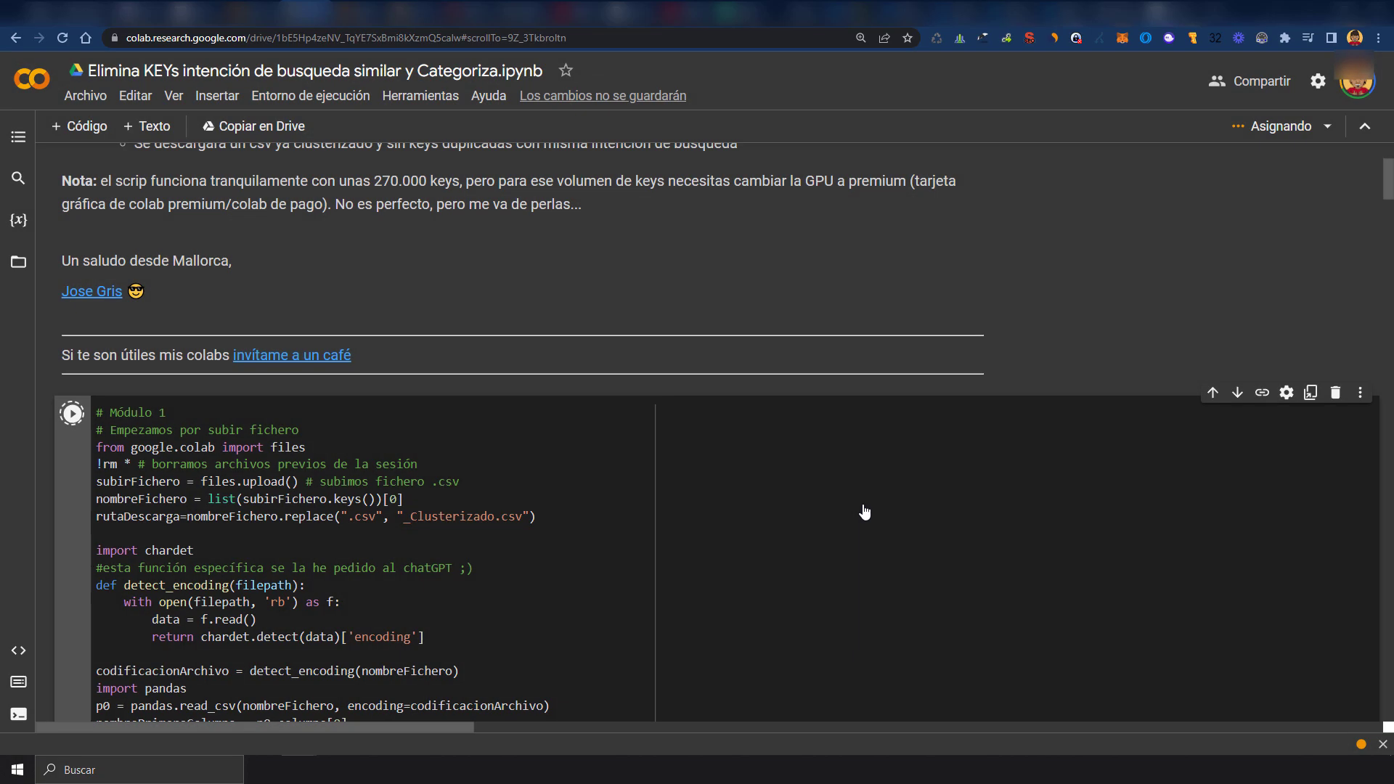
{"action": "scroll", "coordinate": [295, 537], "scroll_direction": "down", "scroll_amount": 4}
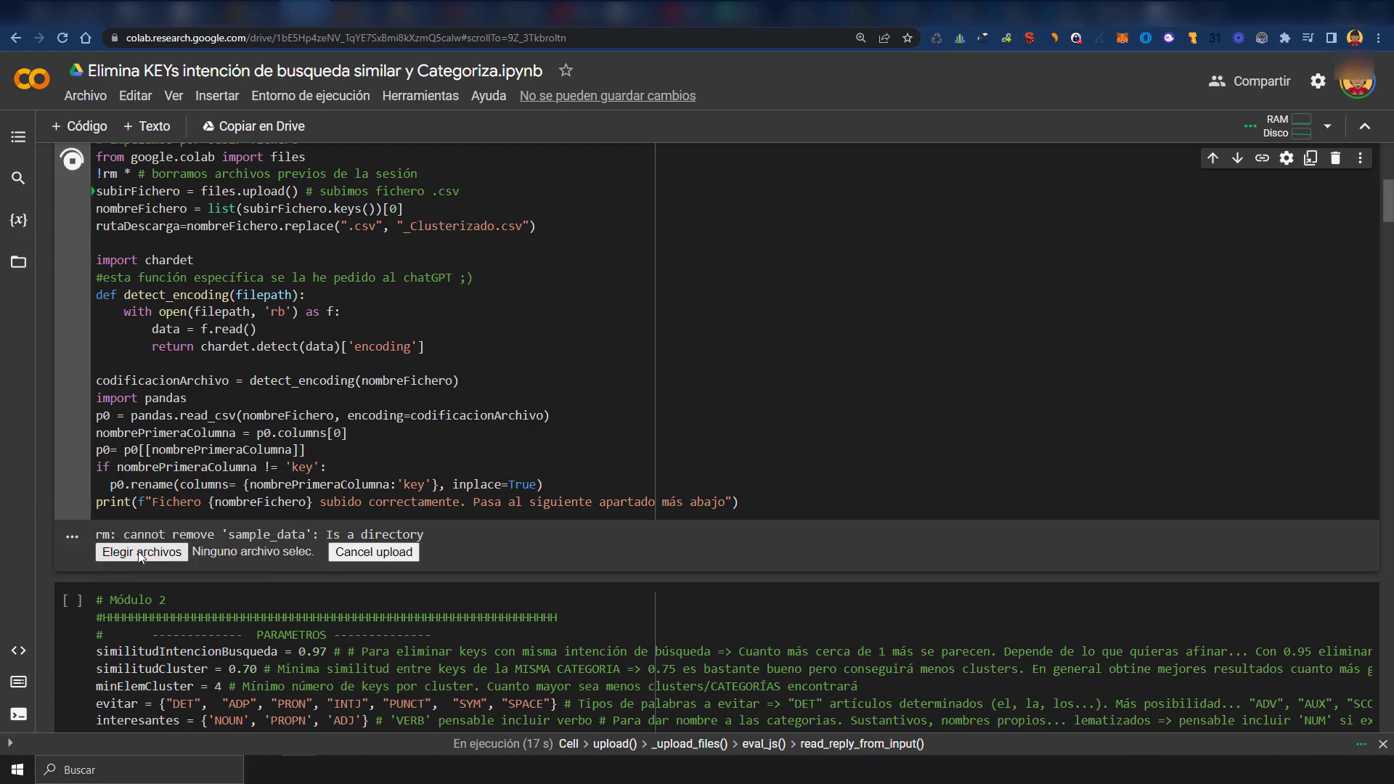
{"action": "scroll", "coordinate": [329, 559], "scroll_direction": "down", "scroll_amount": 5}
Reset the page zoom and edit similitudIntencionBusqueda in Módulo 2 from 0.97 to 0.96
{"action": "scroll", "coordinate": [328, 565], "scroll_direction": "up", "scroll_amount": 1}
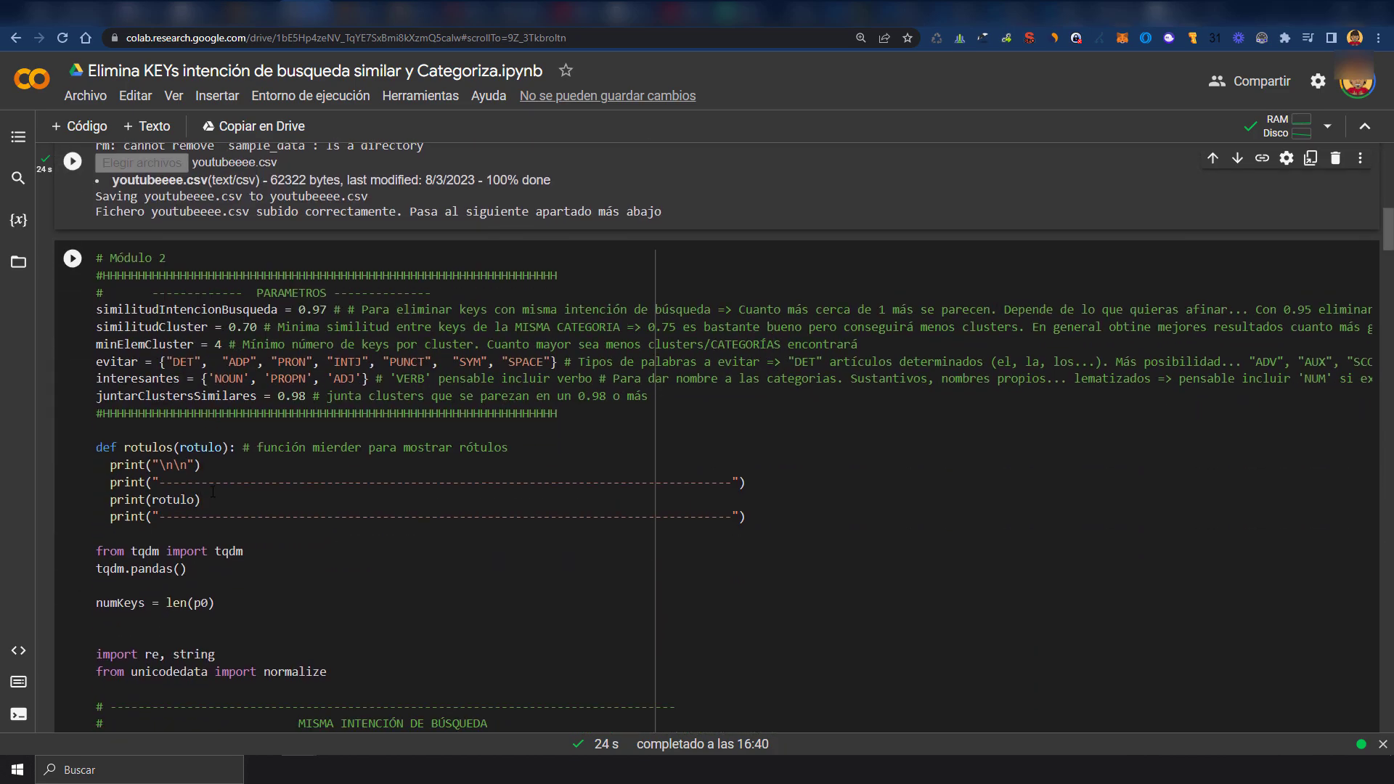
{"action": "scroll", "coordinate": [363, 508], "scroll_direction": "up", "scroll_amount": 4}
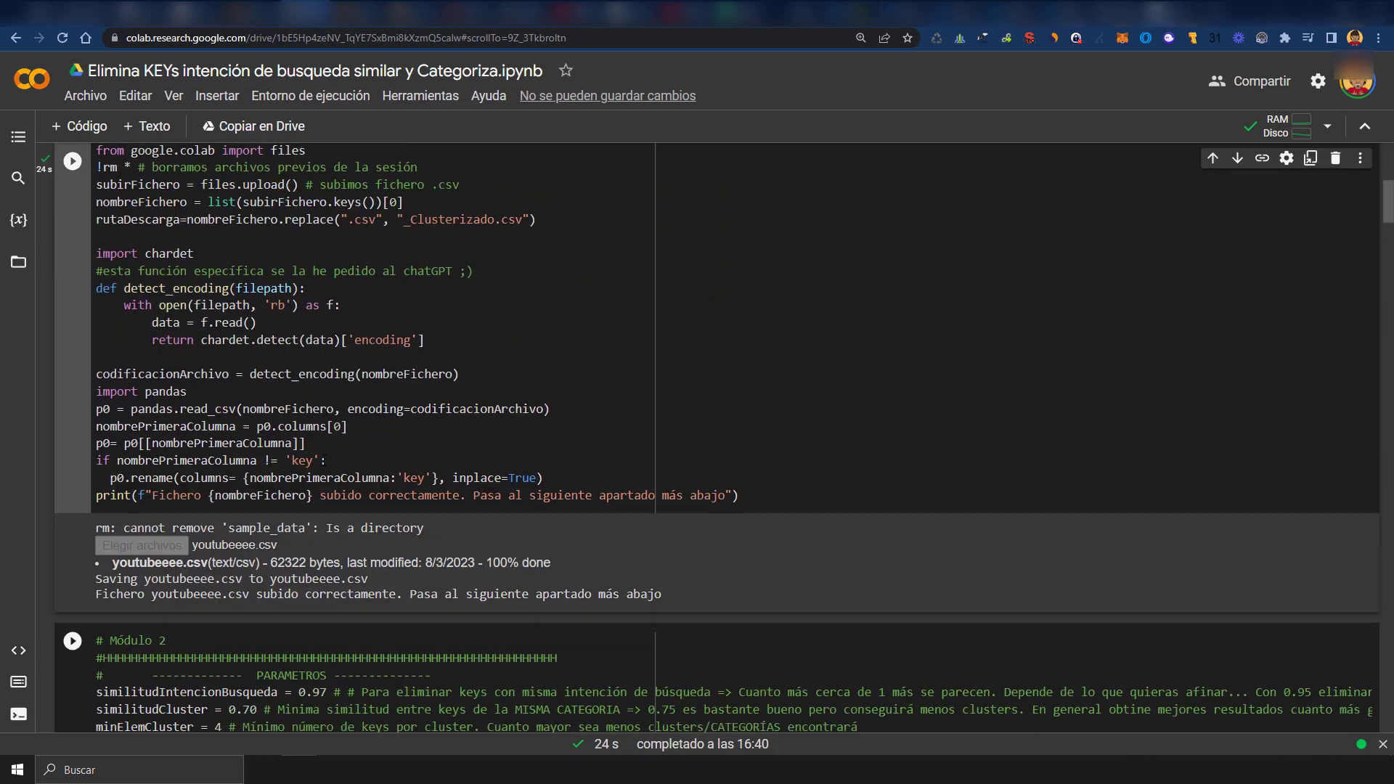
{"action": "scroll", "coordinate": [405, 535], "scroll_direction": "up", "scroll_amount": 1}
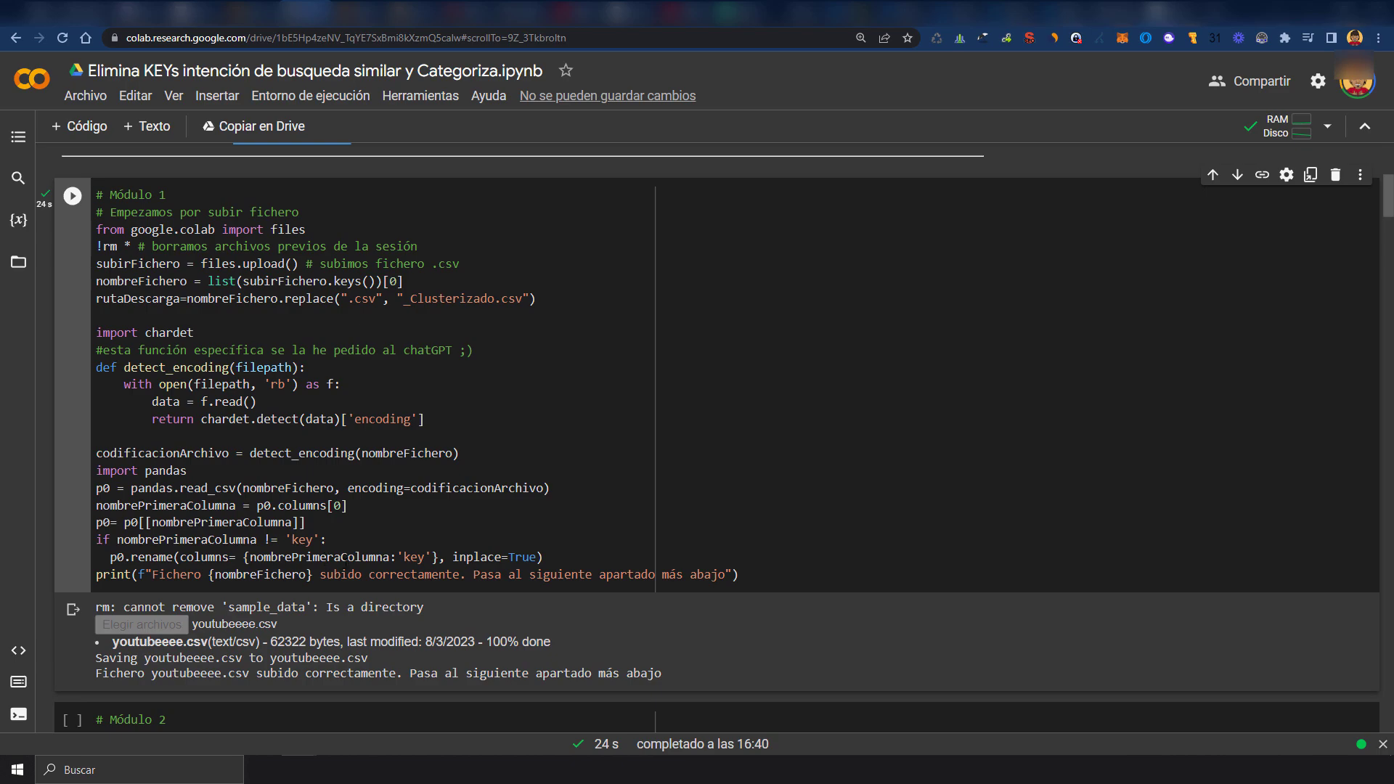
{"action": "scroll", "coordinate": [359, 564], "scroll_direction": "up", "scroll_amount": 1}
{"action": "scroll", "coordinate": [359, 564], "scroll_direction": "up", "scroll_amount": 5}
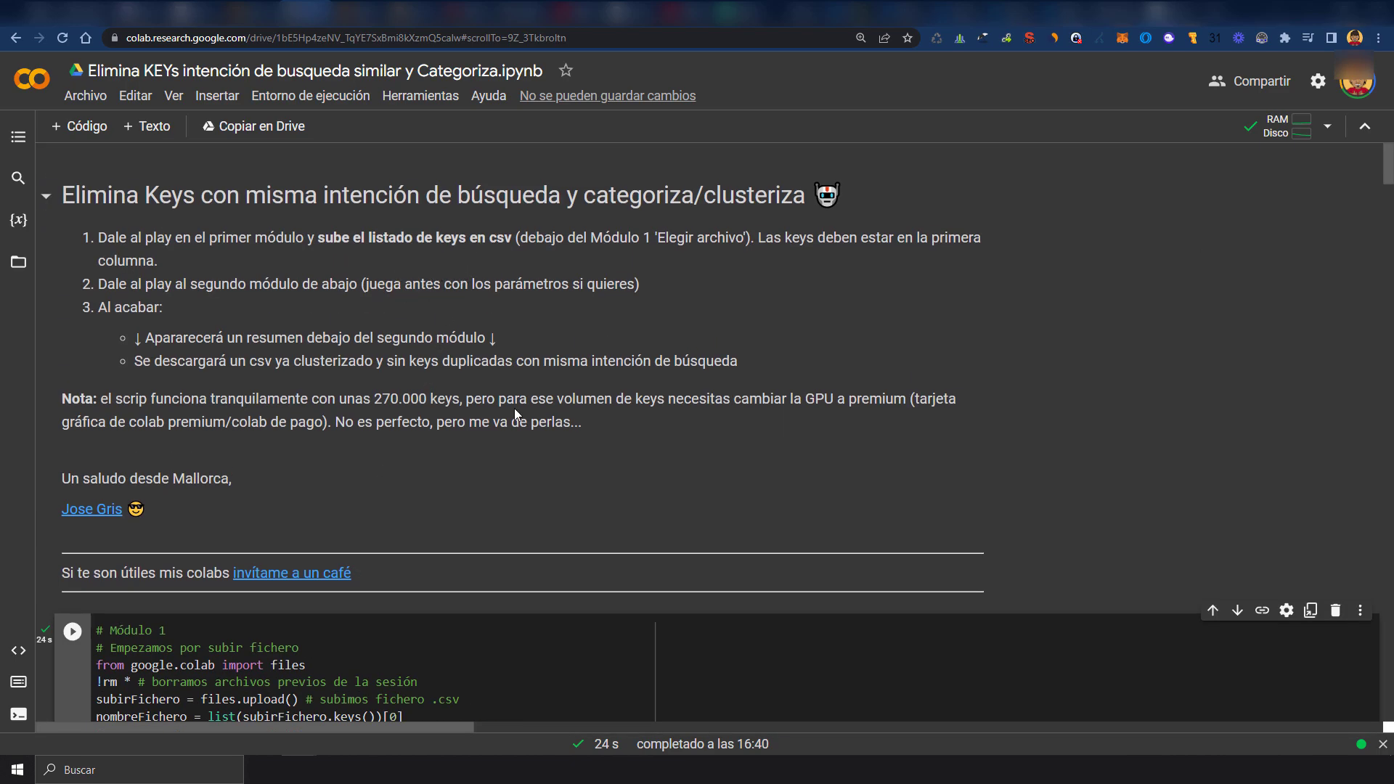
{"action": "scroll", "coordinate": [530, 450], "scroll_direction": "down", "scroll_amount": 5}
{"action": "scroll", "coordinate": [550, 489], "scroll_direction": "down", "scroll_amount": 10}
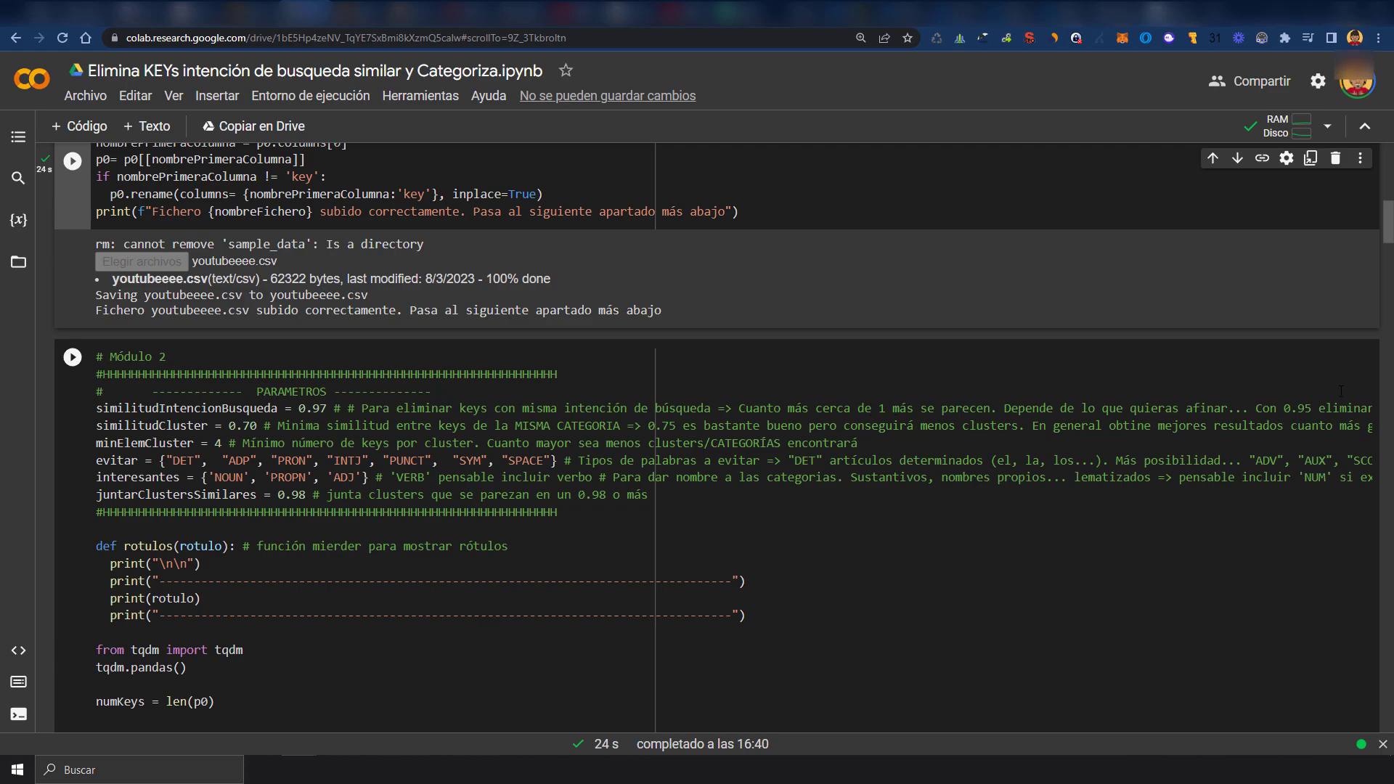
{"action": "key", "text": "ctrl+0"}
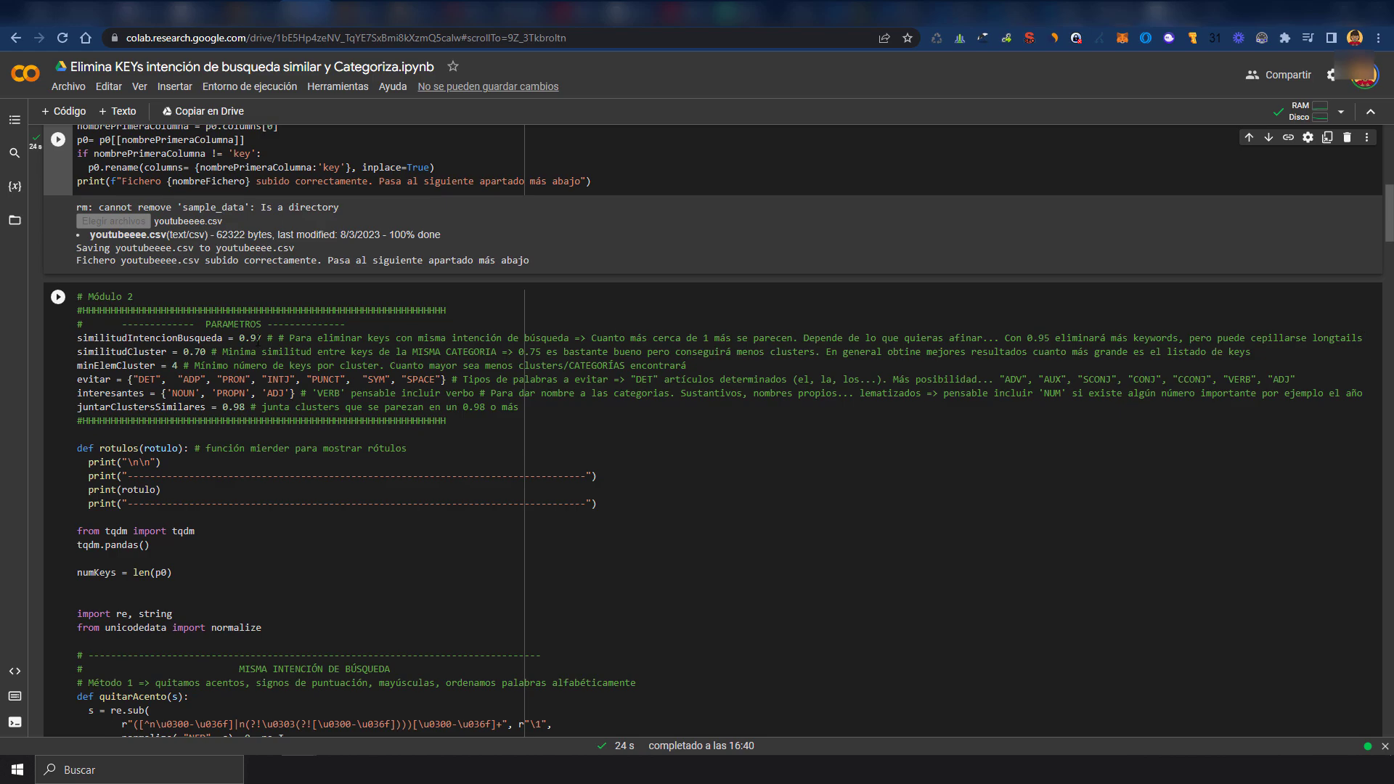
{"action": "left_click", "coordinate": [260, 338]}
{"action": "key", "text": "BackSpace"}
{"action": "type", "text": "6"}
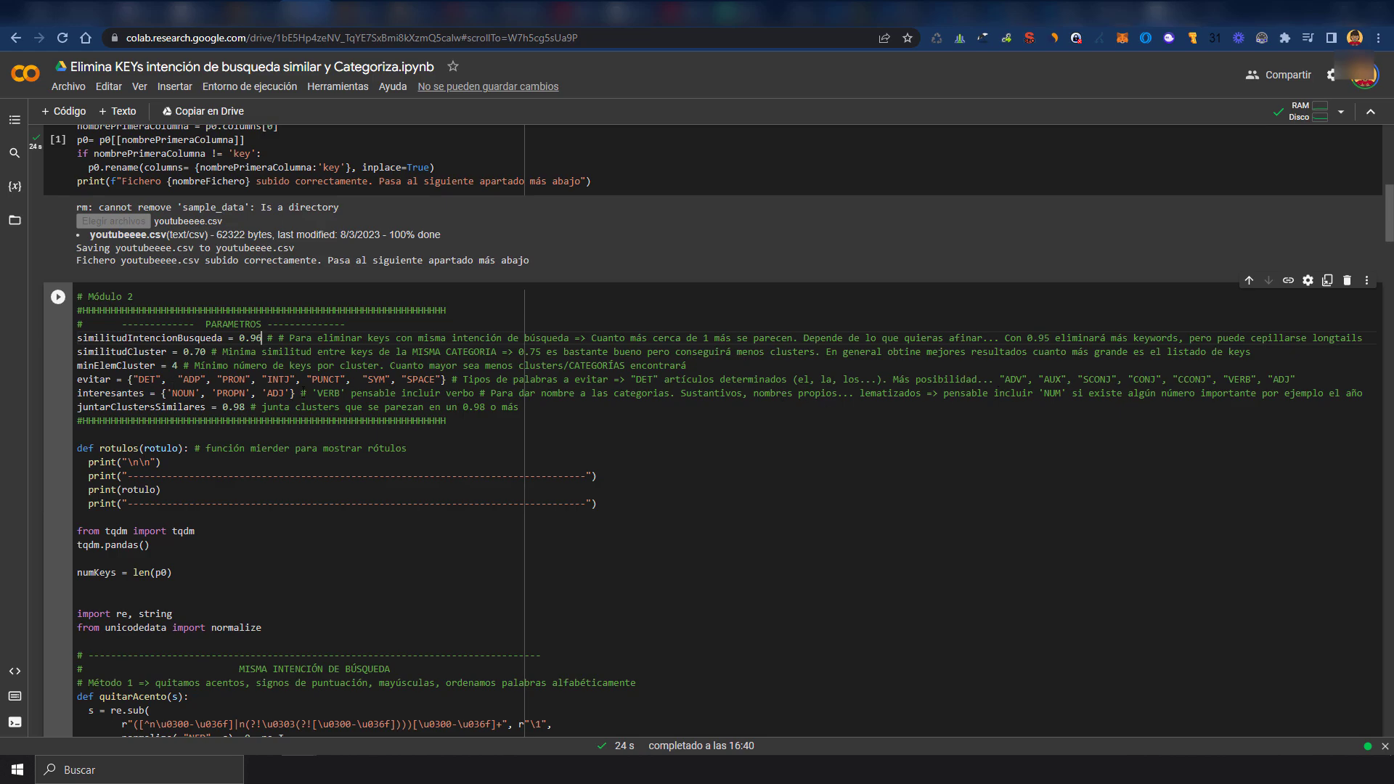
Set similitudIntencionBusqueda to 0.96 in Módulo 2, keeping juntarClustersSimilares at 0.98
{"action": "scroll", "coordinate": [242, 429], "scroll_direction": "down", "scroll_amount": 2}
{"action": "scroll", "coordinate": [242, 430], "scroll_direction": "up", "scroll_amount": 3}
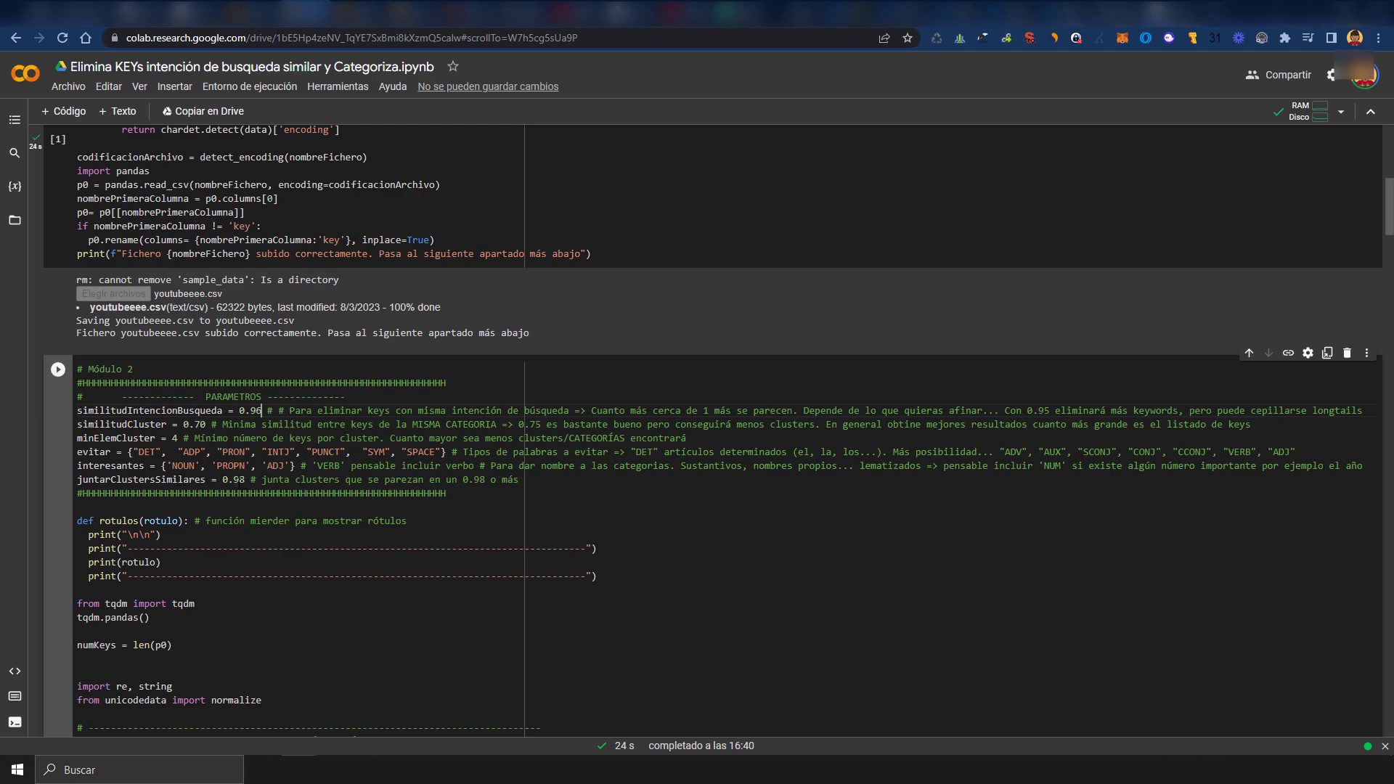
{"action": "left_click", "coordinate": [262, 410]}
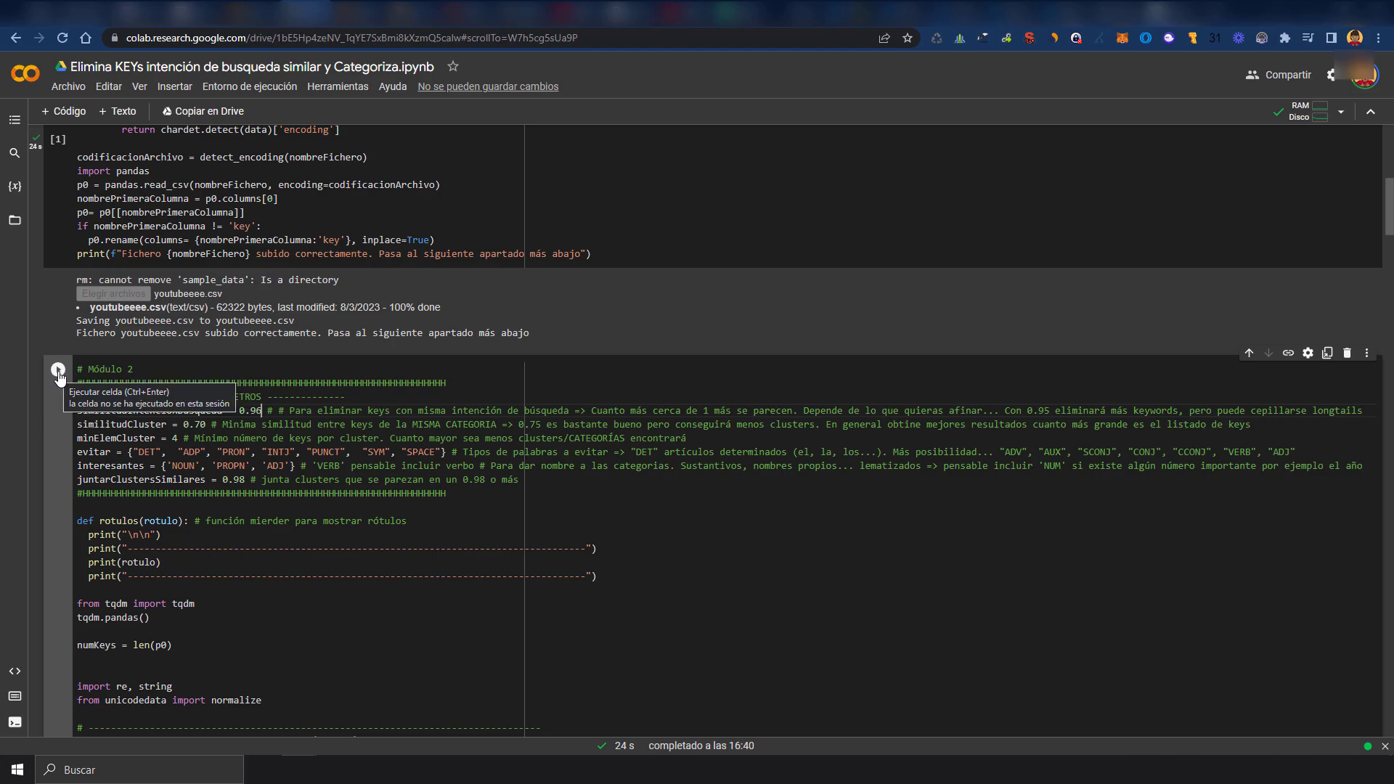
Run the Módulo 2 clustering cell with Ctrl+Enter and follow its spaCy installation output
{"action": "key", "text": "ctrl+Return"}
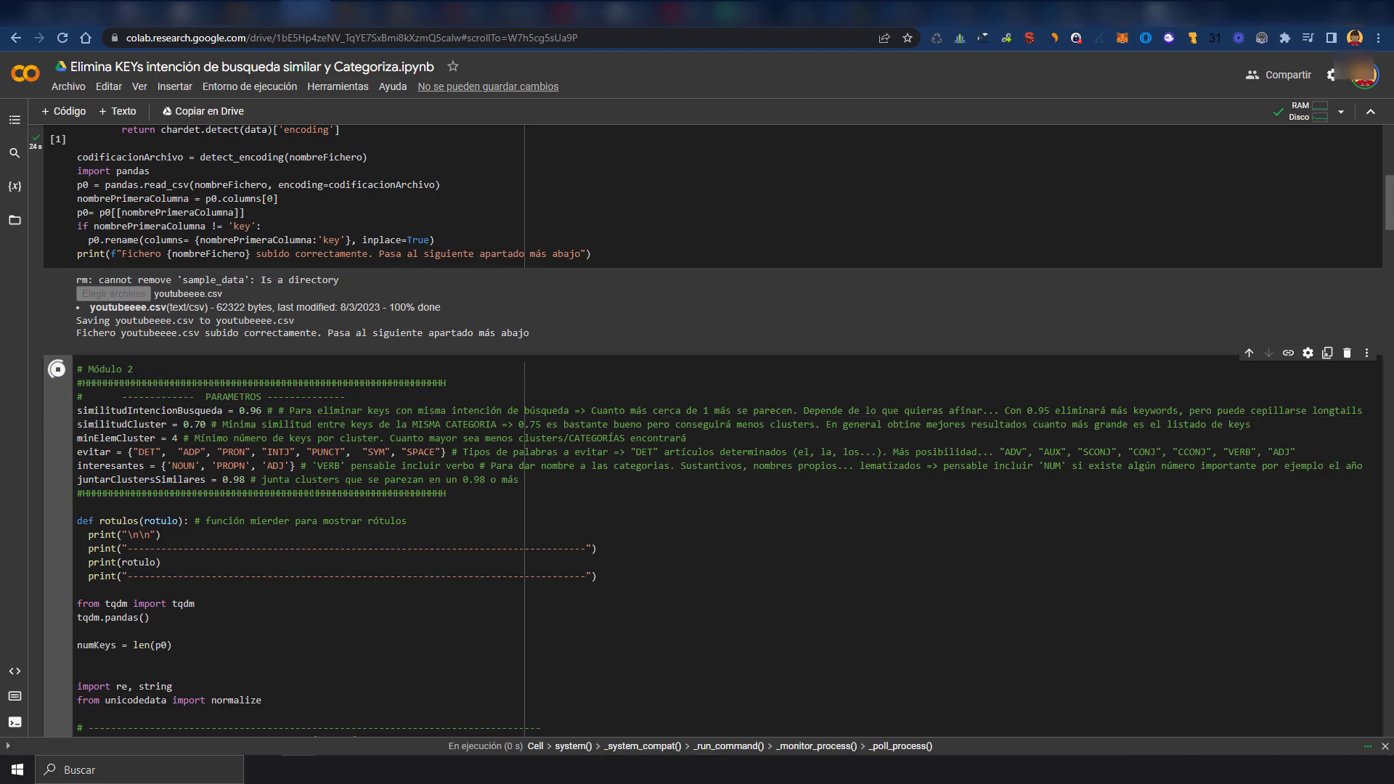
{"action": "scroll", "coordinate": [207, 403], "scroll_direction": "down", "scroll_amount": 10}
{"action": "scroll", "coordinate": [261, 472], "scroll_direction": "down", "scroll_amount": 10}
{"action": "scroll", "coordinate": [316, 540], "scroll_direction": "down", "scroll_amount": 10}
{"action": "scroll", "coordinate": [316, 540], "scroll_direction": "down", "scroll_amount": 10}
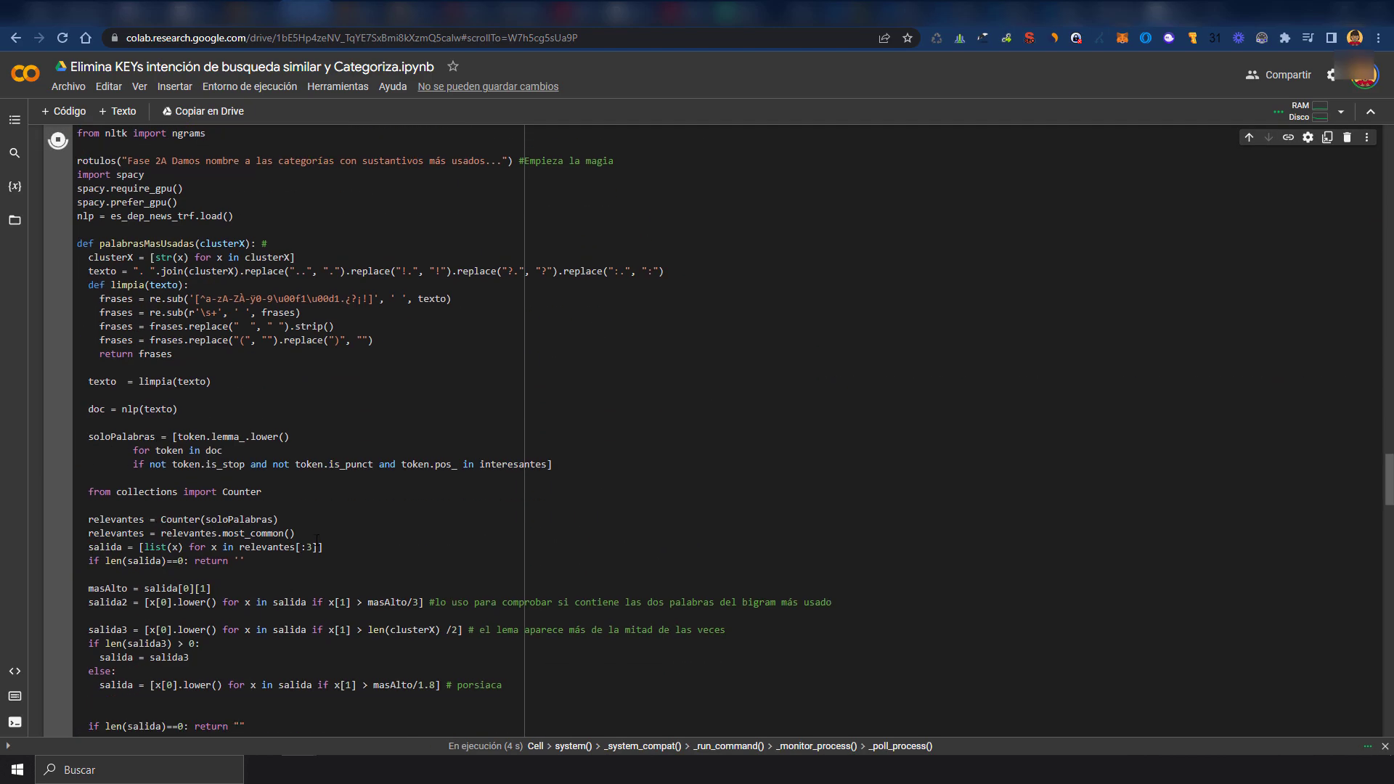
{"action": "scroll", "coordinate": [317, 540], "scroll_direction": "down", "scroll_amount": 10}
{"action": "scroll", "coordinate": [316, 540], "scroll_direction": "down", "scroll_amount": 10}
{"action": "scroll", "coordinate": [317, 540], "scroll_direction": "down", "scroll_amount": 10}
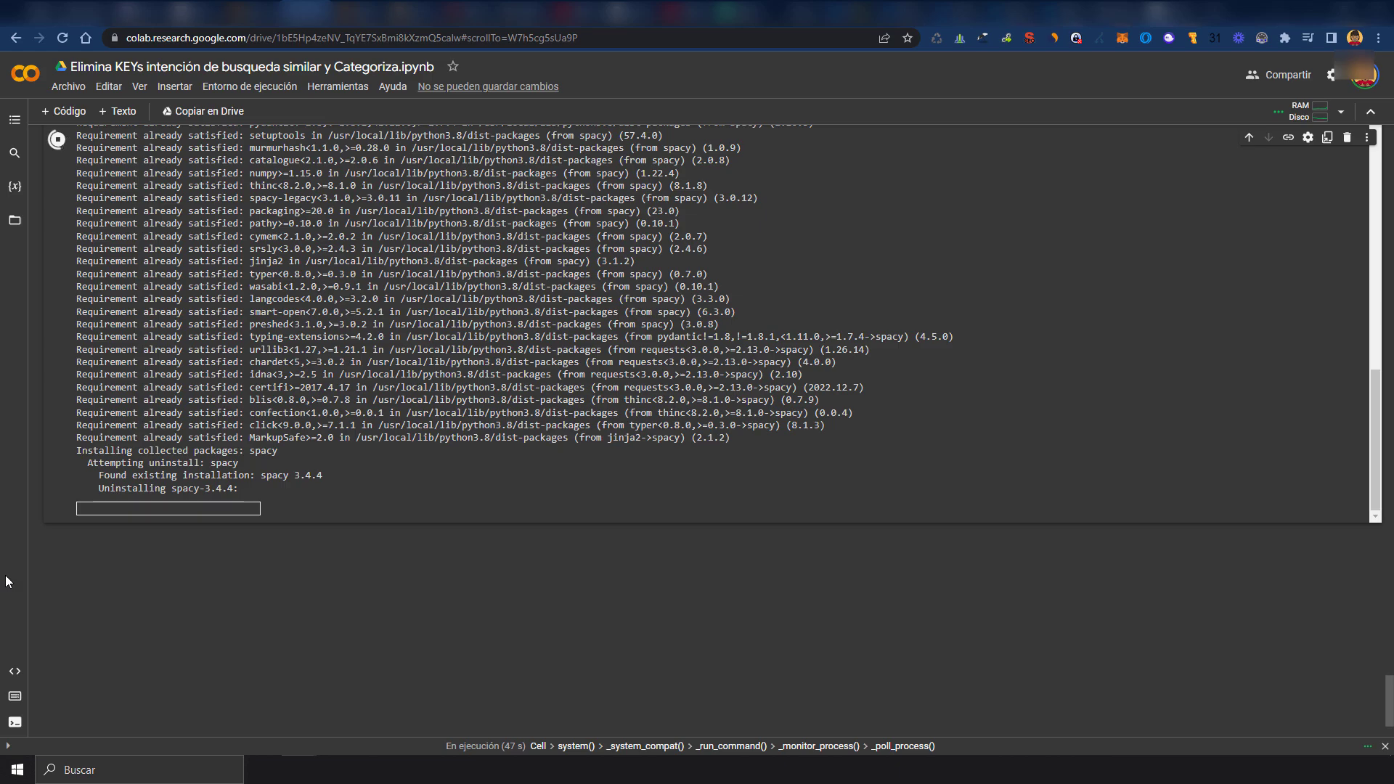
Scroll back up through the batch progress and listed groups of similar keywords
{"action": "scroll", "coordinate": [694, 585], "scroll_direction": "up", "scroll_amount": 5}
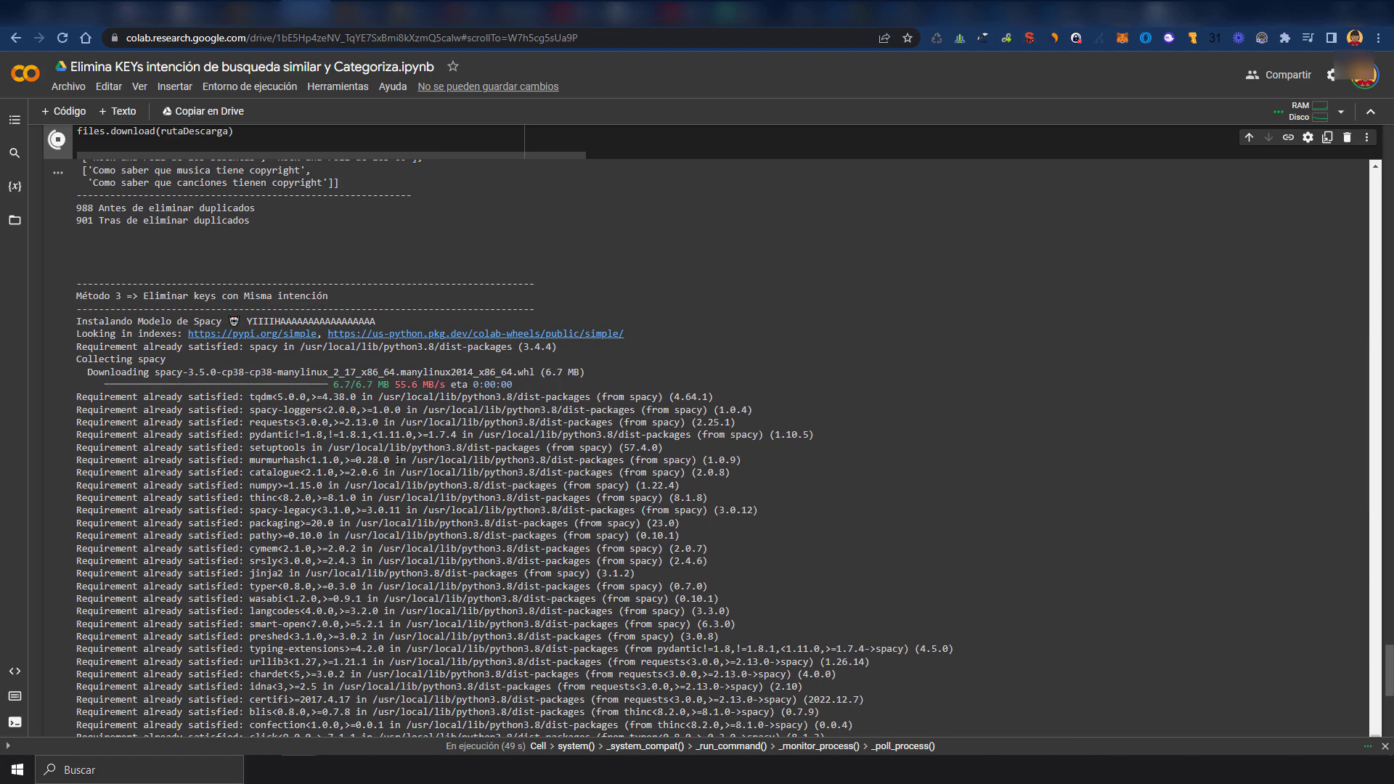
{"action": "scroll", "coordinate": [435, 472], "scroll_direction": "up", "scroll_amount": 3}
{"action": "scroll", "coordinate": [190, 384], "scroll_direction": "up", "scroll_amount": 4}
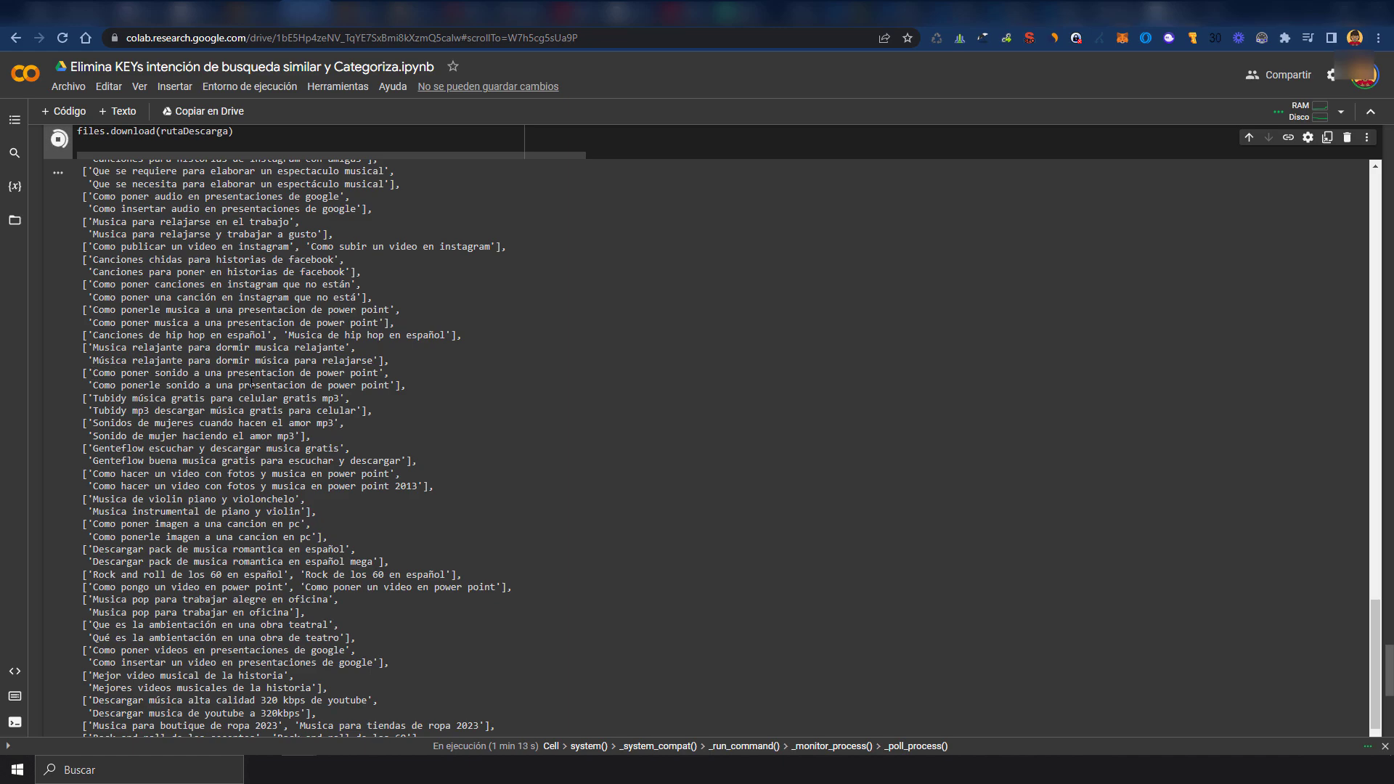
{"action": "scroll", "coordinate": [383, 476], "scroll_direction": "up", "scroll_amount": 1}
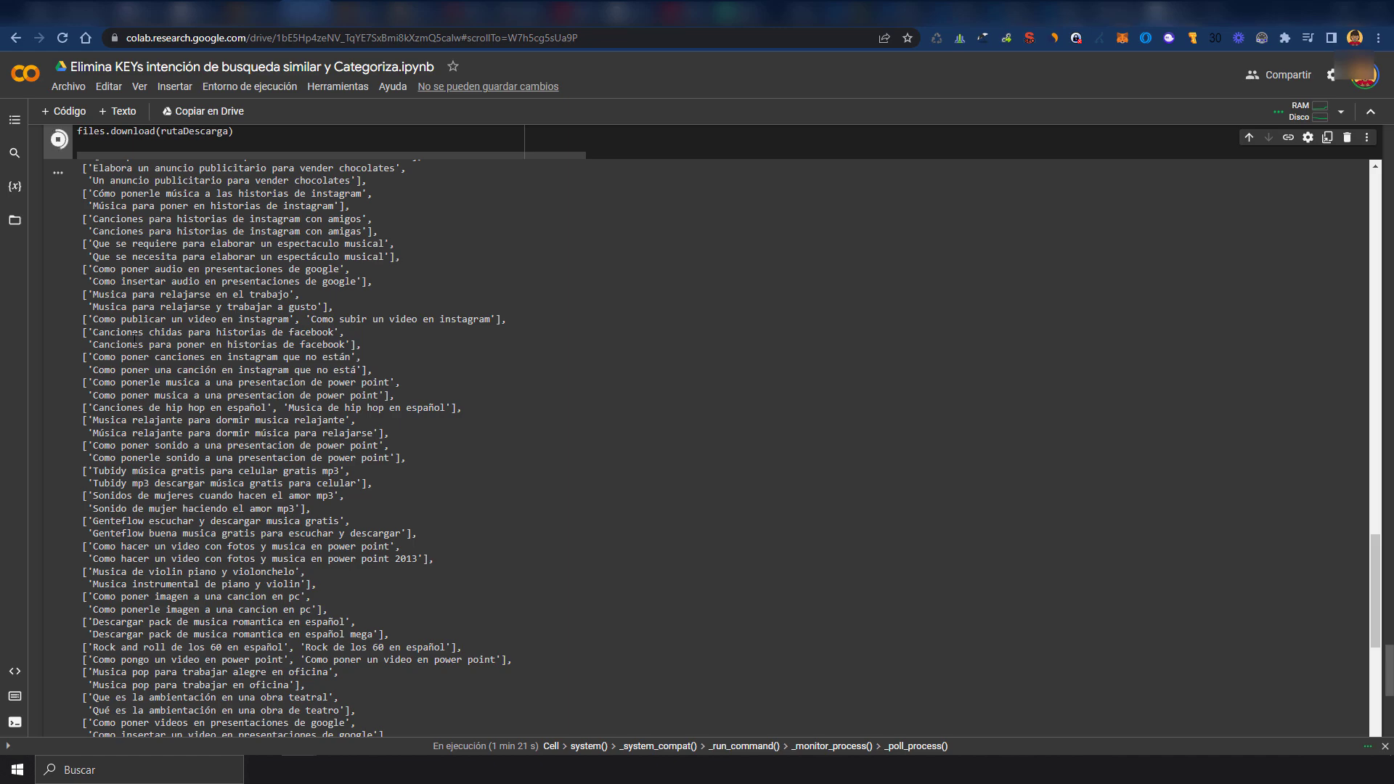
{"action": "scroll", "coordinate": [290, 477], "scroll_direction": "up", "scroll_amount": 1}
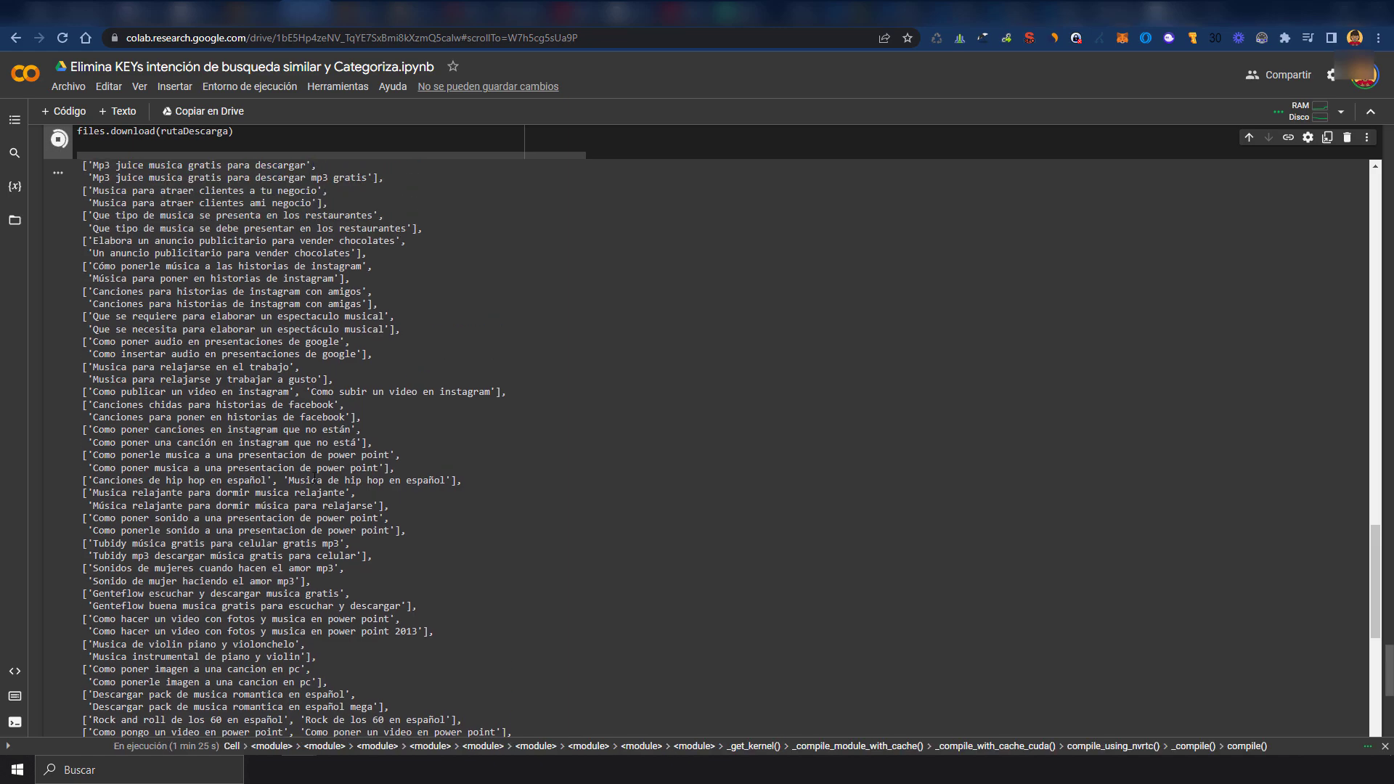
{"action": "scroll", "coordinate": [312, 480], "scroll_direction": "up", "scroll_amount": 2}
{"action": "scroll", "coordinate": [305, 494], "scroll_direction": "up", "scroll_amount": 2}
{"action": "scroll", "coordinate": [297, 508], "scroll_direction": "up", "scroll_amount": 2}
{"action": "scroll", "coordinate": [290, 523], "scroll_direction": "up", "scroll_amount": 2}
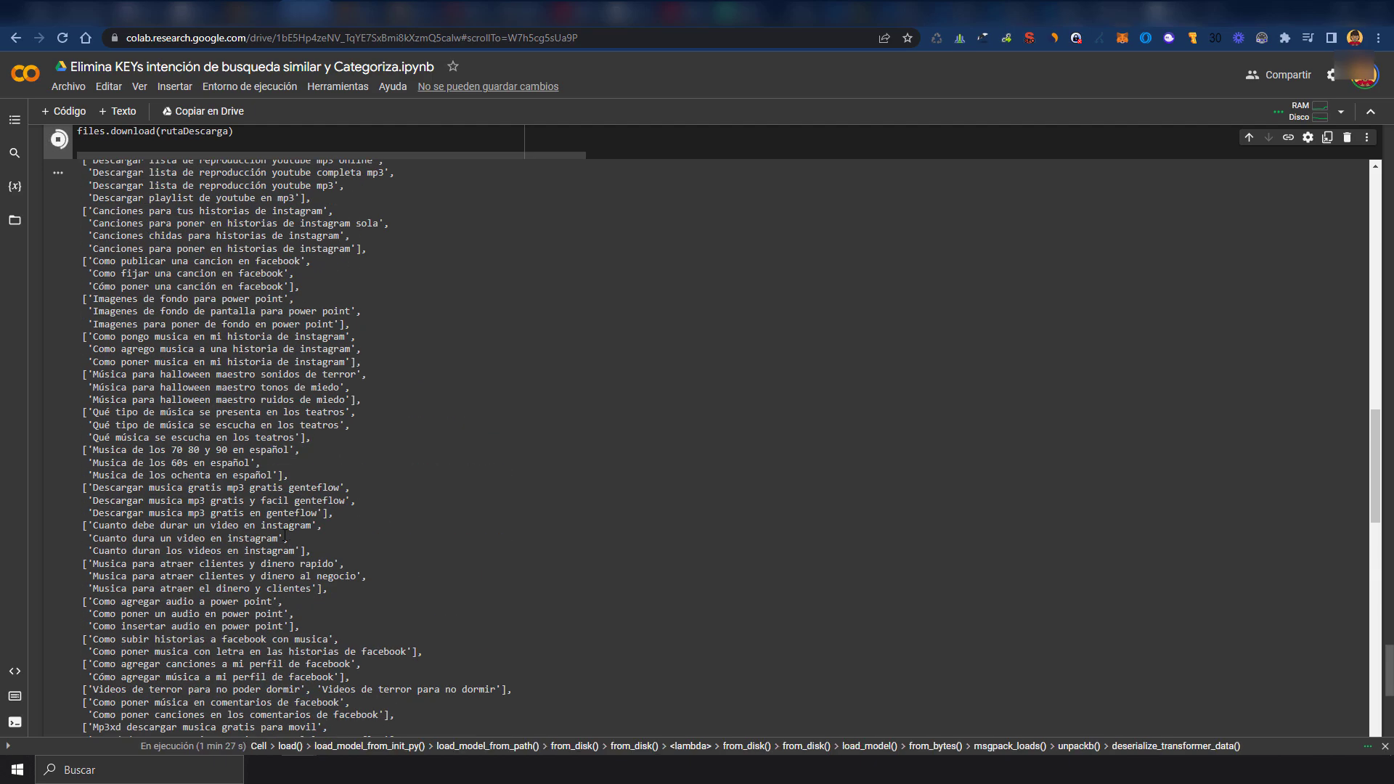
{"action": "scroll", "coordinate": [284, 537], "scroll_direction": "up", "scroll_amount": 3}
{"action": "scroll", "coordinate": [285, 538], "scroll_direction": "up", "scroll_amount": 5}
{"action": "scroll", "coordinate": [285, 535], "scroll_direction": "up", "scroll_amount": 2}
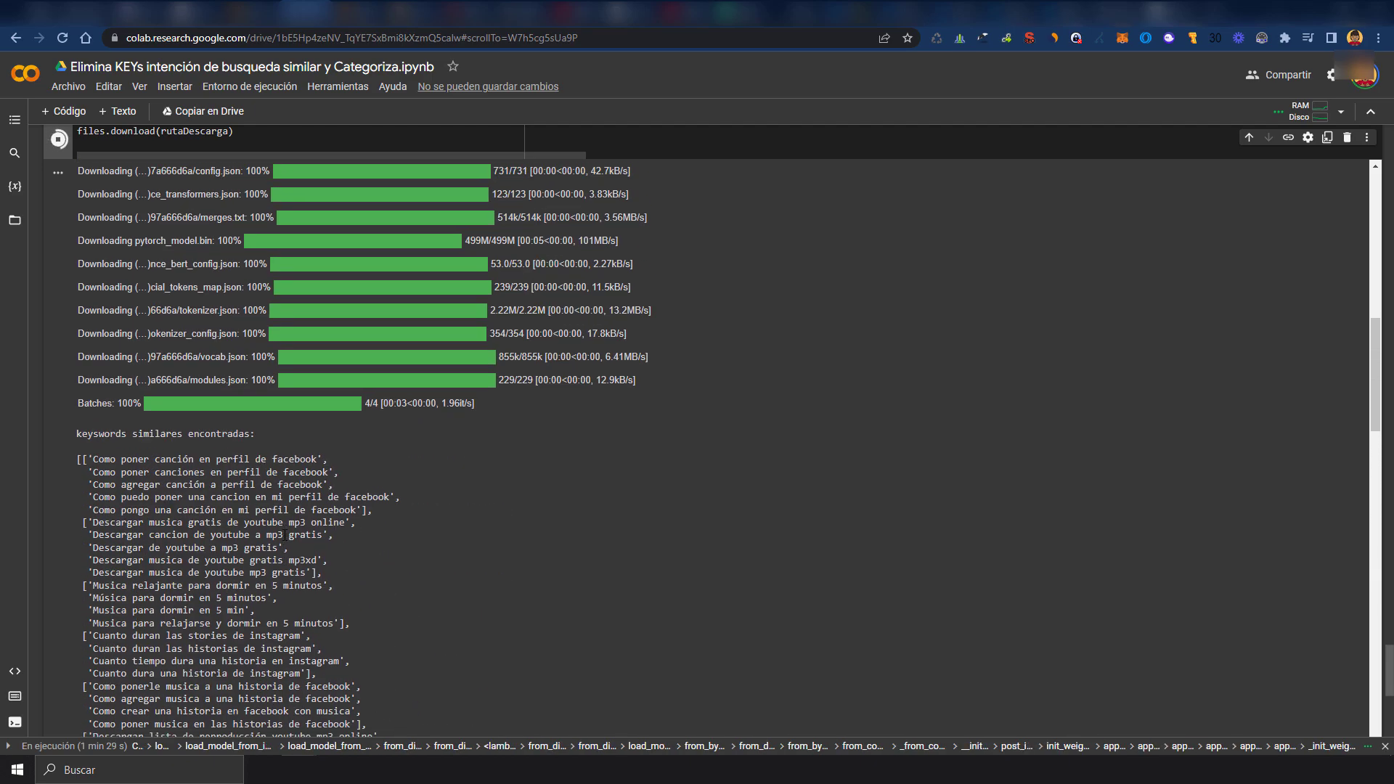
Follow the keyword-group output until the run reports 988 keywords reduced to 901
{"action": "scroll", "coordinate": [285, 534], "scroll_direction": "down", "scroll_amount": 4}
{"action": "scroll", "coordinate": [284, 535], "scroll_direction": "down", "scroll_amount": 3}
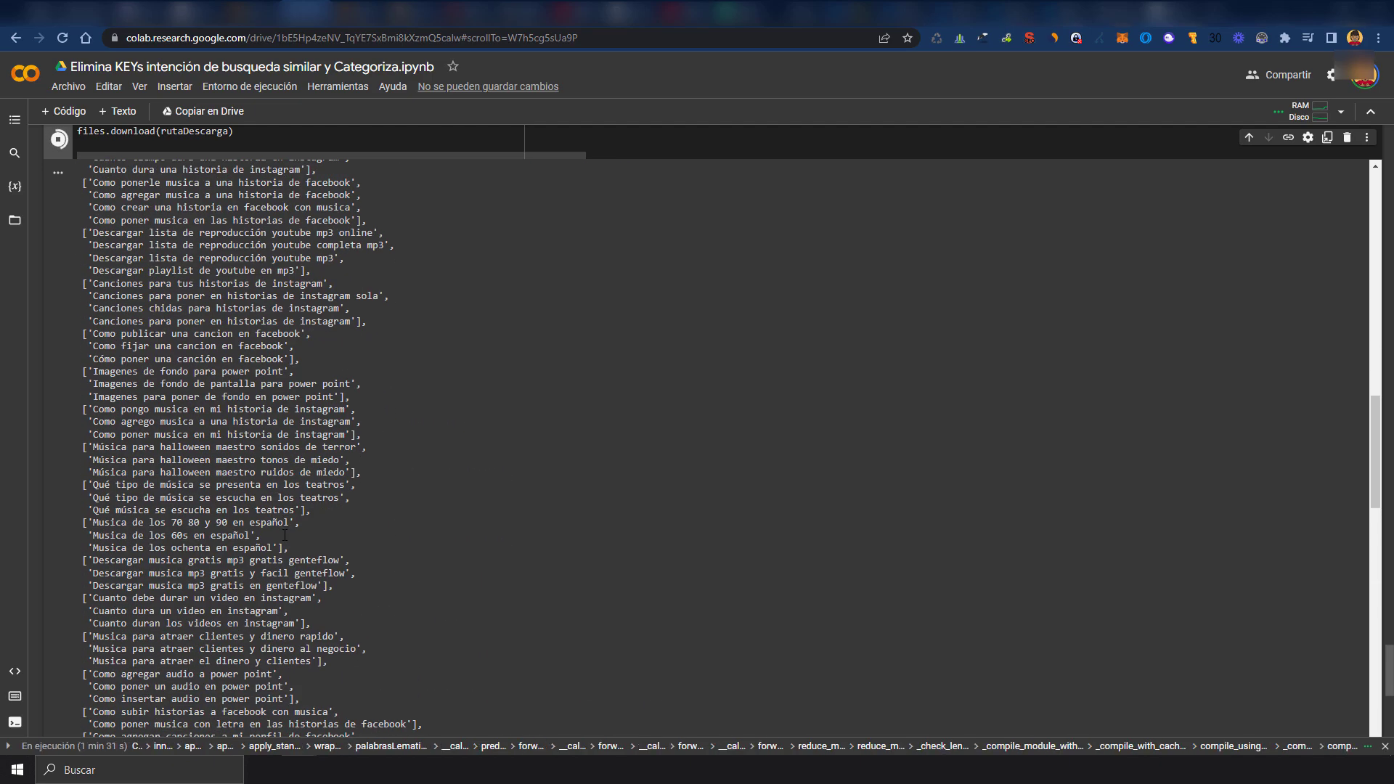
{"action": "scroll", "coordinate": [174, 459], "scroll_direction": "down", "scroll_amount": 3}
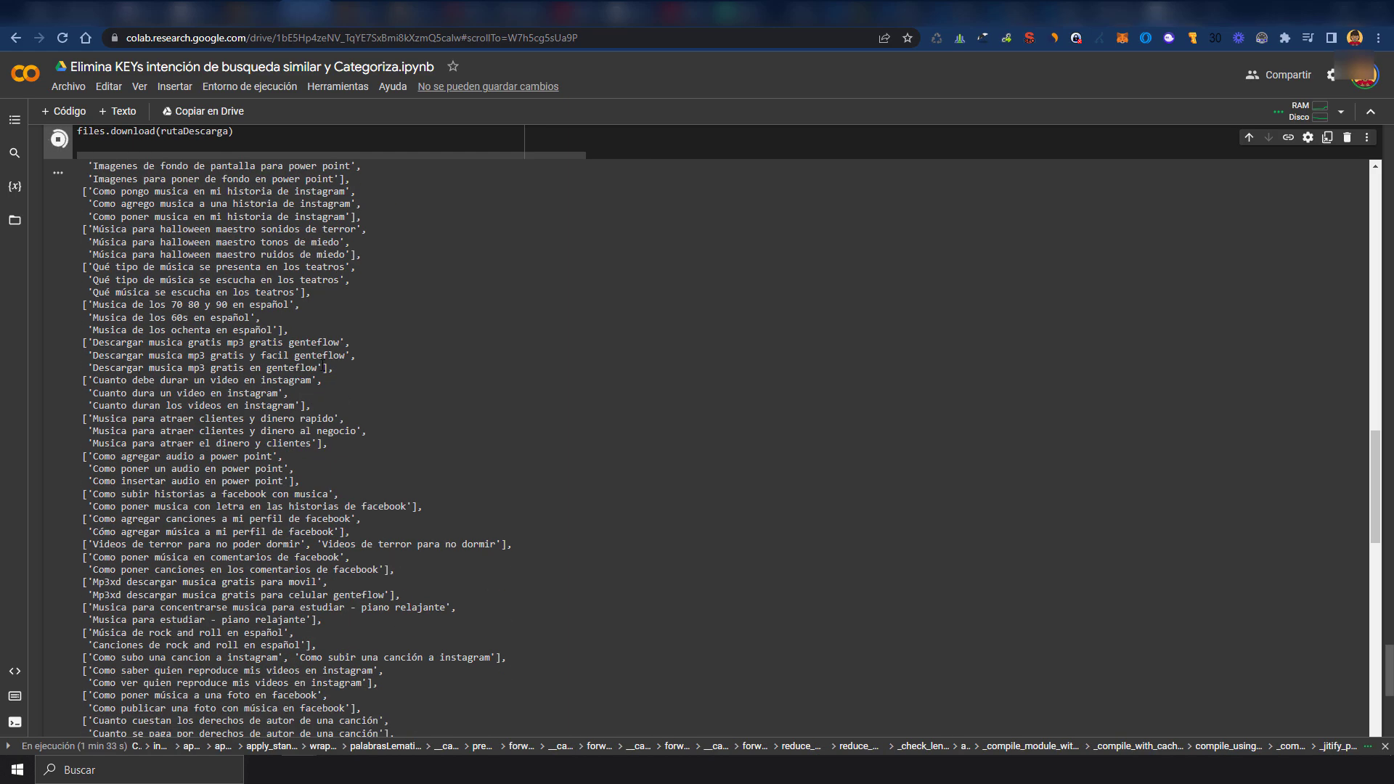
{"action": "scroll", "coordinate": [273, 569], "scroll_direction": "down", "scroll_amount": 3}
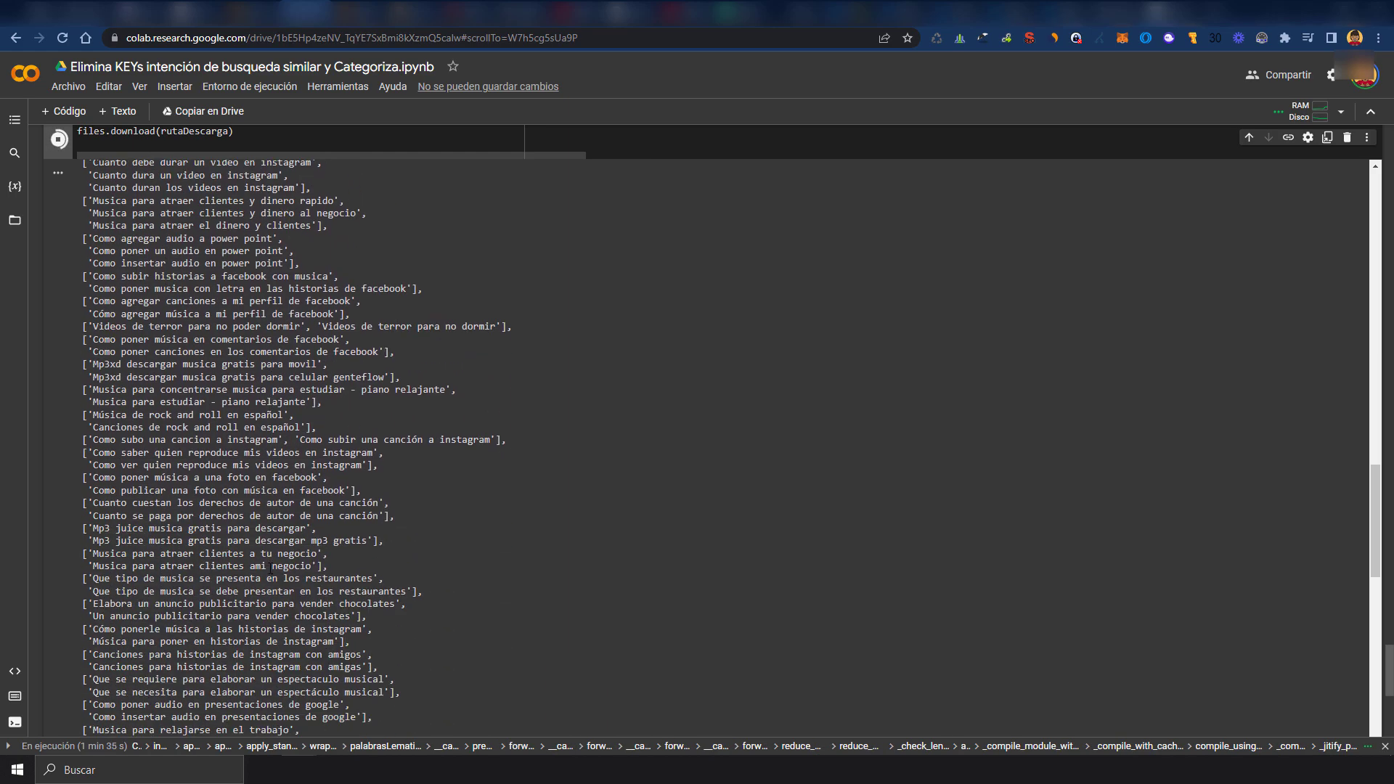
{"action": "scroll", "coordinate": [270, 568], "scroll_direction": "down", "scroll_amount": 2}
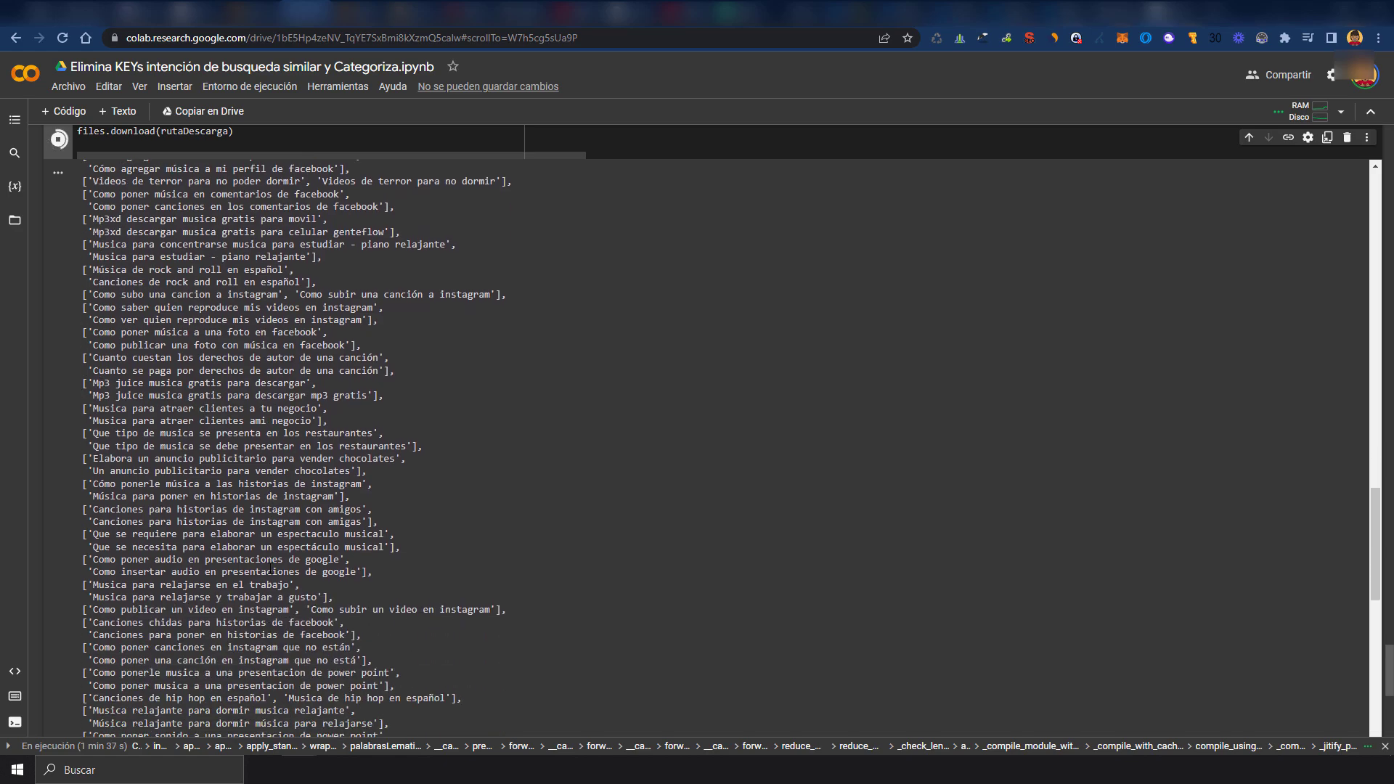
{"action": "scroll", "coordinate": [270, 568], "scroll_direction": "down", "scroll_amount": 2}
{"action": "scroll", "coordinate": [270, 568], "scroll_direction": "down", "scroll_amount": 4}
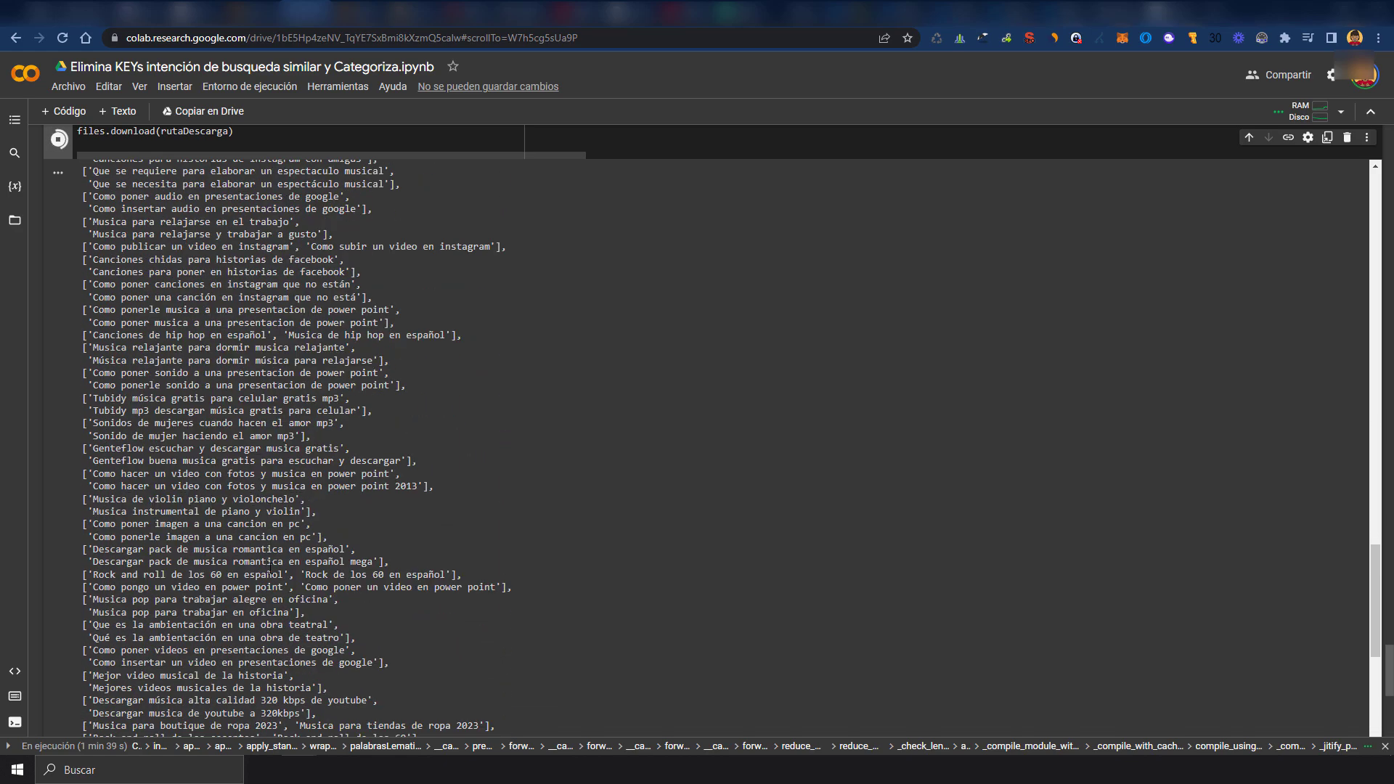
{"action": "scroll", "coordinate": [270, 568], "scroll_direction": "down", "scroll_amount": 4}
{"action": "scroll", "coordinate": [271, 568], "scroll_direction": "down", "scroll_amount": 4}
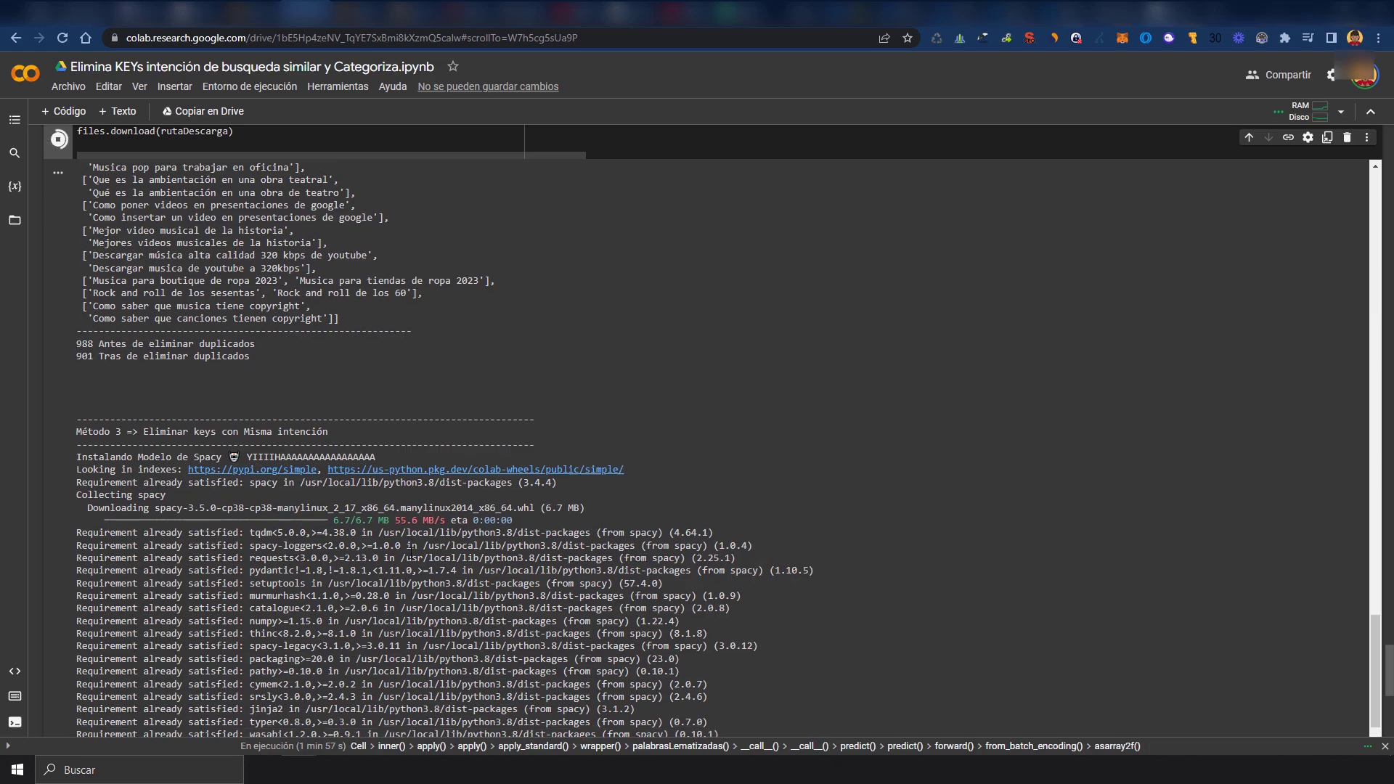
{"action": "scroll", "coordinate": [182, 421], "scroll_direction": "down", "scroll_amount": 4}
{"action": "scroll", "coordinate": [221, 451], "scroll_direction": "up", "scroll_amount": 5}
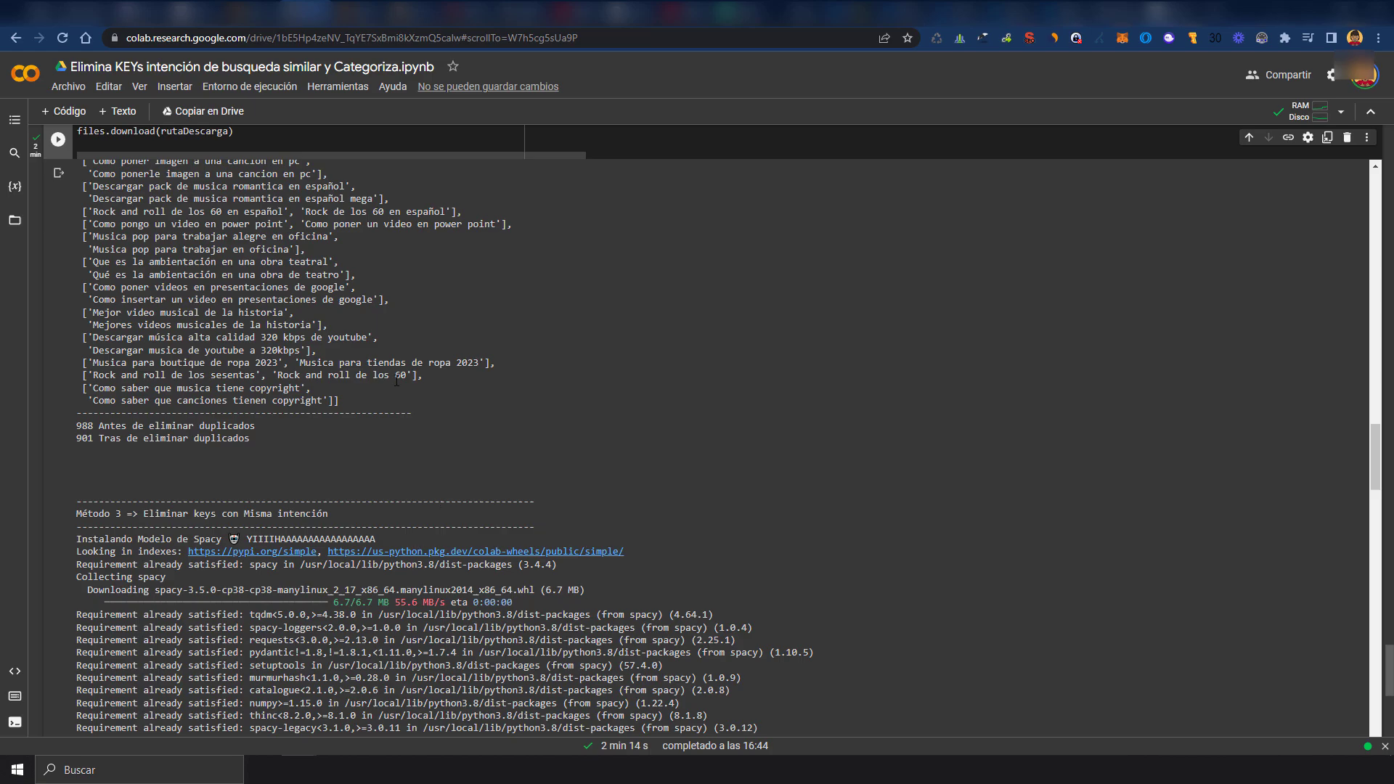
Scroll down through the resulting keyword cluster table
{"action": "scroll", "coordinate": [342, 494], "scroll_direction": "down", "scroll_amount": 3}
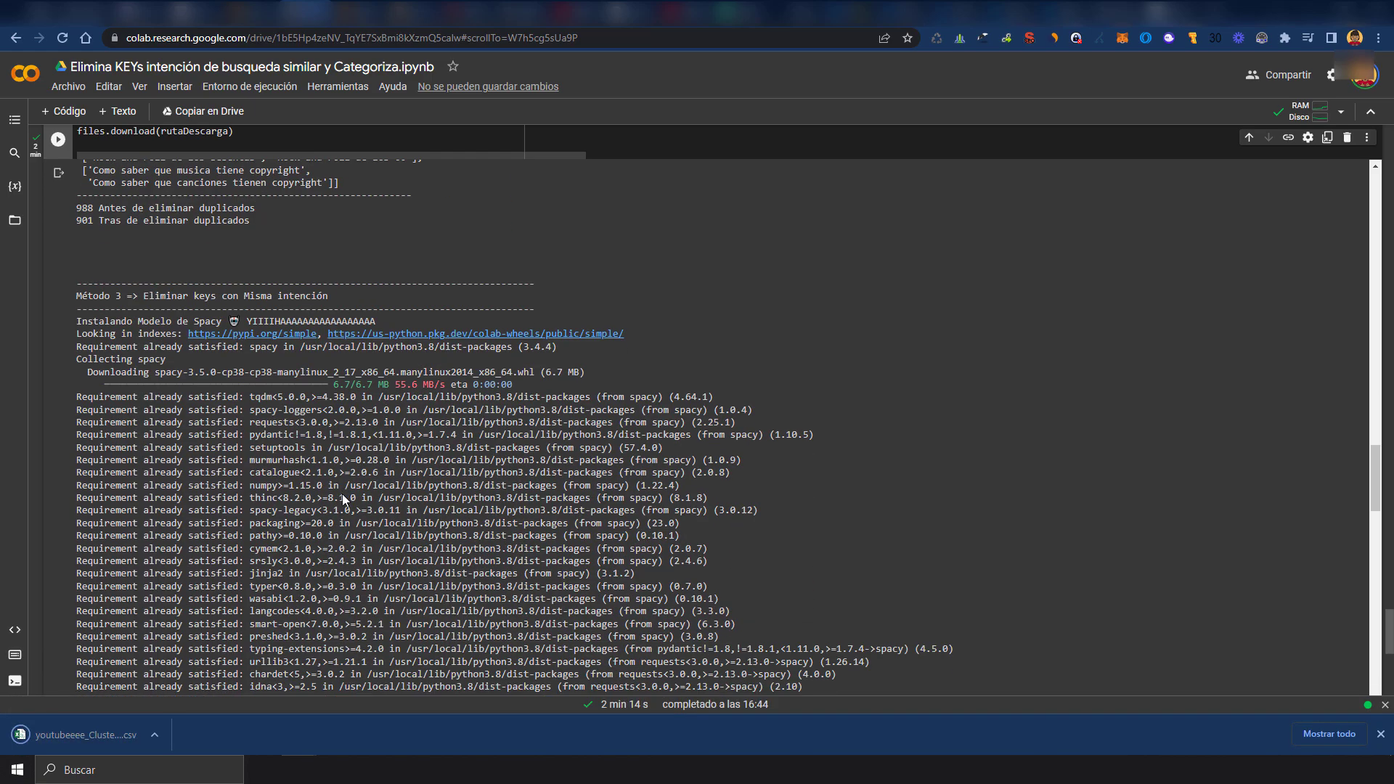
{"action": "scroll", "coordinate": [342, 494], "scroll_direction": "down", "scroll_amount": 5}
{"action": "scroll", "coordinate": [342, 494], "scroll_direction": "down", "scroll_amount": 5}
{"action": "scroll", "coordinate": [342, 493], "scroll_direction": "down", "scroll_amount": 5}
{"action": "scroll", "coordinate": [342, 494], "scroll_direction": "down", "scroll_amount": 5}
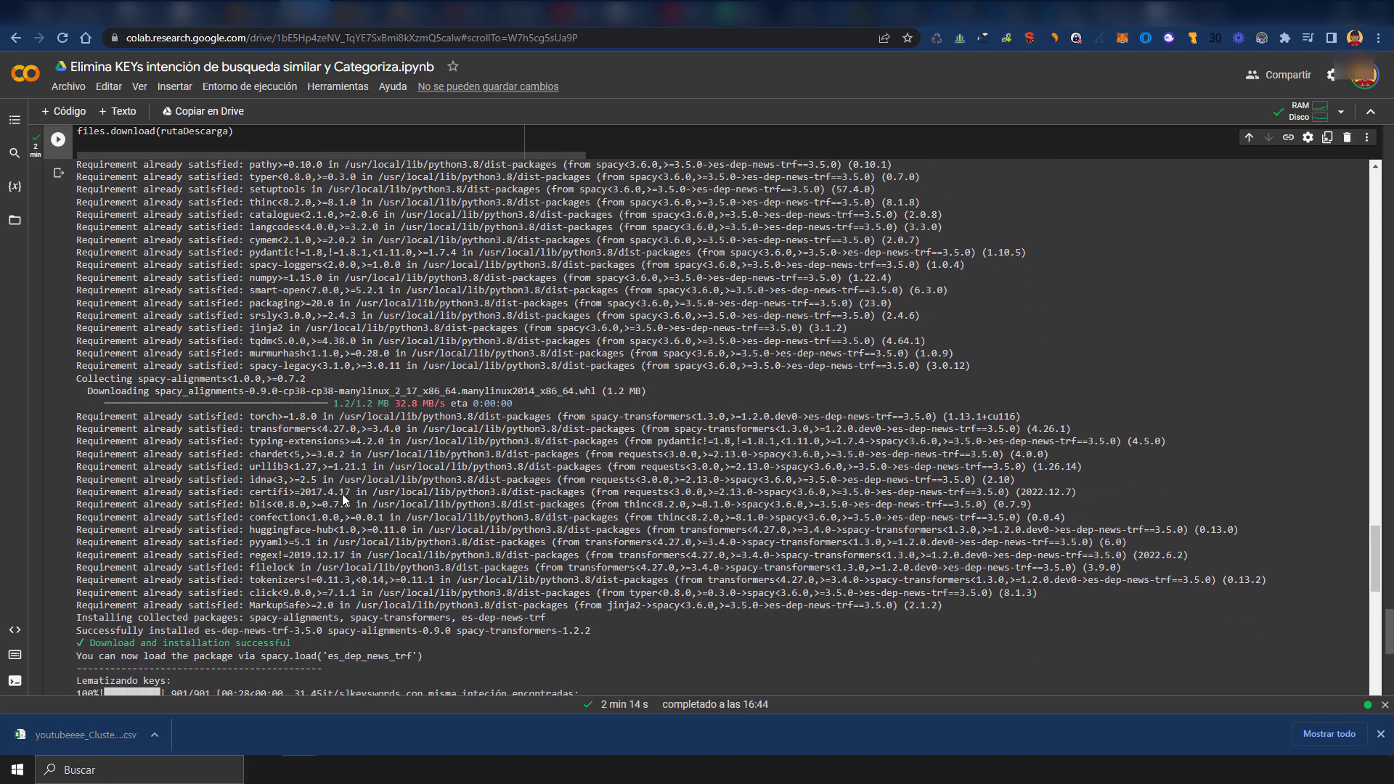
{"action": "scroll", "coordinate": [342, 493], "scroll_direction": "down", "scroll_amount": 5}
{"action": "scroll", "coordinate": [342, 493], "scroll_direction": "down", "scroll_amount": 5}
{"action": "scroll", "coordinate": [342, 493], "scroll_direction": "down", "scroll_amount": 5}
{"action": "scroll", "coordinate": [342, 494], "scroll_direction": "down", "scroll_amount": 3}
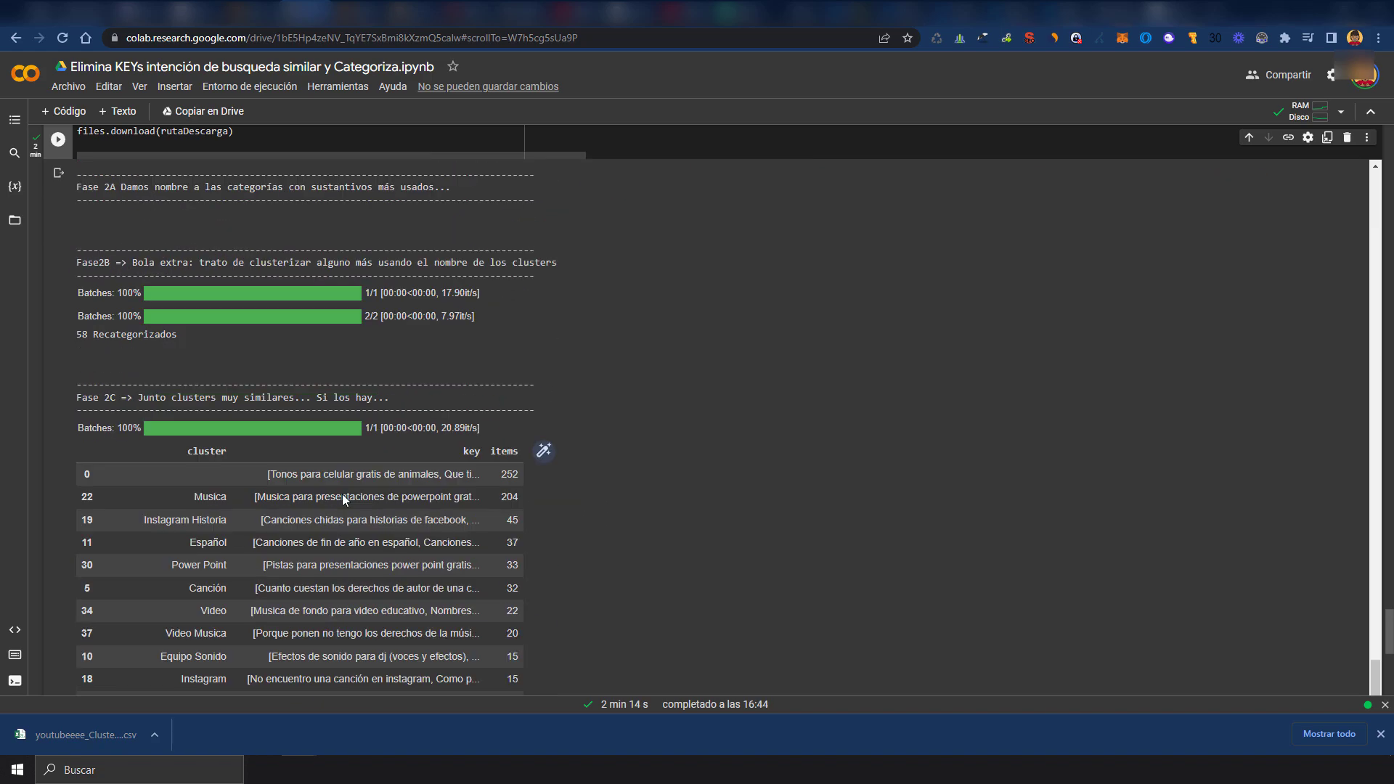
{"action": "scroll", "coordinate": [567, 517], "scroll_direction": "down", "scroll_amount": 3}
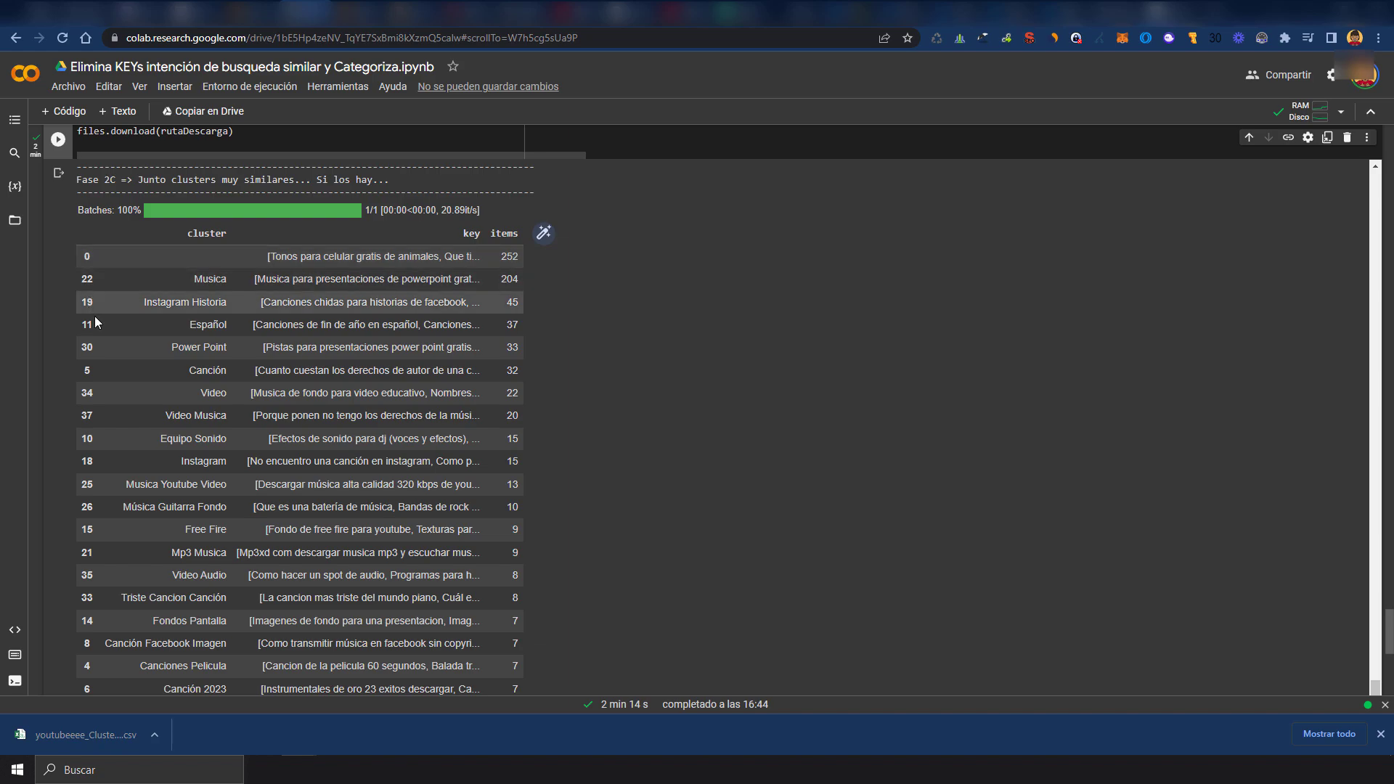
{"action": "scroll", "coordinate": [131, 501], "scroll_direction": "down", "scroll_amount": 3}
{"action": "scroll", "coordinate": [116, 494], "scroll_direction": "down", "scroll_amount": 3}
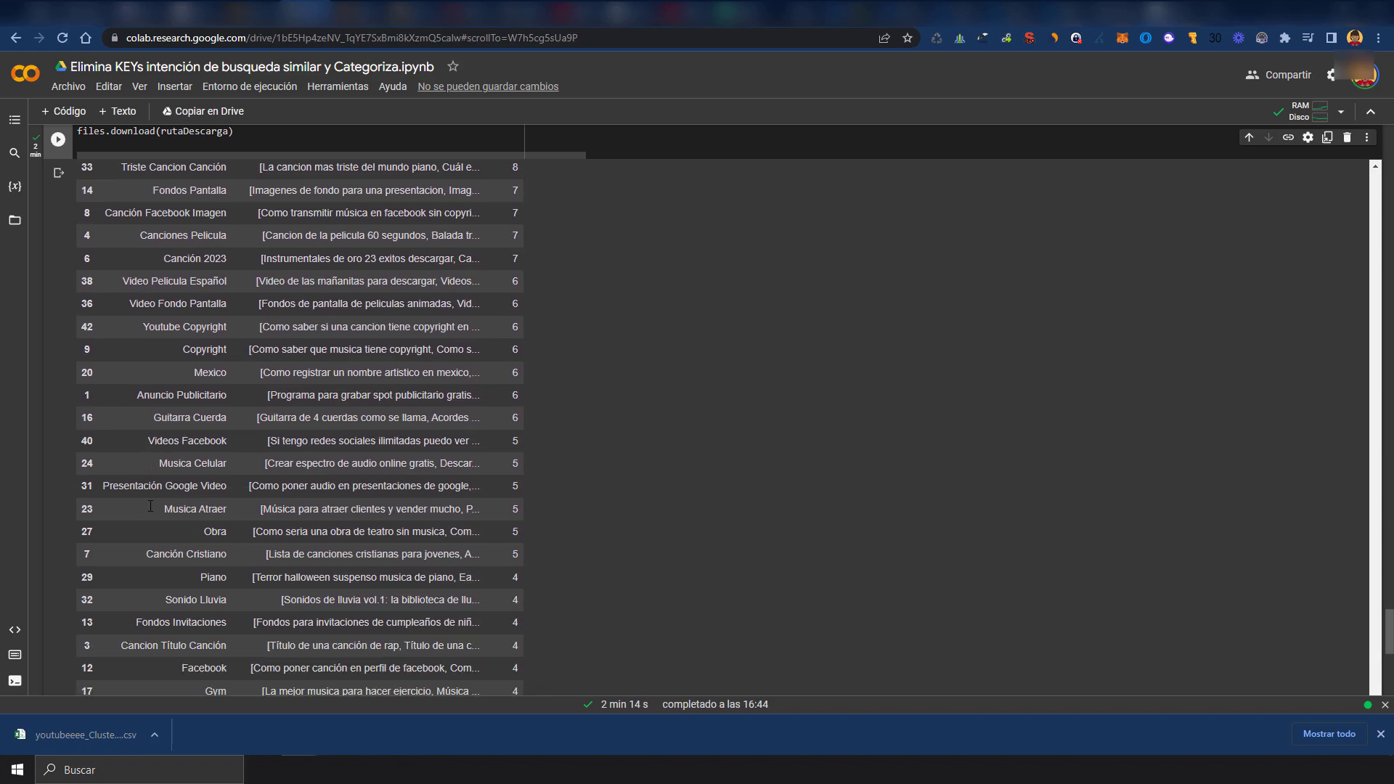
{"action": "scroll", "coordinate": [94, 485], "scroll_direction": "down", "scroll_amount": 3}
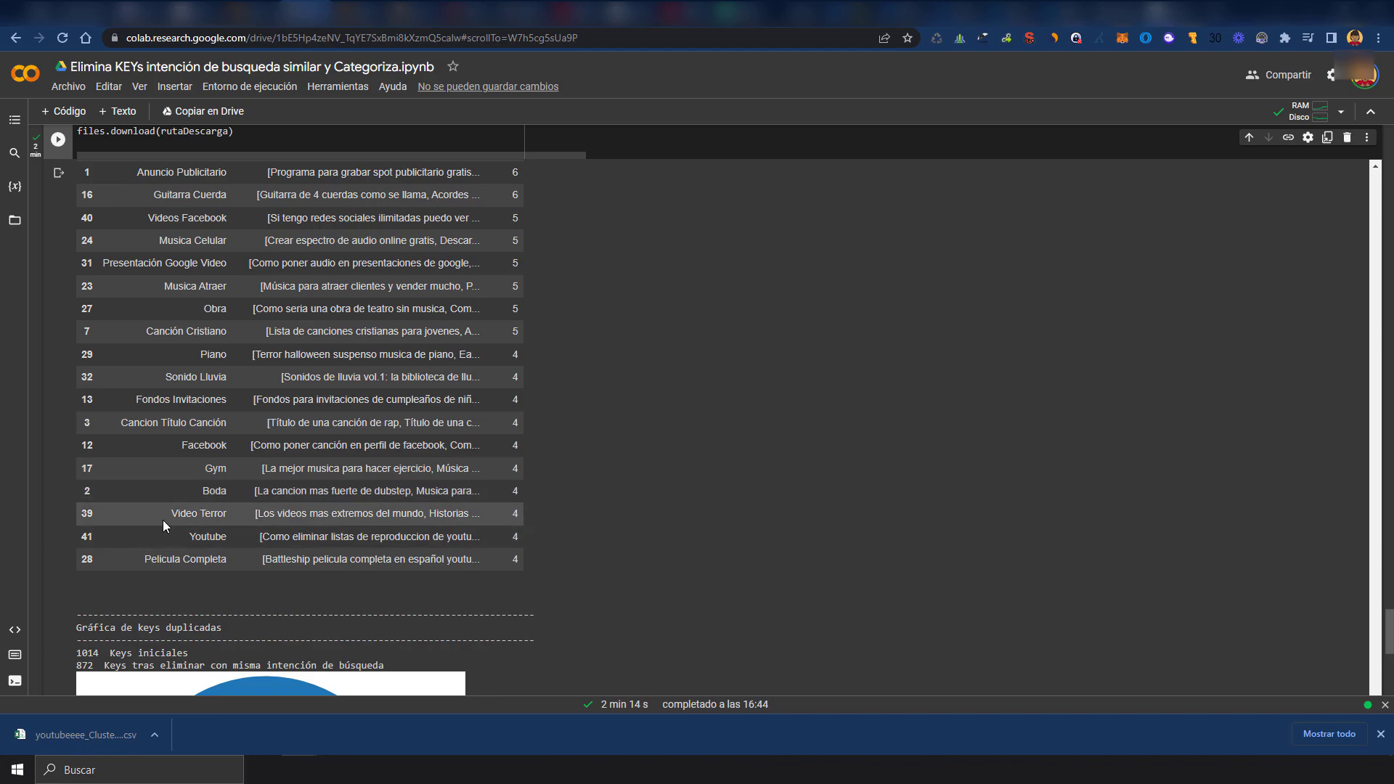
{"action": "scroll", "coordinate": [164, 517], "scroll_direction": "down", "scroll_amount": 3}
Open the downloaded youtubeeee_Clusterizado.csv in Excel
{"action": "scroll", "coordinate": [171, 544], "scroll_direction": "up", "scroll_amount": 5}
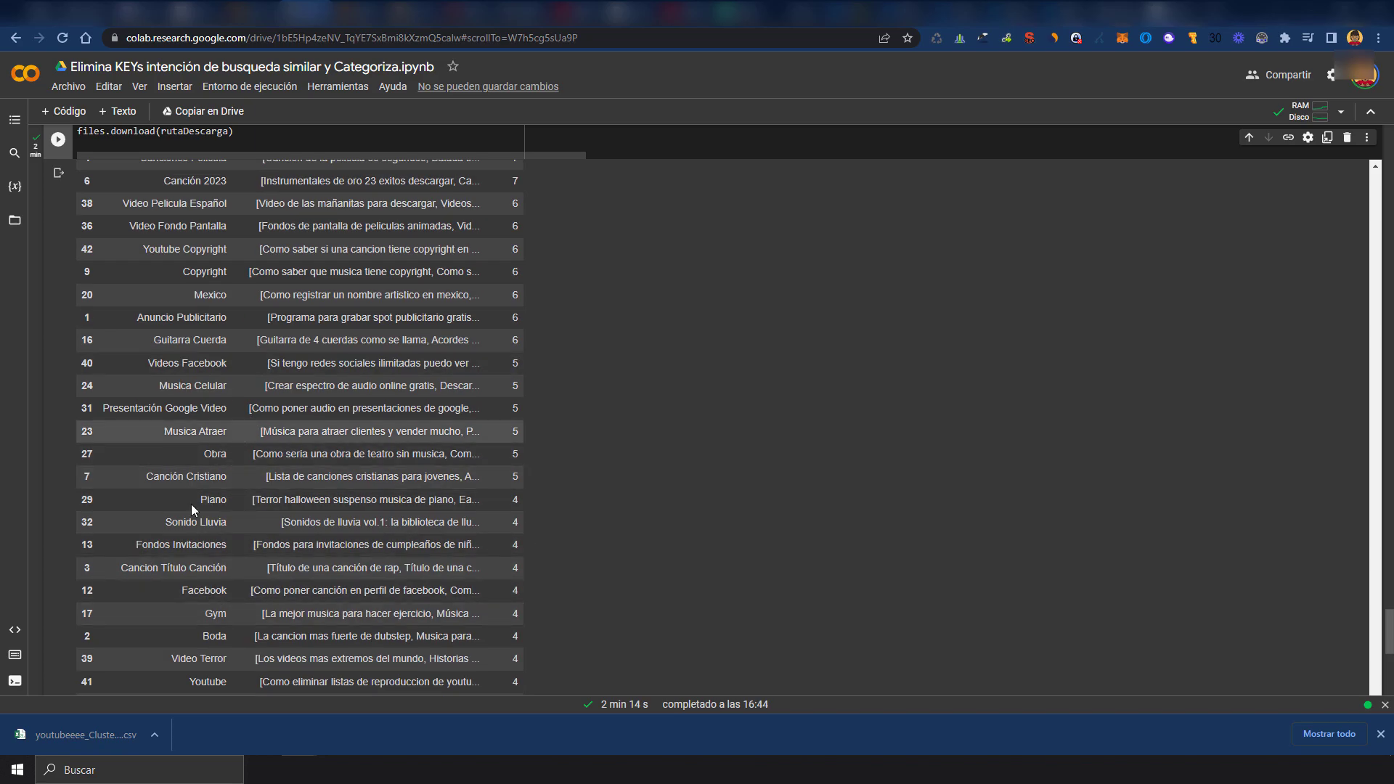
{"action": "scroll", "coordinate": [187, 511], "scroll_direction": "up", "scroll_amount": 4}
{"action": "scroll", "coordinate": [187, 511], "scroll_direction": "up", "scroll_amount": 2}
{"action": "scroll", "coordinate": [163, 501], "scroll_direction": "up", "scroll_amount": 1}
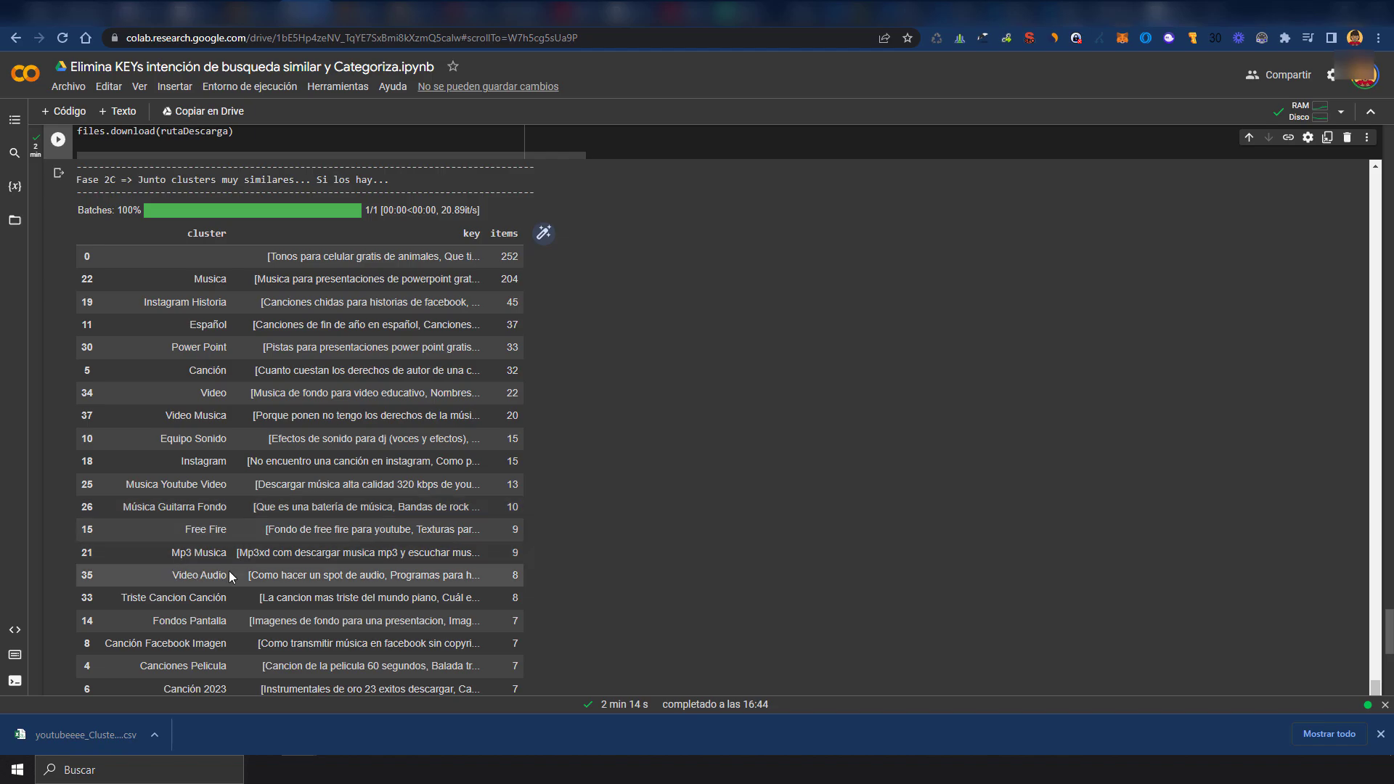
{"action": "left_click", "coordinate": [79, 734]}
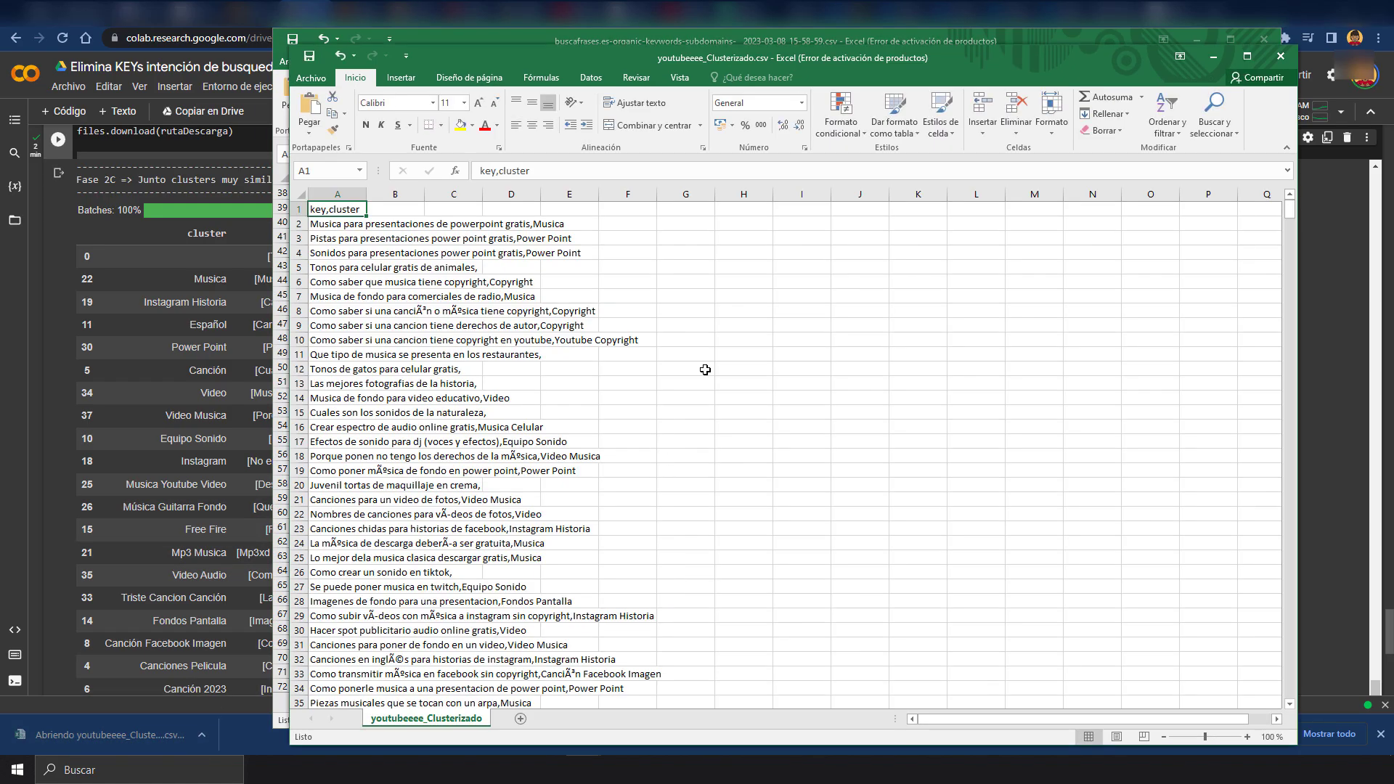
Split column A on commas via Texto en columnas into key and cluster columns
{"action": "left_click", "coordinate": [336, 194]}
{"action": "left_click", "coordinate": [591, 78]}
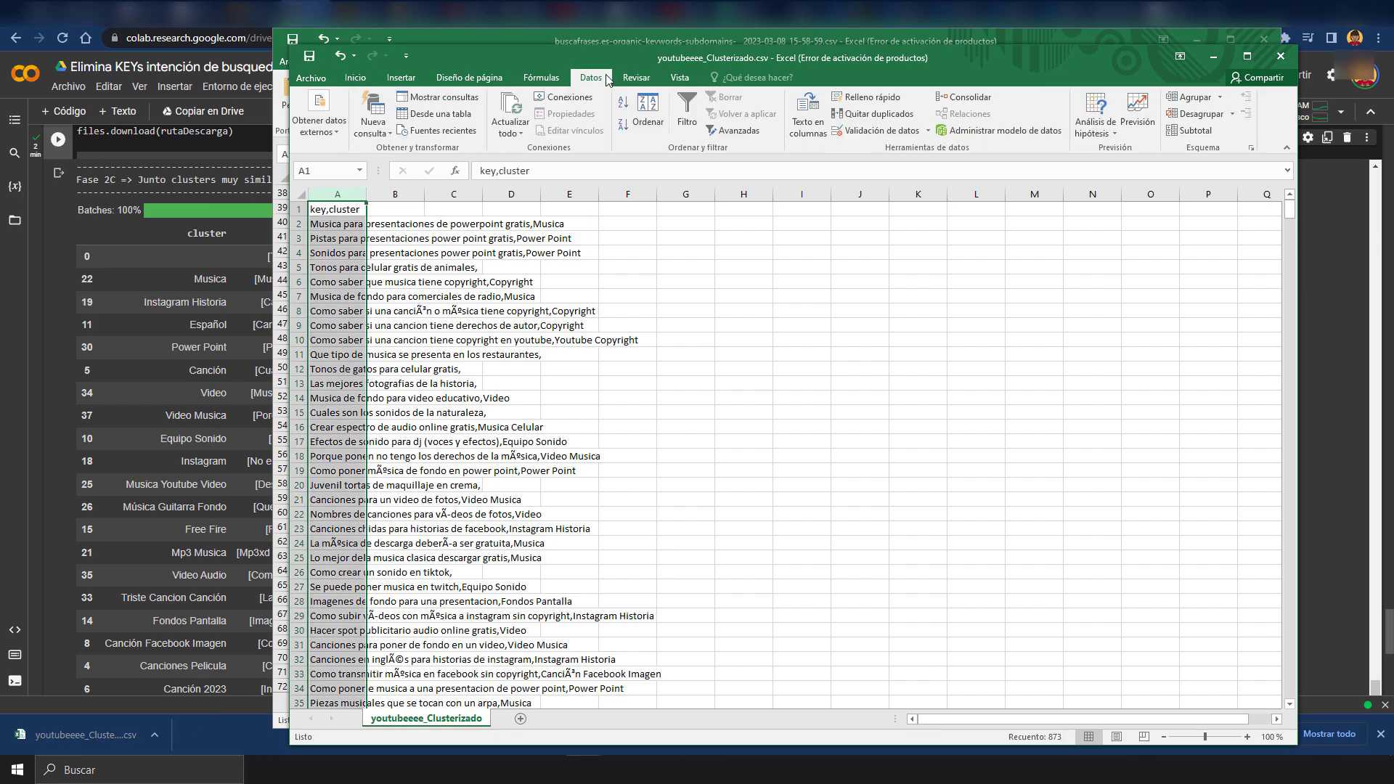
{"action": "left_click", "coordinate": [808, 112]}
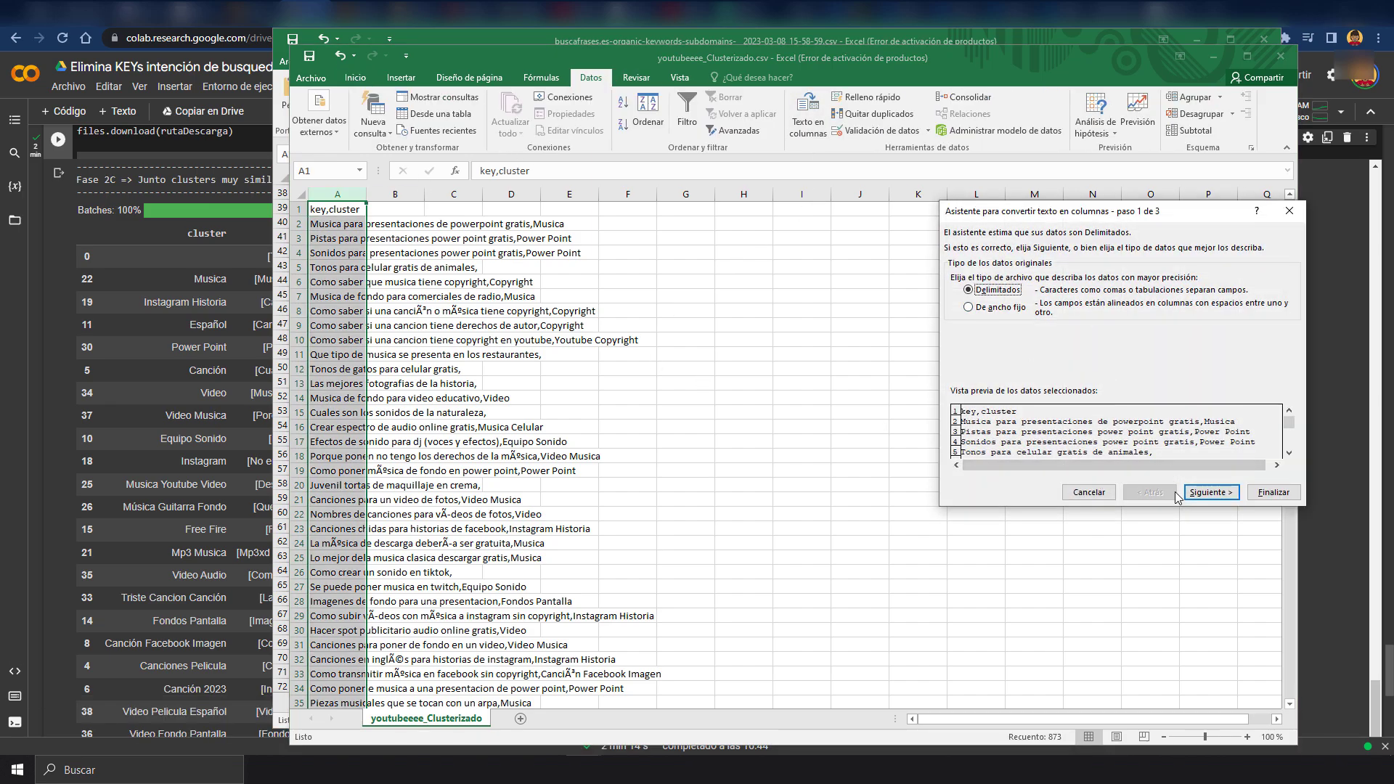
{"action": "left_click", "coordinate": [1206, 492]}
{"action": "left_click", "coordinate": [955, 302]}
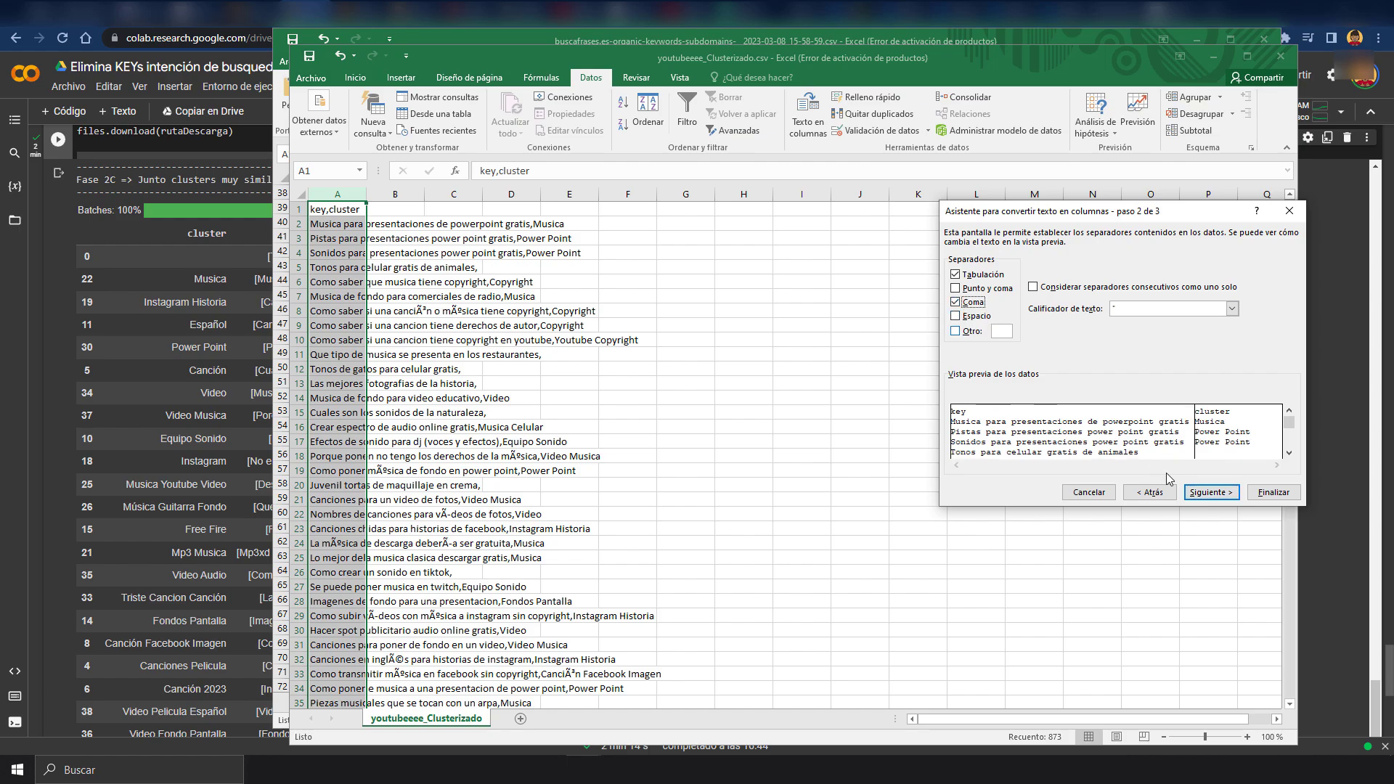
{"action": "left_click", "coordinate": [1211, 493]}
{"action": "left_click", "coordinate": [1273, 492]}
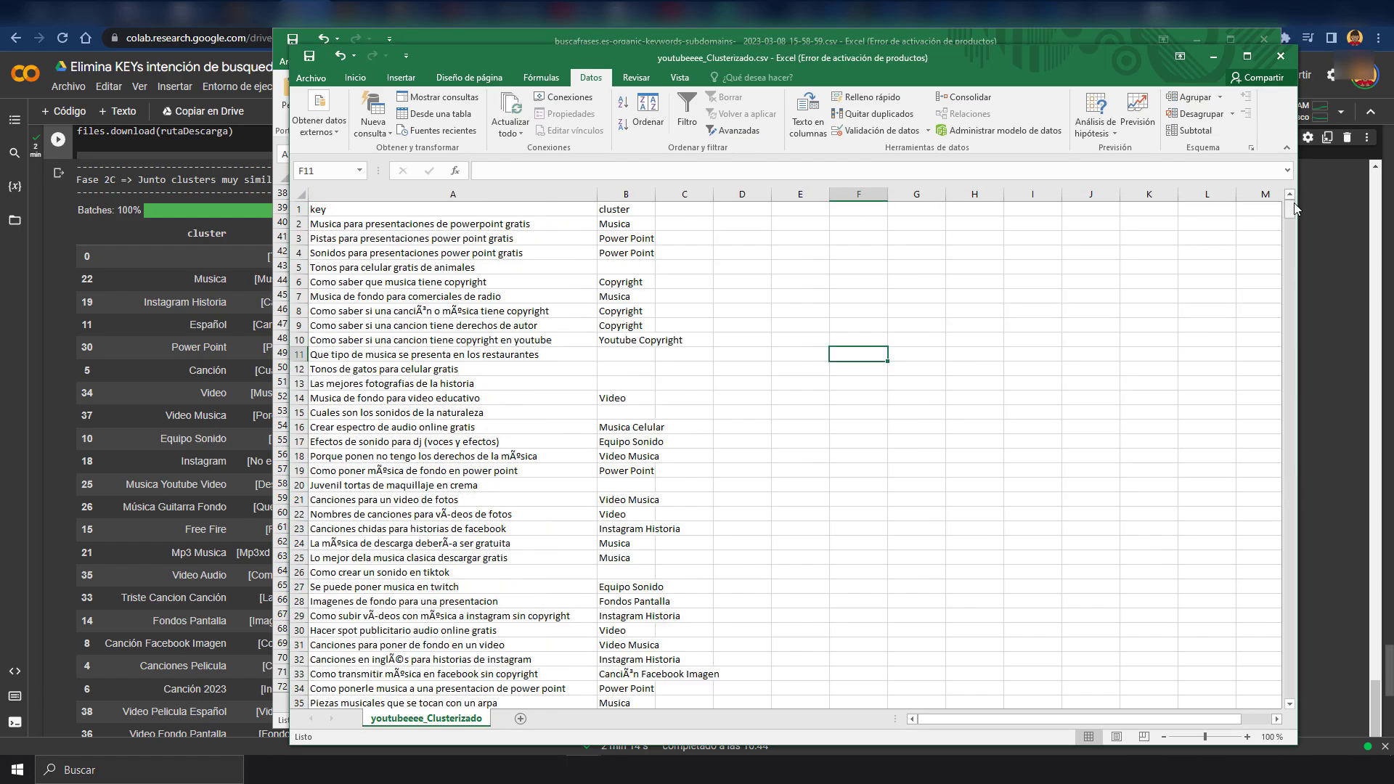
{"action": "left_click_drag", "start_coordinate": [1297, 208], "coordinate": [1292, 690]}
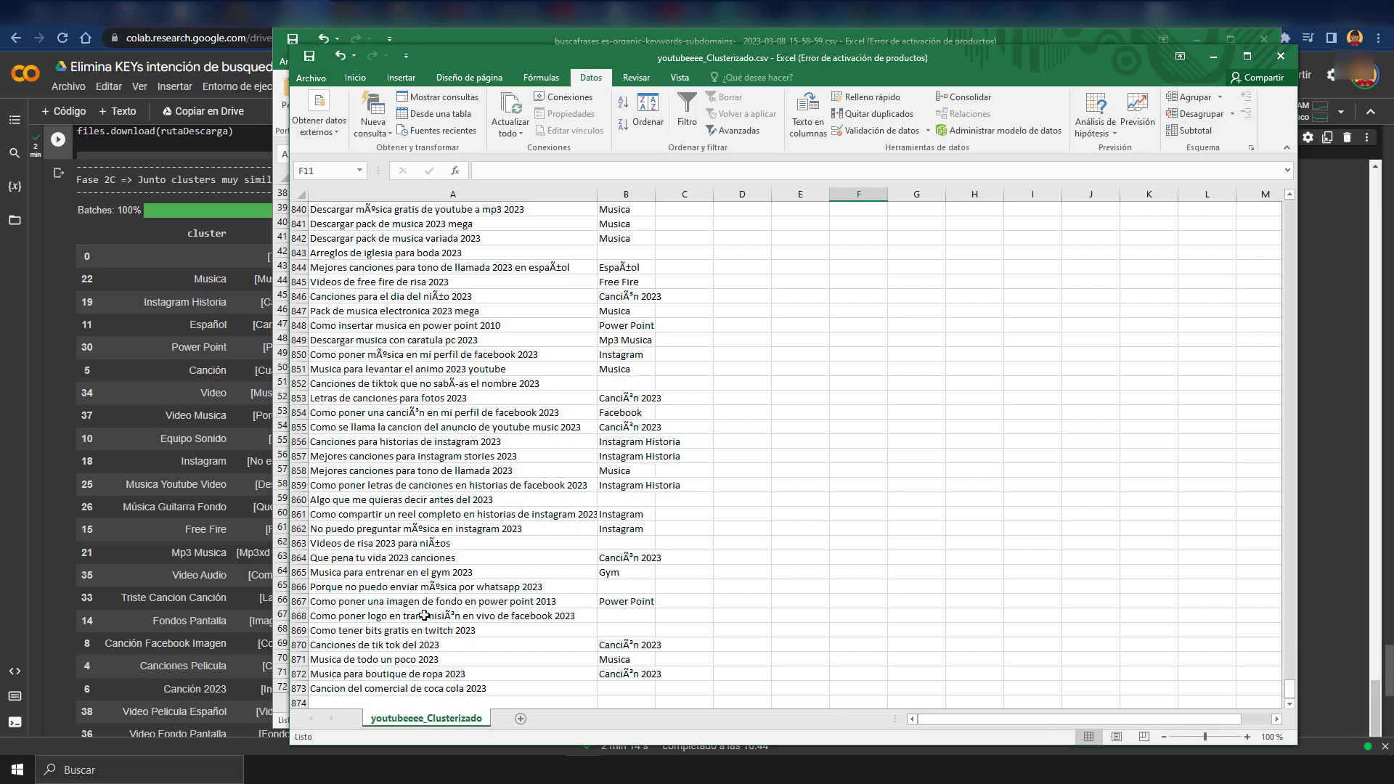
{"action": "scroll", "coordinate": [425, 616], "scroll_direction": "down", "scroll_amount": 2}
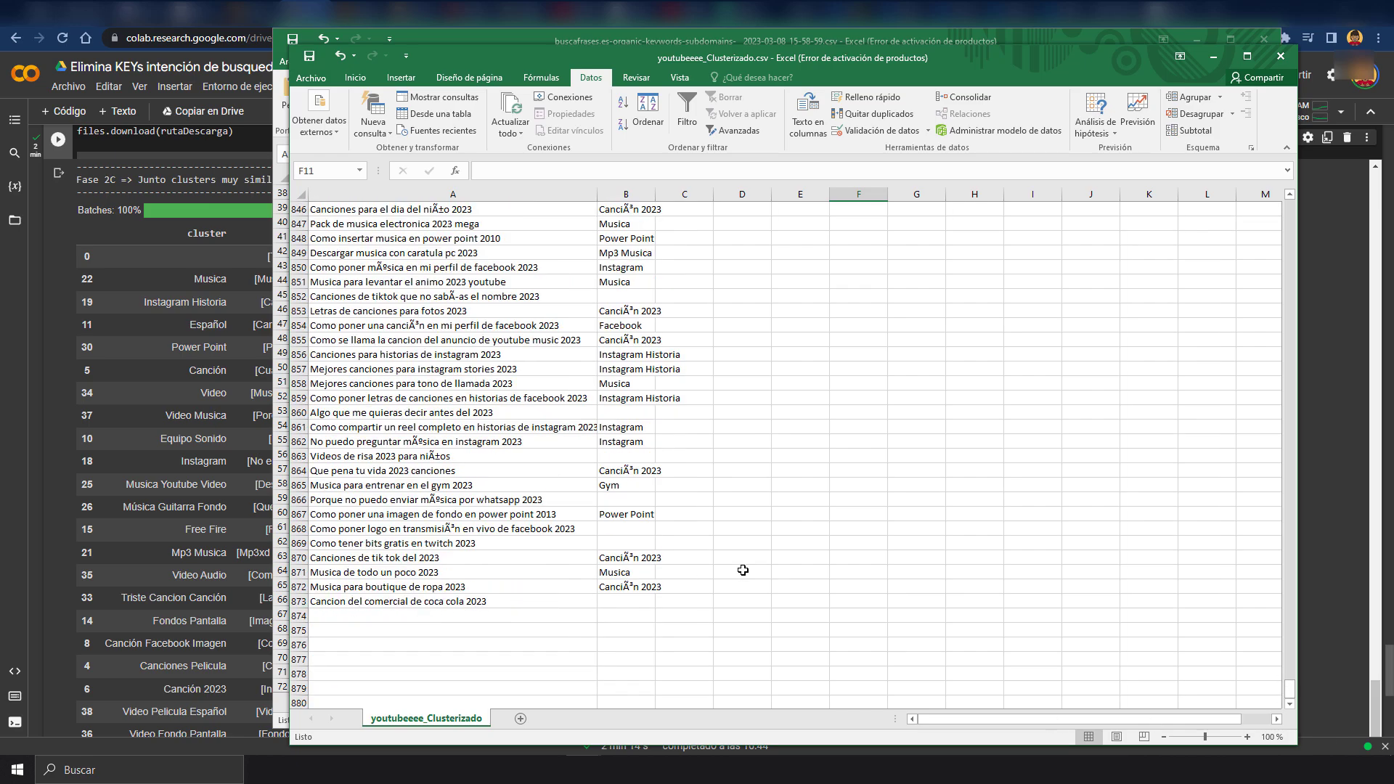
{"action": "left_click_drag", "start_coordinate": [1291, 697], "coordinate": [1291, 210]}
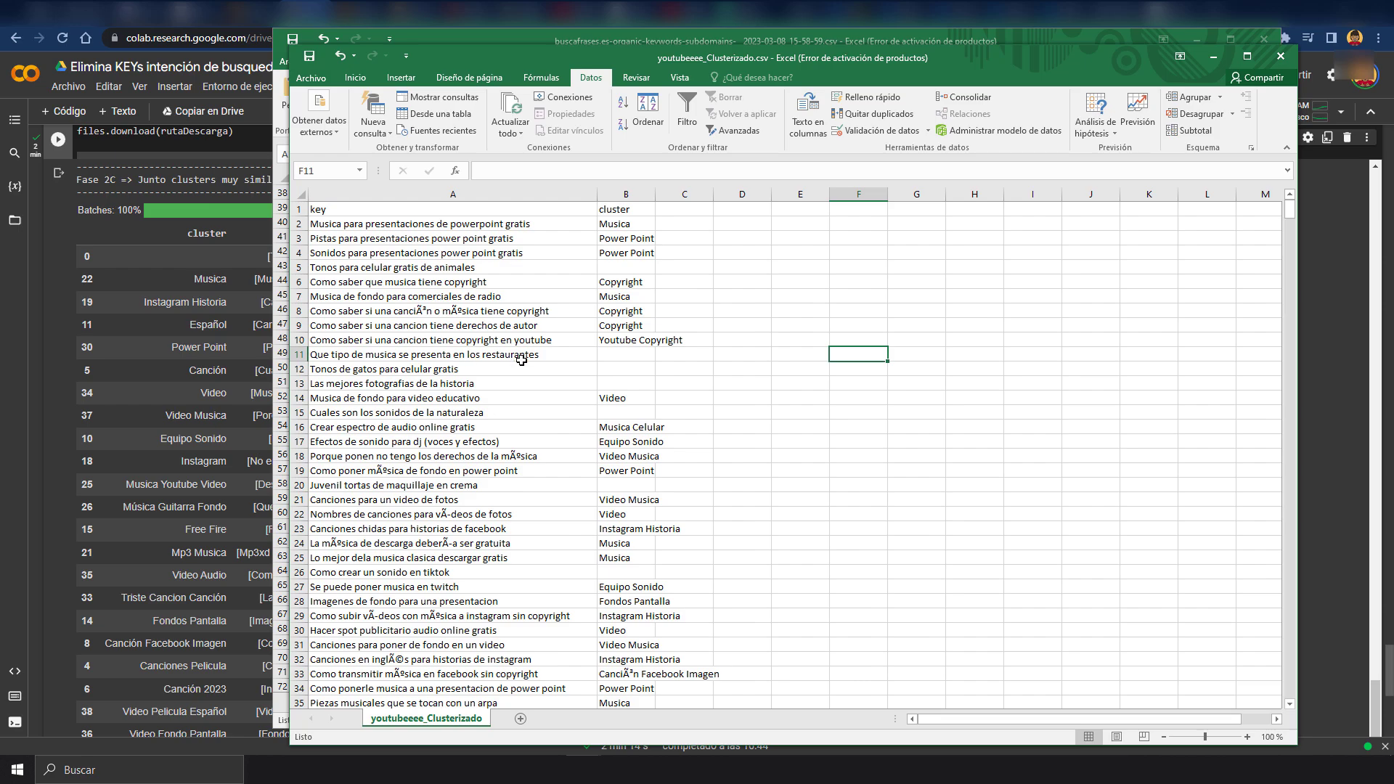
{"action": "left_click", "coordinate": [625, 194]}
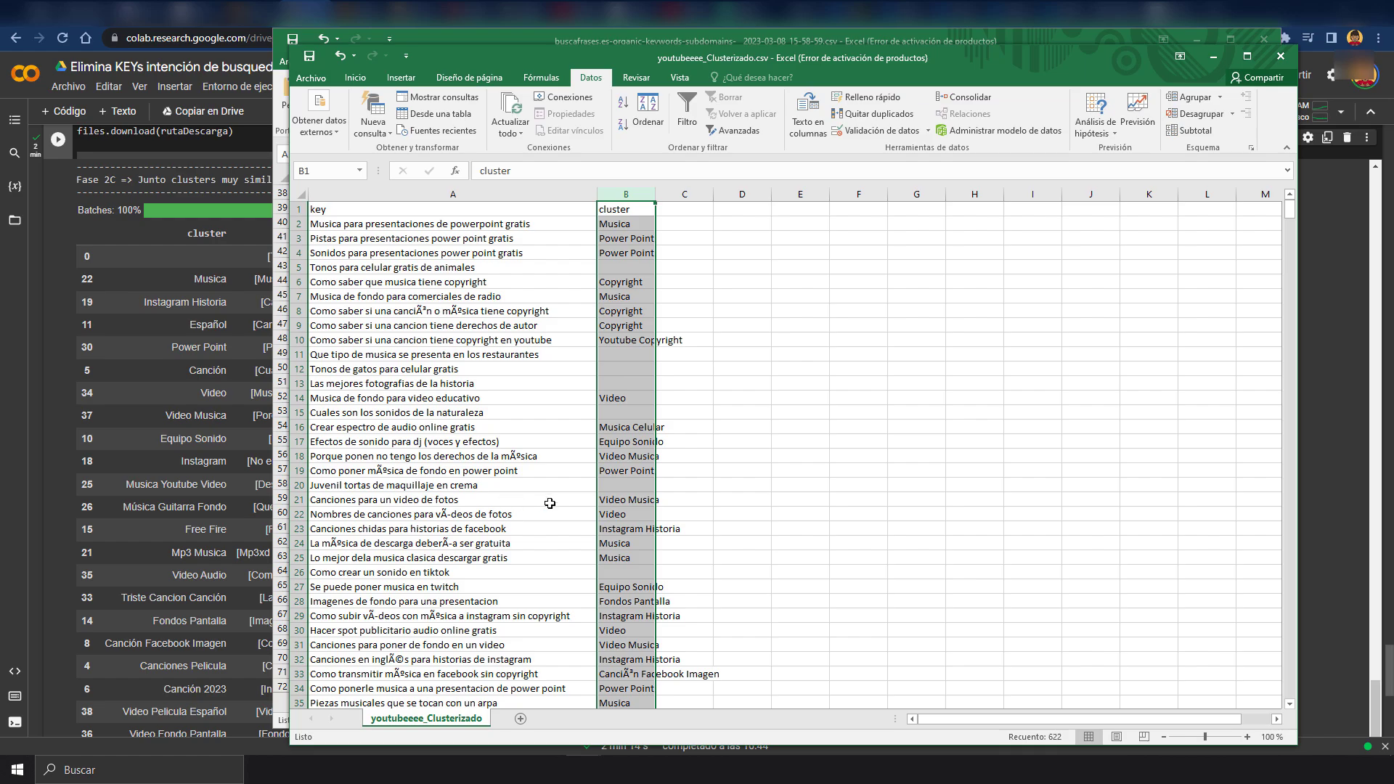
{"action": "scroll", "coordinate": [400, 552], "scroll_direction": "down", "scroll_amount": 9}
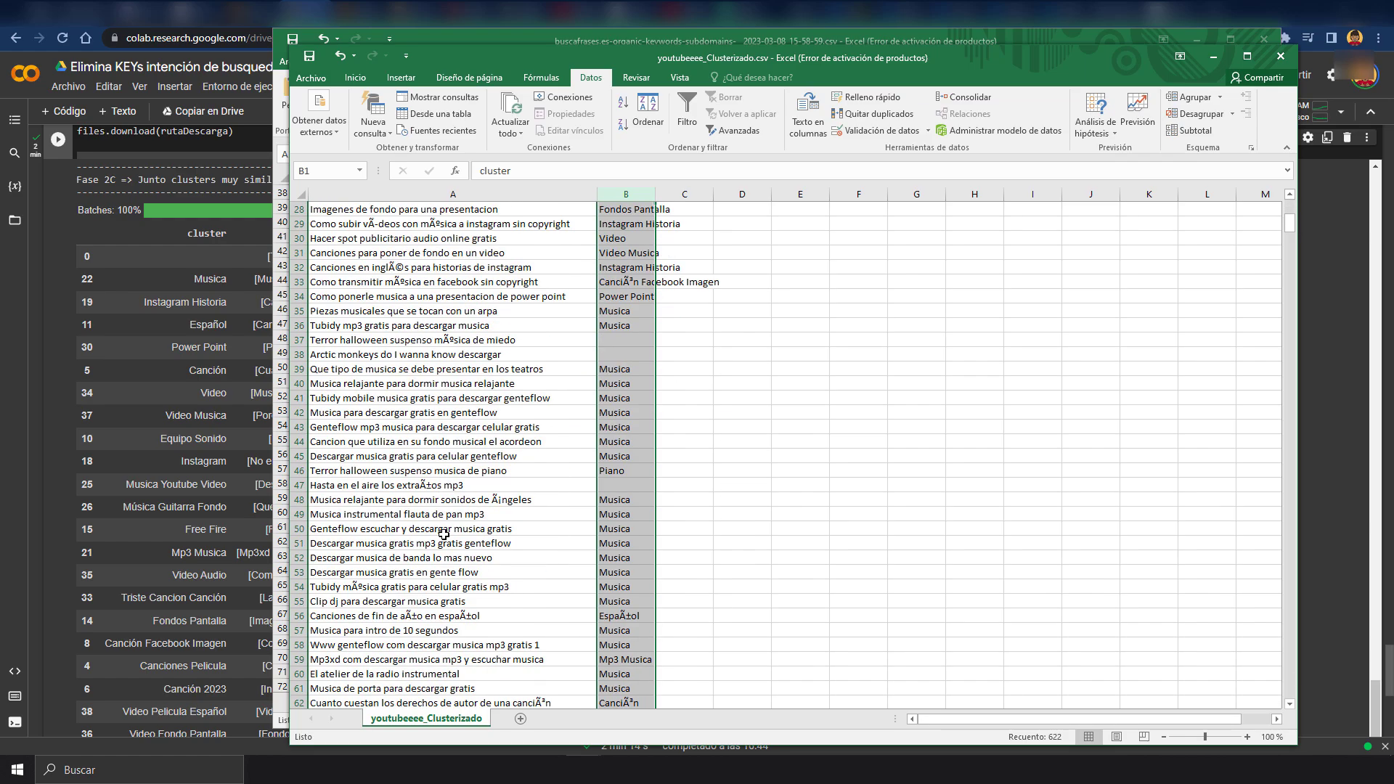
{"action": "scroll", "coordinate": [388, 570], "scroll_direction": "down", "scroll_amount": 6}
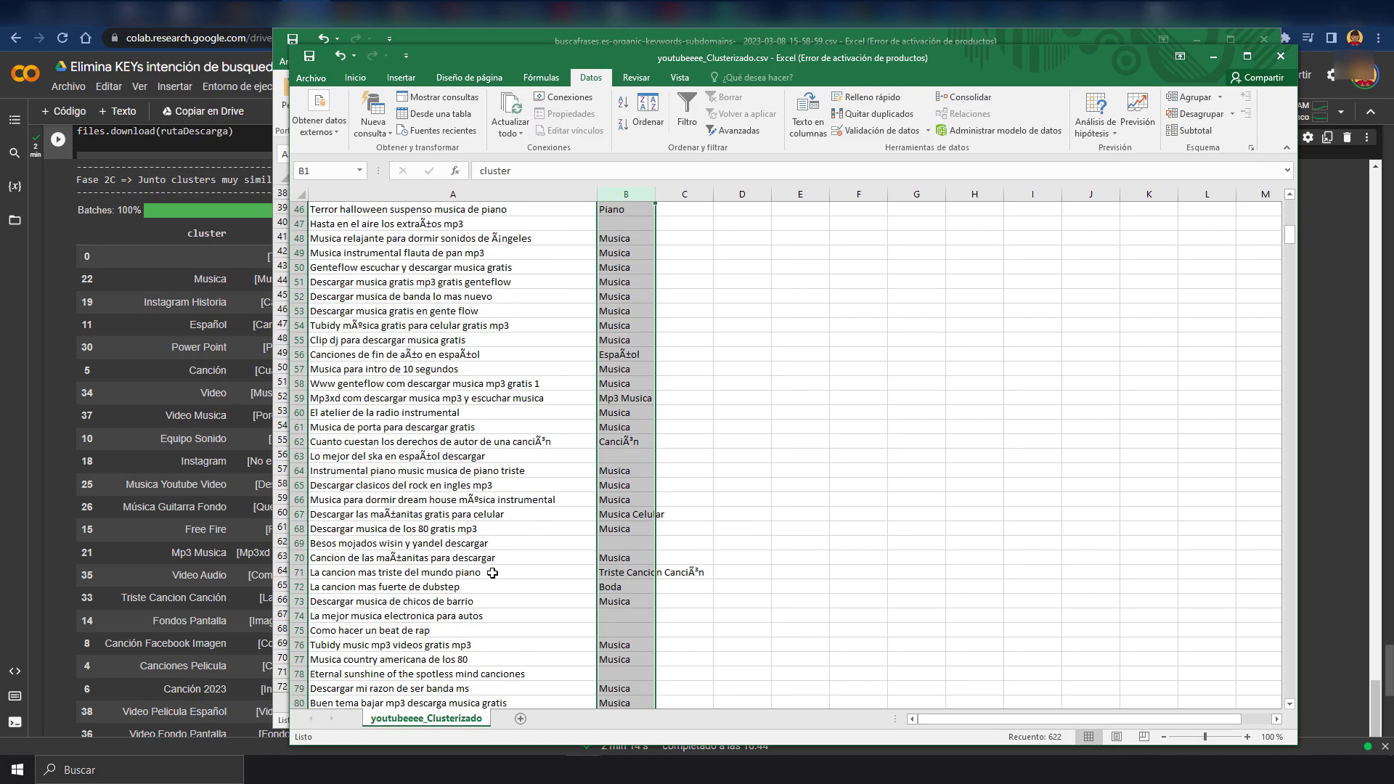
{"action": "scroll", "coordinate": [492, 575], "scroll_direction": "up", "scroll_amount": 5}
{"action": "scroll", "coordinate": [457, 227], "scroll_direction": "up", "scroll_amount": 2}
{"action": "scroll", "coordinate": [454, 231], "scroll_direction": "up", "scroll_amount": 1}
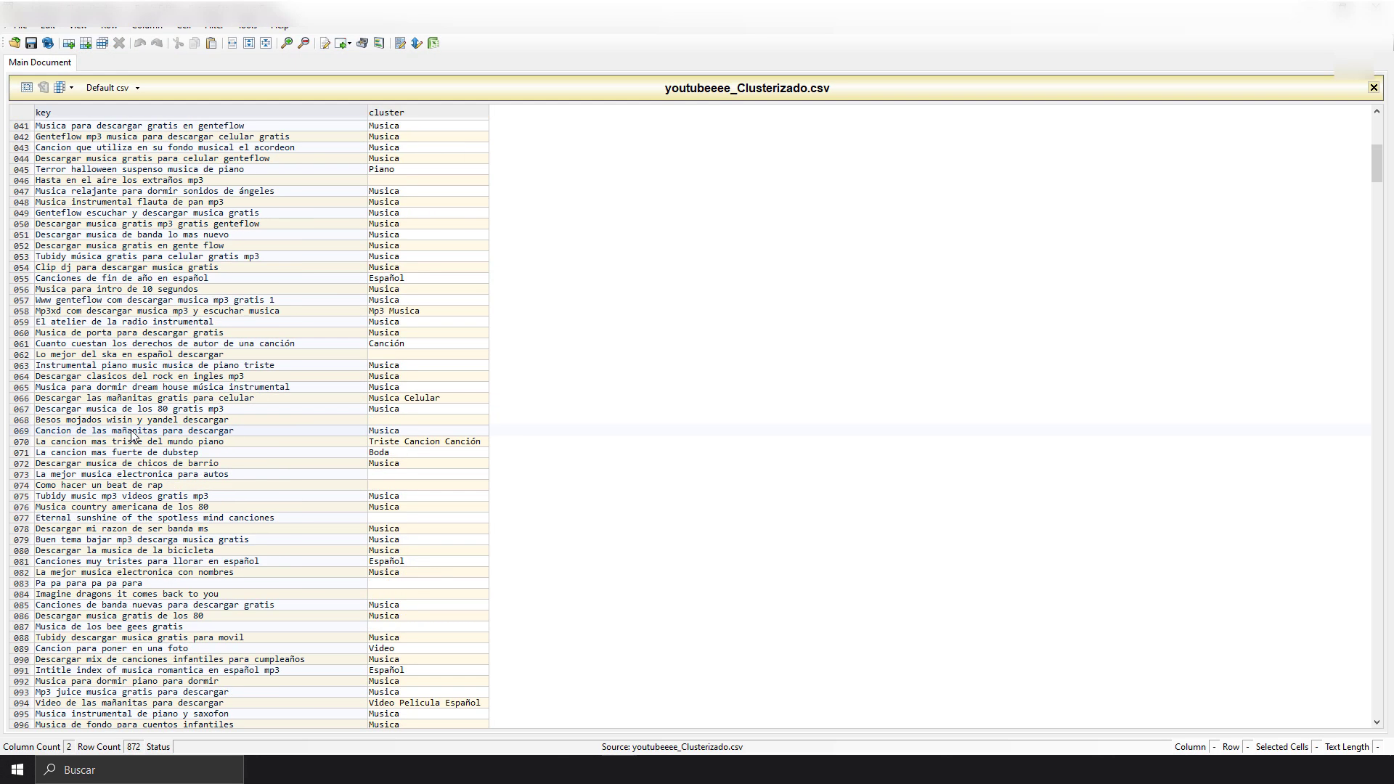
Scroll to the end of the 872 keyword rows and back up to the top
{"action": "scroll", "coordinate": [133, 435], "scroll_direction": "down", "scroll_amount": 10}
{"action": "scroll", "coordinate": [167, 450], "scroll_direction": "down", "scroll_amount": 10}
{"action": "scroll", "coordinate": [211, 472], "scroll_direction": "down", "scroll_amount": 10}
{"action": "scroll", "coordinate": [263, 496], "scroll_direction": "down", "scroll_amount": 10}
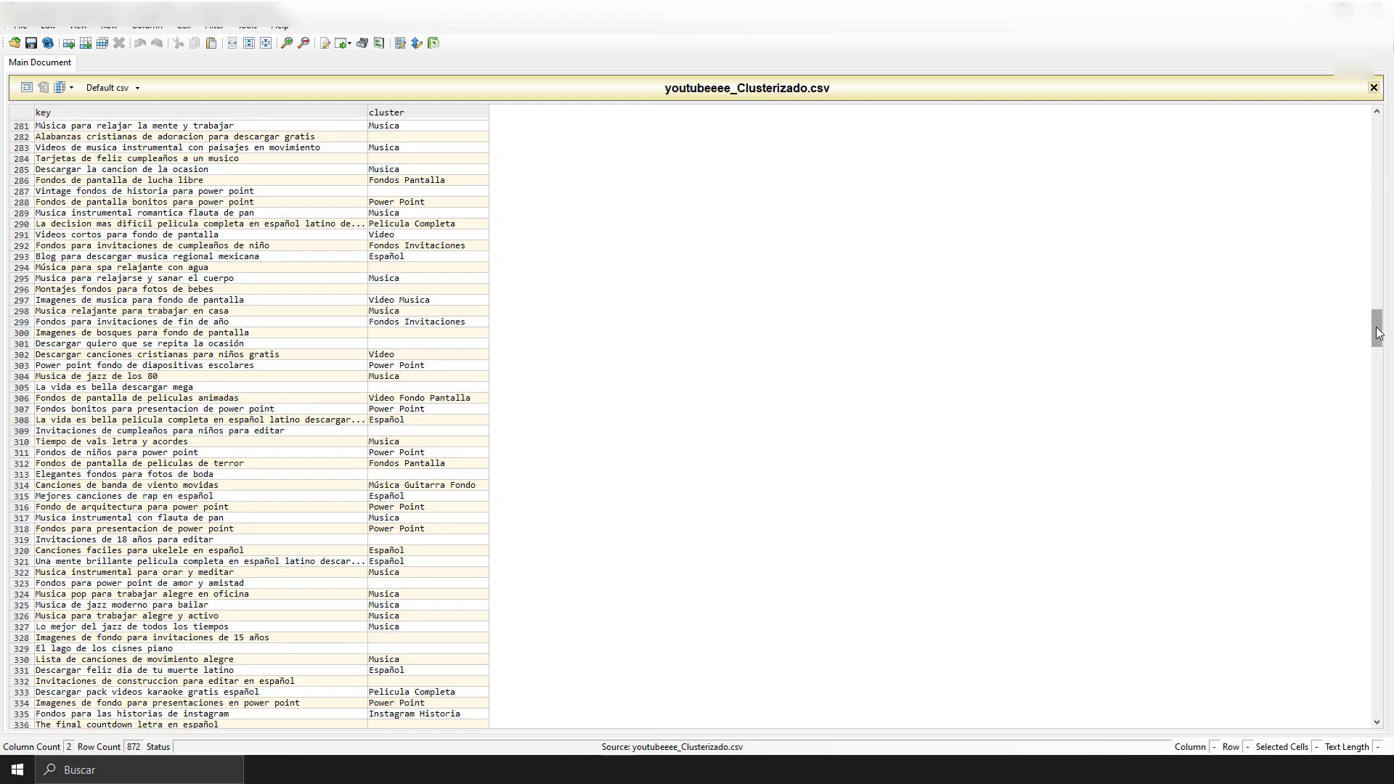
{"action": "left_click_drag", "start_coordinate": [1377, 334], "coordinate": [1387, 726]}
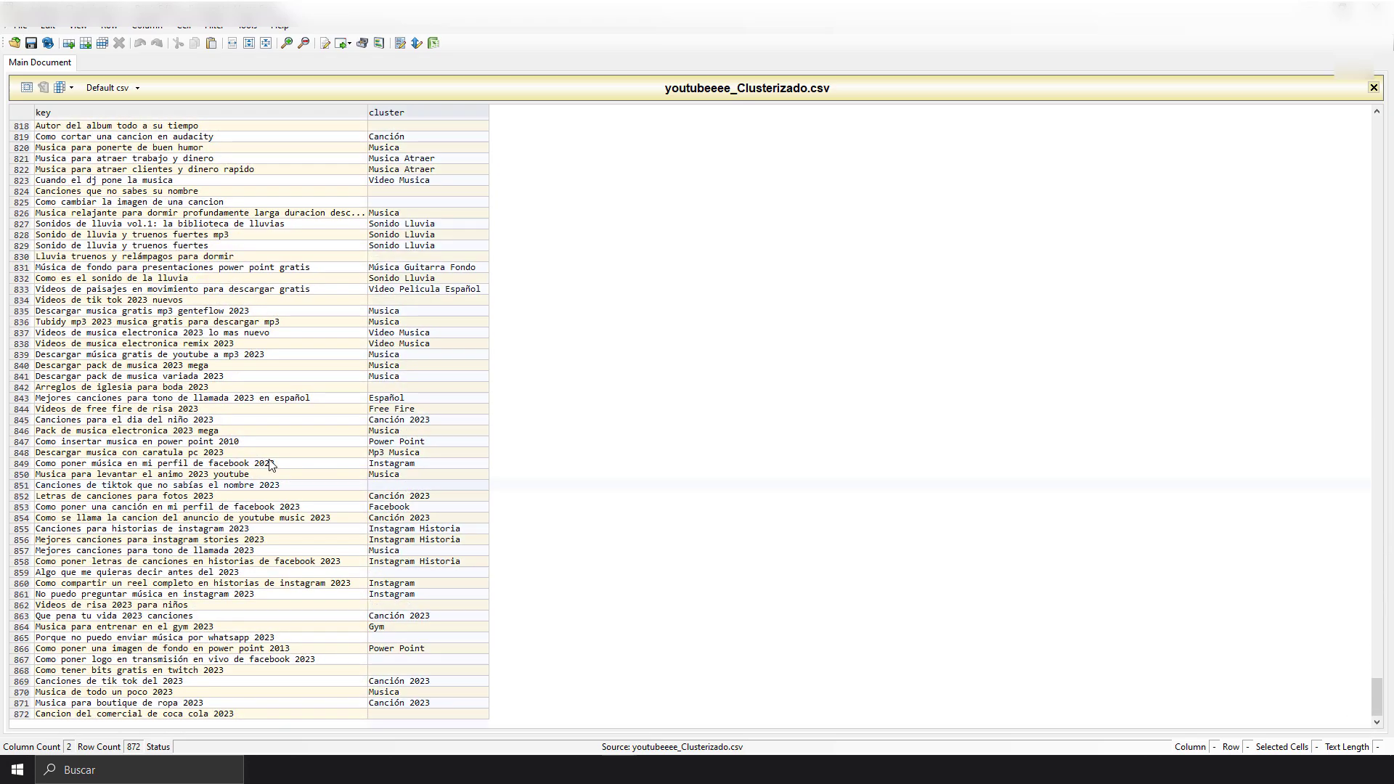
{"action": "scroll", "coordinate": [147, 539], "scroll_direction": "up", "scroll_amount": 9}
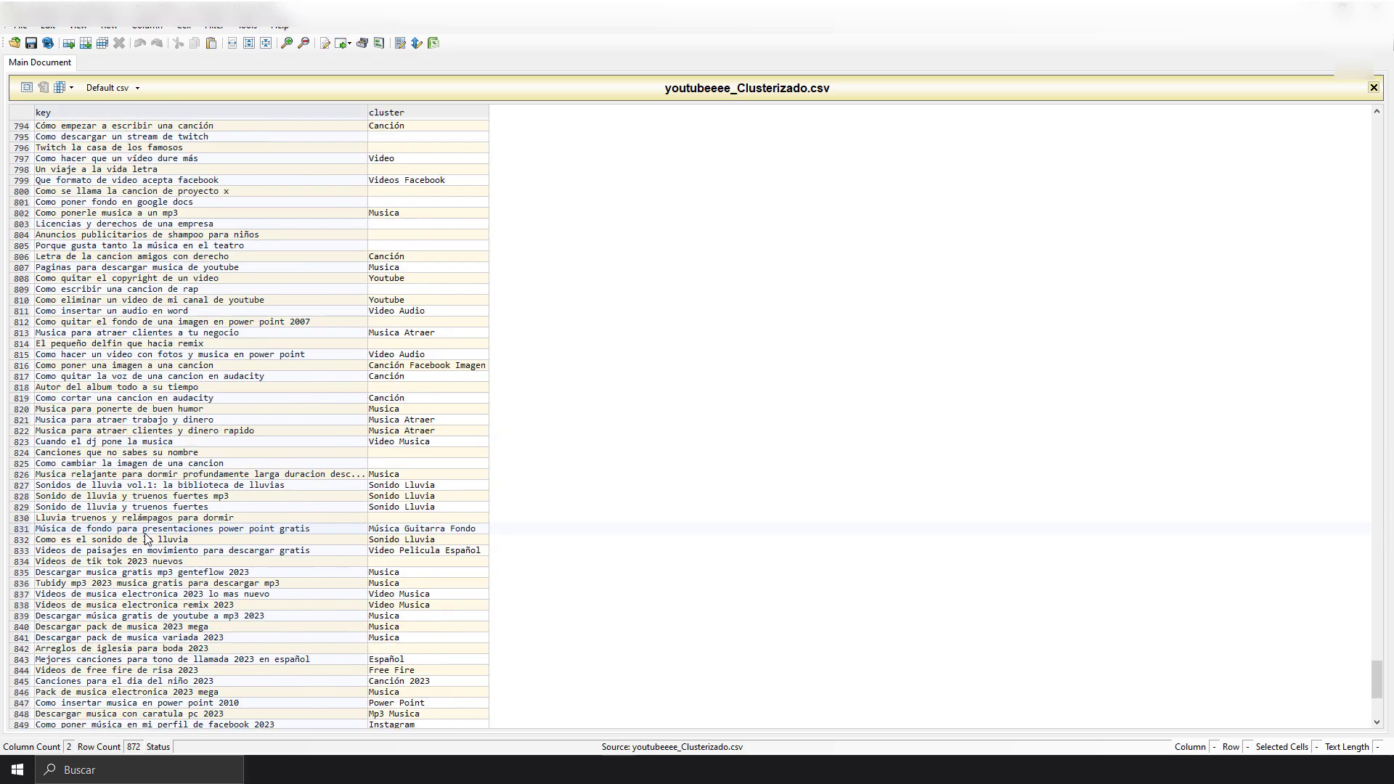
{"action": "scroll", "coordinate": [147, 540], "scroll_direction": "up", "scroll_amount": 20}
{"action": "scroll", "coordinate": [148, 540], "scroll_direction": "up", "scroll_amount": 20}
{"action": "scroll", "coordinate": [153, 537], "scroll_direction": "up", "scroll_amount": 20}
{"action": "scroll", "coordinate": [156, 534], "scroll_direction": "up", "scroll_amount": 20}
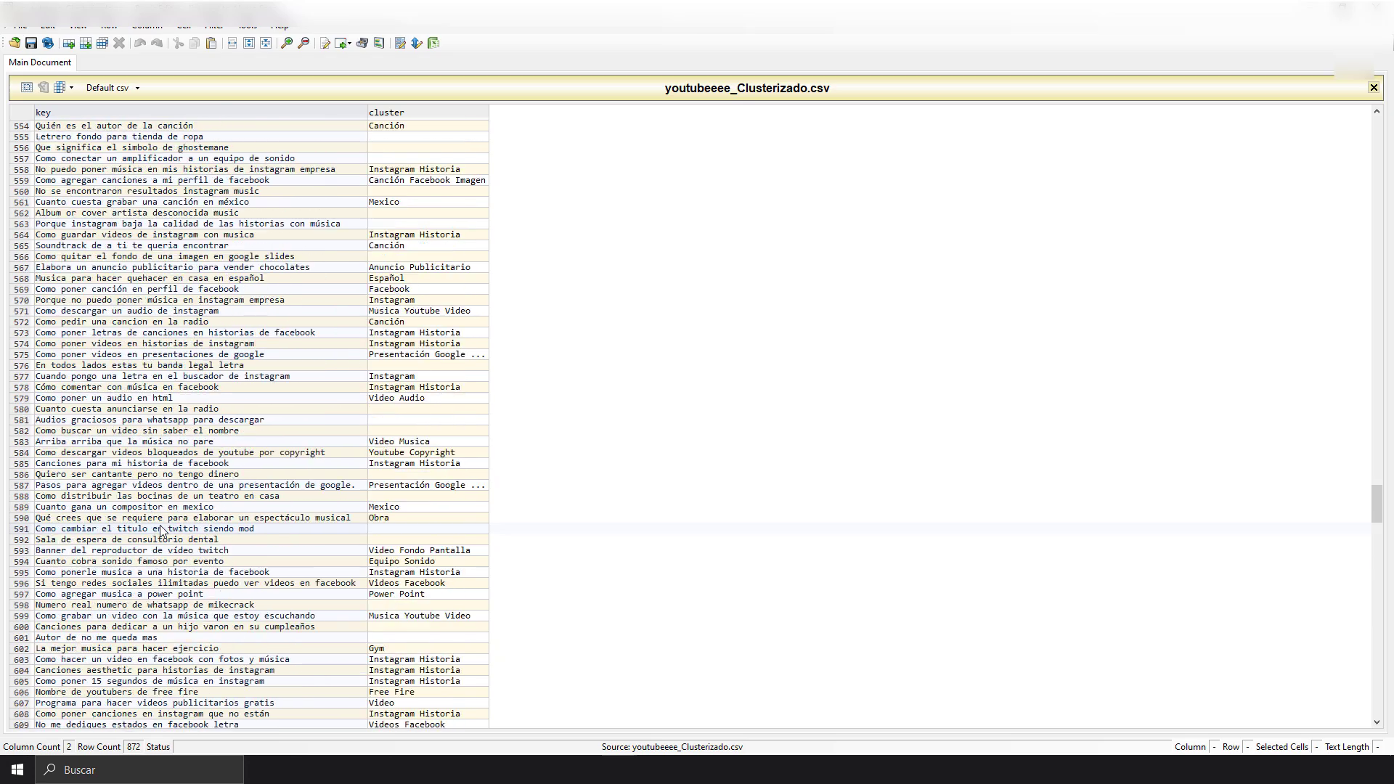
{"action": "scroll", "coordinate": [161, 531], "scroll_direction": "up", "scroll_amount": 20}
{"action": "scroll", "coordinate": [161, 531], "scroll_direction": "up", "scroll_amount": 20}
{"action": "scroll", "coordinate": [161, 531], "scroll_direction": "up", "scroll_amount": 20}
{"action": "scroll", "coordinate": [161, 531], "scroll_direction": "up", "scroll_amount": 19}
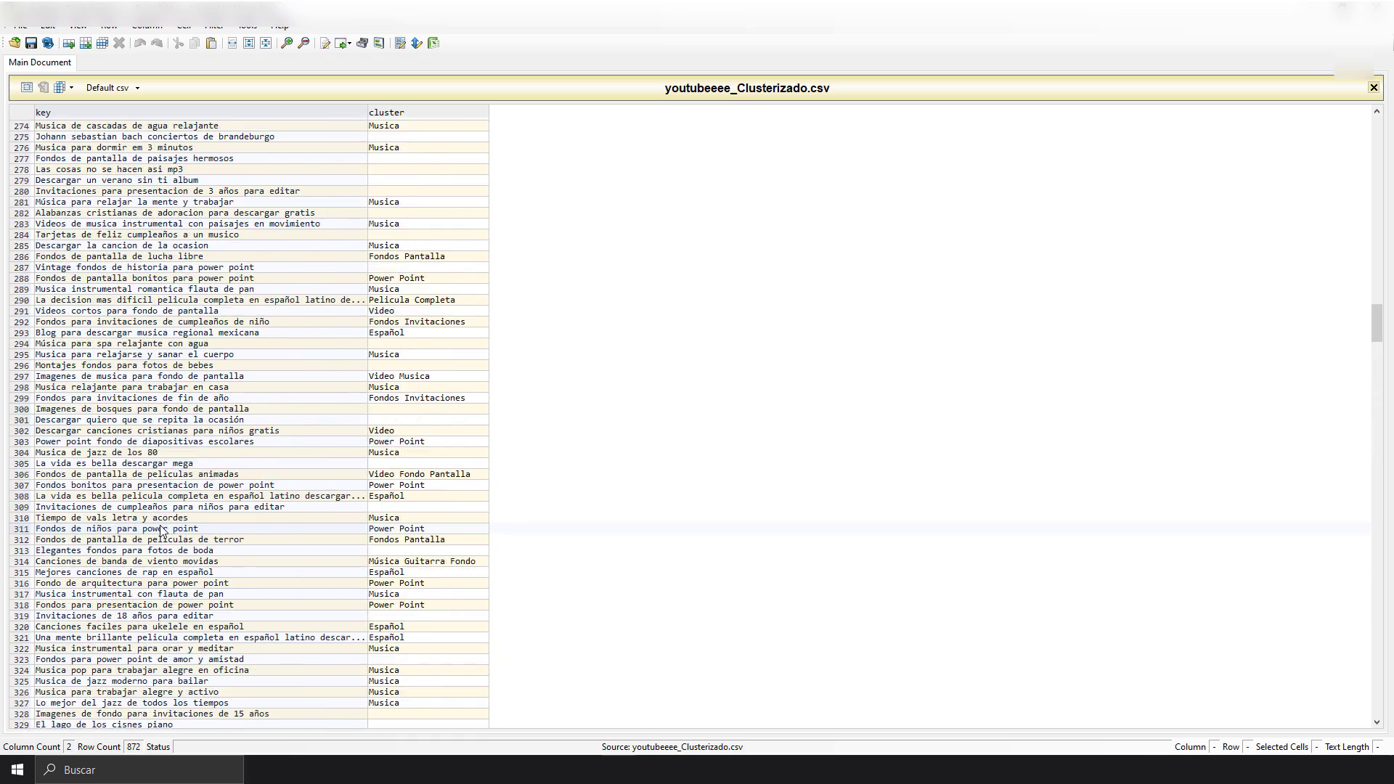
{"action": "scroll", "coordinate": [161, 531], "scroll_direction": "up", "scroll_amount": 8}
{"action": "scroll", "coordinate": [161, 531], "scroll_direction": "up", "scroll_amount": 20}
{"action": "scroll", "coordinate": [161, 531], "scroll_direction": "up", "scroll_amount": 20}
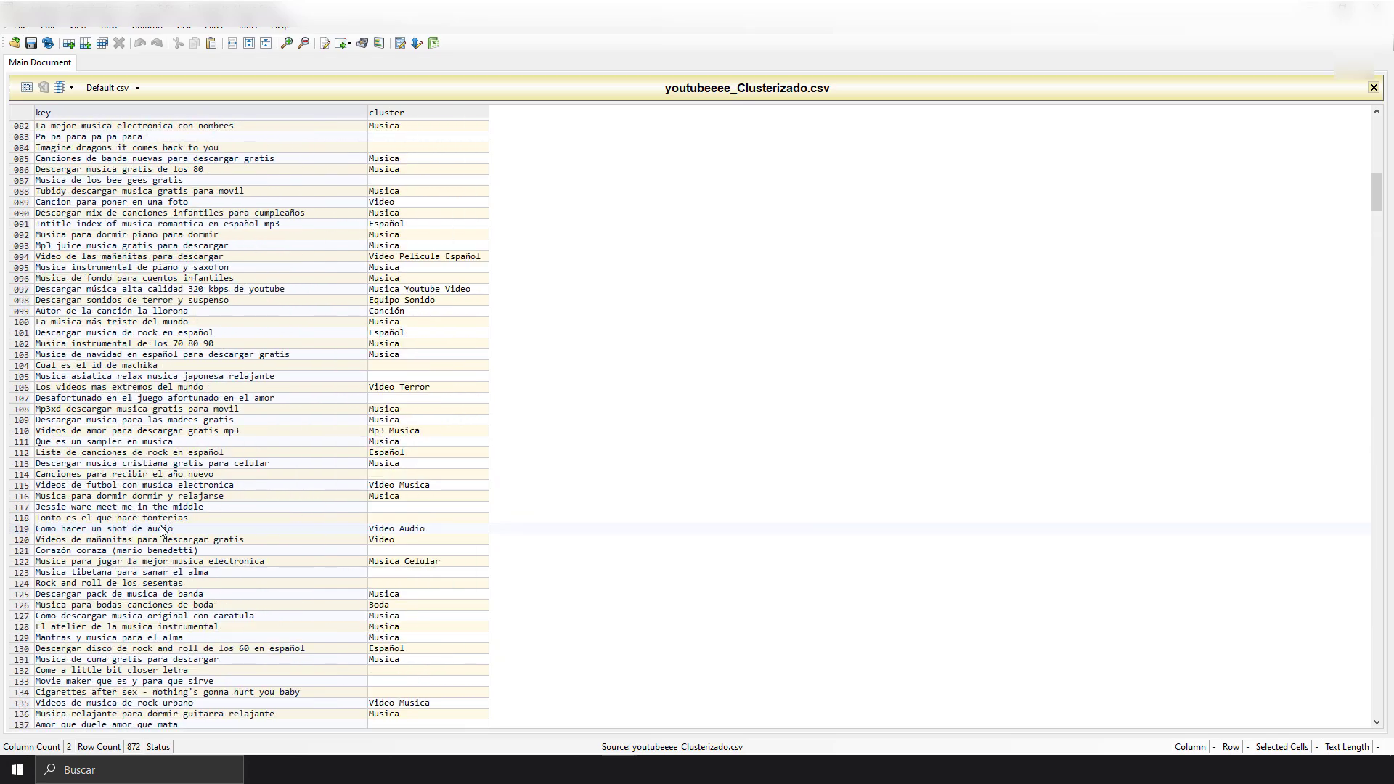
{"action": "scroll", "coordinate": [161, 531], "scroll_direction": "up", "scroll_amount": 20}
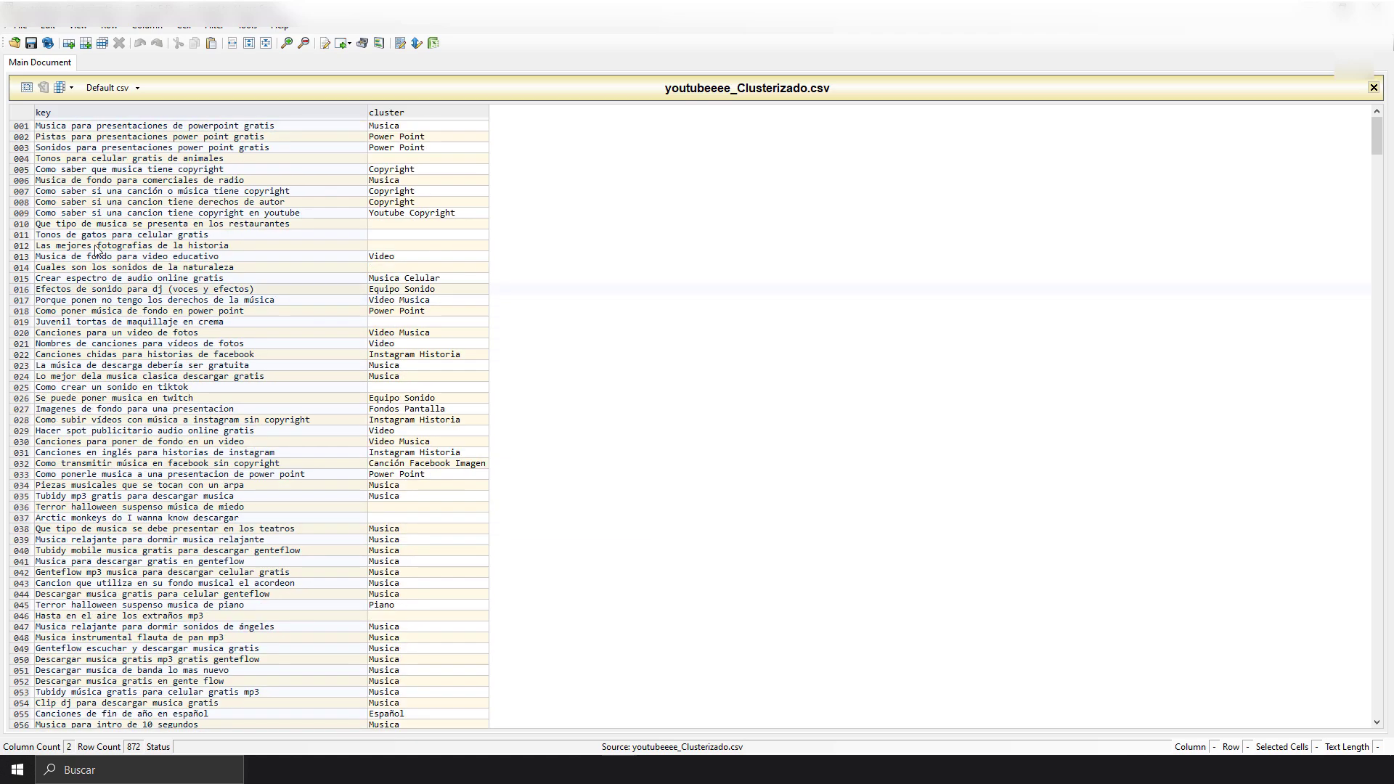
Scroll down again through the keywords and their cluster labels
{"action": "scroll", "coordinate": [259, 451], "scroll_direction": "down", "scroll_amount": 8}
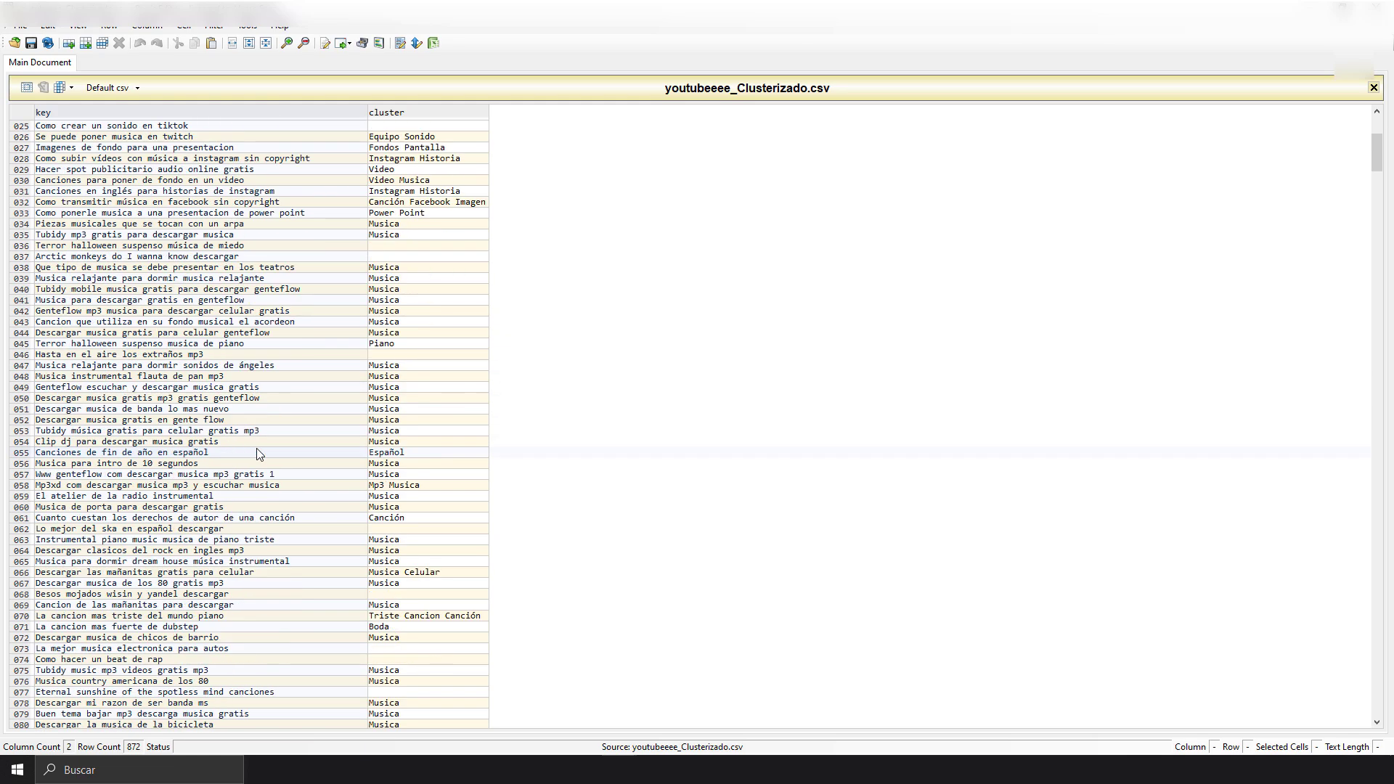
{"action": "scroll", "coordinate": [259, 454], "scroll_direction": "down", "scroll_amount": 8}
{"action": "scroll", "coordinate": [260, 454], "scroll_direction": "down", "scroll_amount": 10}
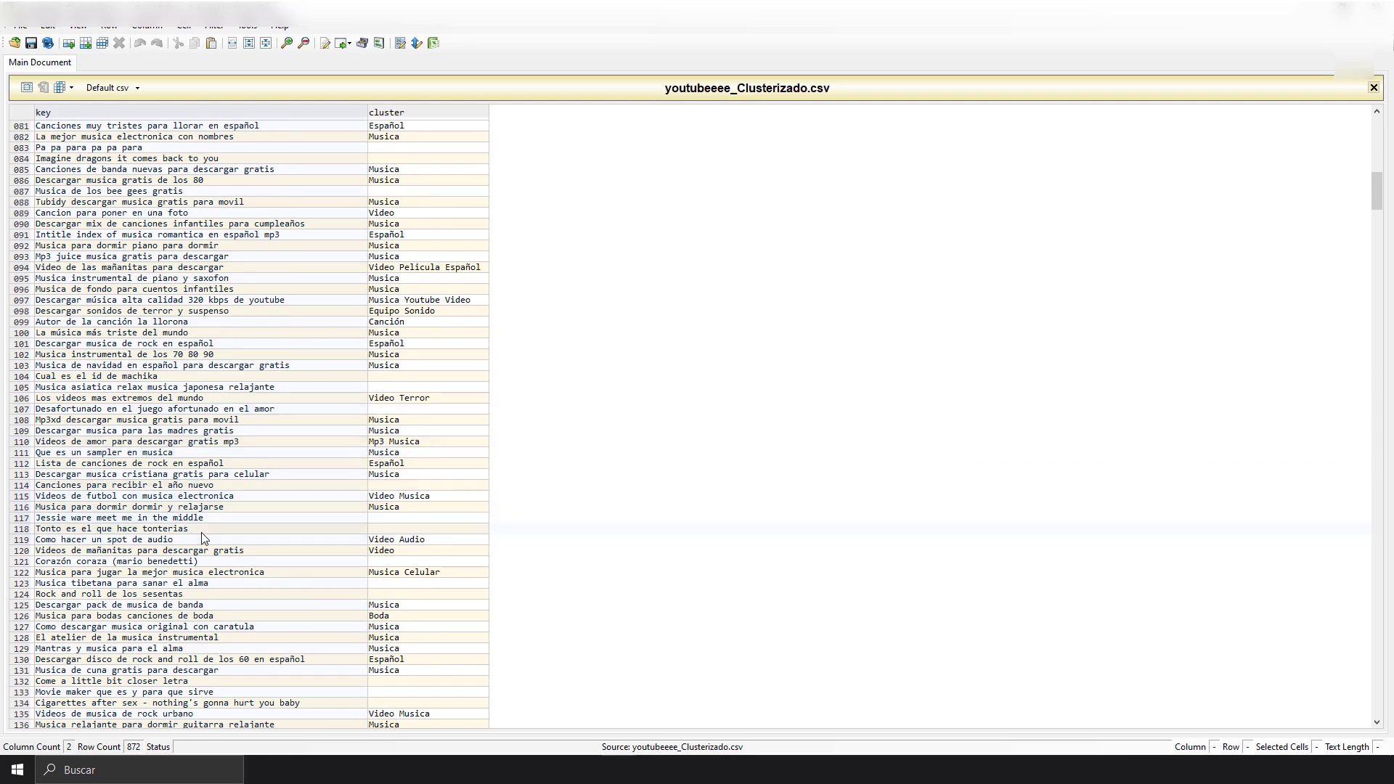
{"action": "scroll", "coordinate": [202, 563], "scroll_direction": "down", "scroll_amount": 3}
{"action": "scroll", "coordinate": [206, 566], "scroll_direction": "down", "scroll_amount": 13}
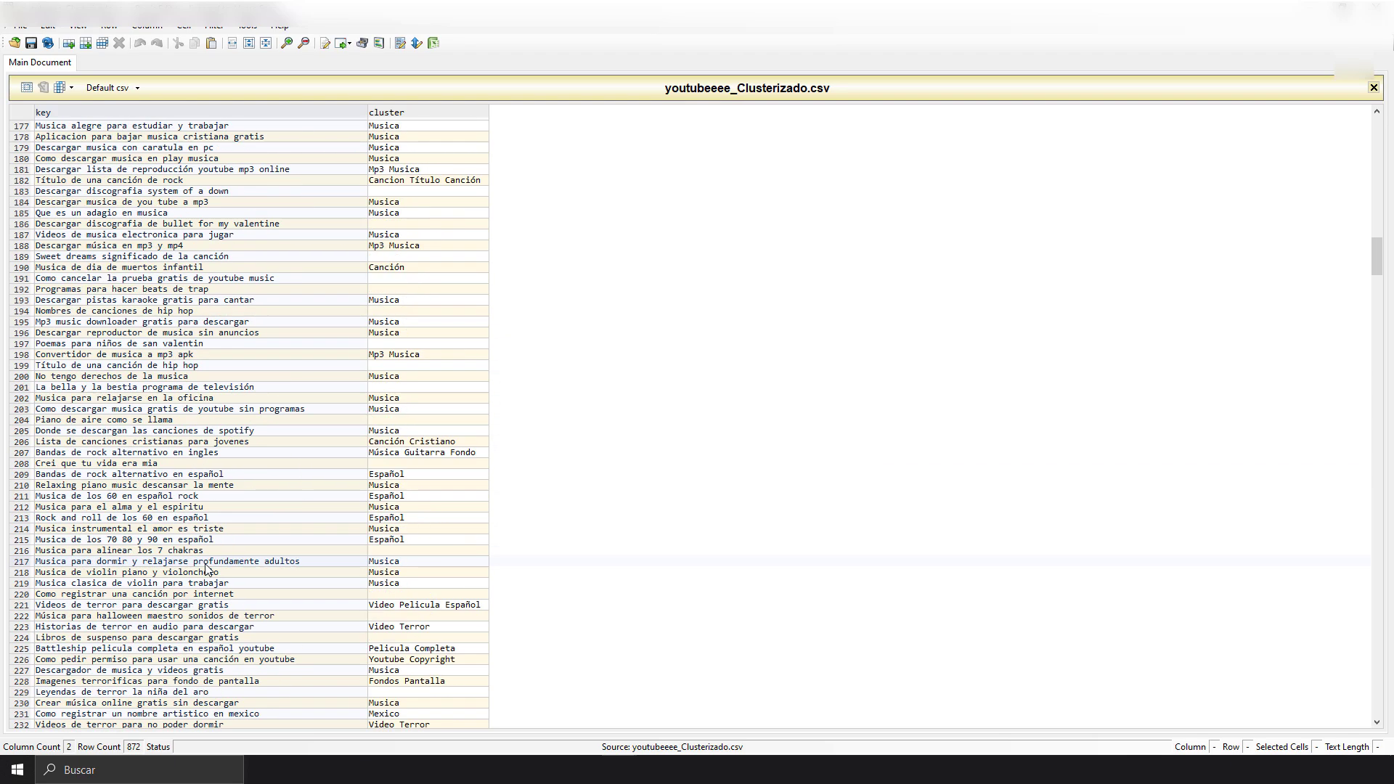
{"action": "scroll", "coordinate": [208, 569], "scroll_direction": "down", "scroll_amount": 20}
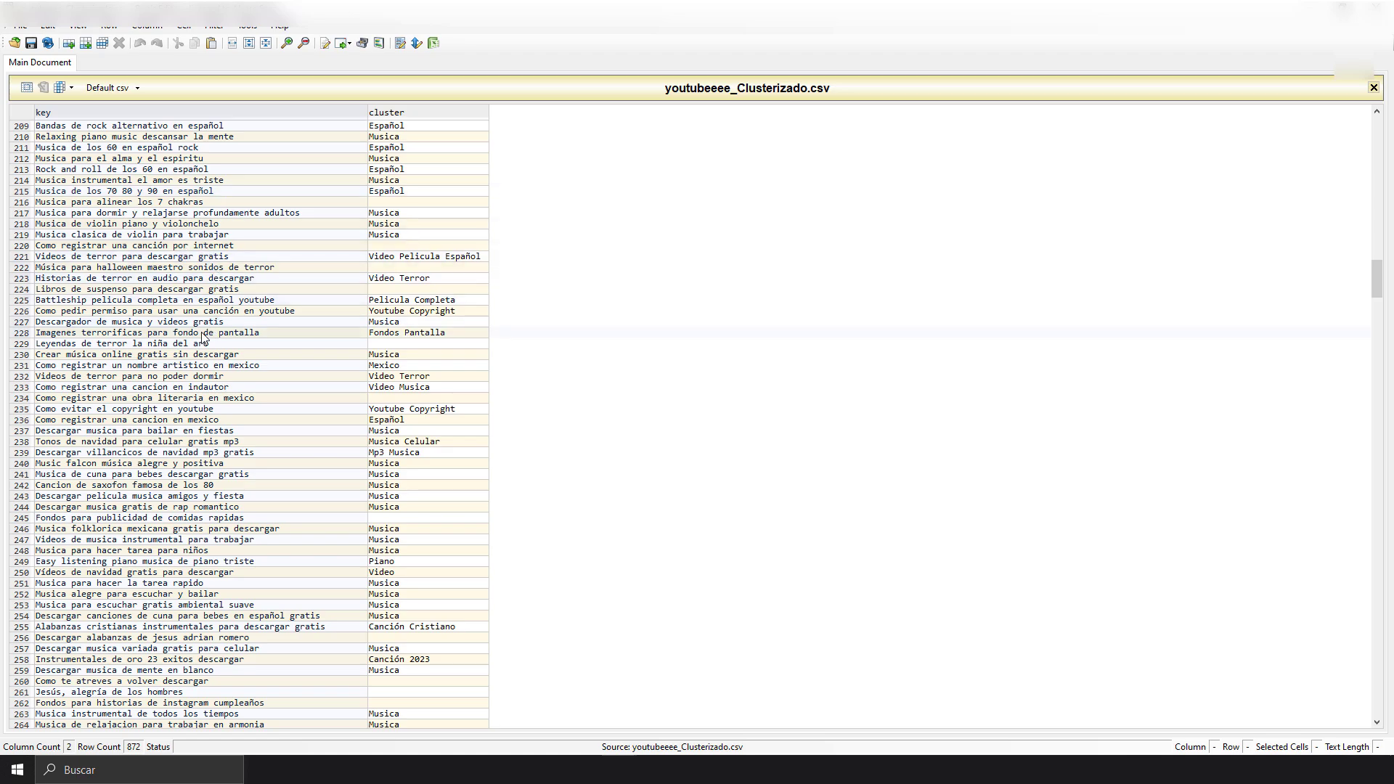
{"action": "scroll", "coordinate": [220, 375], "scroll_direction": "down", "scroll_amount": 10}
{"action": "scroll", "coordinate": [217, 411], "scroll_direction": "down", "scroll_amount": 10}
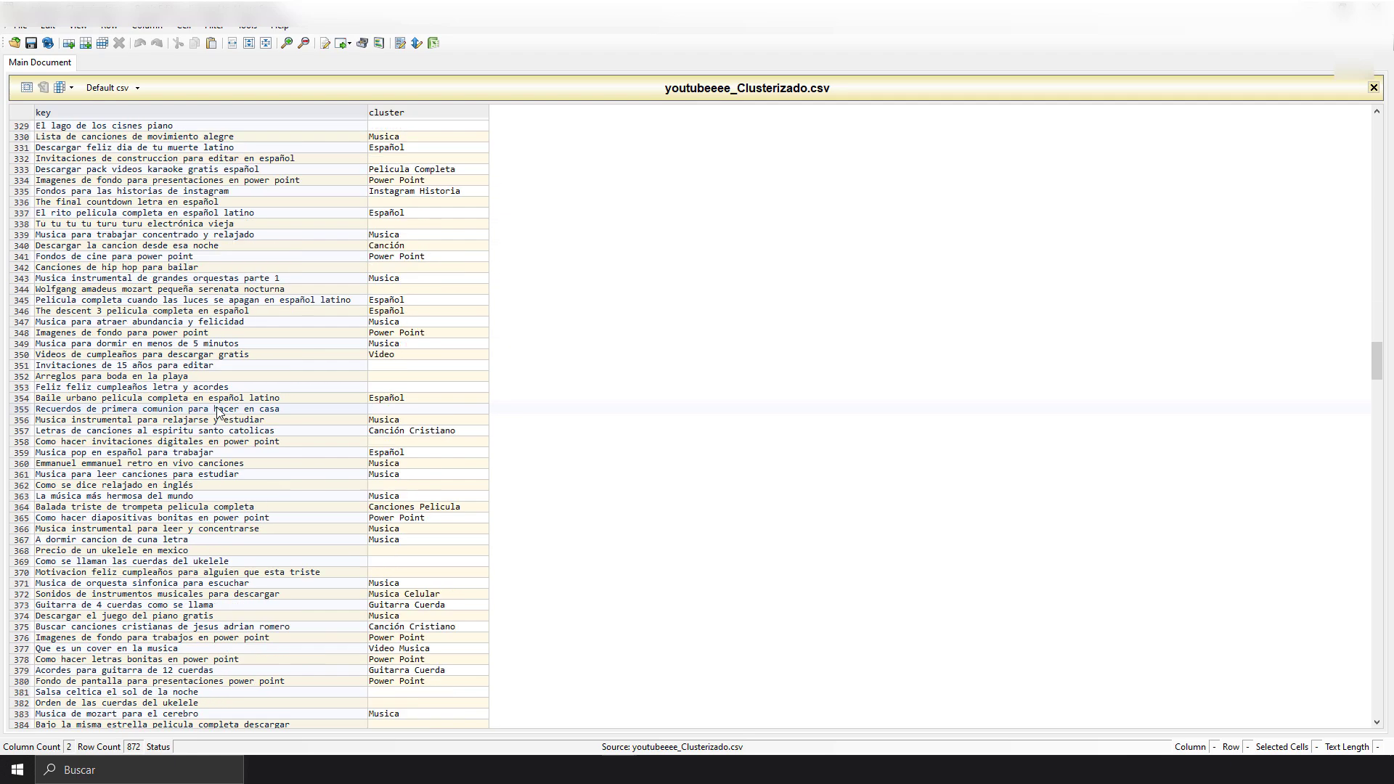
{"action": "scroll", "coordinate": [218, 411], "scroll_direction": "down", "scroll_amount": 4}
{"action": "scroll", "coordinate": [218, 411], "scroll_direction": "down", "scroll_amount": 4}
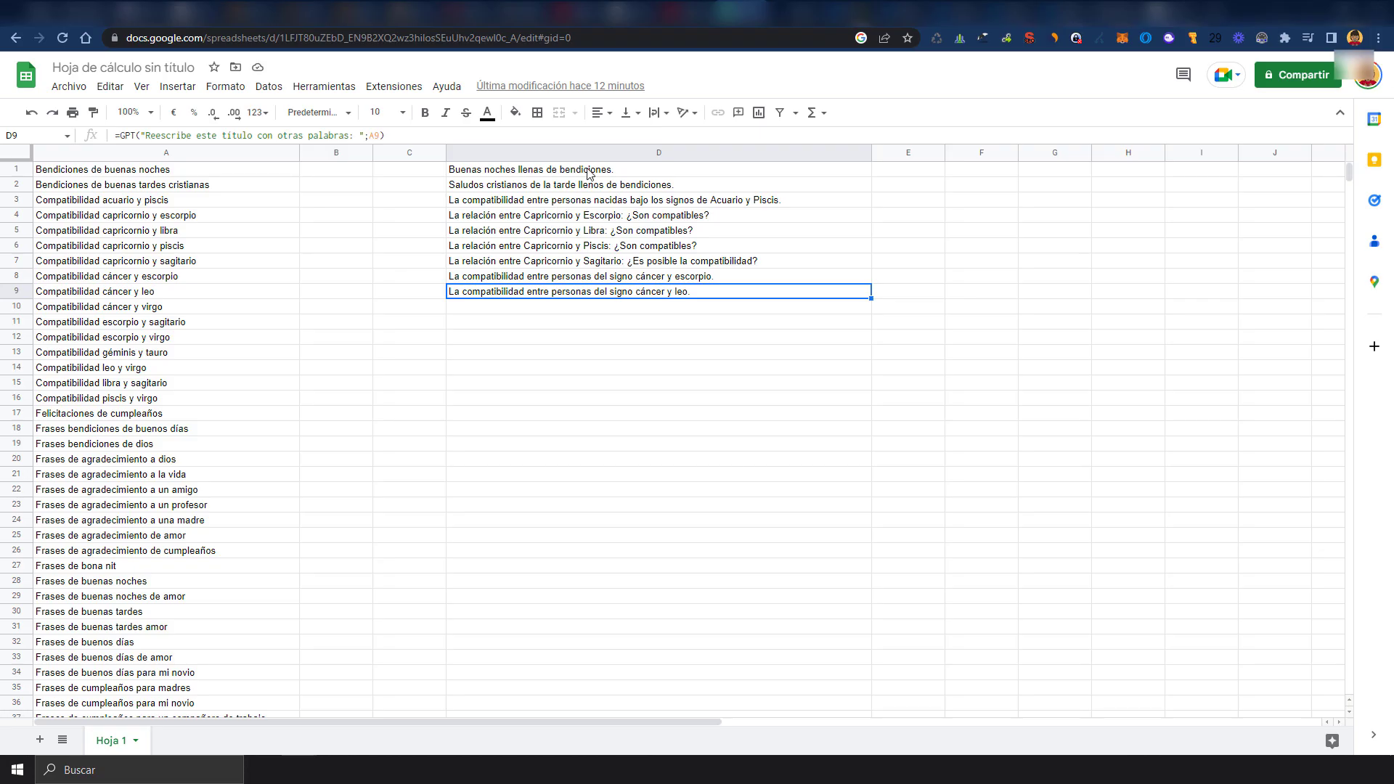
Select the rewritten titles in D1:D9 and inspect the =GPT formula in D9
{"action": "left_click_drag", "start_coordinate": [588, 172], "coordinate": [555, 297]}
{"action": "left_click", "coordinate": [555, 297]}
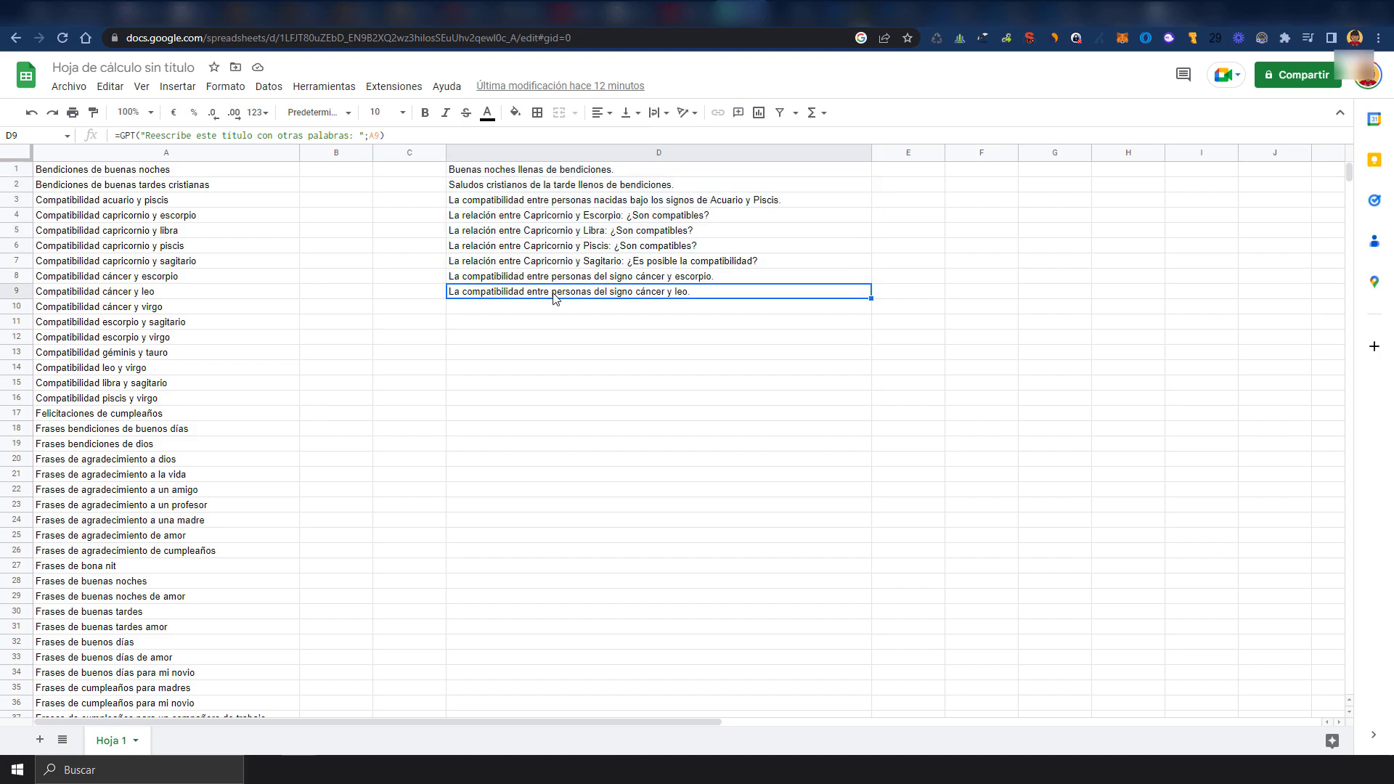